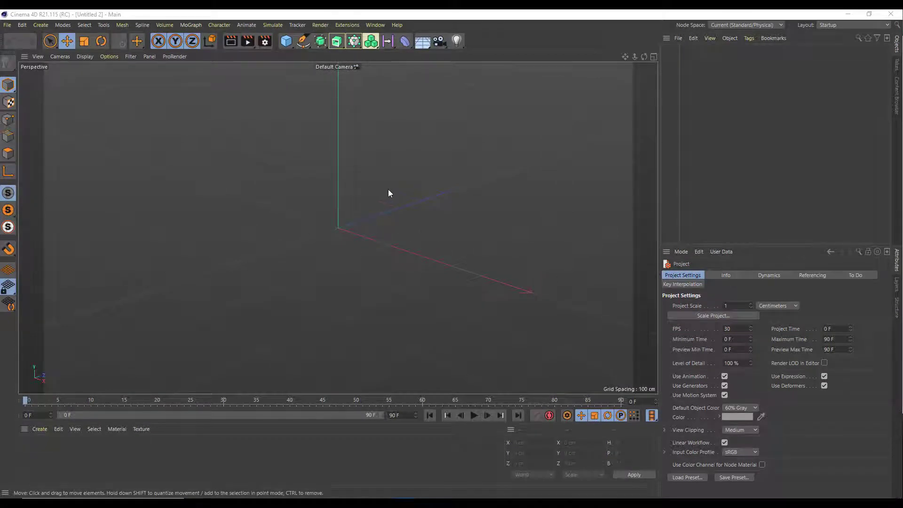
Switch the workspace from the Perspective view to a maximized Right view
middle_click(366, 169)
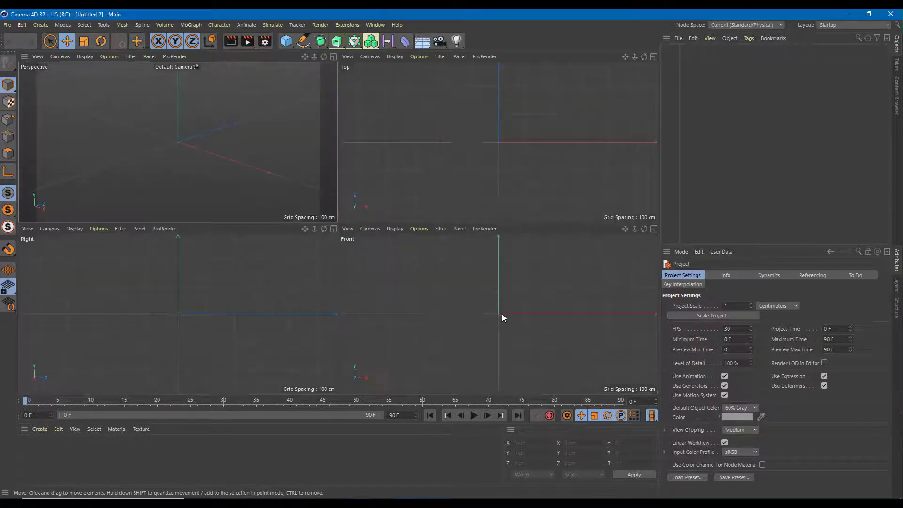
middle_click(502, 315)
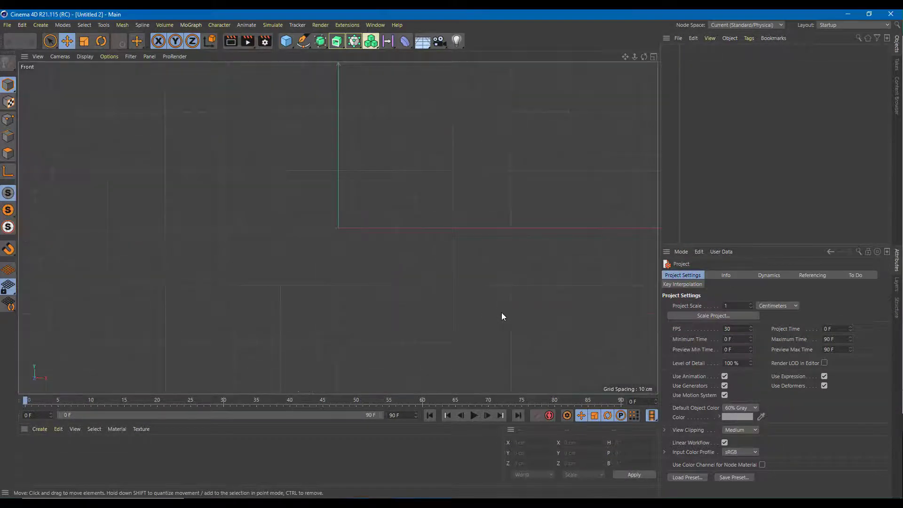
middle_click(194, 131)
middle_click(119, 273)
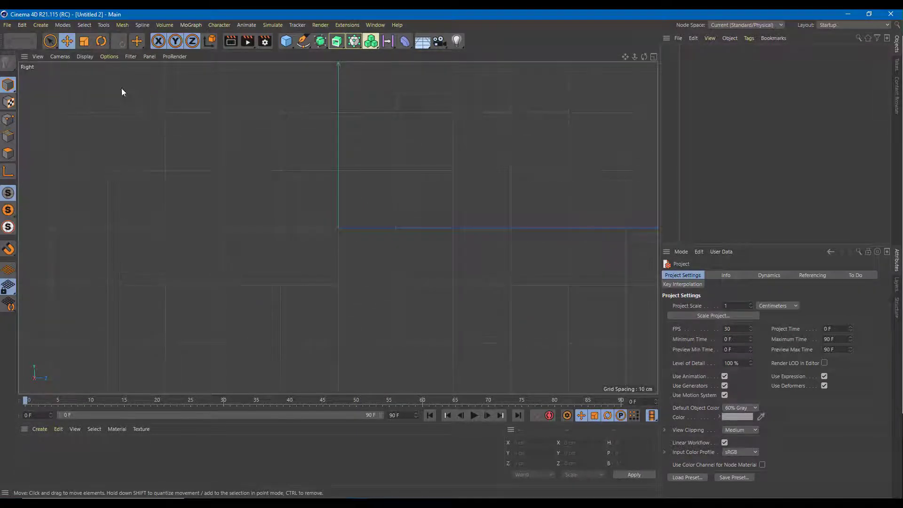
Load the green car image from the Desktop's Car folder as the Right viewport's background picture
left_click(108, 58)
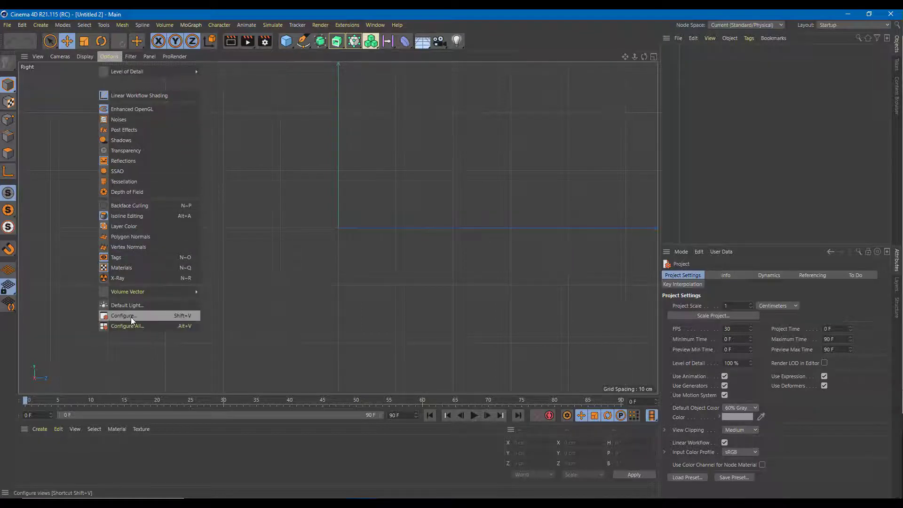
left_click(131, 316)
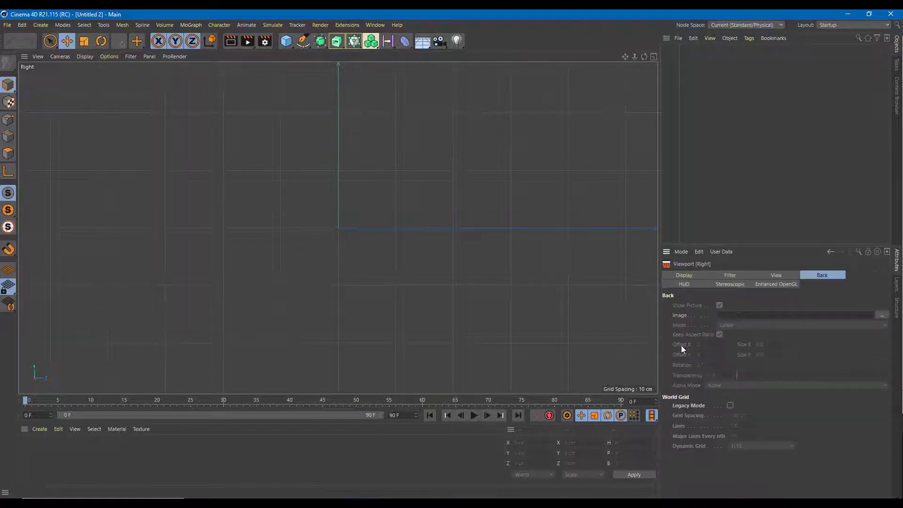
left_click(777, 275)
left_click(830, 275)
left_click(881, 315)
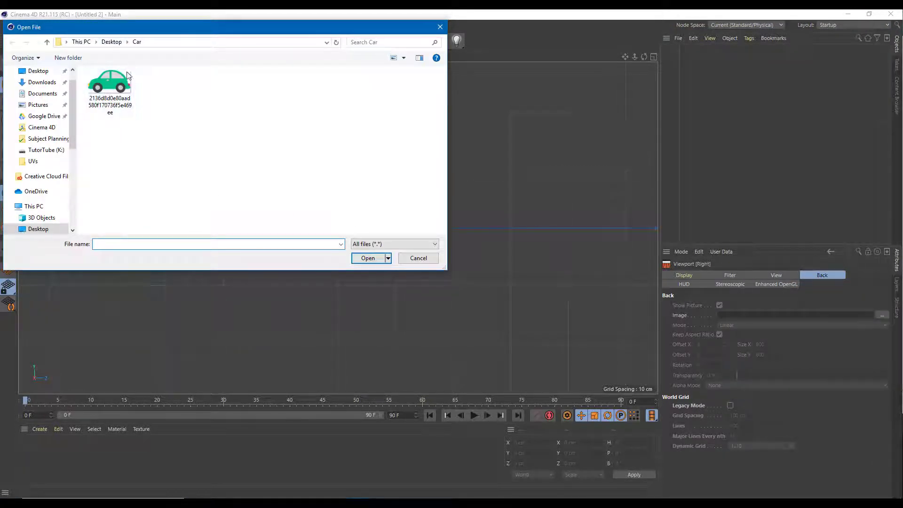
left_click(110, 87)
left_click(373, 259)
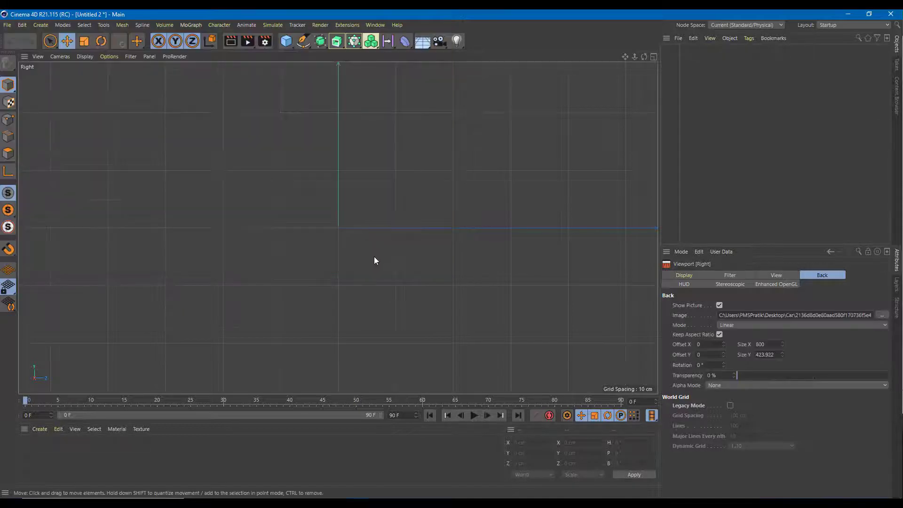
scroll(368, 259, "down", 5)
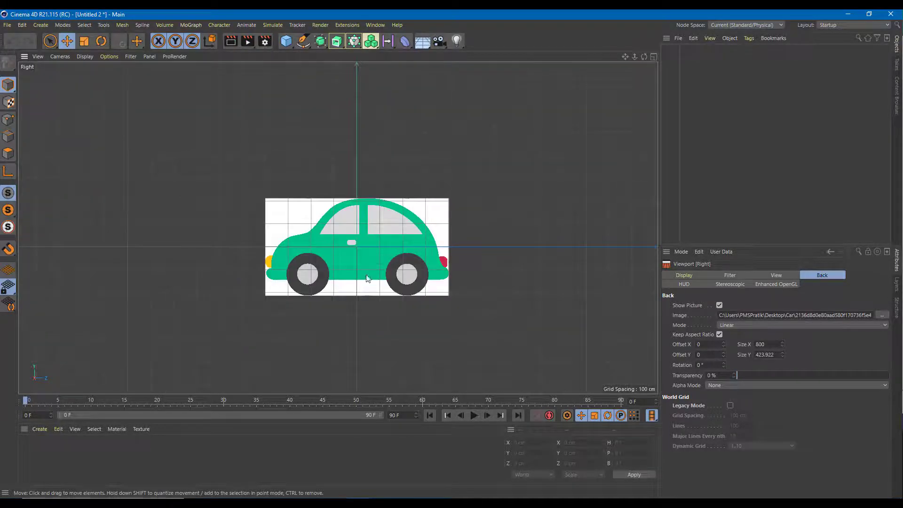
scroll(396, 252, "up", 4)
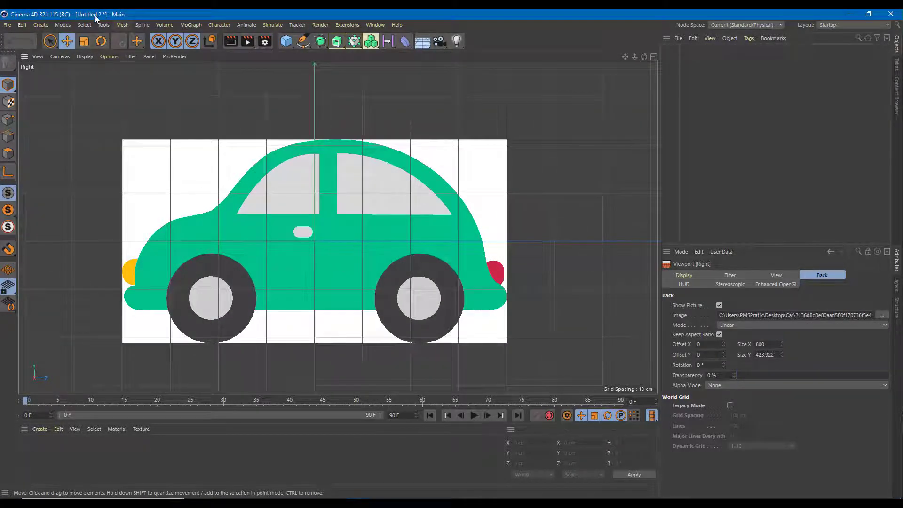
Start a polygon with the Polygon Pen at the front wheel's lower front edge and trace the front bumper
left_click(123, 25)
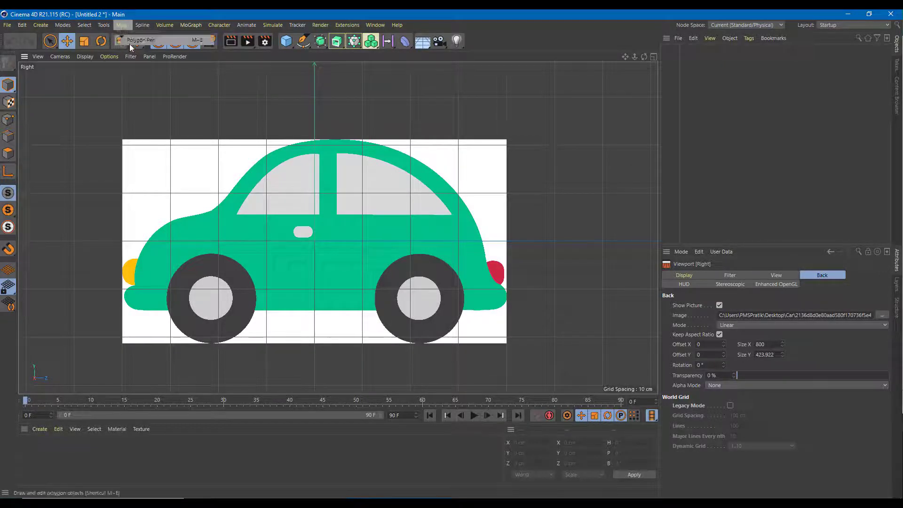
left_click(143, 42)
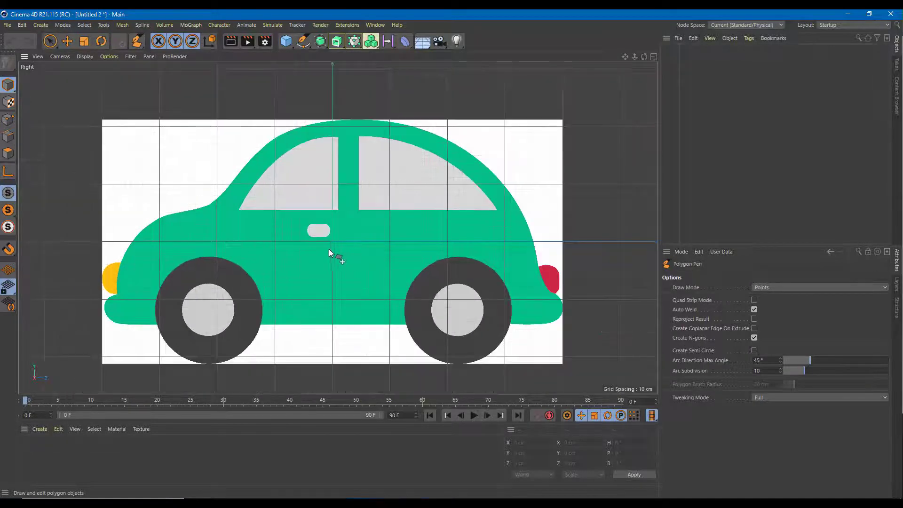
scroll(329, 249, "up", 2)
scroll(178, 284, "up", 2)
scroll(176, 288, "down", 2)
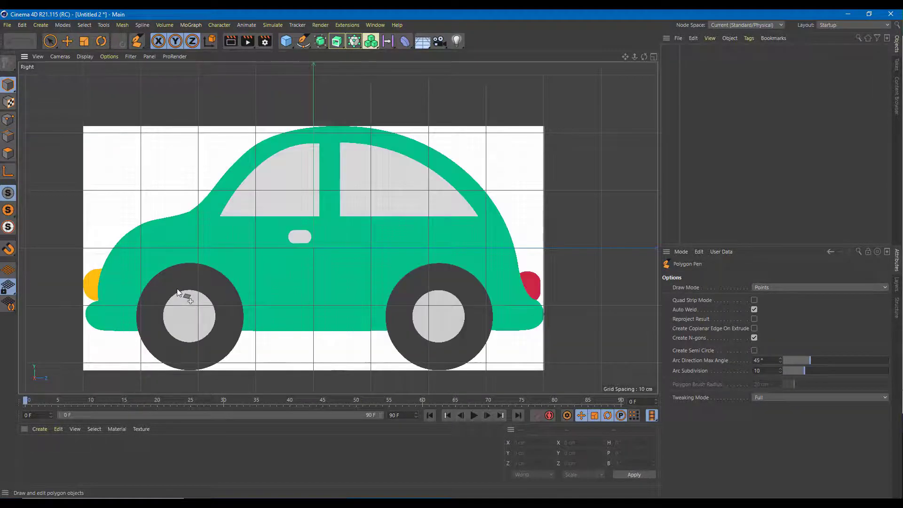
left_click(141, 331)
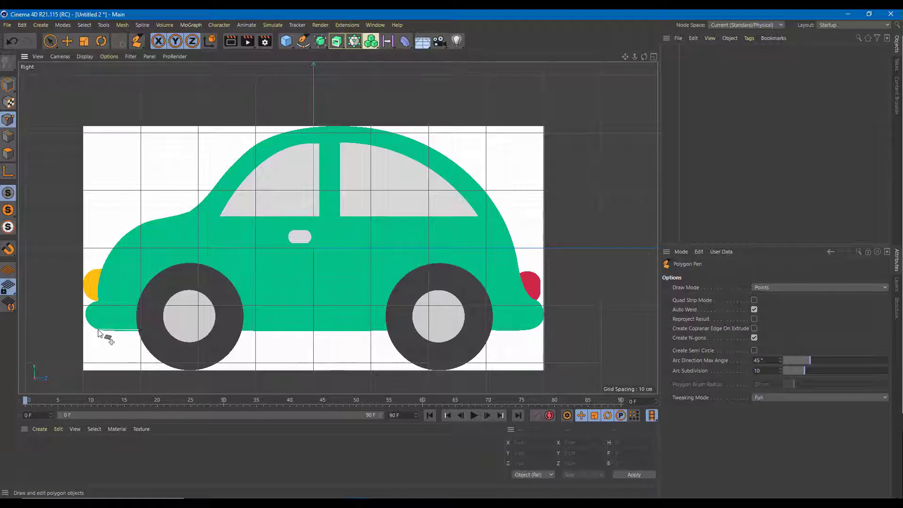
left_click(98, 328)
left_click(88, 304)
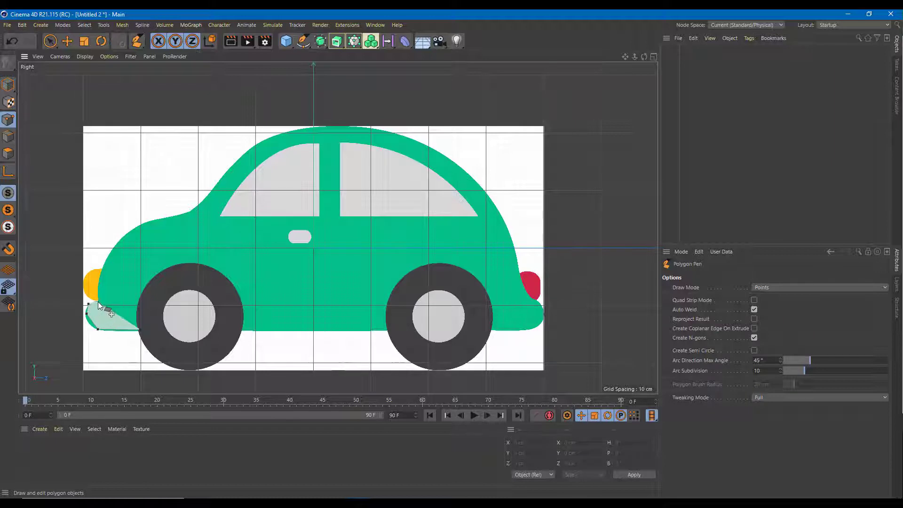
left_click(99, 301)
Continue the polygon up past the yellow headlight and along the curved hood to the windshield base
left_click(99, 275)
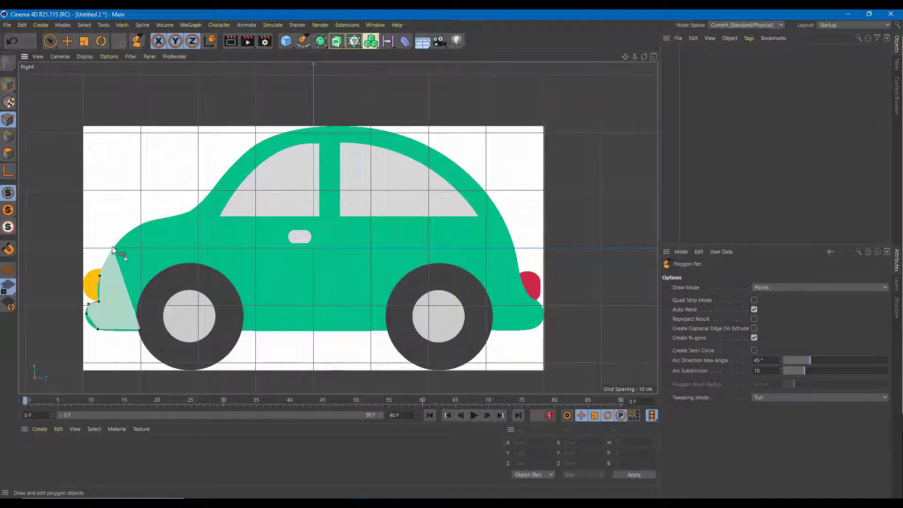
left_click(116, 245)
left_click(134, 228)
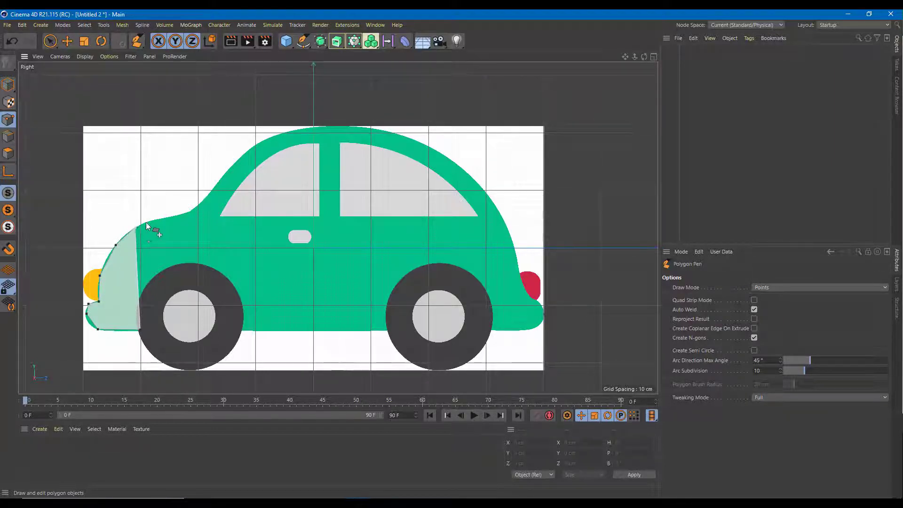
left_click(178, 215)
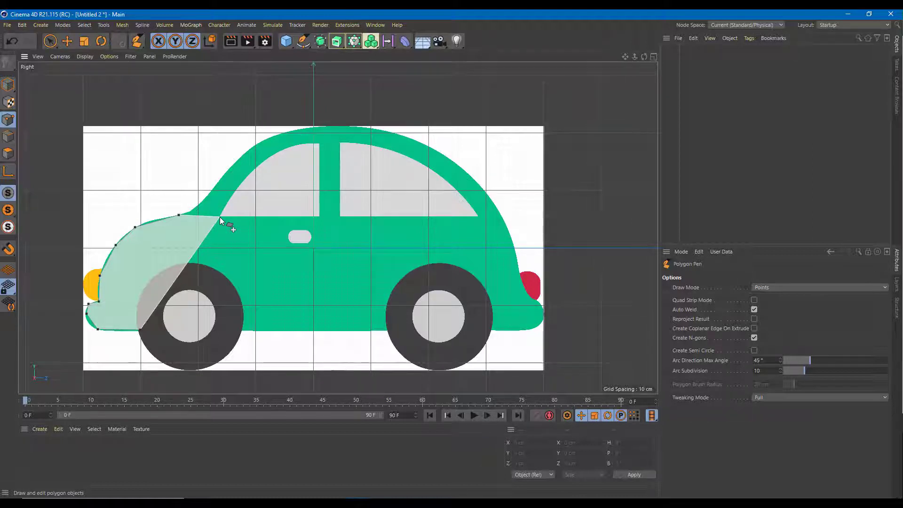
Extend the polygon along the lower edge of both side windows to the rear edge of the body
left_click(218, 216)
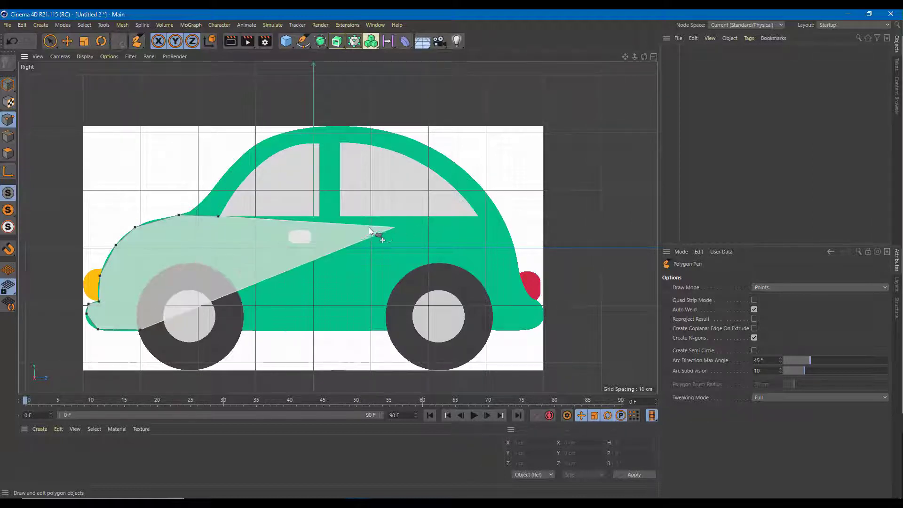
left_click(319, 216)
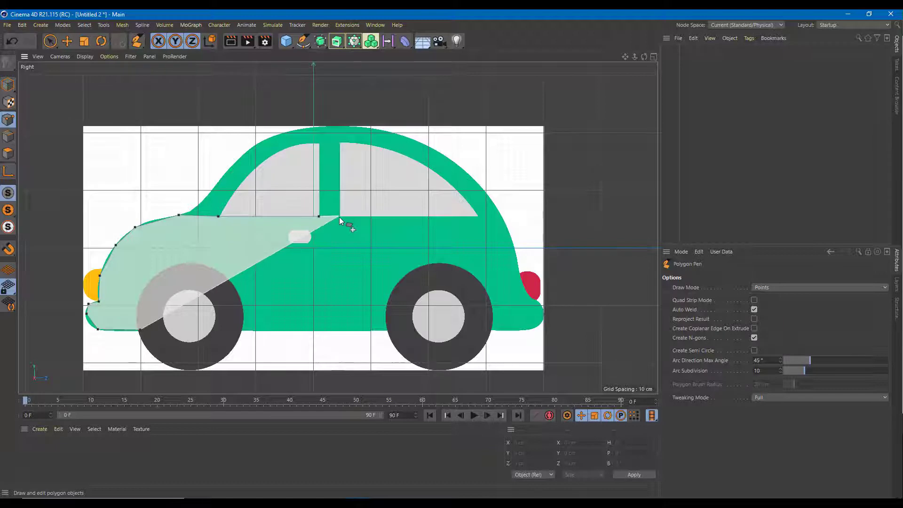
left_click(339, 217)
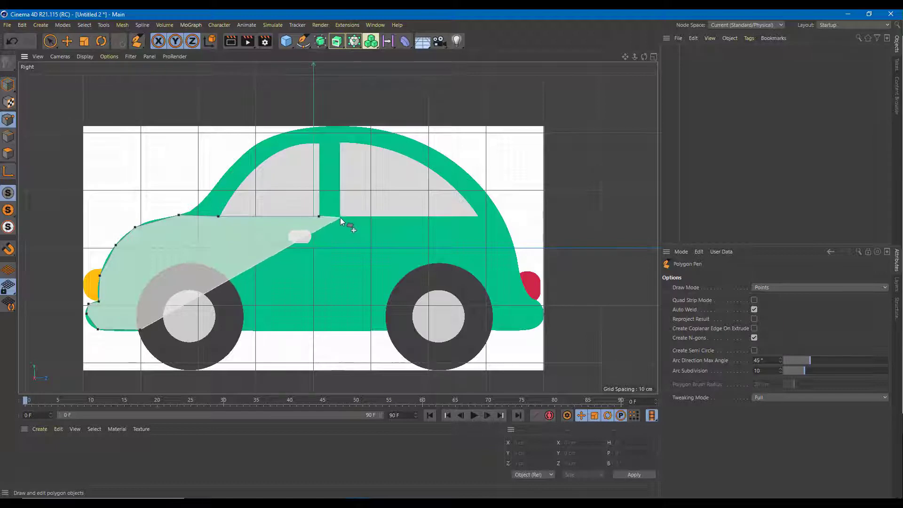
left_click(477, 216)
left_click(502, 216)
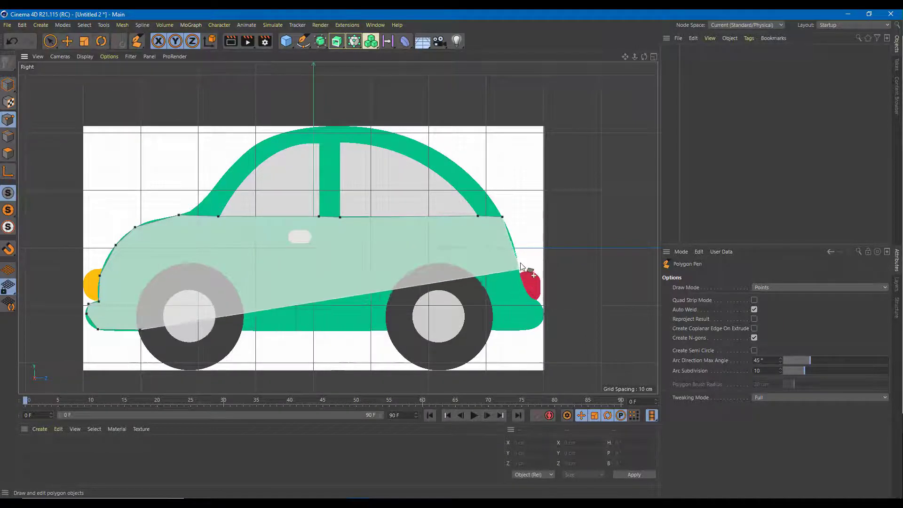
Trace the polygon down the car's rear, past the red taillight and around the rear bumper to the rear wheel
left_click(517, 260)
left_click(523, 288)
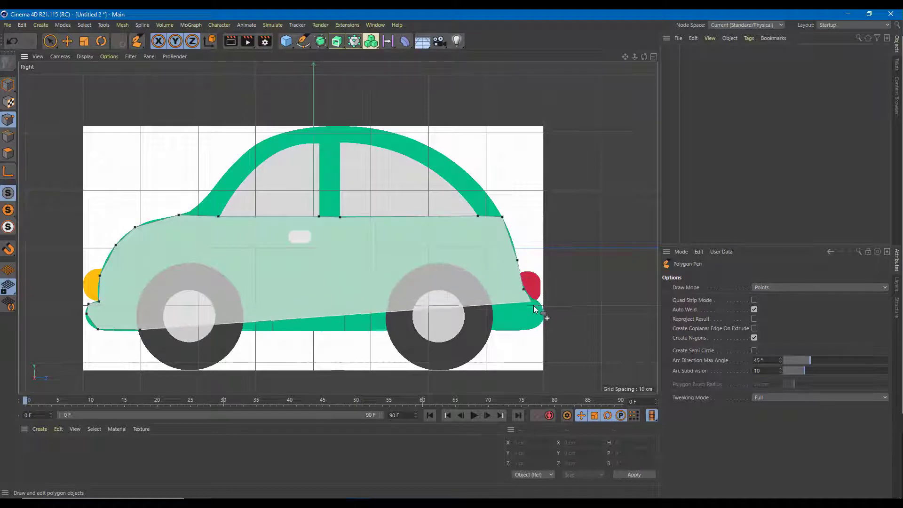
left_click(532, 299)
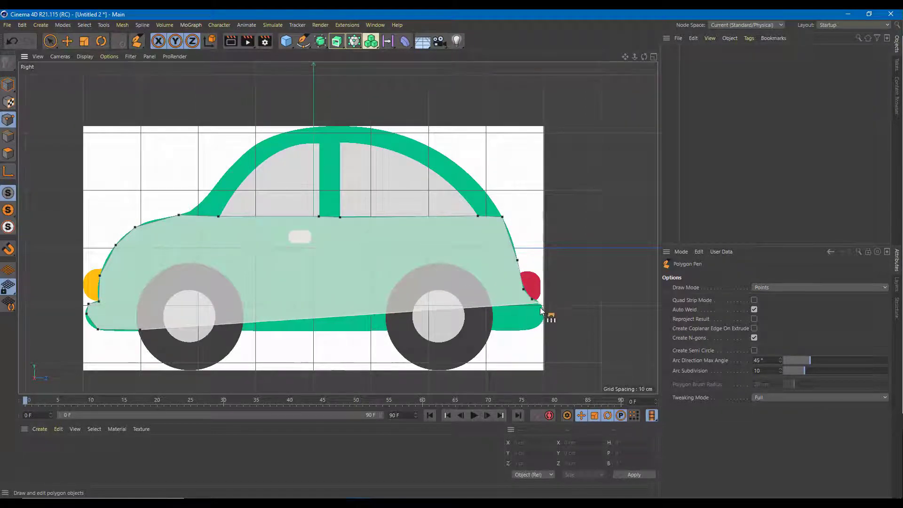
left_click(540, 303)
left_click(543, 316)
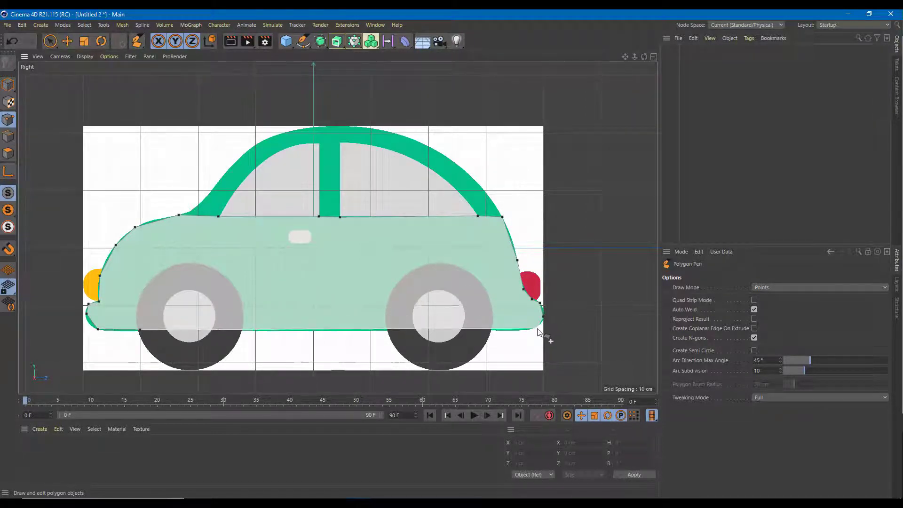
left_click(537, 328)
left_click(490, 330)
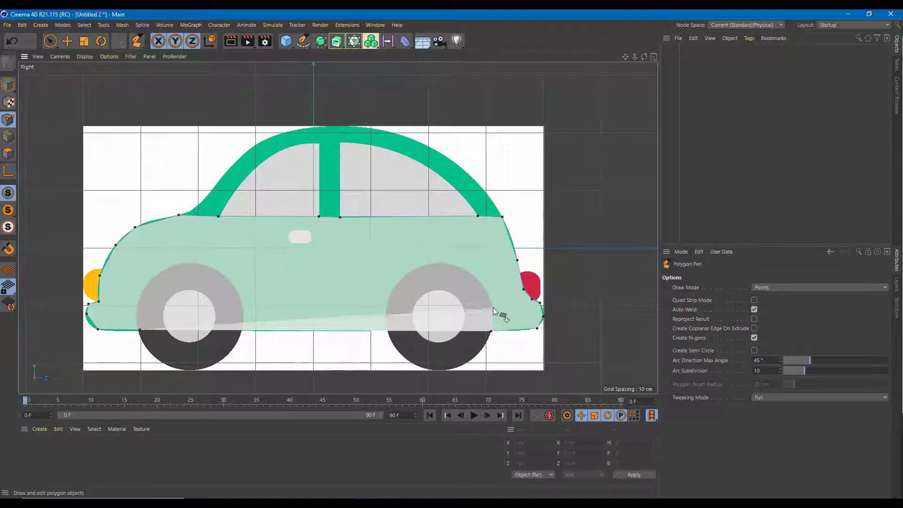
Outline the rear wheel arch over the tire, back down to the car's lower body edge
left_click(492, 306)
left_click(480, 282)
left_click(456, 264)
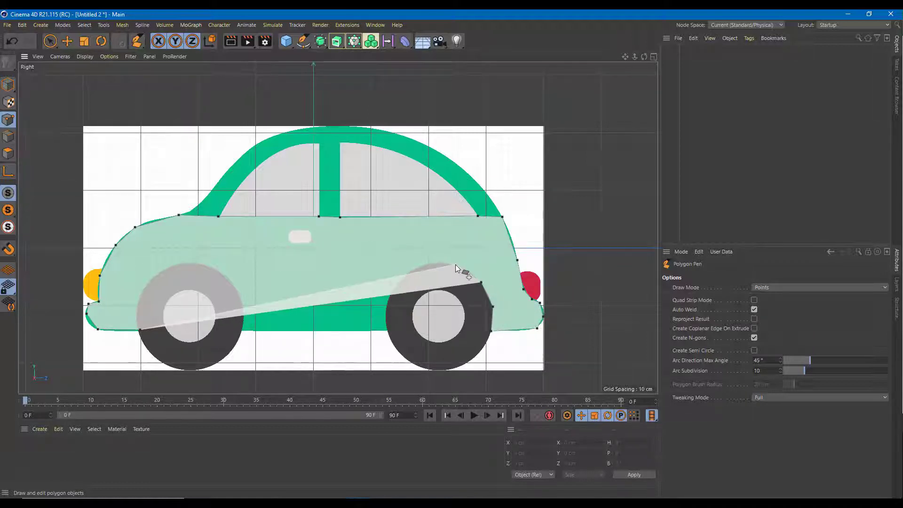
left_click(420, 266)
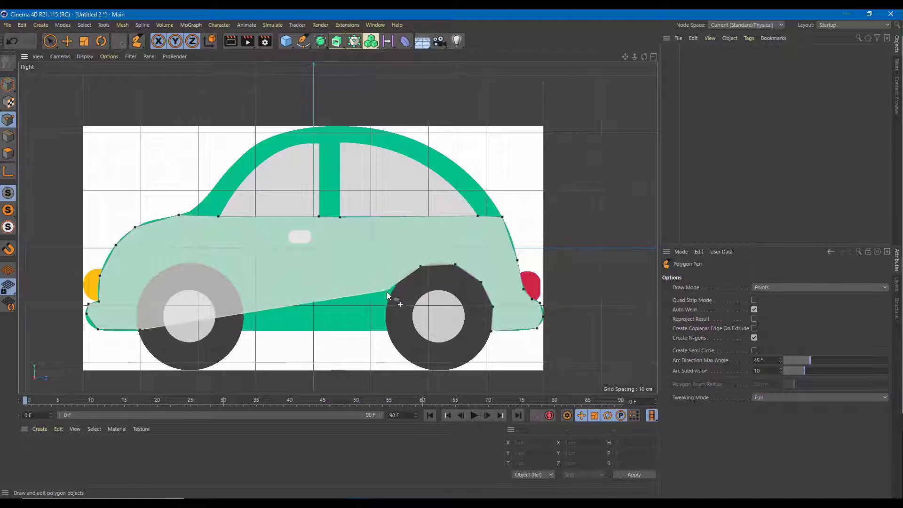
left_click(392, 290)
left_click(386, 315)
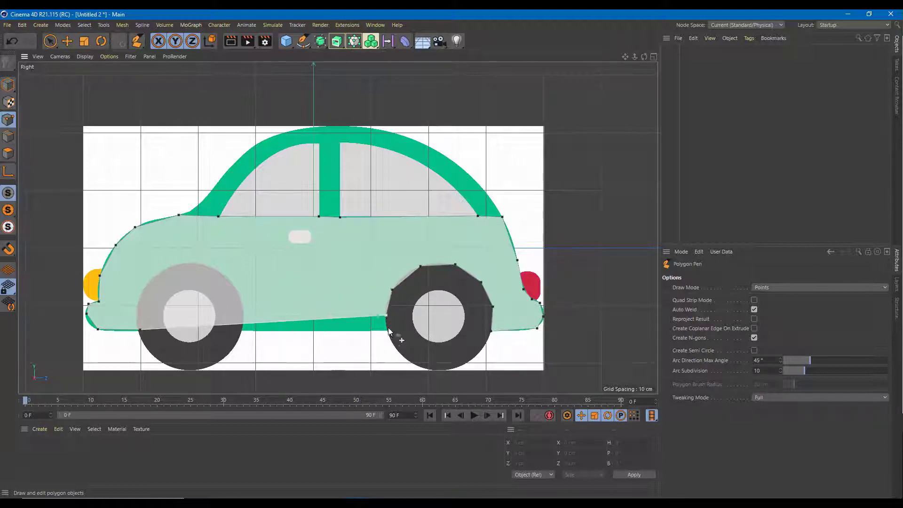
left_click(386, 330)
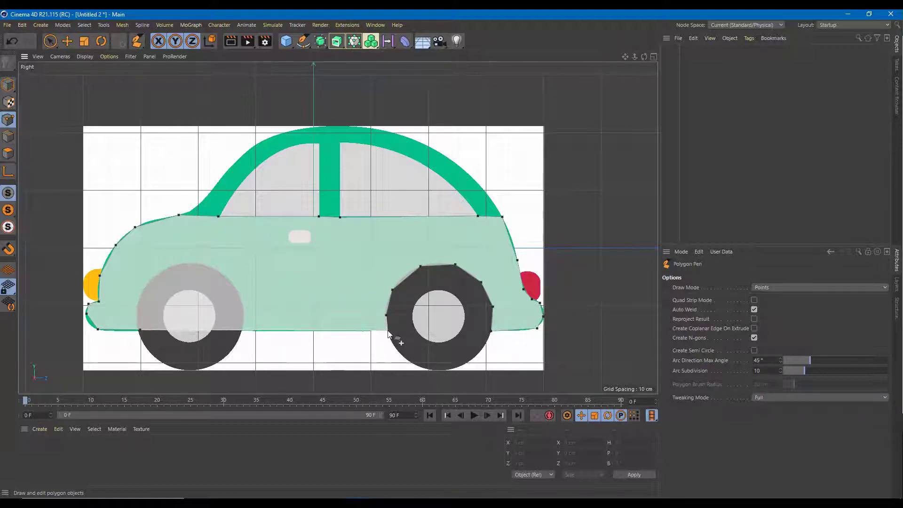
Continue the polygon along the lower body edge, trace the front wheel arch, and close the outline at its starting point
left_click(243, 329)
left_click(242, 301)
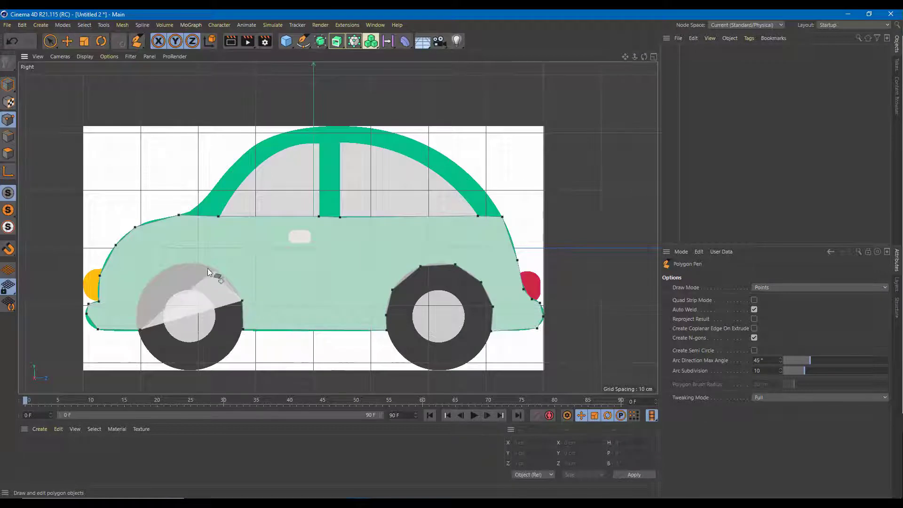
left_click(221, 273)
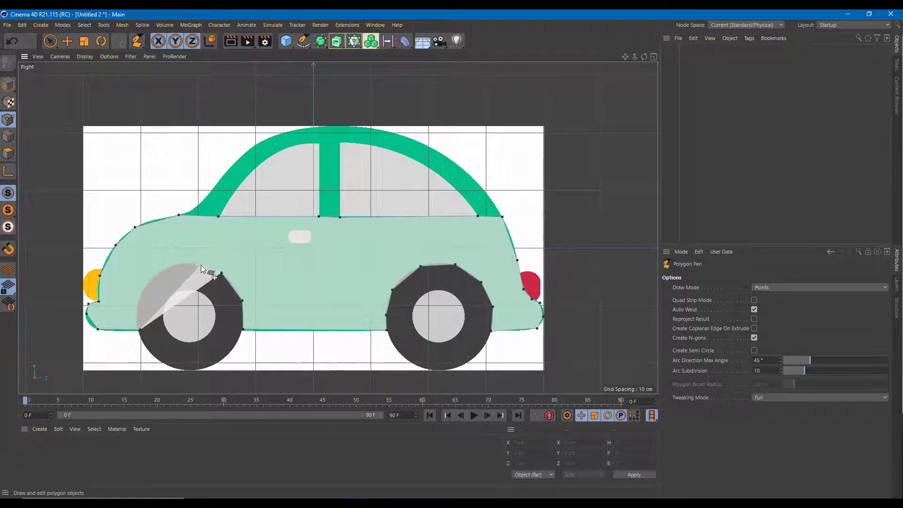
left_click(200, 265)
left_click(167, 267)
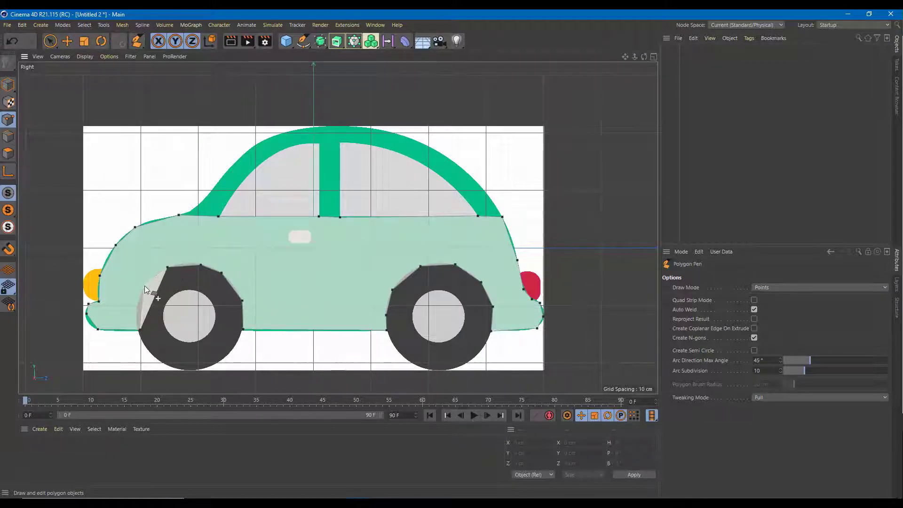
left_click(145, 287)
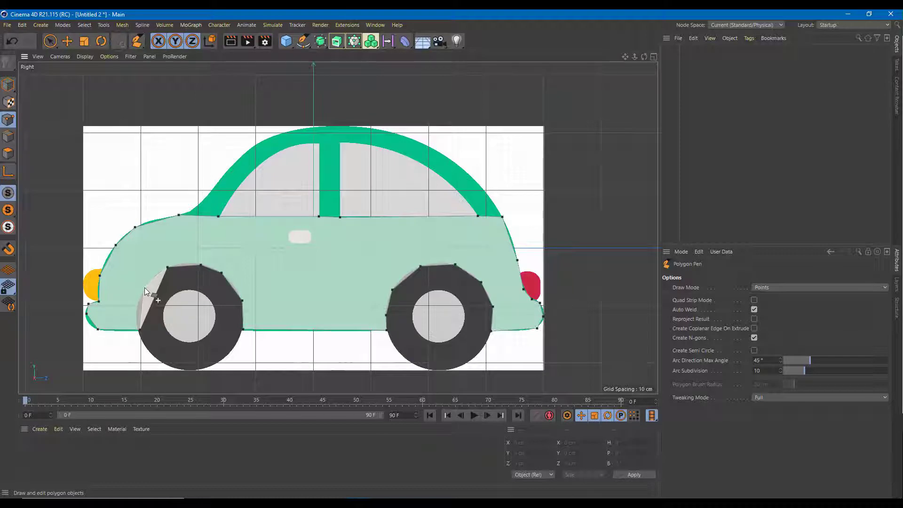
left_click(140, 330)
scroll(330, 284, "up", 3)
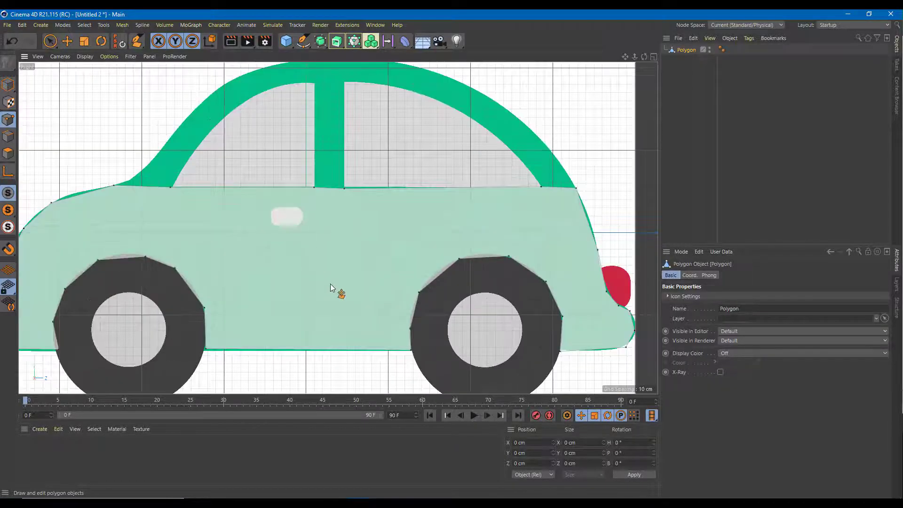
scroll(397, 291, "down", 3)
scroll(221, 295, "up", 5)
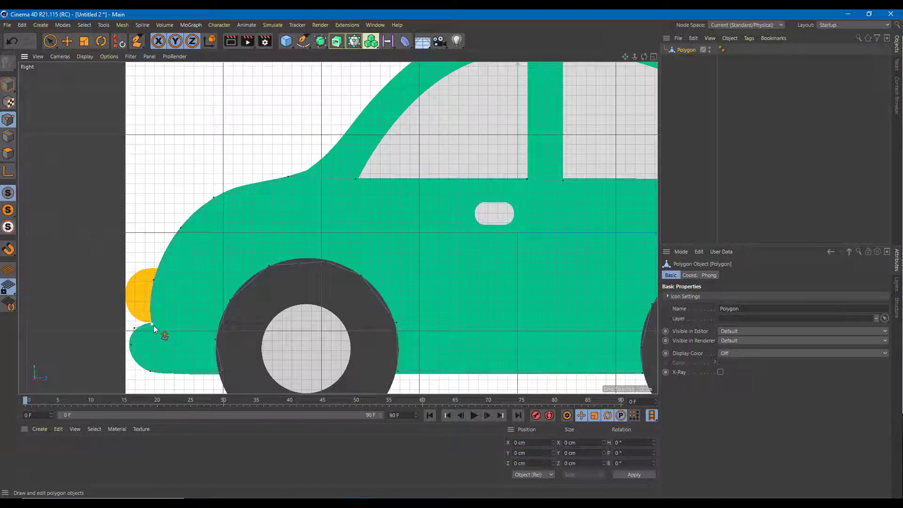
Split off the front bumper, and cut edges from the bumper corner, headlight and front fender outline to the front wheel arch
left_click(152, 324)
left_click_drag(151, 324, 215, 339)
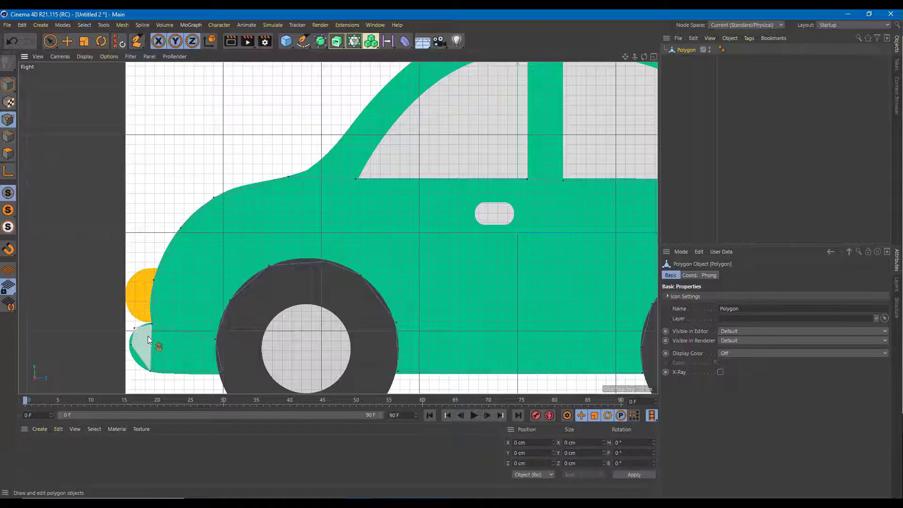
left_click_drag(154, 279, 230, 300)
left_click(180, 229)
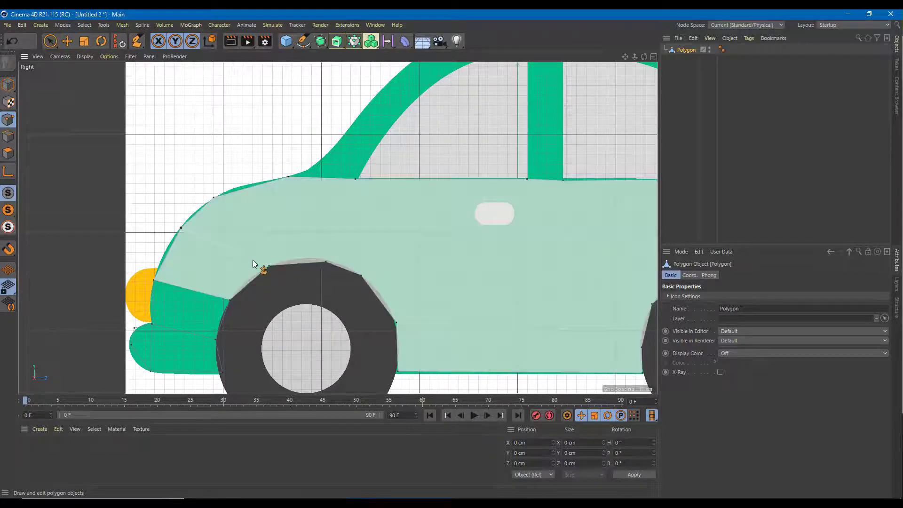
left_click(268, 265)
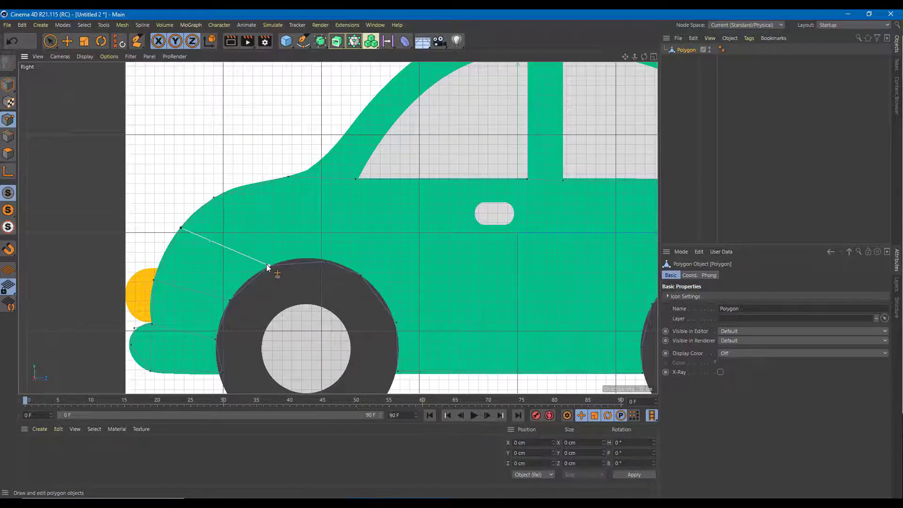
Cut edges from the hood outline and the front window's lower front corner to the top and rear of the front wheel arch
left_click(214, 198)
left_click(324, 261)
left_click(290, 176)
left_click(362, 276)
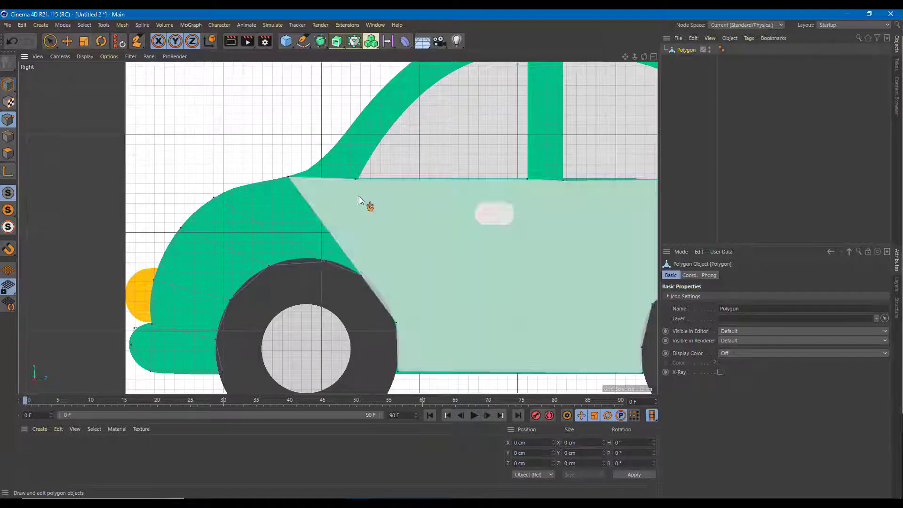
left_click(356, 179)
left_click(396, 321)
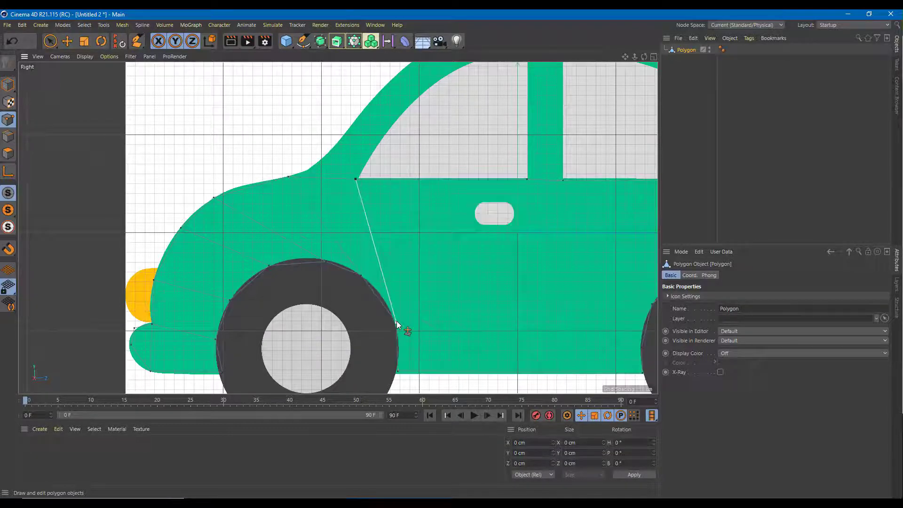
Cut two near-vertical edges from the base of the pillar between the windows down to the lower body edge
middle_click_drag(472, 280, 290, 278, "alt")
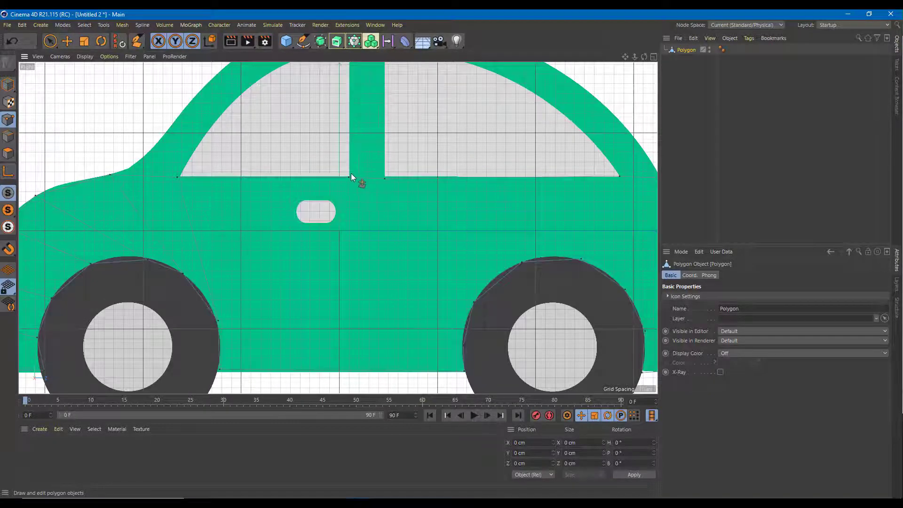
left_click(348, 178)
left_click(342, 370)
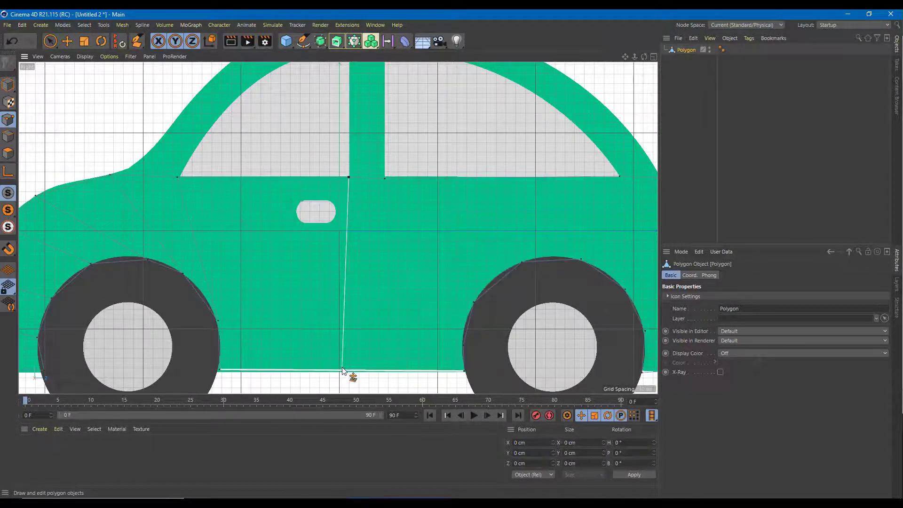
left_click(384, 179)
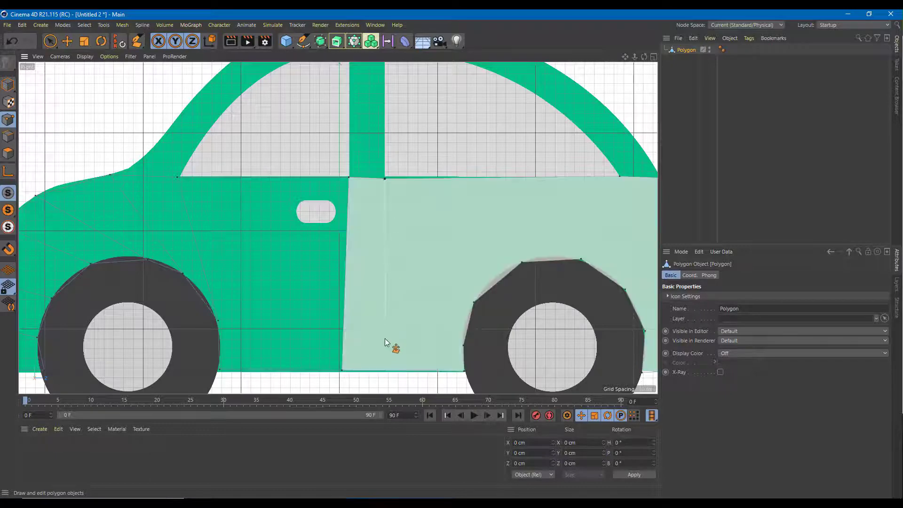
left_click(382, 370)
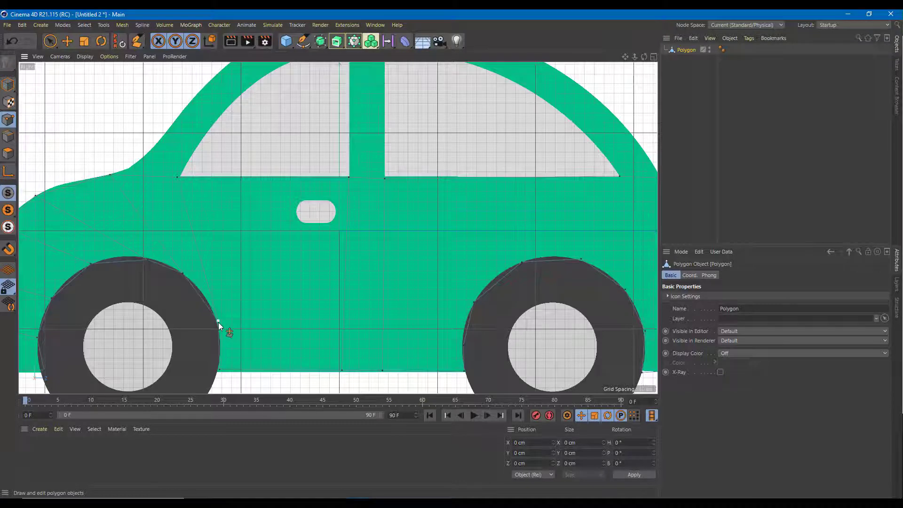
Cut an edge line across the lower door area from the front wheel arch to the rear wheel arch
left_click(342, 321)
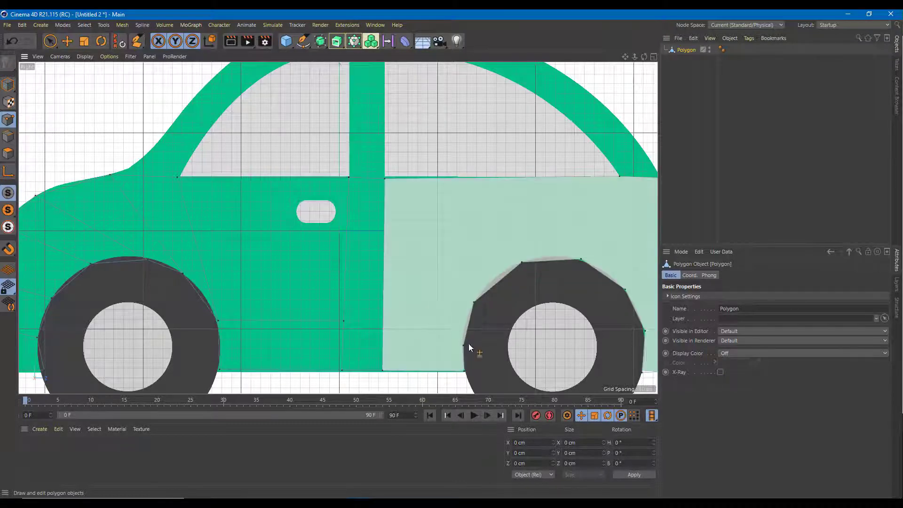
left_click(344, 322)
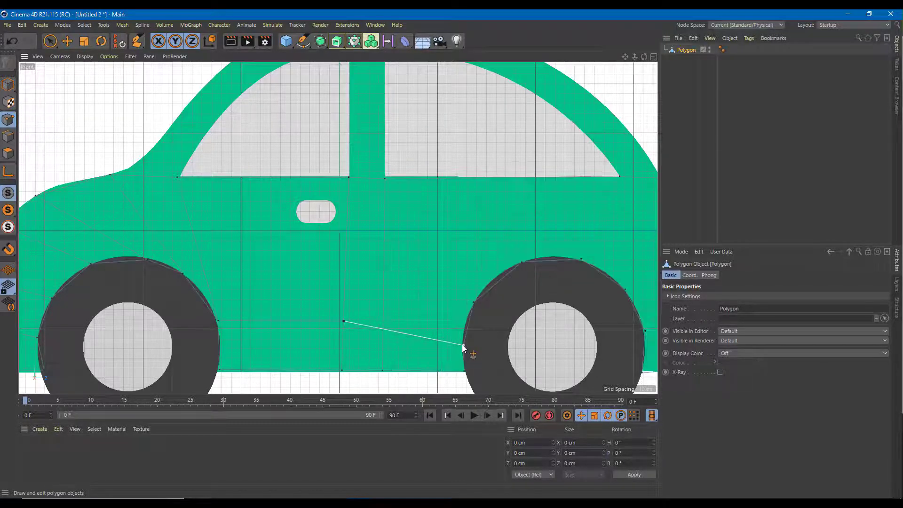
left_click(462, 347)
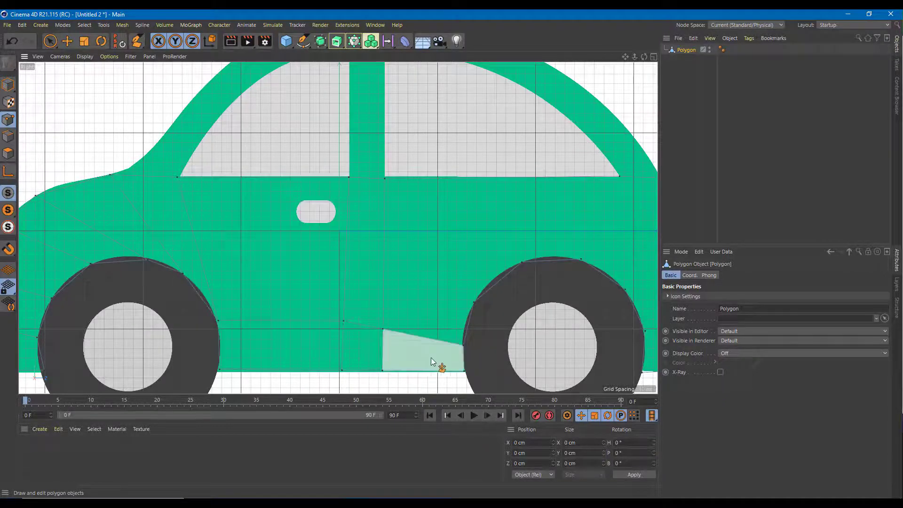
Cut a vertical edge from the front side of the rear wheel arch up to the rear window's lower edge
middle_click_drag(411, 280, 169, 286, "alt")
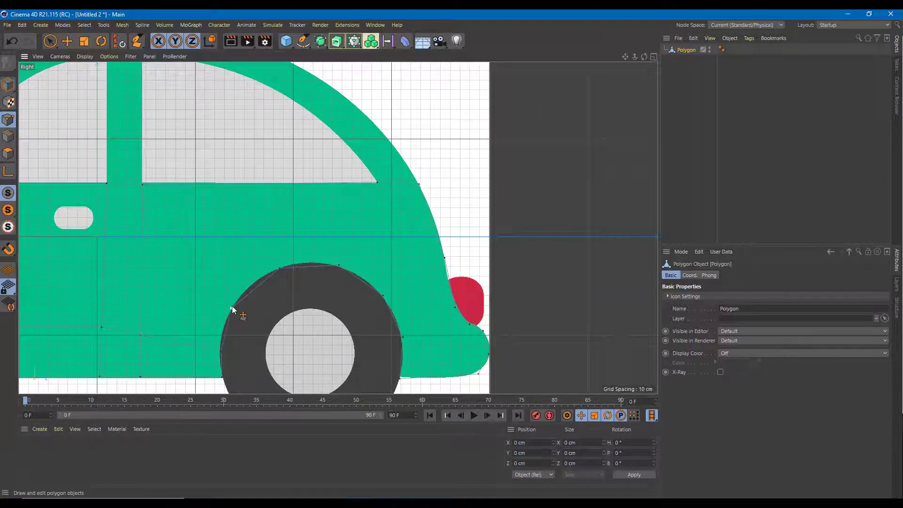
left_click(232, 308)
left_click(233, 185)
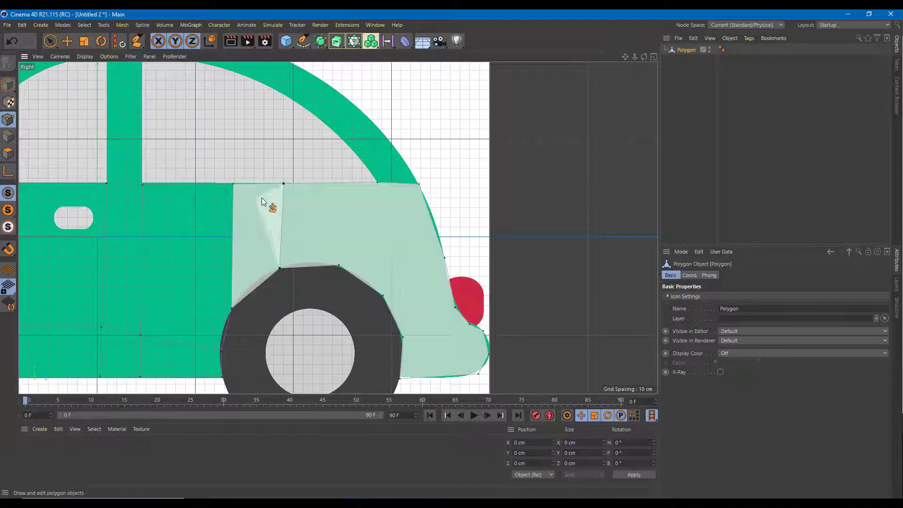
key("ctrl+z")
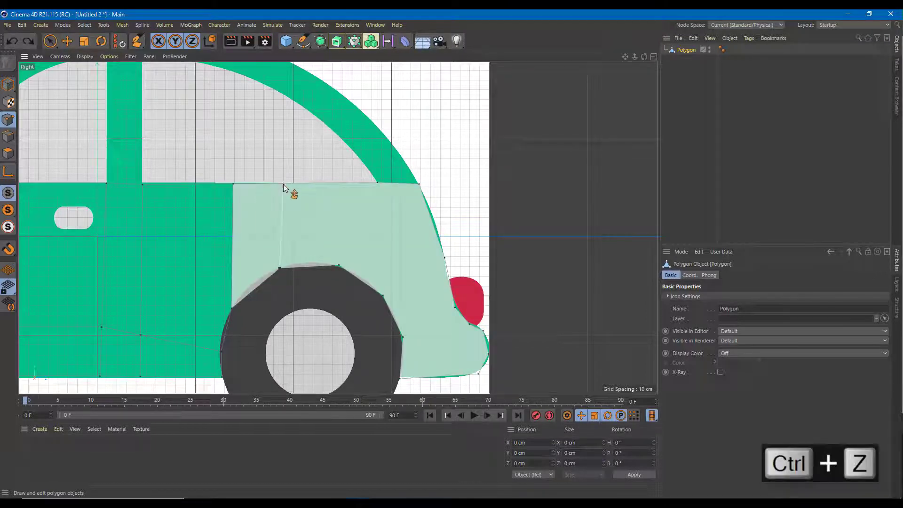
left_click(282, 183)
left_click(247, 283)
key("ctrl+z")
Cut edges from the rear window's lower rear corner and the points along the car's rear outline to the rear wheel arch
left_click(377, 182)
left_click(280, 268)
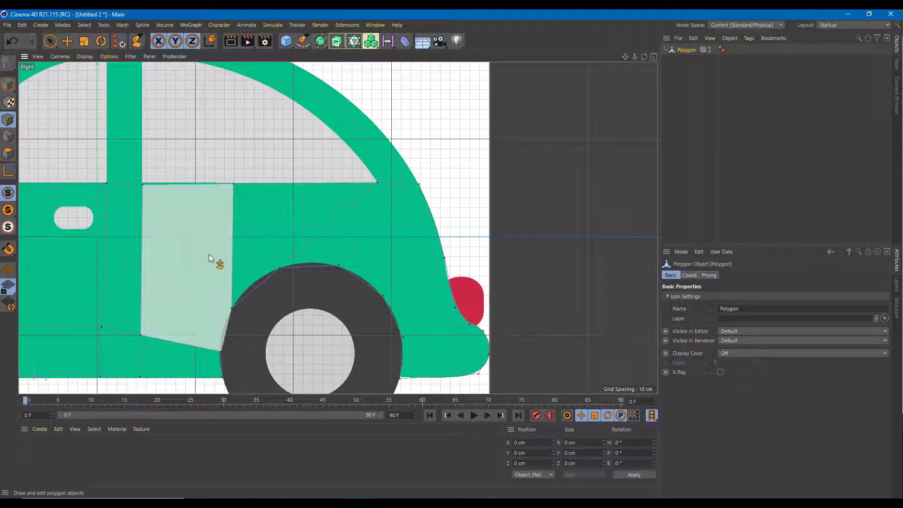
left_click(419, 184)
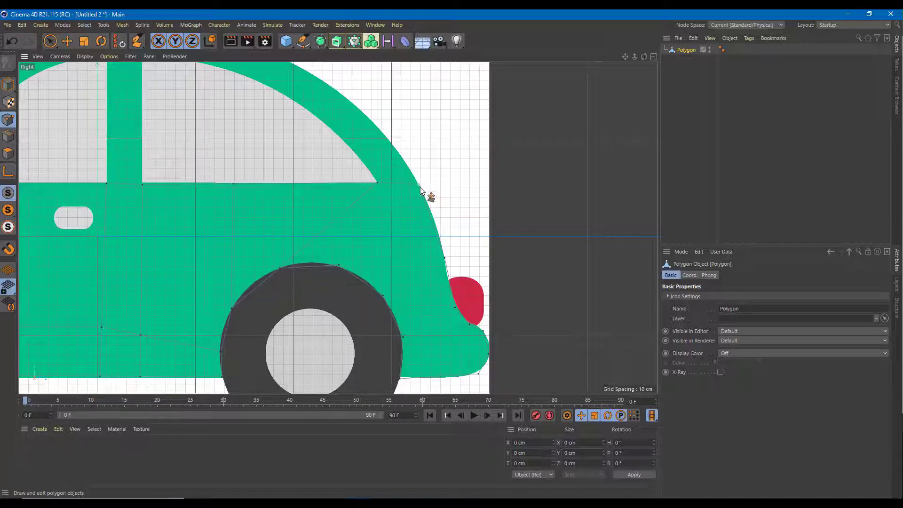
left_click(338, 264)
left_click(444, 257)
left_click(383, 295)
left_click(454, 307)
left_click(402, 336)
Cut two diagonal edges across the rear bumper, from its lower edge up to the points below the red taillight
left_click(401, 379)
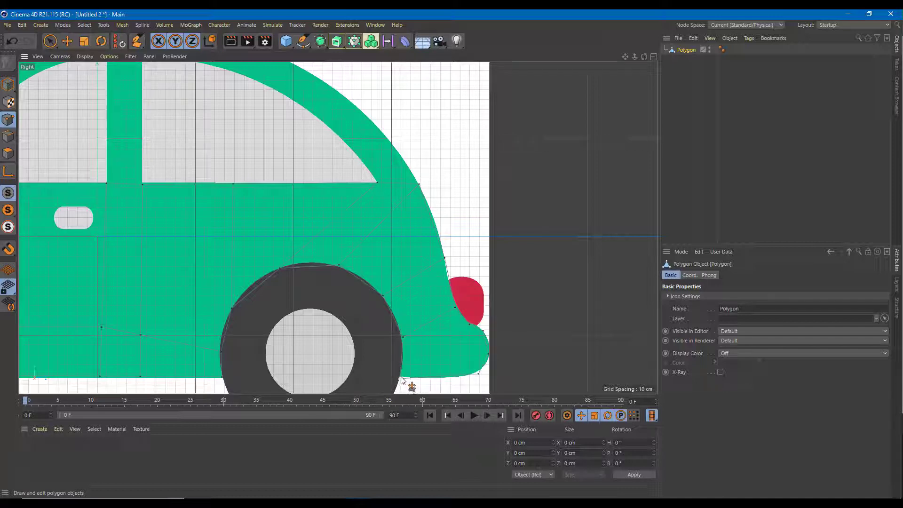
left_click(468, 327)
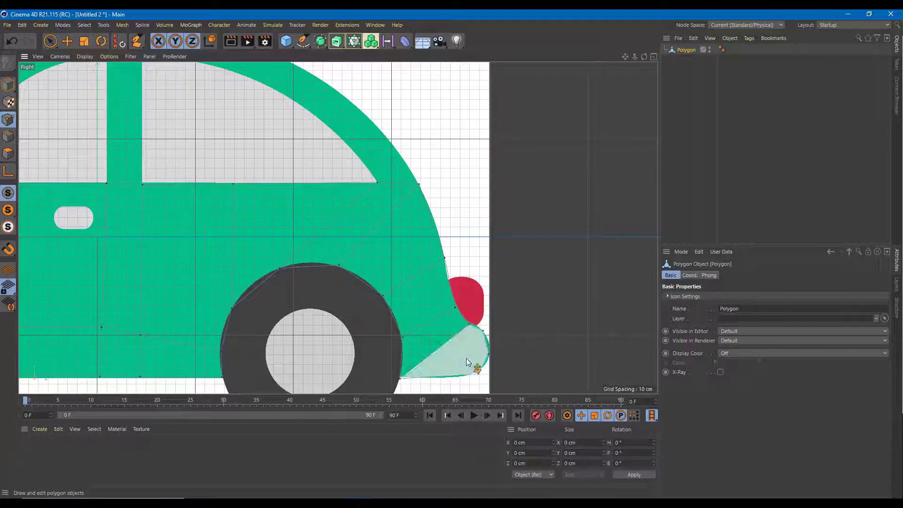
left_click(445, 375)
left_click(482, 333)
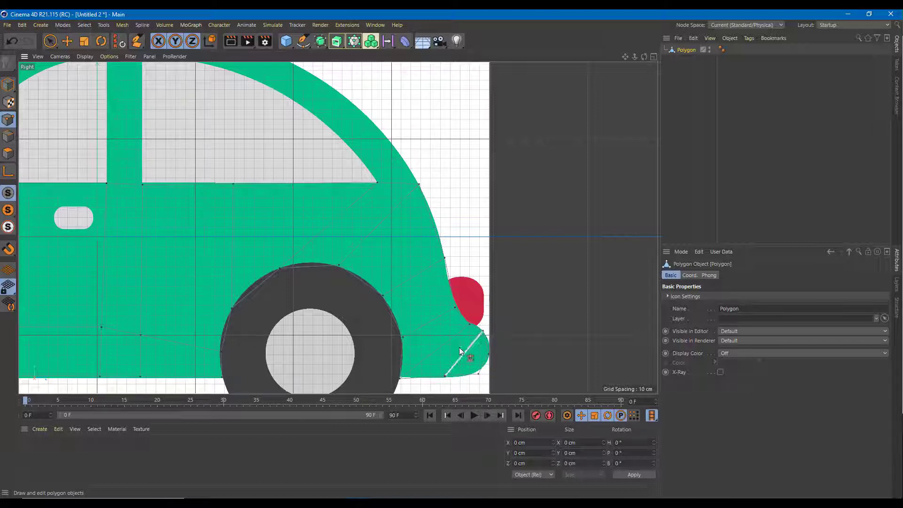
Trace a roof polygon from the hood over the top of the car down to the rear edge of the body
scroll(379, 301, "down", 5)
scroll(348, 296, "up", 3)
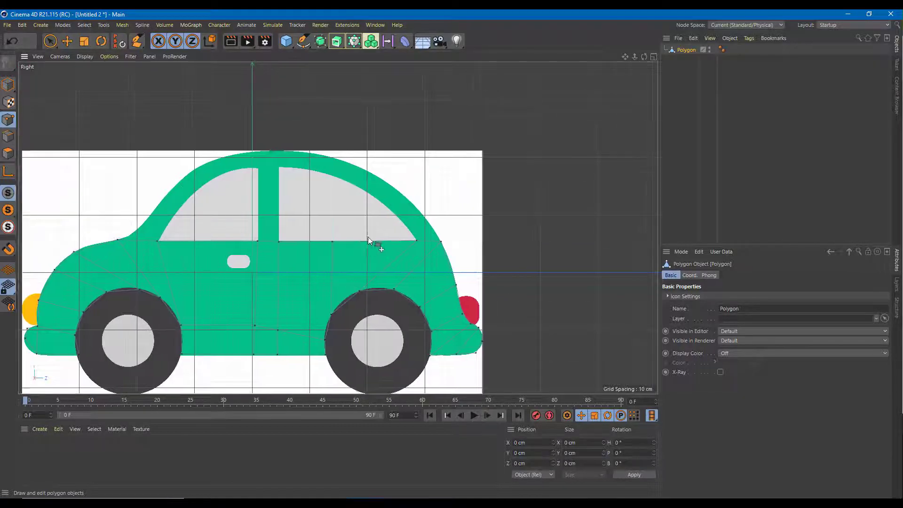
middle_click_drag(369, 236, 476, 236)
scroll(495, 234, "up", 3)
scroll(494, 235, "up", 2)
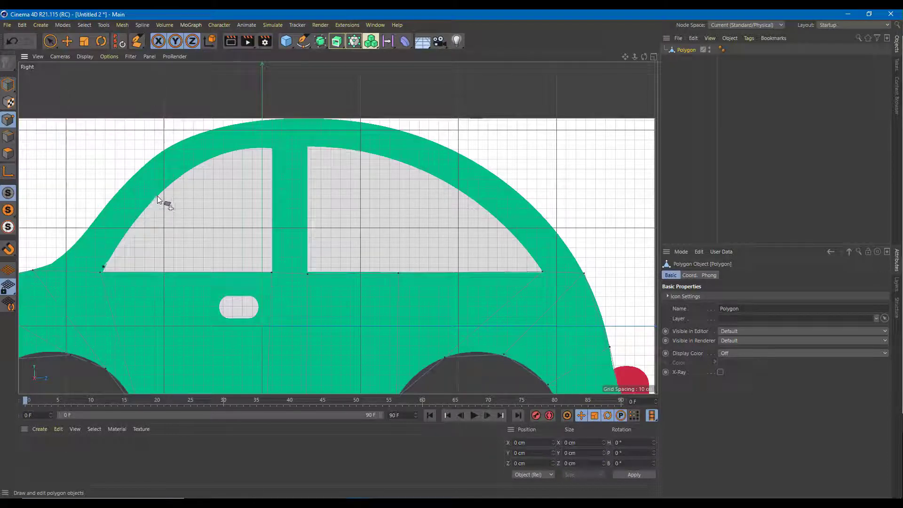
key("ctrl+z")
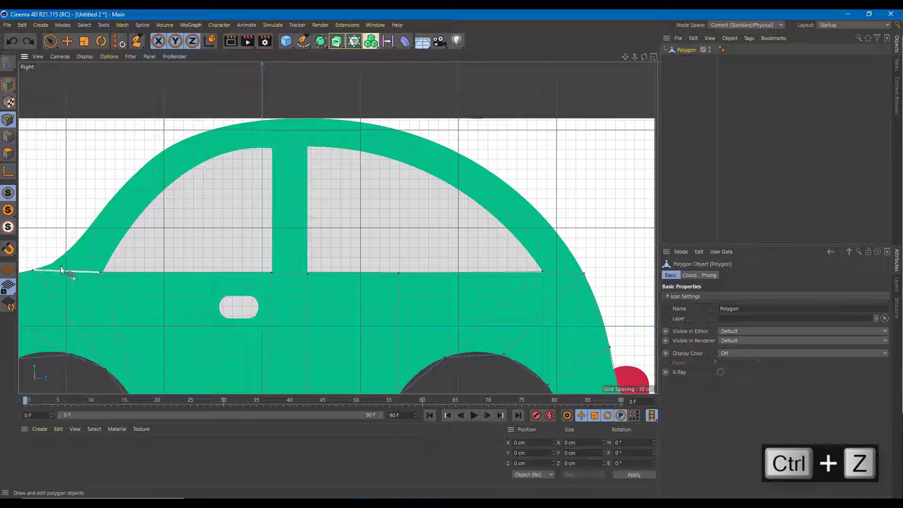
left_click(32, 269)
left_click(69, 251)
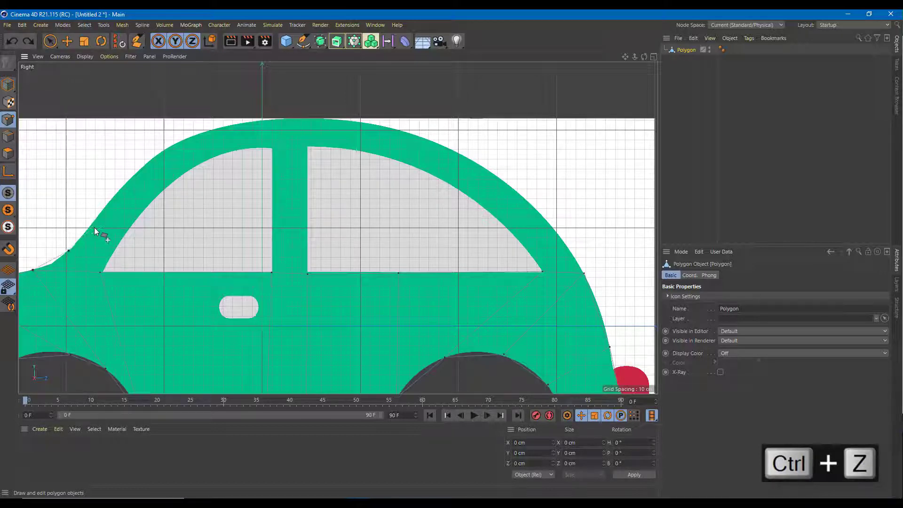
left_click(129, 179)
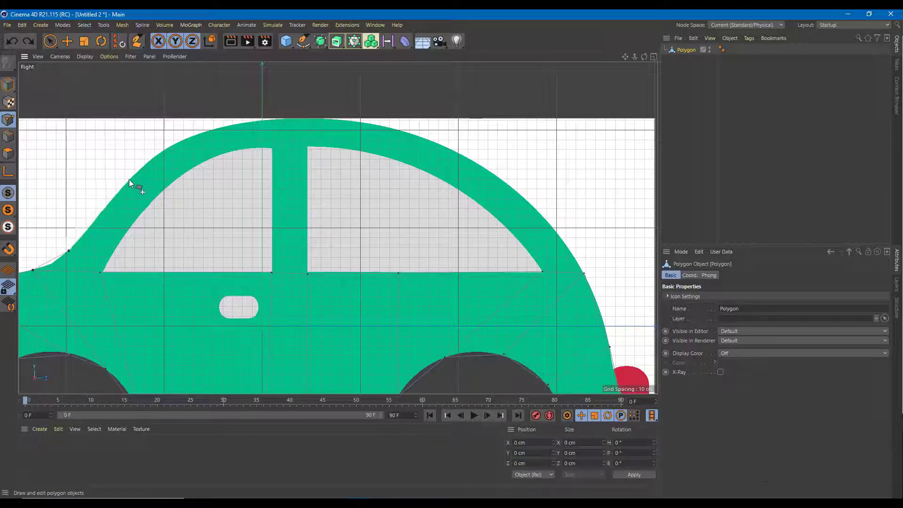
left_click(193, 134)
left_click(284, 119)
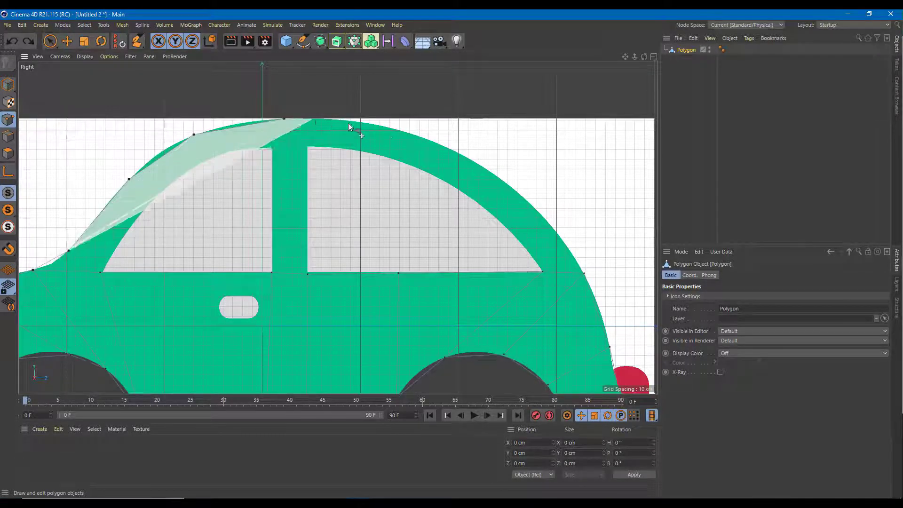
left_click(383, 125)
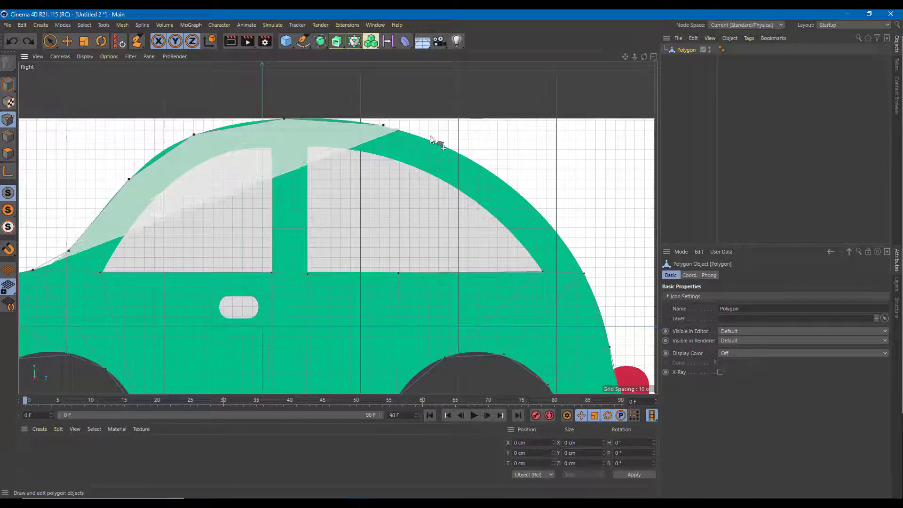
left_click(470, 158)
left_click(539, 212)
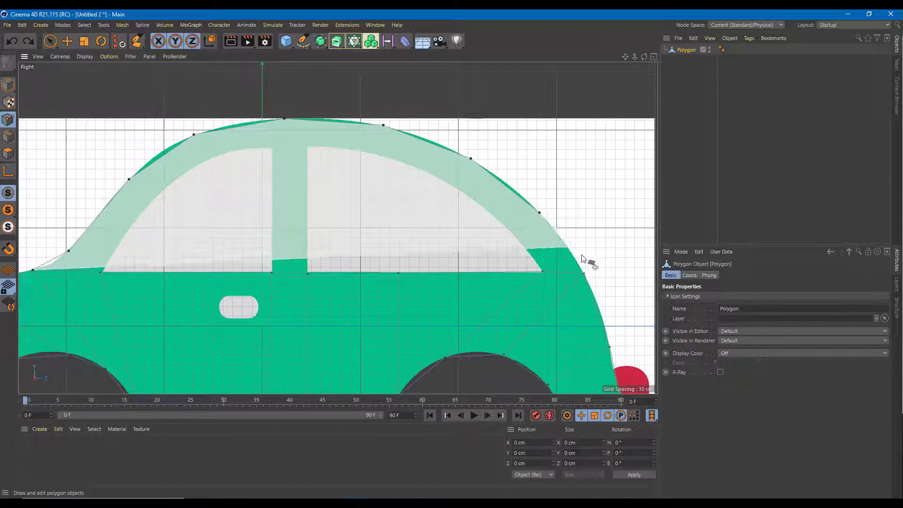
left_click(585, 273)
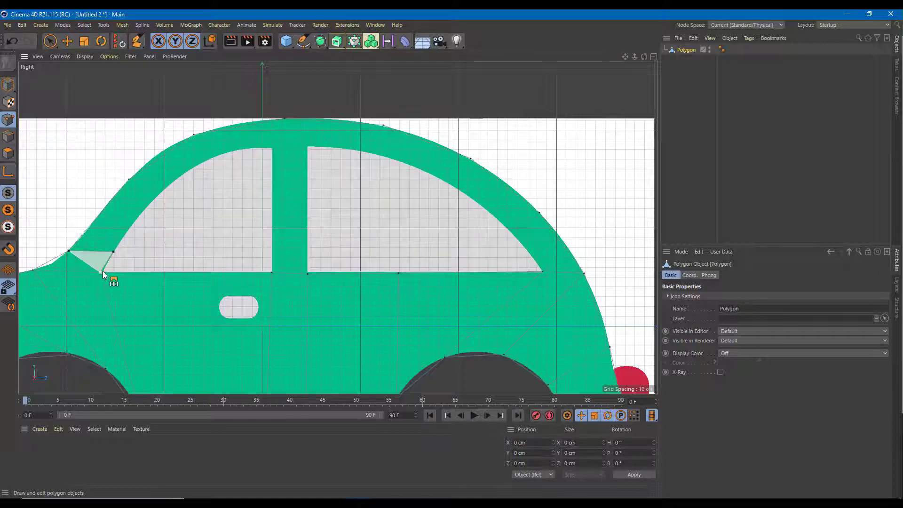
Undo the roof polygon traced over the windows and the small cut at the front window's corner
key("ctrl+z")
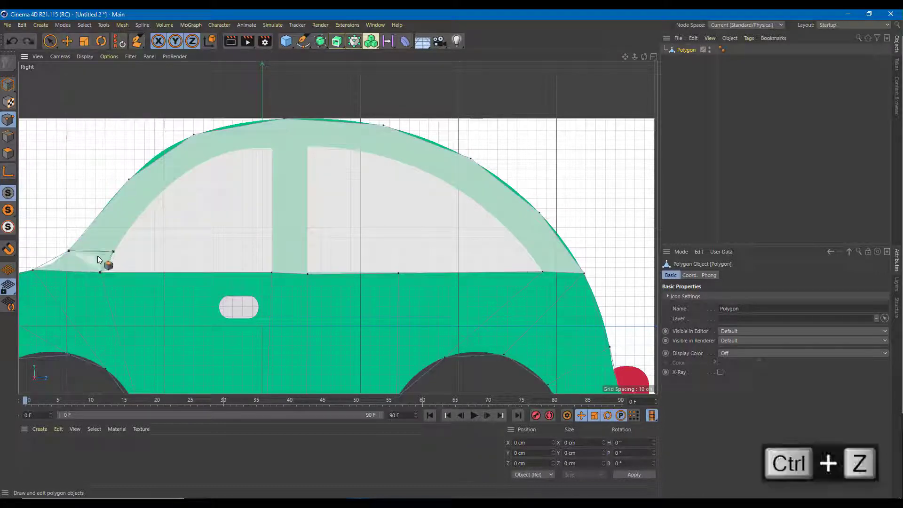
key("ctrl+z")
key("ctrl+z")
key("ctrl+z")
key("ctrl+z")
key("ctrl+z")
key("ctrl+z")
key("ctrl+z")
key("ctrl+z")
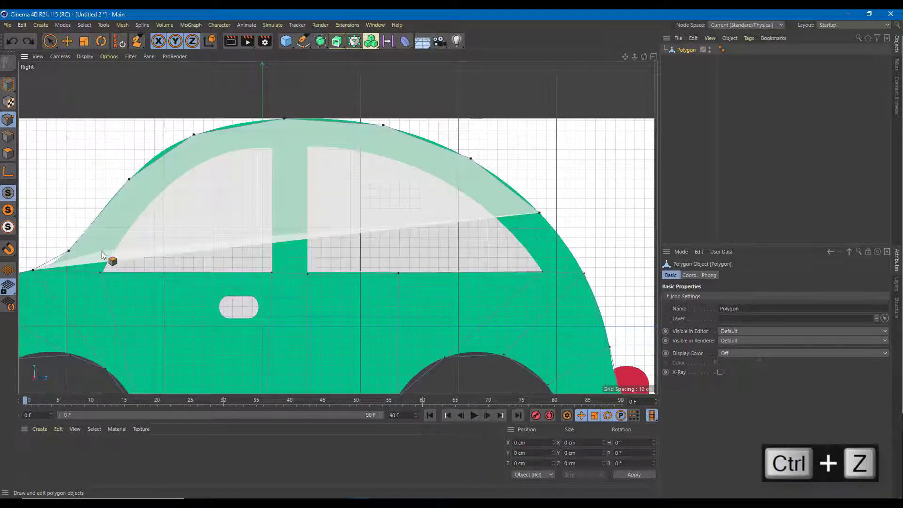
key("ctrl+z")
key("ctrl+z")
key("ctrl+z")
key("ctrl+z")
key("ctrl+z")
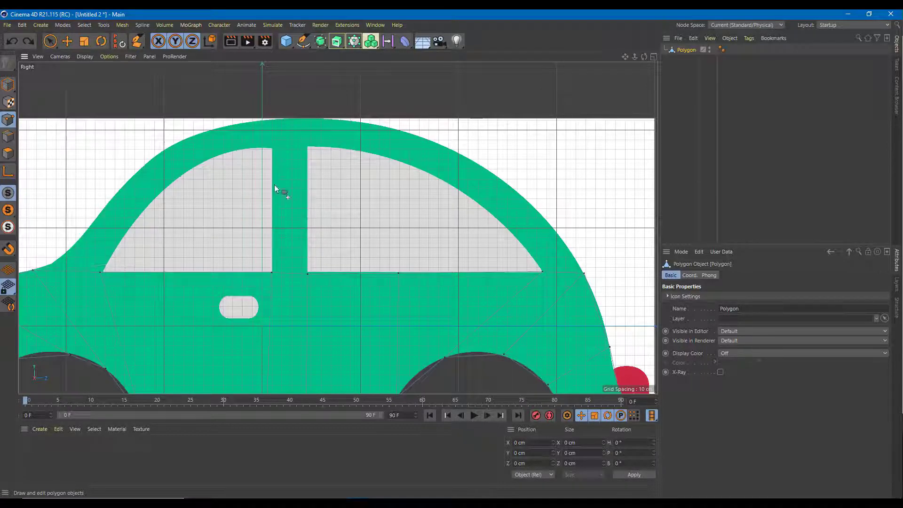
Trace the roof frame's inner edge from the centre pillar's foot, around the front window, to just above its front lower corner
left_click(272, 265)
left_click(272, 149)
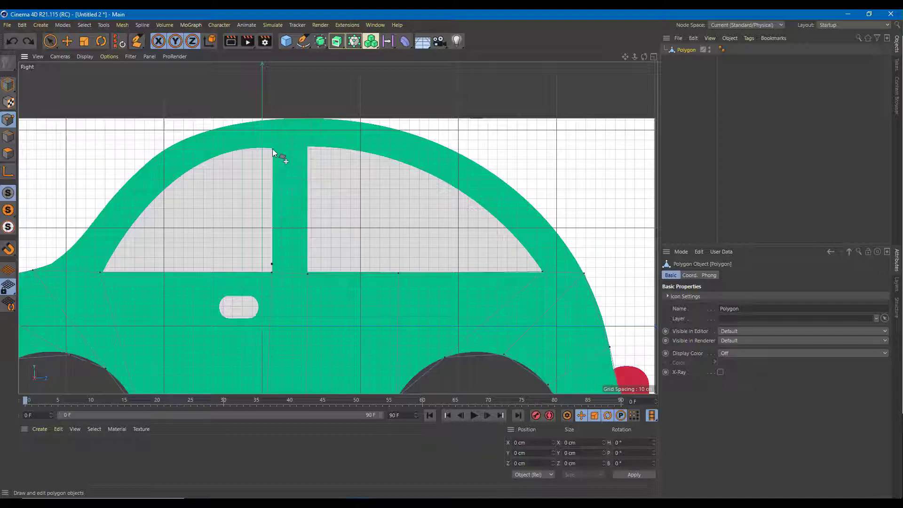
left_click(227, 151)
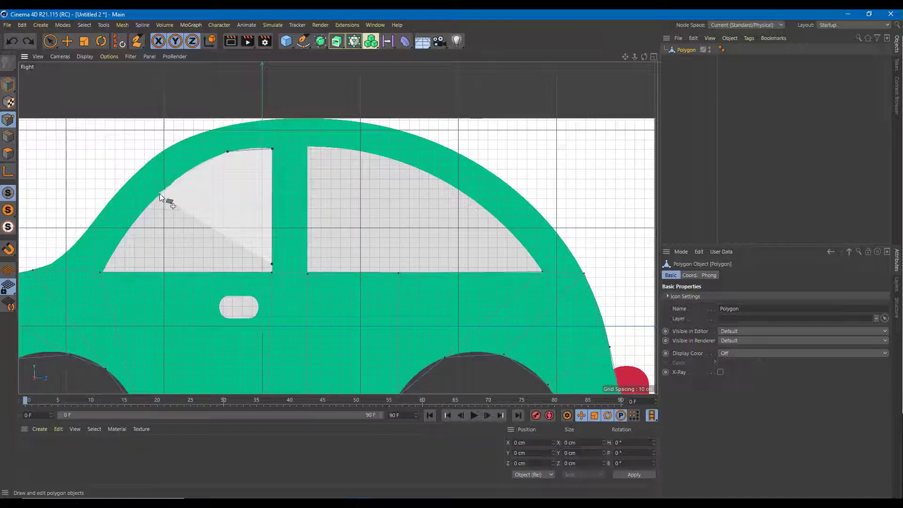
left_click(159, 193)
left_click(106, 264)
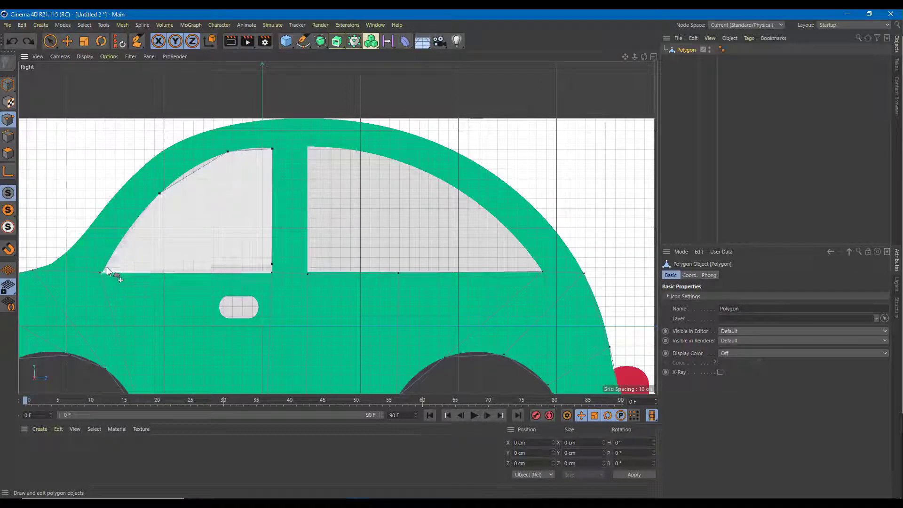
Trace the roof frame's outer edge from the base of the windshield over the top of the car to the rear body outline
left_click(58, 258)
left_click(124, 186)
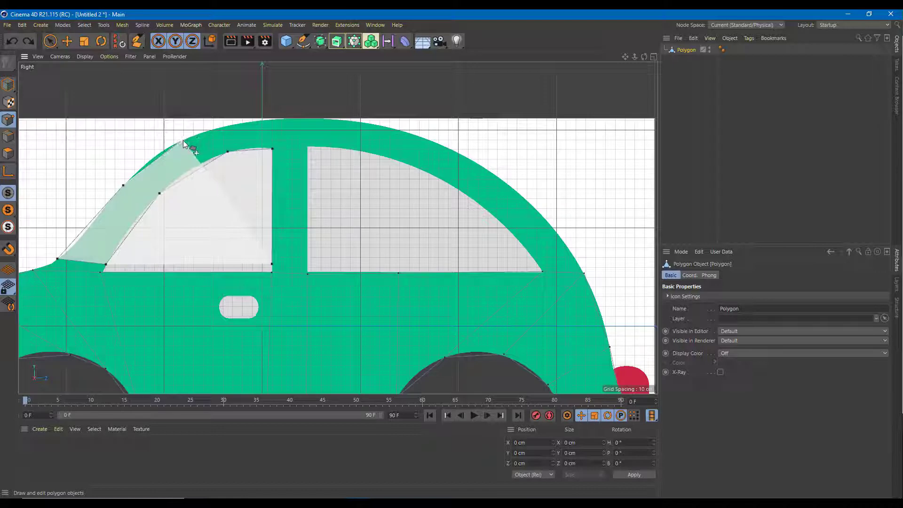
left_click(180, 141)
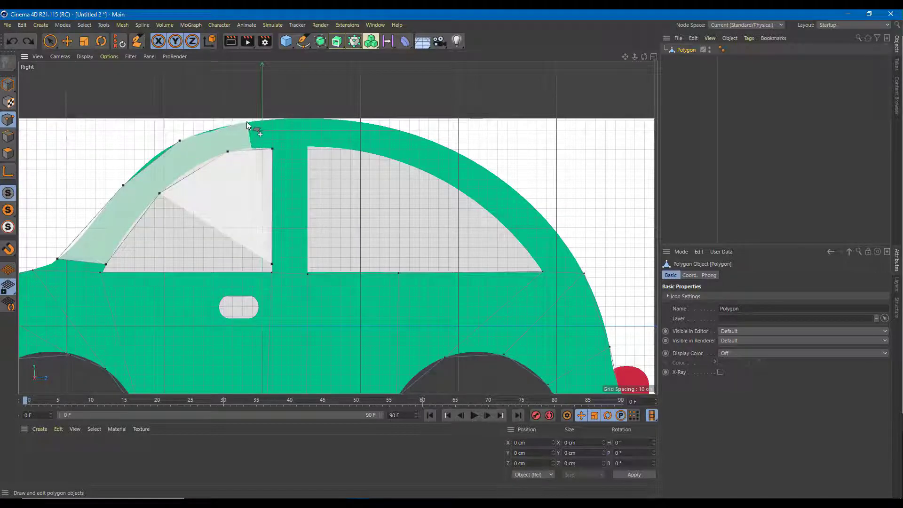
left_click(246, 122)
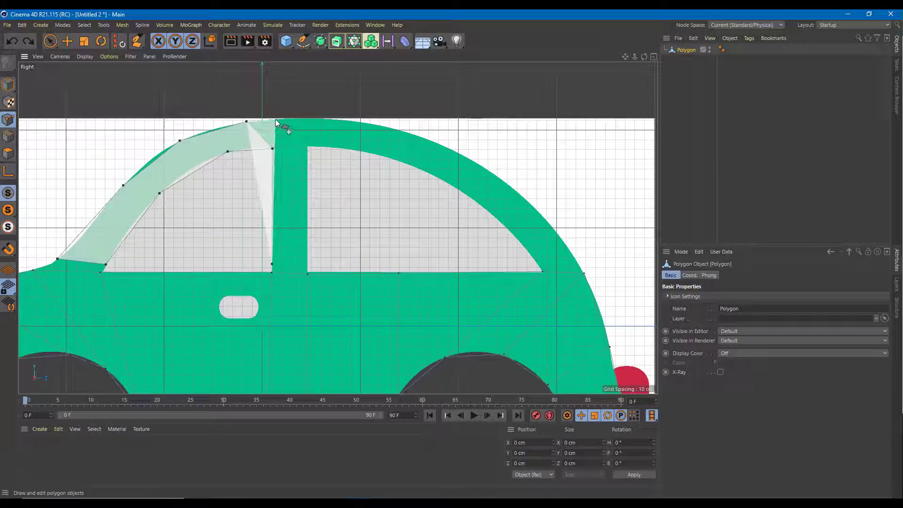
left_click(275, 120)
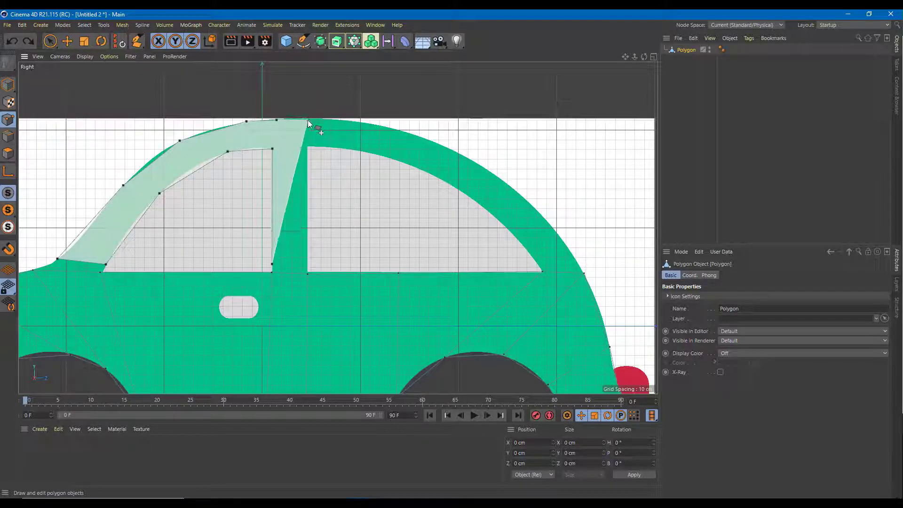
left_click(308, 120)
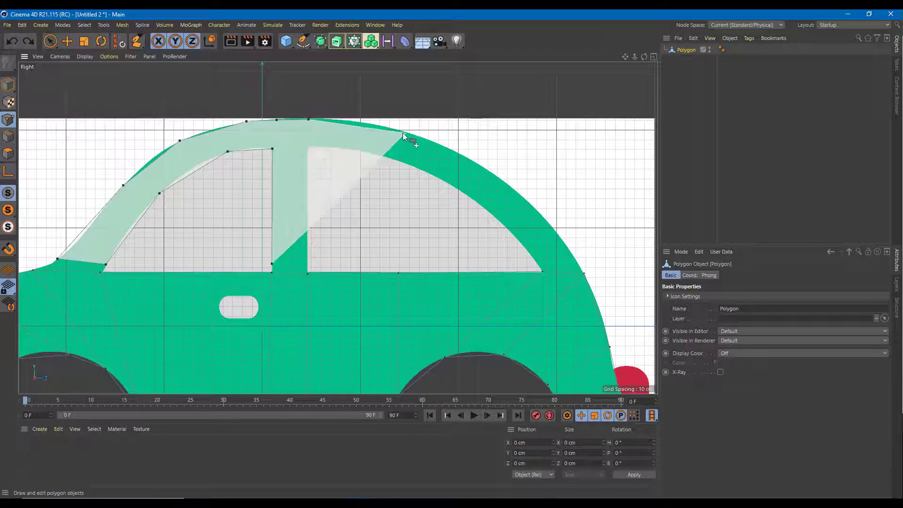
left_click(391, 127)
left_click(470, 160)
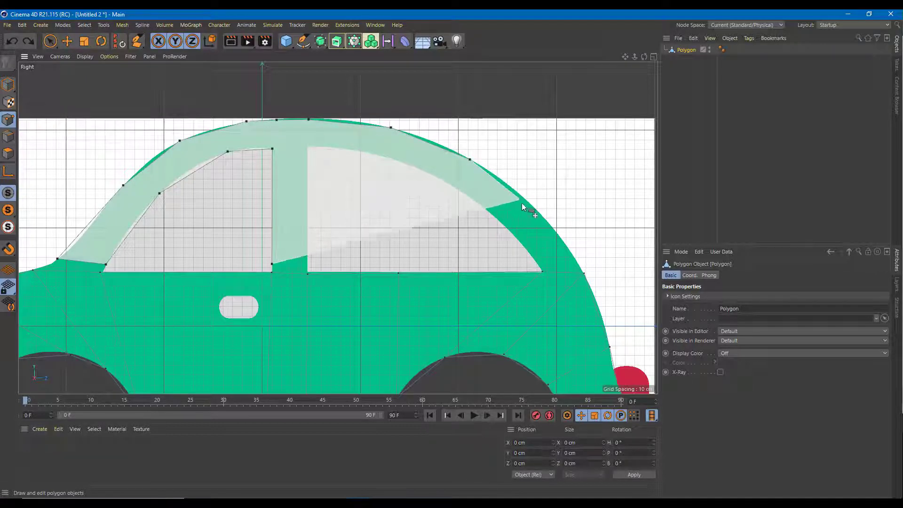
left_click(532, 206)
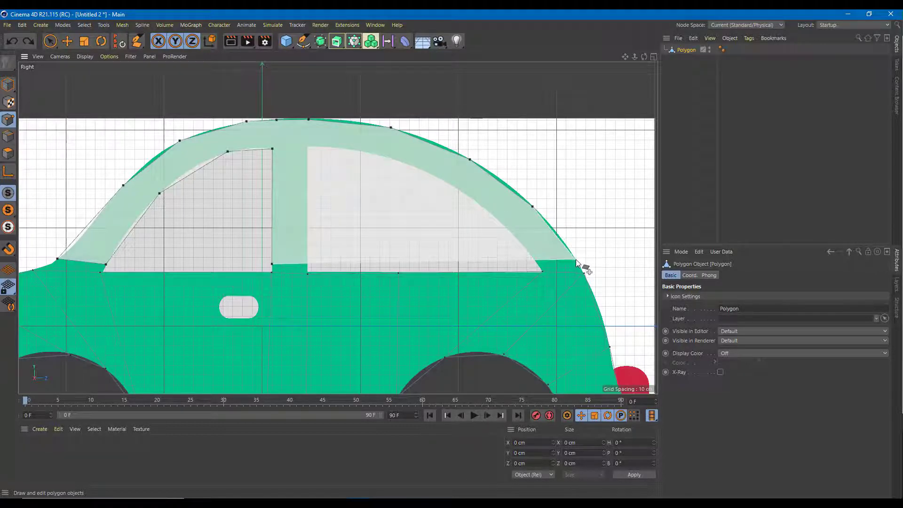
left_click(575, 260)
Trace the frame's inner edge along the rear window and down the centre pillar, closing the roof polygon at the pillar's foot
left_click(538, 264)
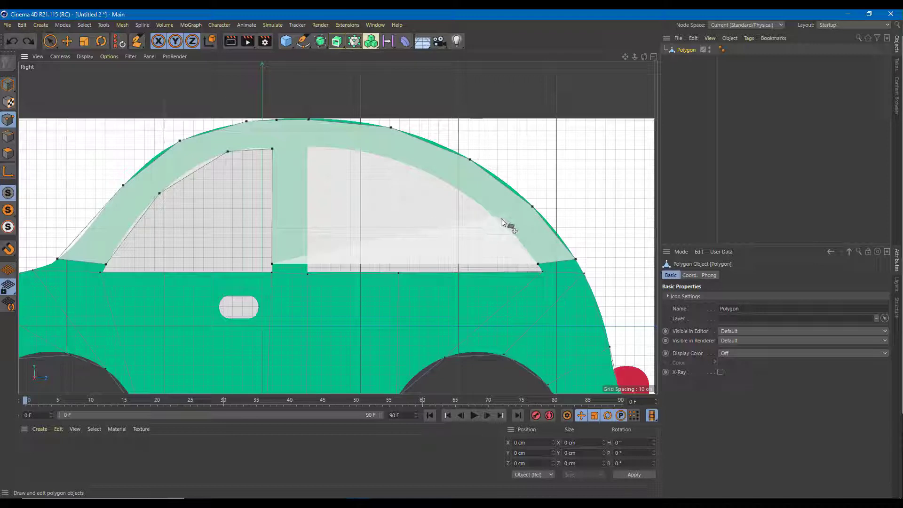
left_click(501, 219)
left_click(461, 190)
left_click(394, 158)
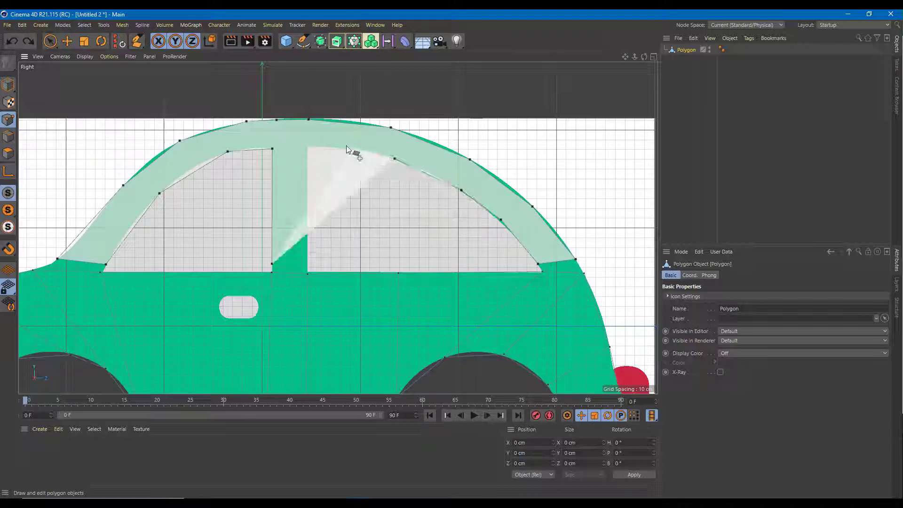
left_click(346, 148)
left_click(308, 146)
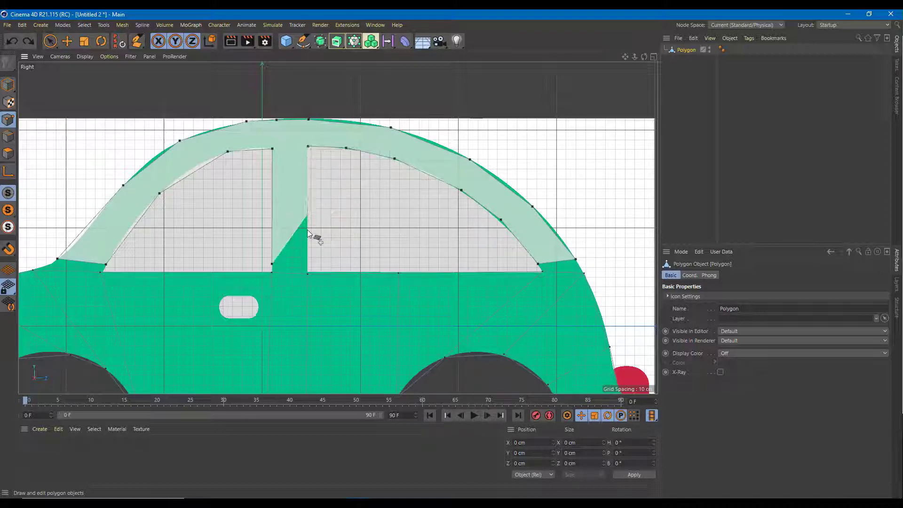
left_click(307, 264)
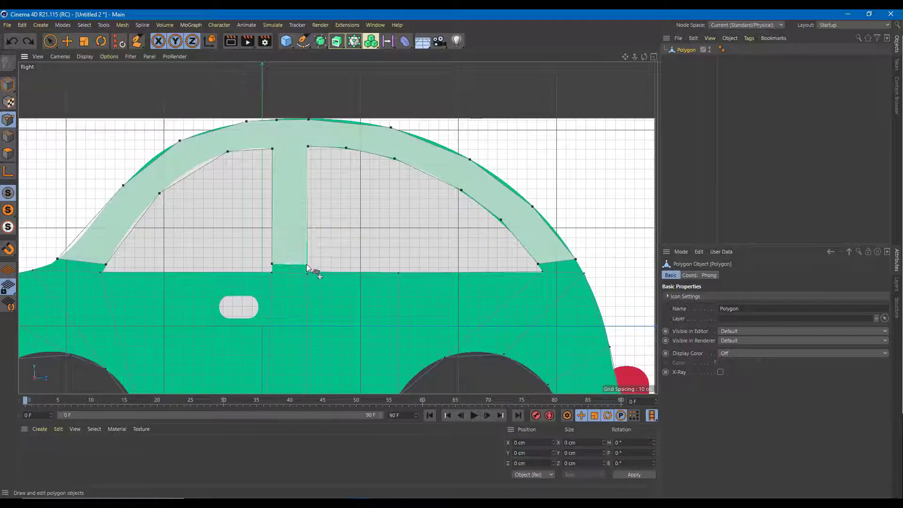
left_click(70, 261)
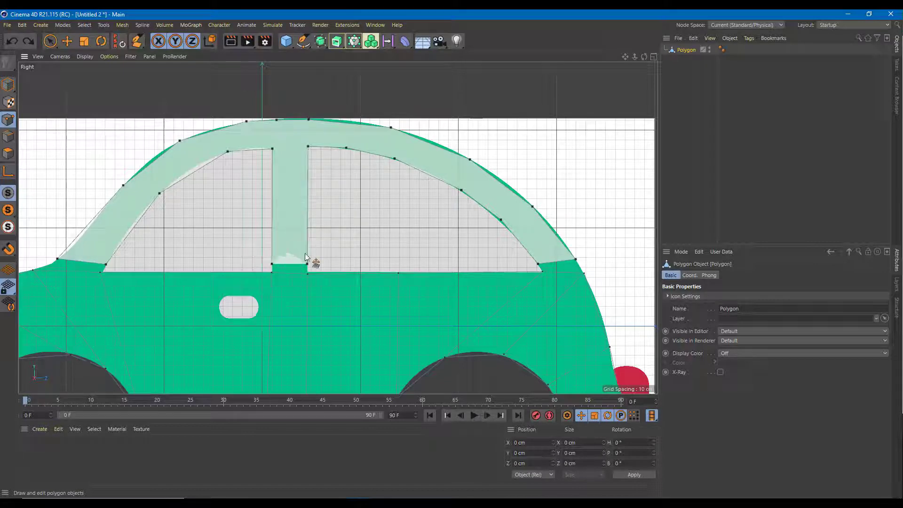
left_click(273, 266)
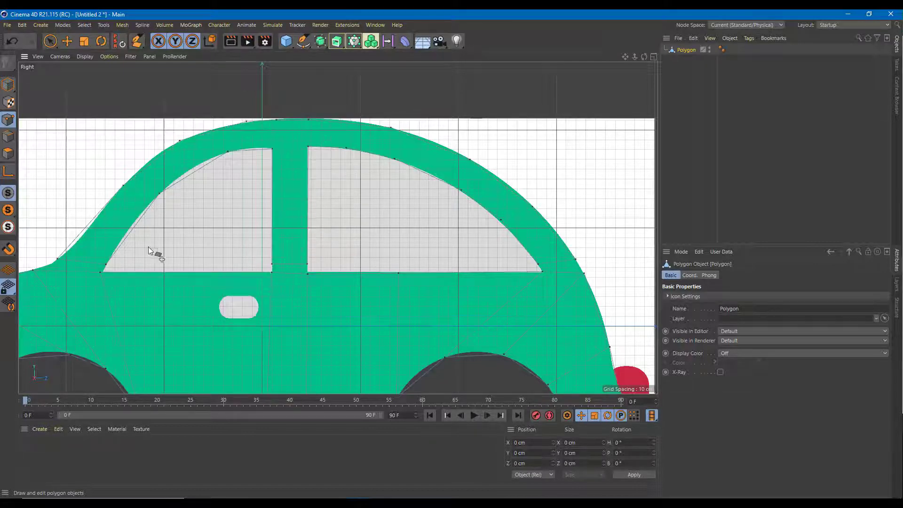
Cut three edges across the front part of the roof frame, joining its outline points to the front window's upper points
left_click(124, 185)
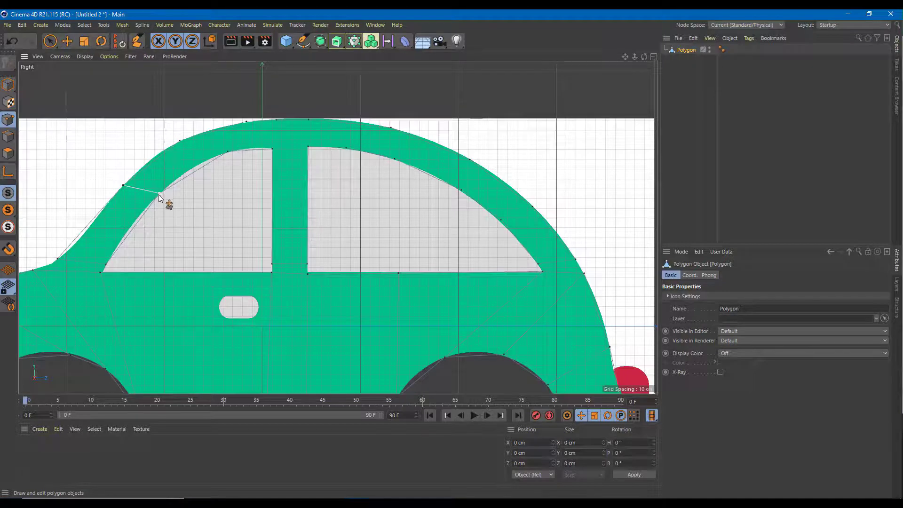
left_click(181, 141)
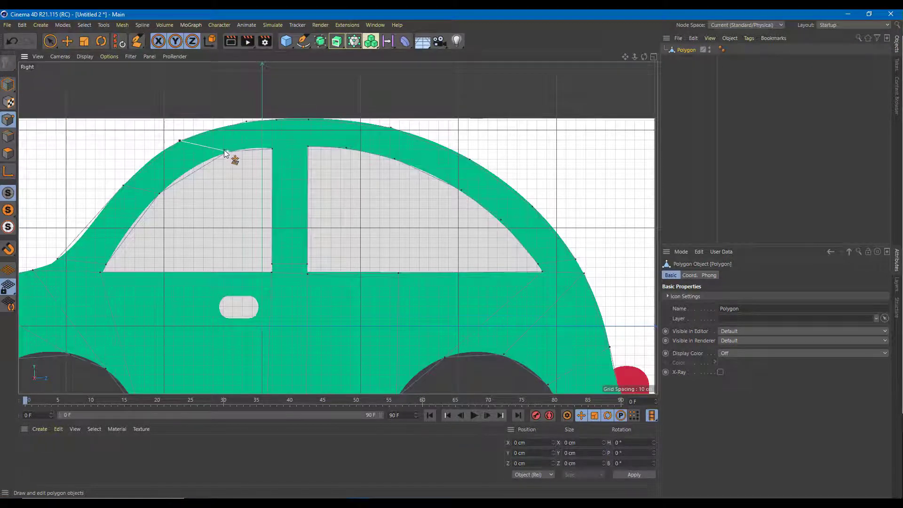
left_click(247, 122)
left_click(309, 119)
left_click(346, 147)
key("ctrl+z")
key("ctrl+z")
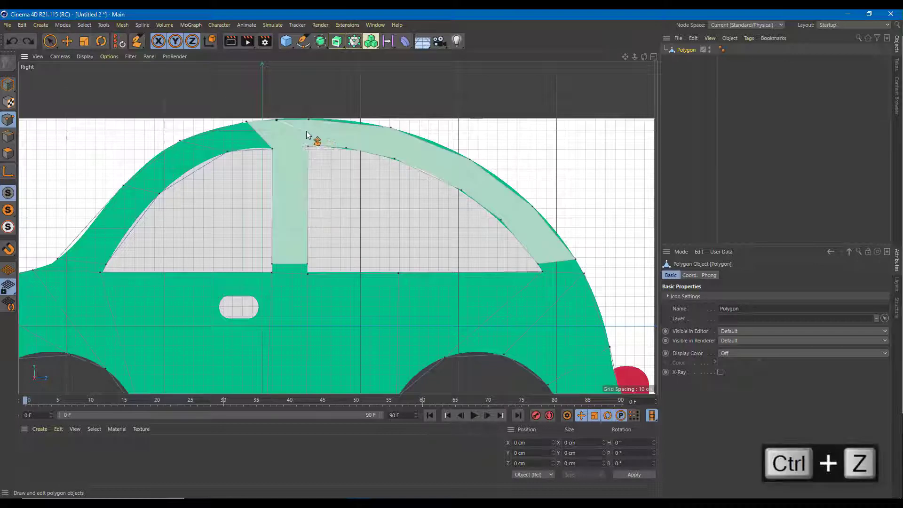
left_click(277, 120)
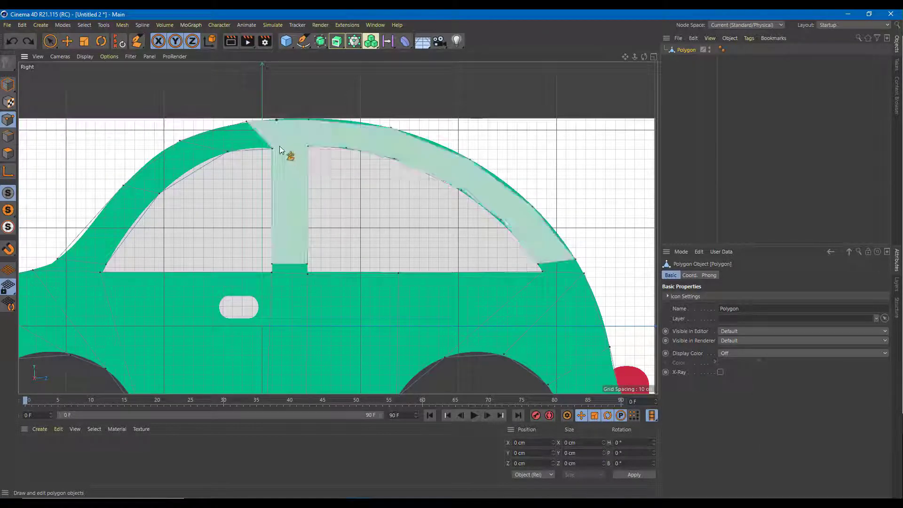
key("ctrl+z")
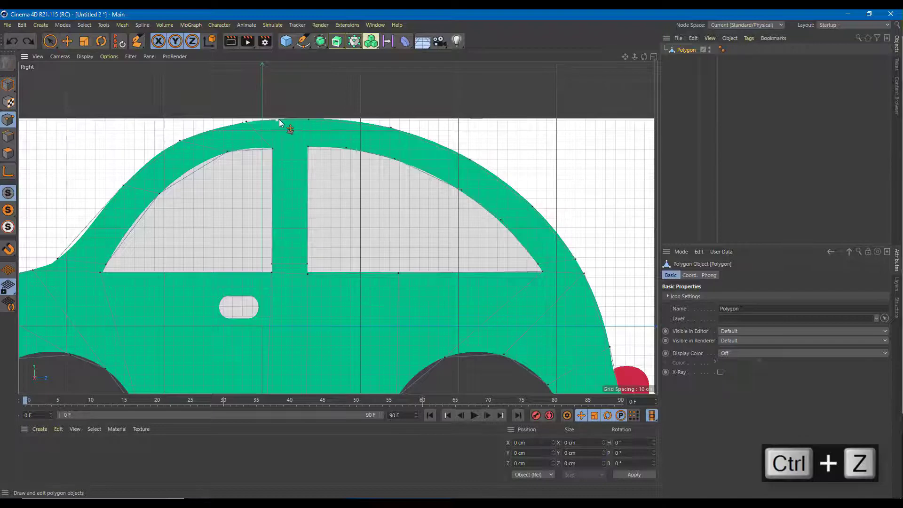
Cut edges around the top of the centre pillar, joining the windows' upper corners and the roof points above them
left_click(272, 147)
left_click(307, 148)
left_click(308, 120)
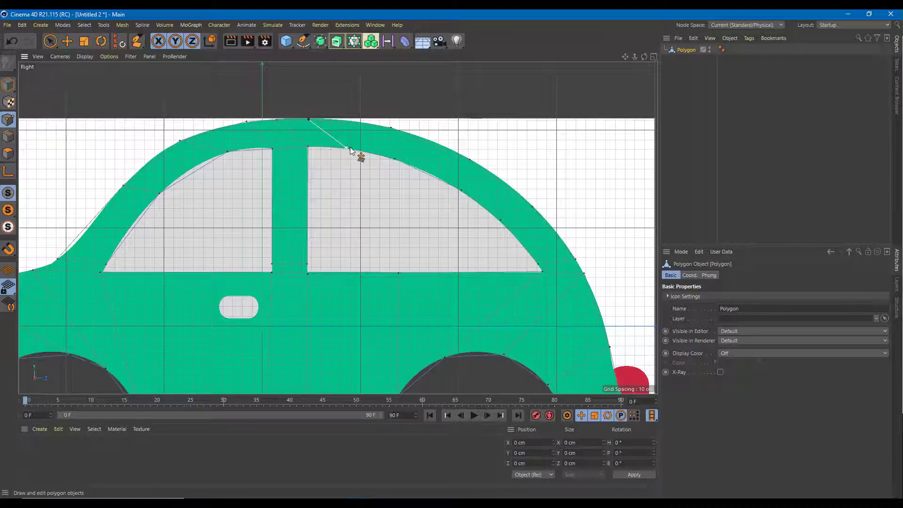
left_click(347, 148)
Cut three edges across the rear part of the roof frame, joining its outline points to the rear window's curve
left_click(391, 127)
left_click(394, 158)
left_click(470, 160)
left_click(460, 190)
left_click(532, 205)
left_click(501, 219)
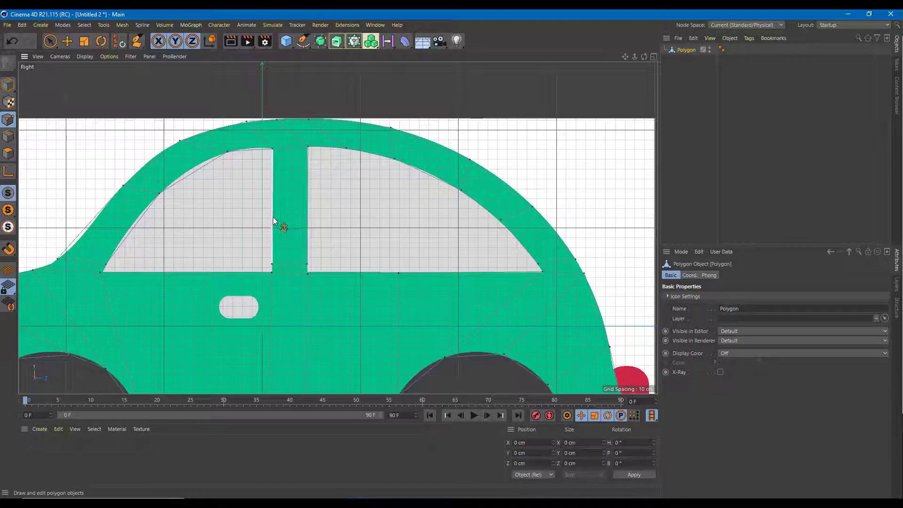
In the perspective view, join the roof frame's front lower end to the body's two points below it with Stitch and Sew
scroll(340, 207, "down", 3)
scroll(338, 217, "up", 3)
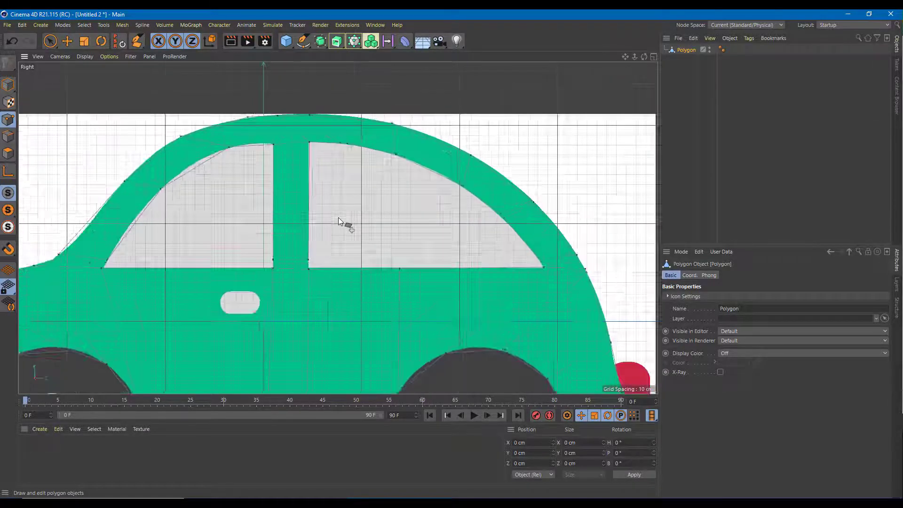
scroll(337, 217, "down", 2)
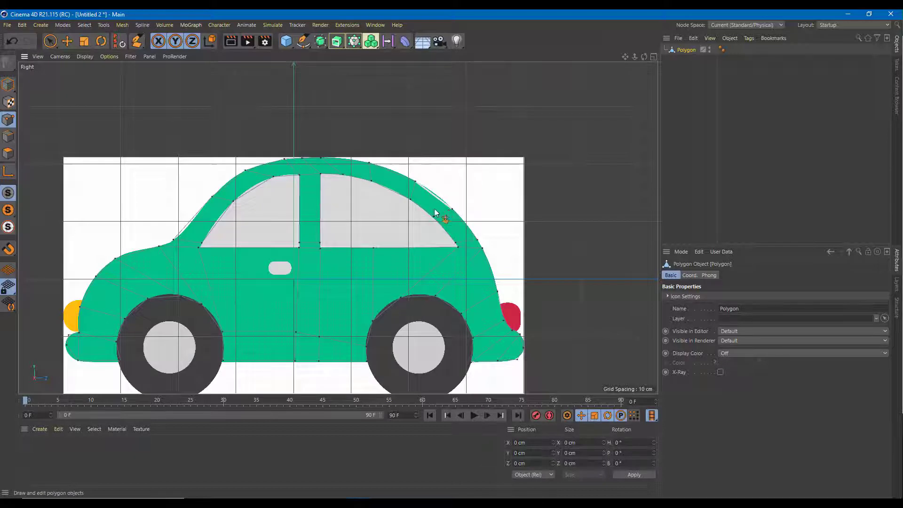
key("space")
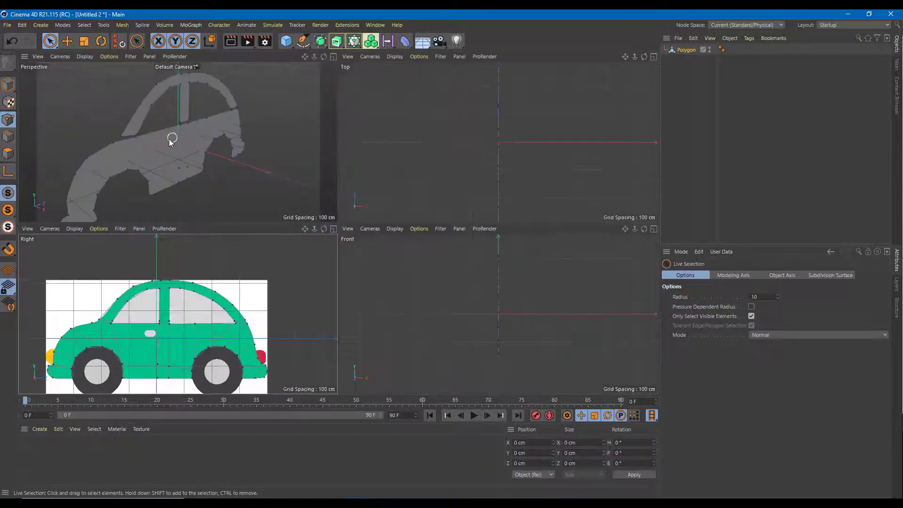
middle_click(169, 124)
middle_click(240, 143)
left_click_drag(314, 187, 205, 182, "alt")
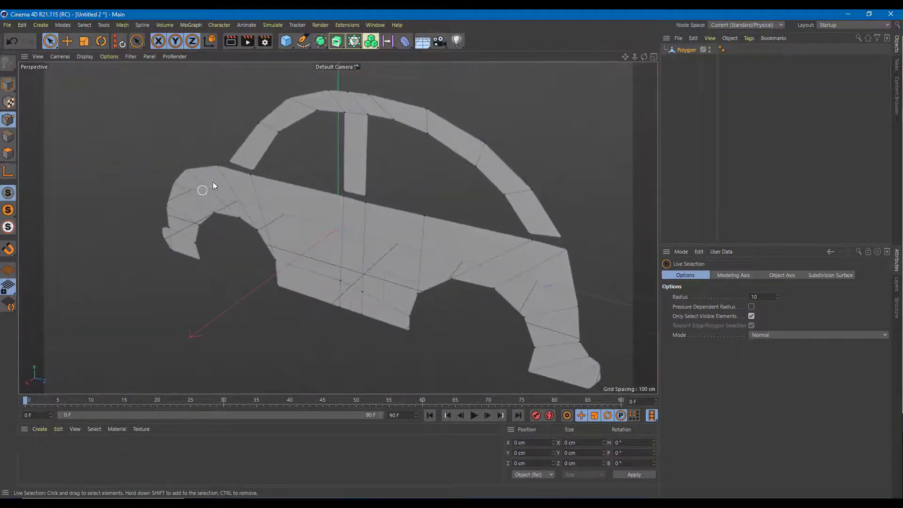
scroll(214, 183, "up", 2)
scroll(258, 156, "up", 3)
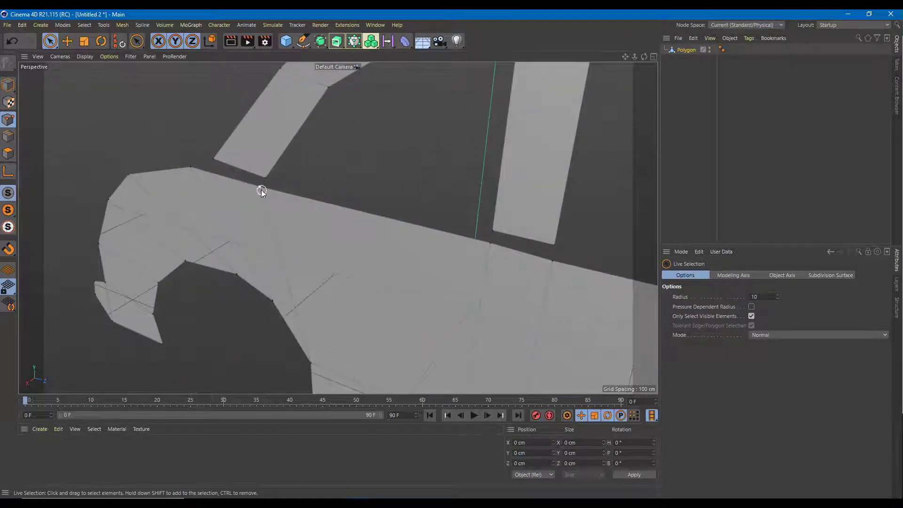
scroll(266, 175, "up", 2)
left_click_drag(266, 175, 260, 184)
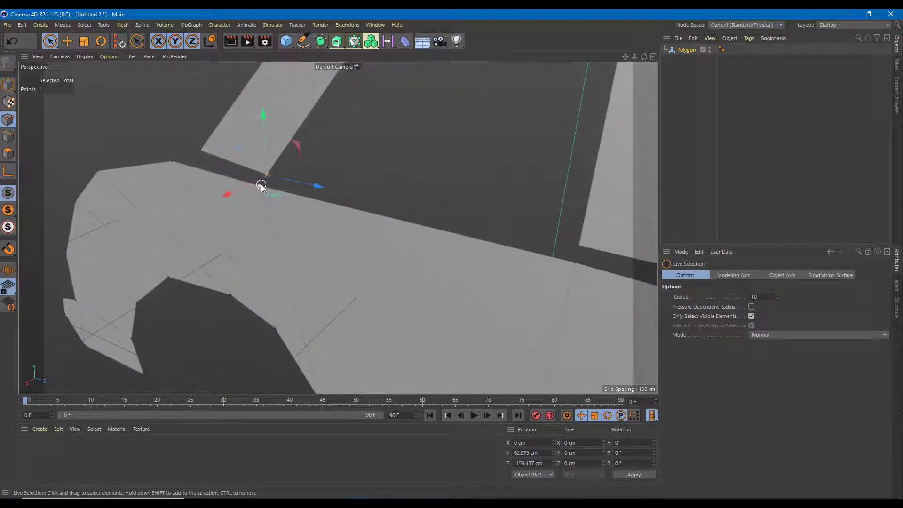
left_click(196, 154, "shift")
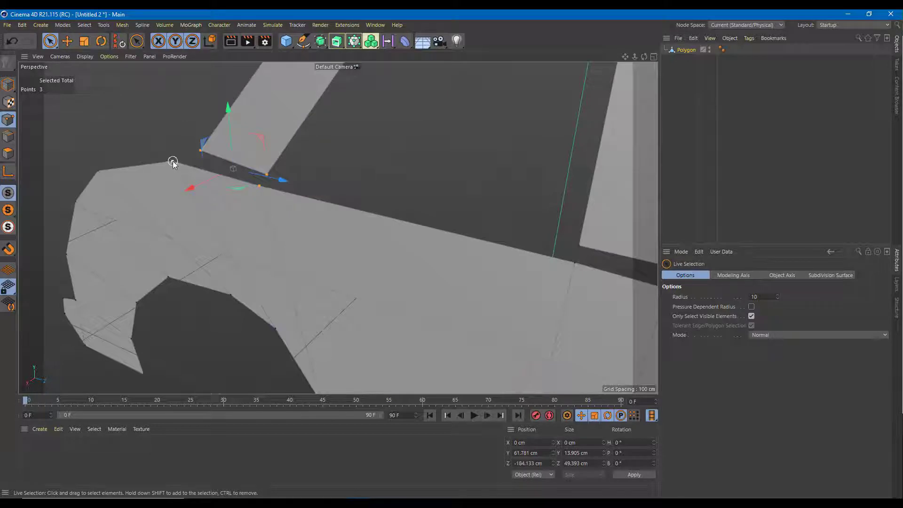
left_click(173, 161, "shift")
right_click(201, 151)
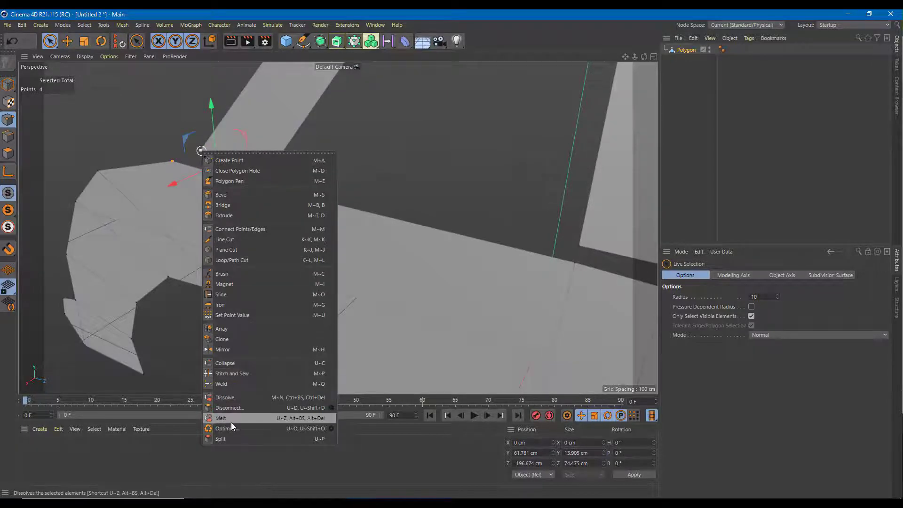
left_click(252, 373)
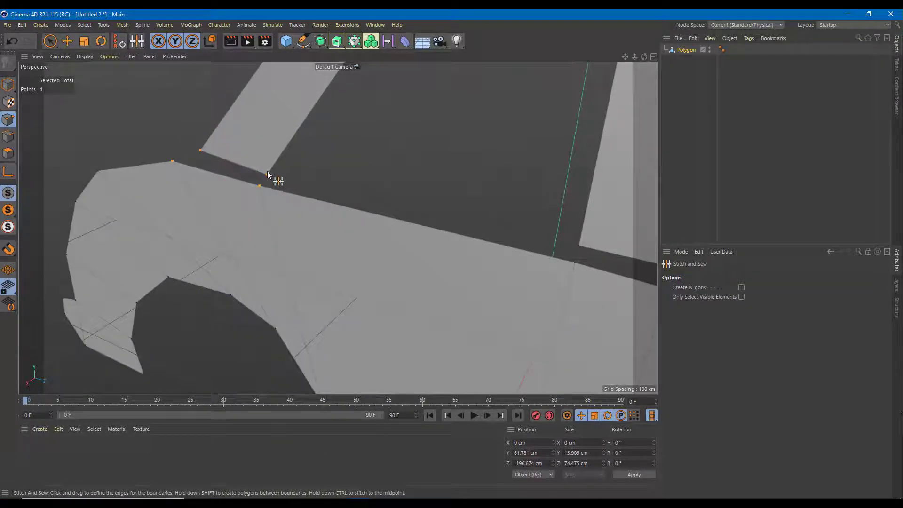
Join the centre pillar's lower end to the body's two points directly below it with Stitch and Sew
middle_click_drag(418, 170, 156, 214, "alt")
left_click_drag(155, 214, 306, 163, "alt")
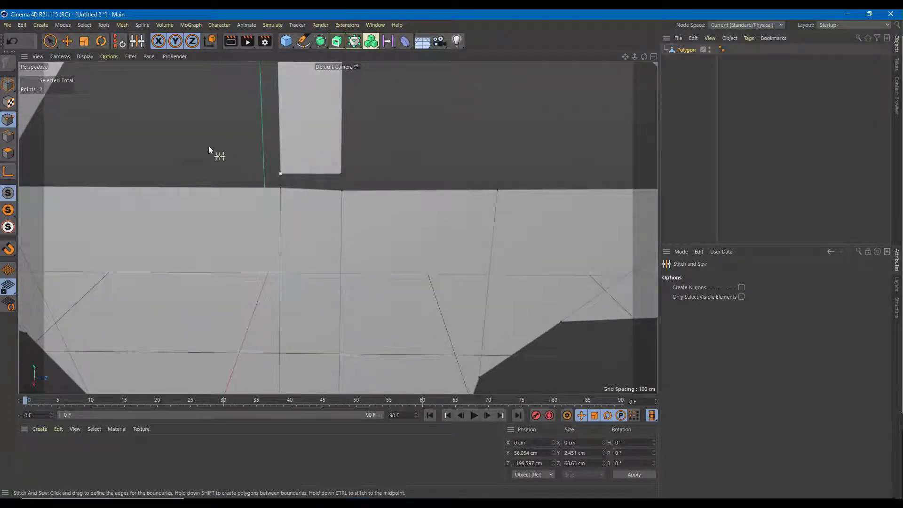
key("space")
left_click(282, 173)
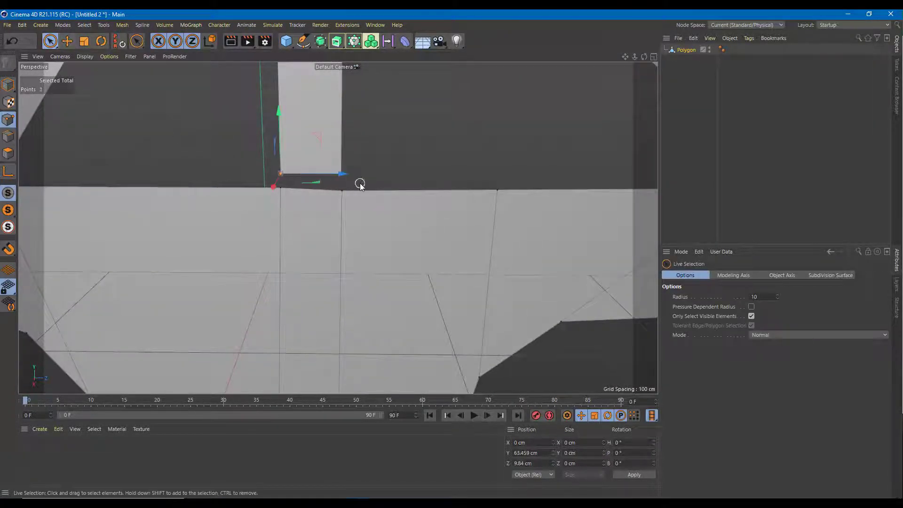
left_click(341, 190, "shift")
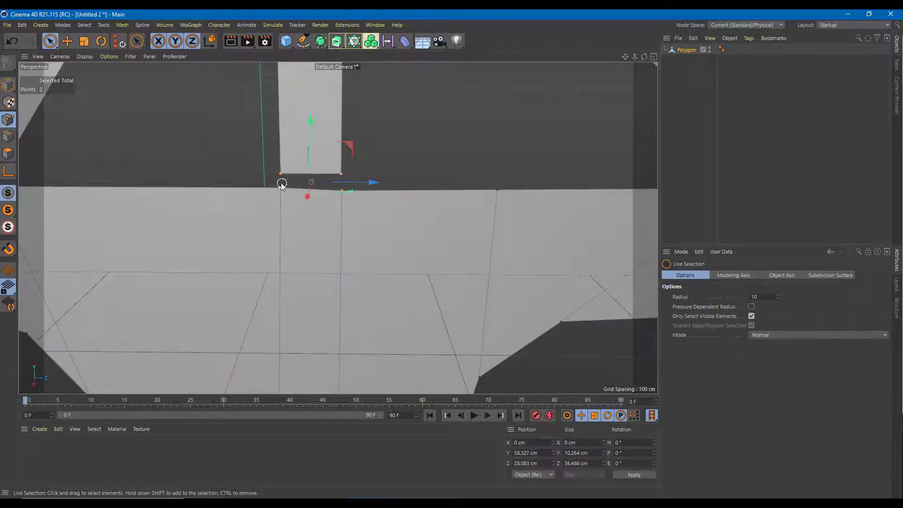
left_click(296, 165)
left_click(282, 173)
left_click(282, 187, "shift")
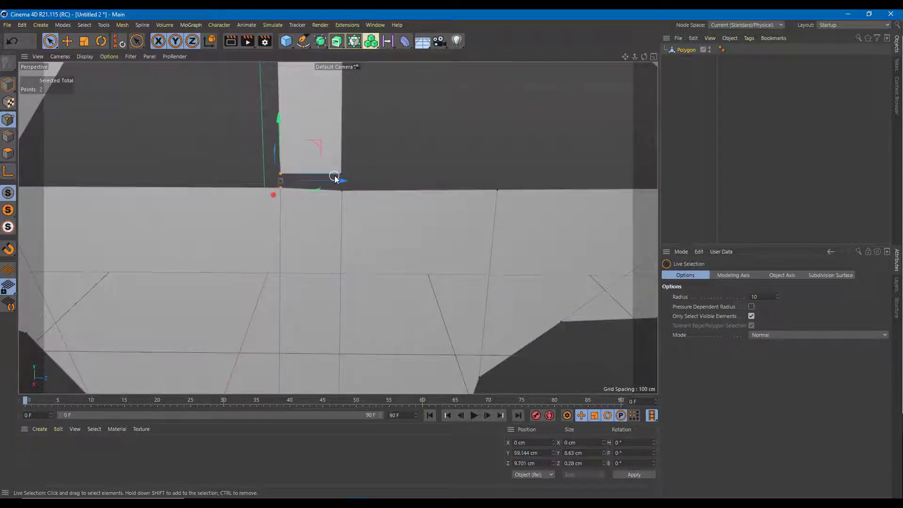
left_click(342, 175, "shift")
left_click(342, 190, "shift")
right_click(343, 176)
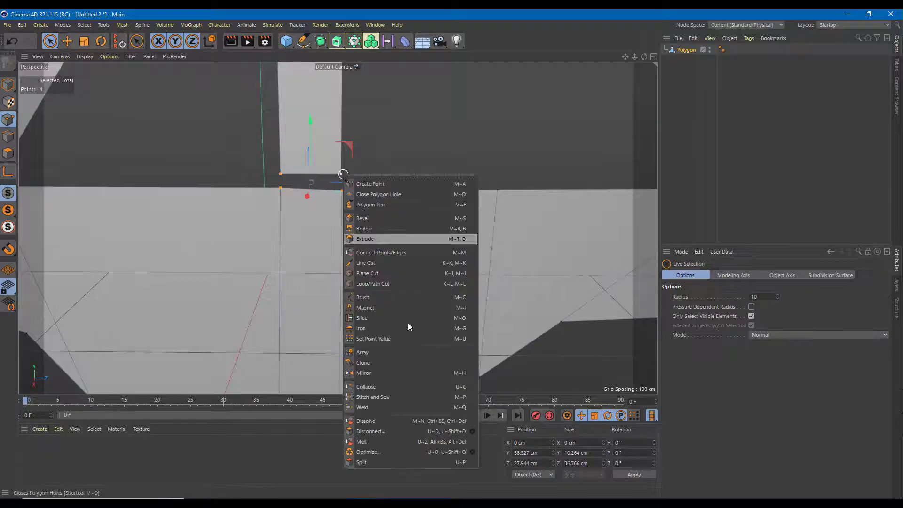
left_click(388, 395)
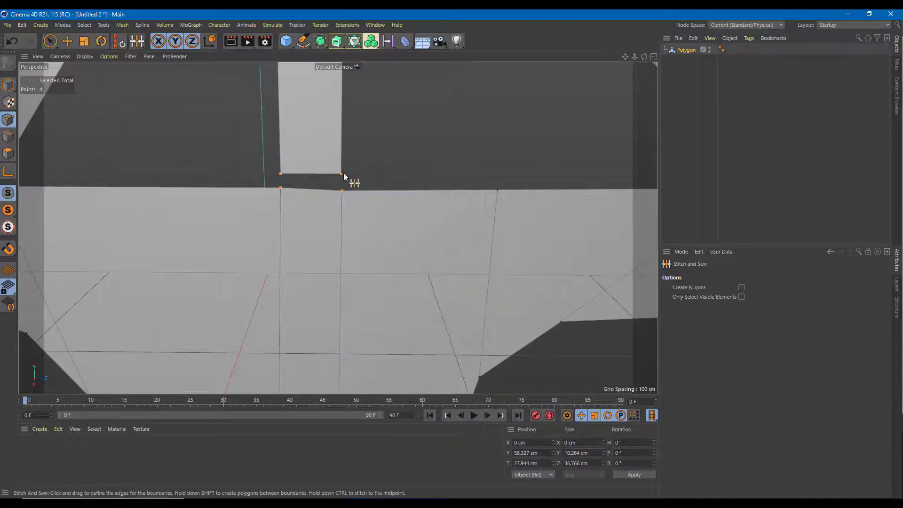
left_click_drag(343, 173, 342, 189)
Join the roof frame's rear lower end to the body's two rear points below it with Stitch and Sew
middle_click_drag(439, 183, 83, 210, "alt")
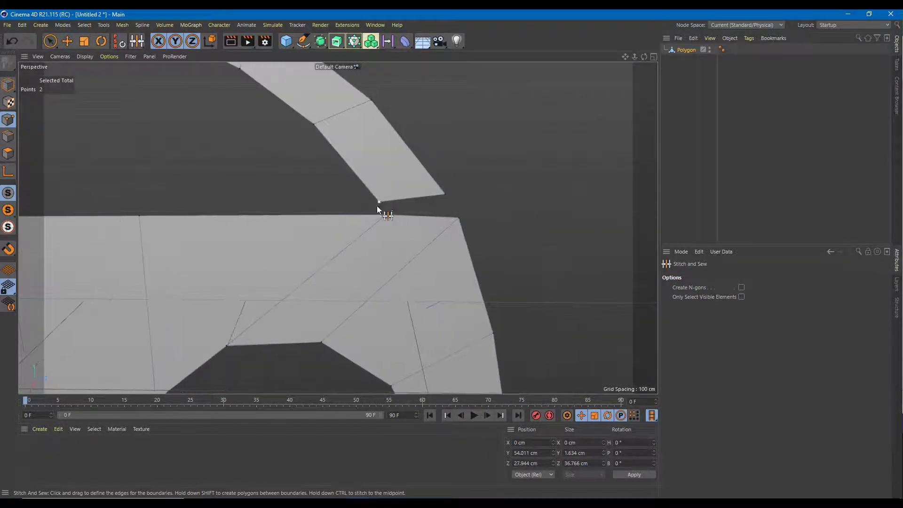
left_click(51, 42)
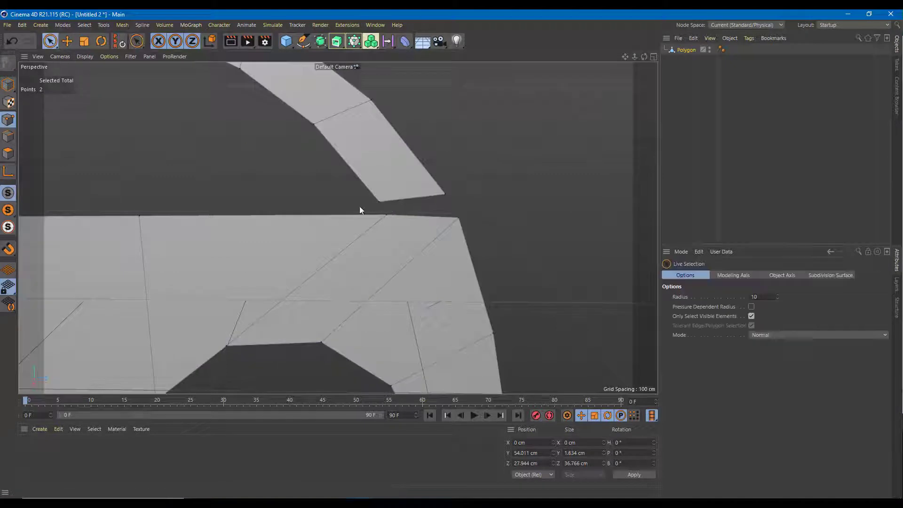
left_click(380, 208)
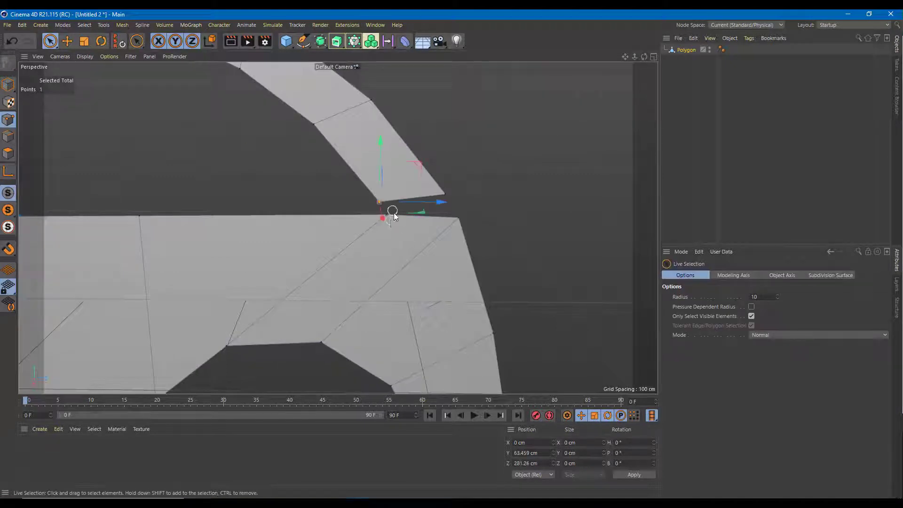
left_click(446, 196, "shift")
left_click(458, 218, "shift")
right_click(459, 218)
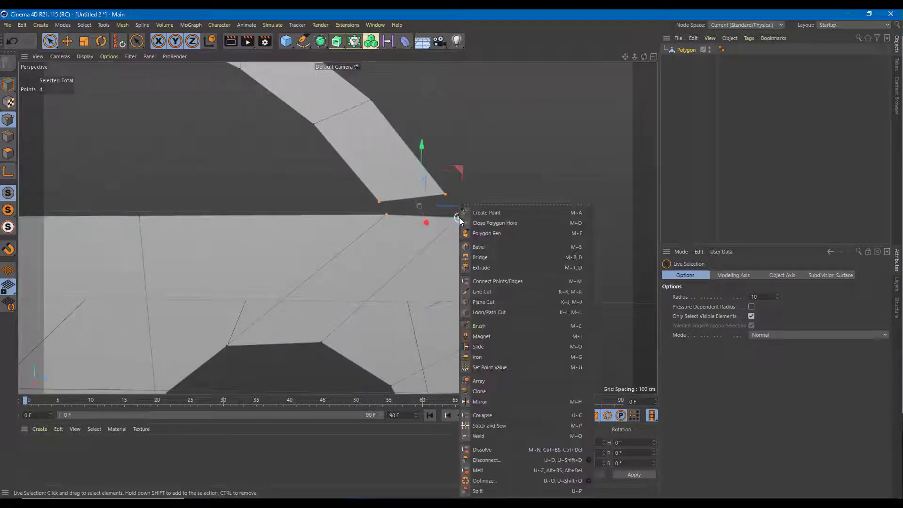
left_click(506, 426)
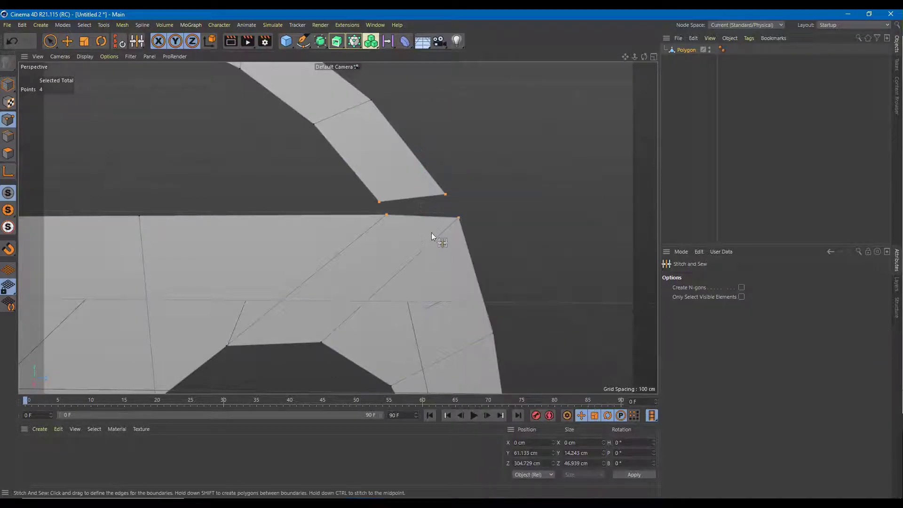
left_click_drag(447, 191, 354, 210)
Add a Subdivision Surface and nest the car polygon under it to preview the smoothed side shape
scroll(452, 220, "down", 5)
scroll(359, 176, "up", 4)
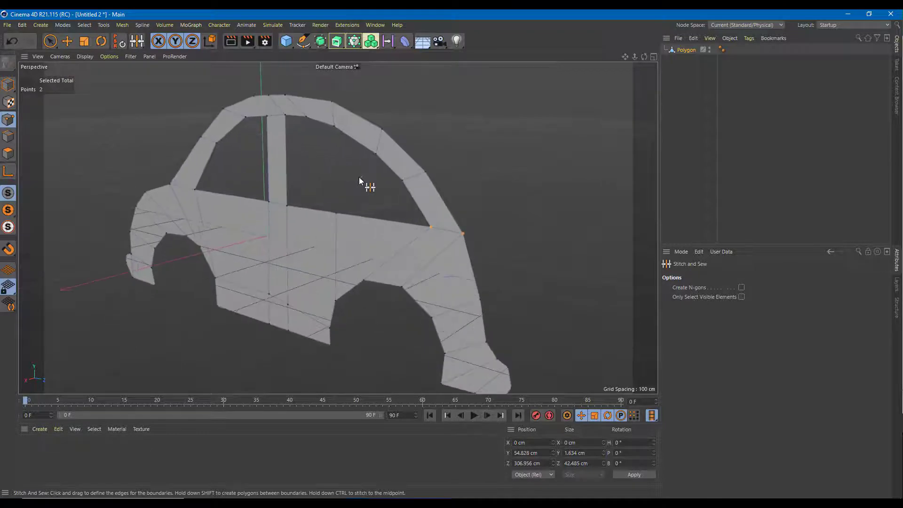
scroll(360, 176, "down", 1)
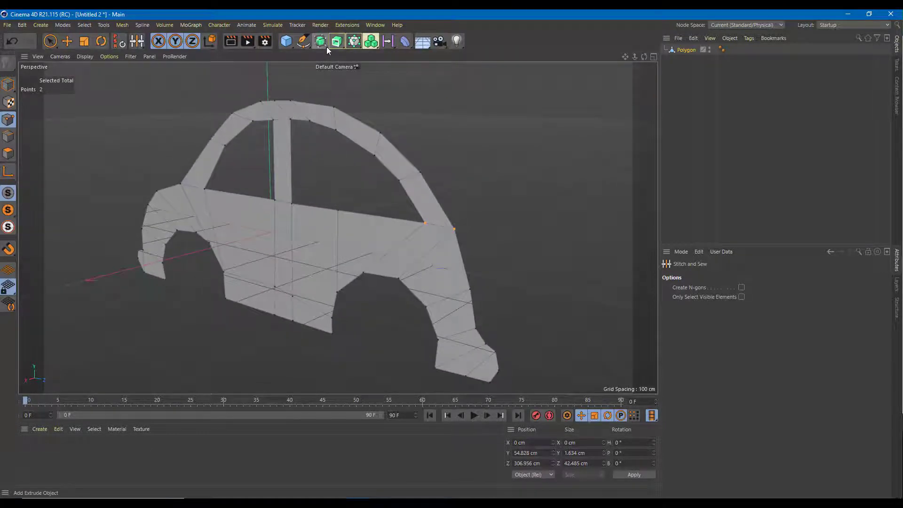
left_click_drag(324, 44, 365, 60)
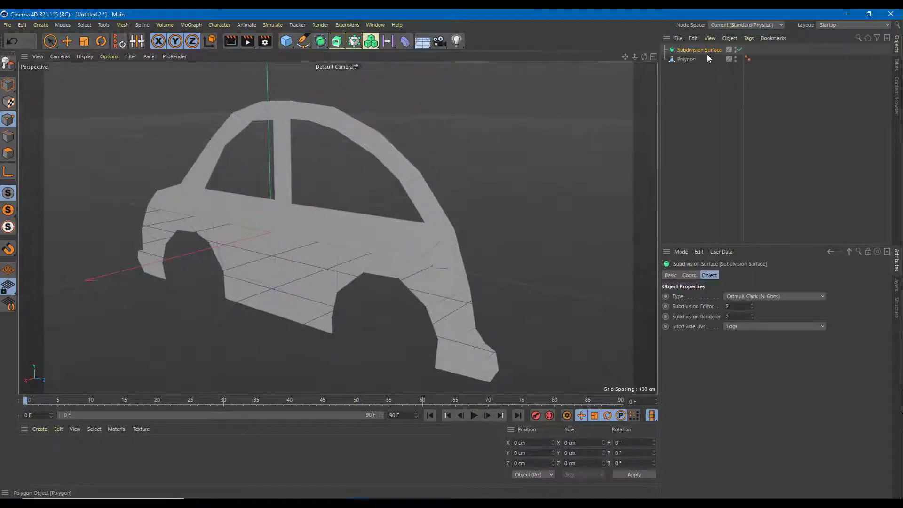
left_click_drag(694, 53, 693, 51)
scroll(480, 159, "down", 1)
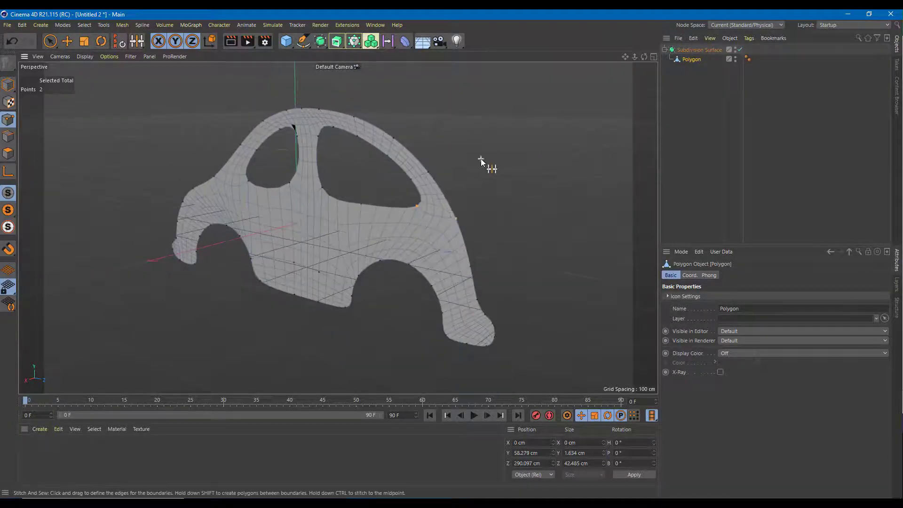
left_click_drag(480, 159, 488, 207, "alt")
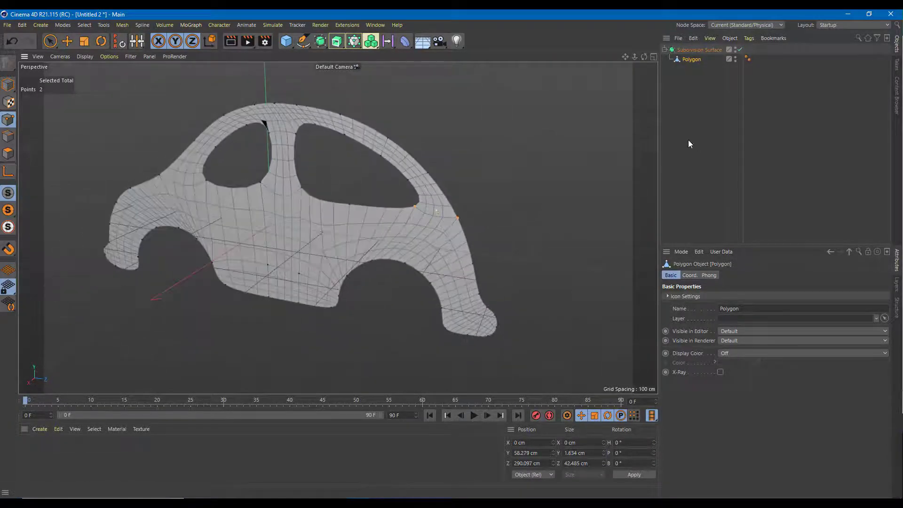
scroll(536, 155, "up", 3)
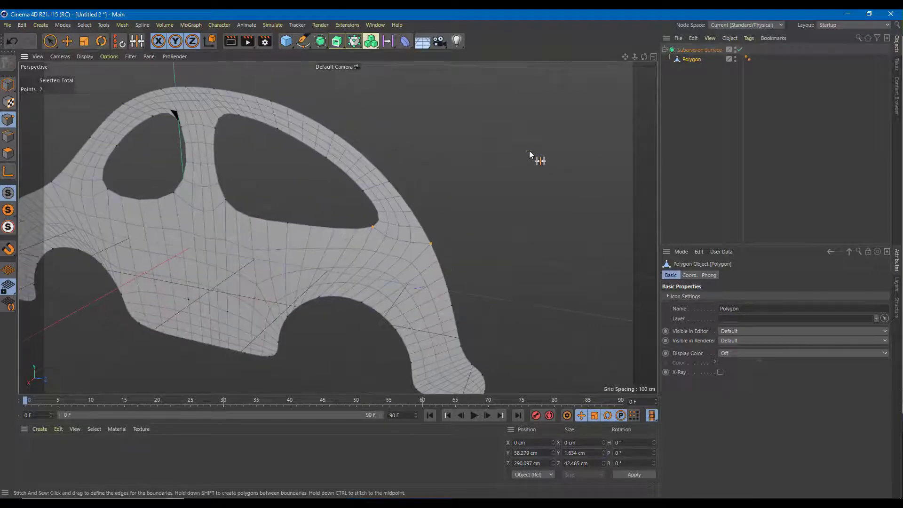
Take the polygon out of the Subdivision Surface and delete the Subdivision Surface
left_click_drag(696, 49, 696, 79)
left_click(691, 60)
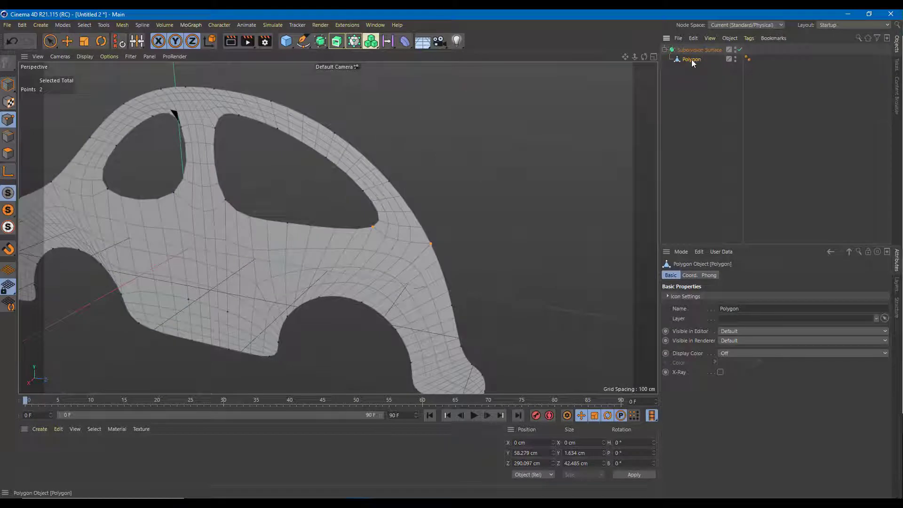
left_click_drag(690, 60, 693, 89)
left_click(694, 50)
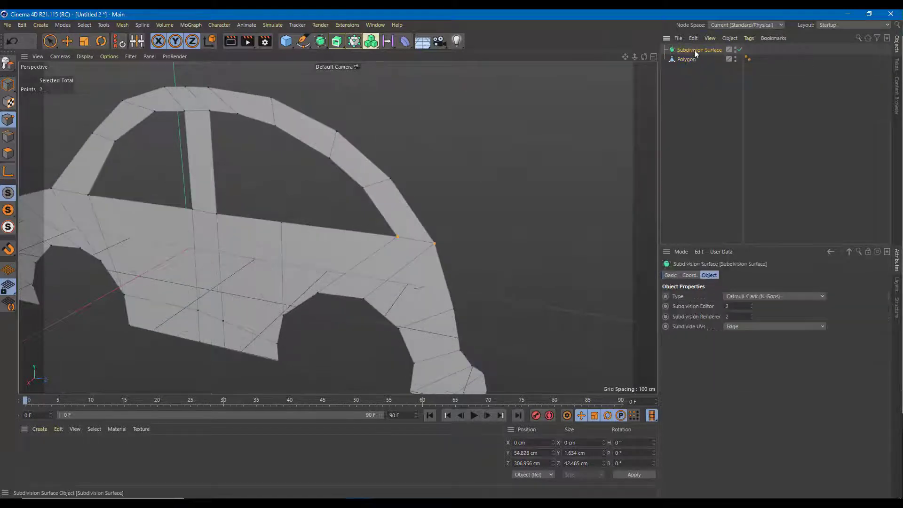
key("Delete")
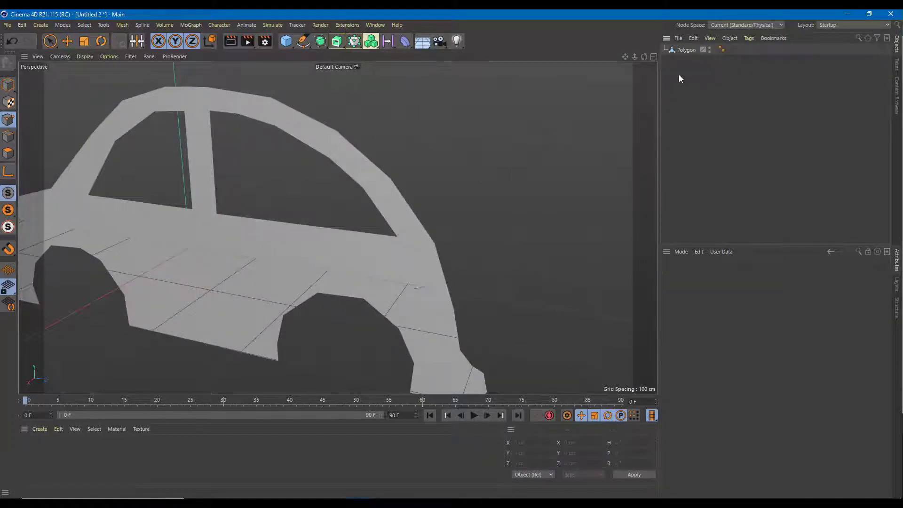
Examine the stitched car side's edges and points around the windows, pillar and wheel arches from several angles
left_click(685, 49)
left_click_drag(556, 207, 446, 205, "alt")
left_click(50, 41)
left_click(452, 241)
left_click_drag(452, 241, 390, 208, "alt")
scroll(413, 199, "up", 3)
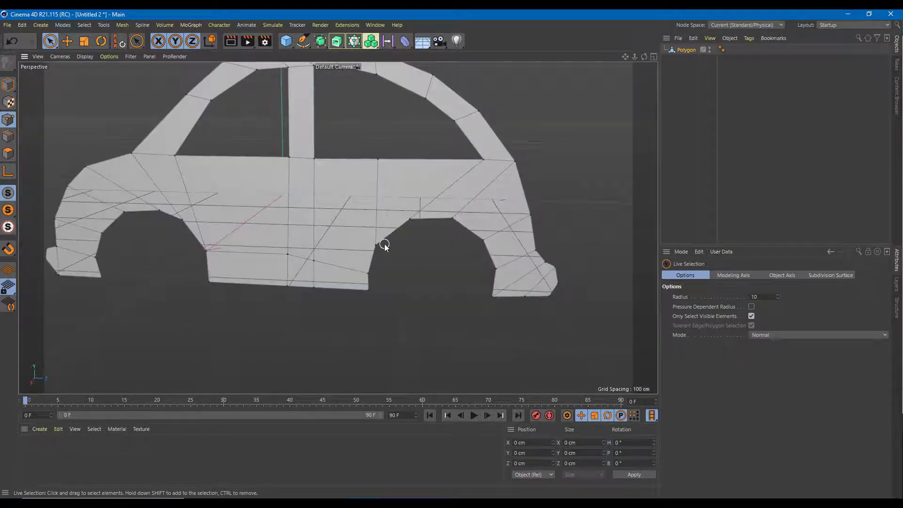
scroll(383, 244, "up", 2)
left_click_drag(429, 244, 374, 266, "alt")
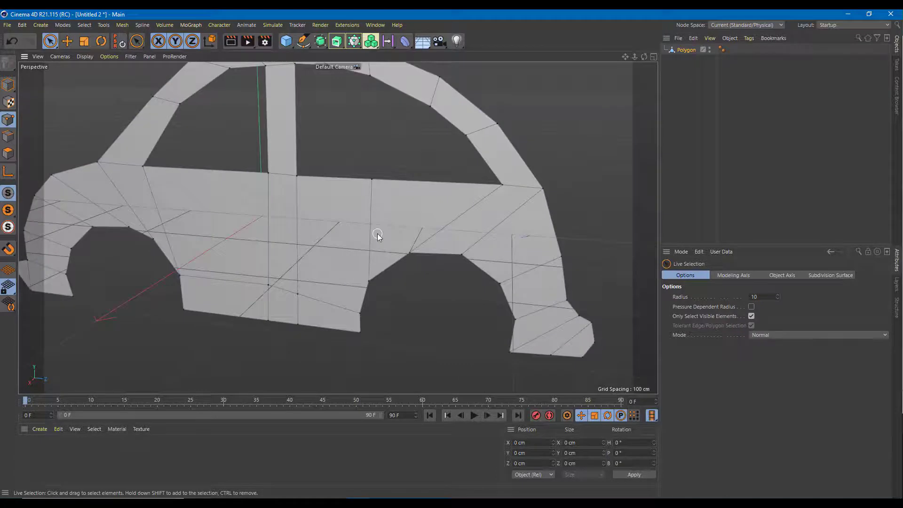
scroll(377, 233, "down", 3)
scroll(345, 111, "up", 3)
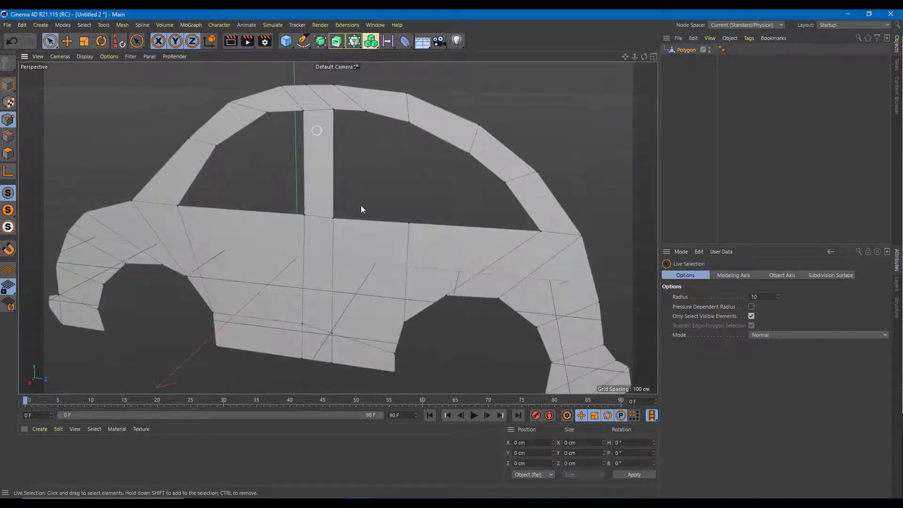
scroll(511, 190, "down", 3)
left_click_drag(500, 210, 751, 64, "alt")
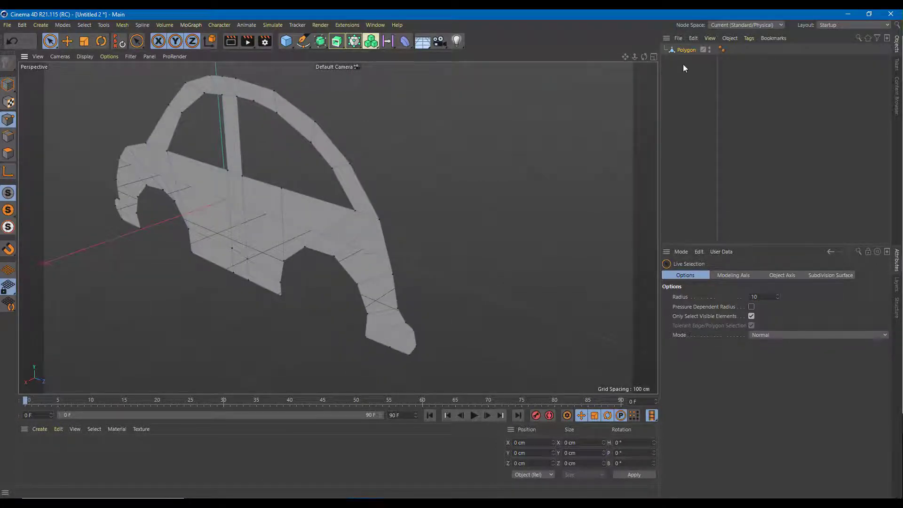
left_click(679, 50)
right_click(310, 214)
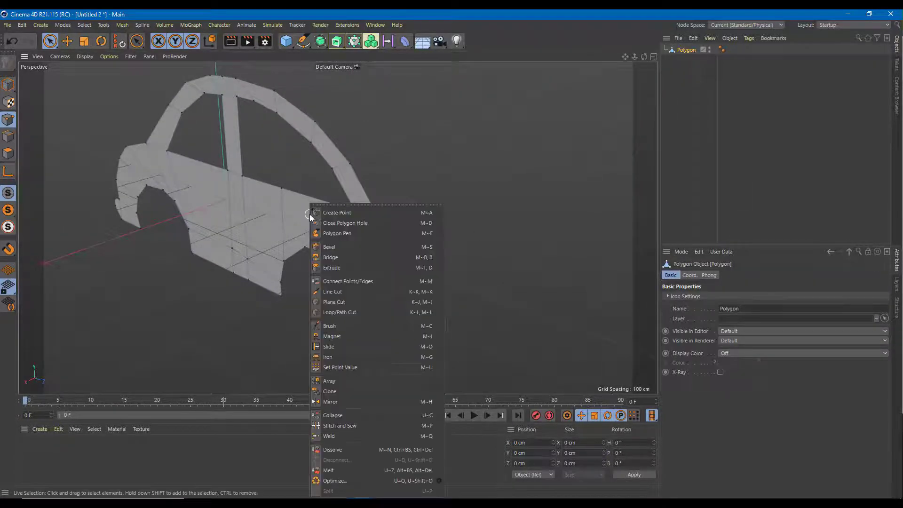
left_click(379, 268)
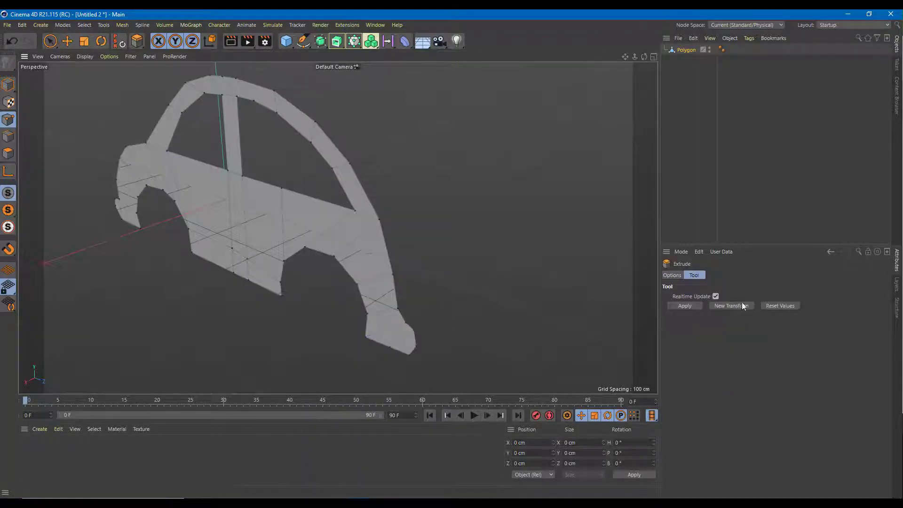
left_click(672, 276)
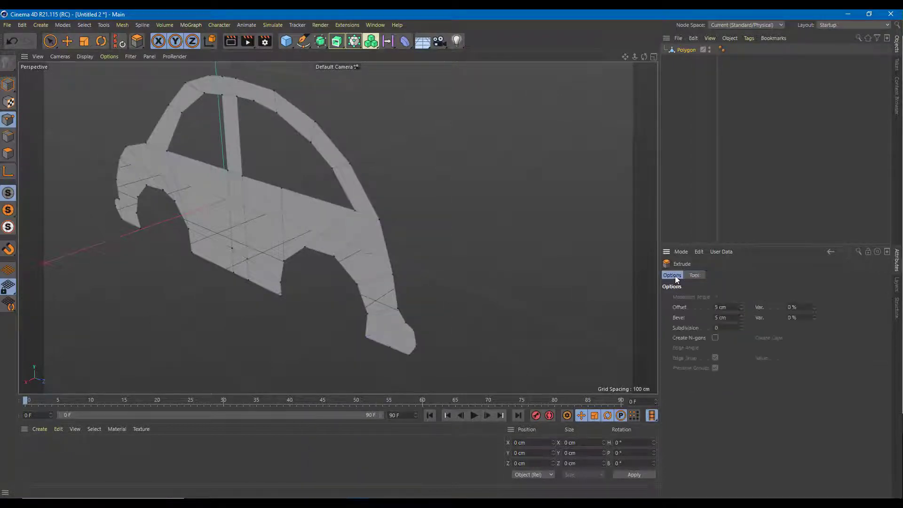
left_click(684, 51)
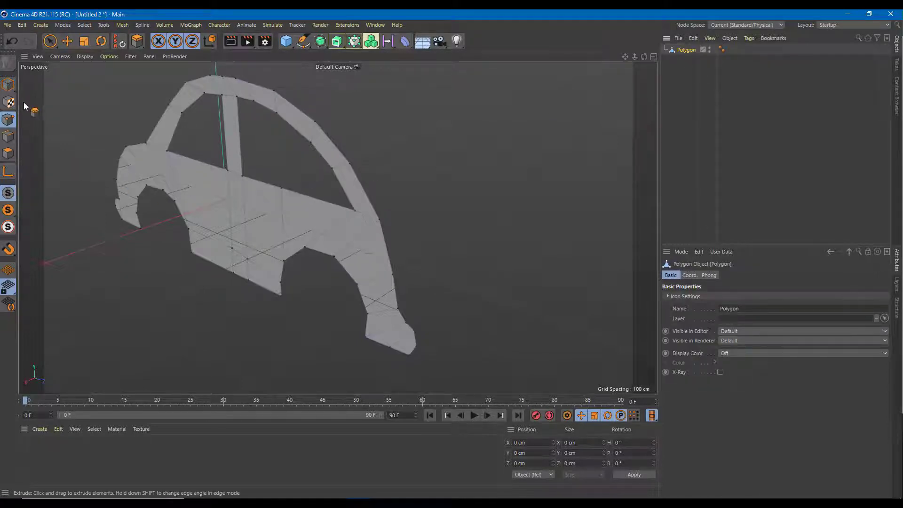
left_click(8, 84)
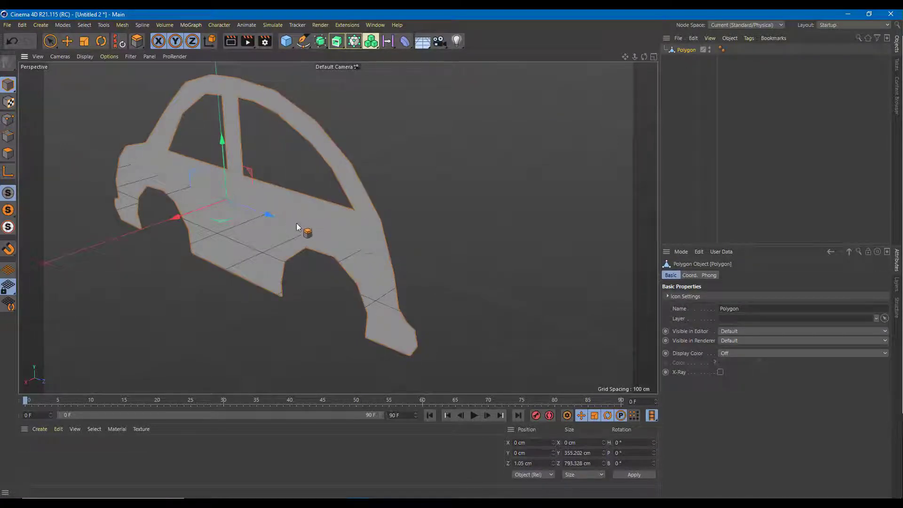
right_click(298, 210)
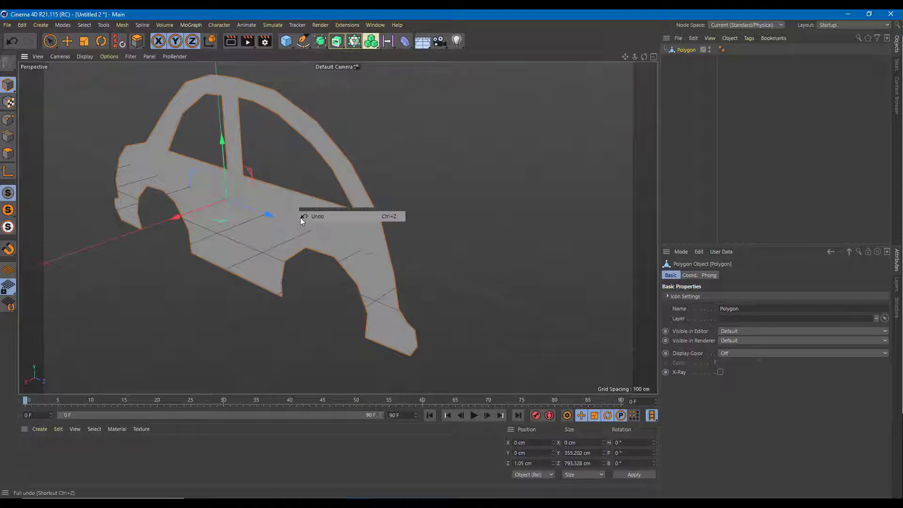
left_click_drag(694, 50, 231, 235)
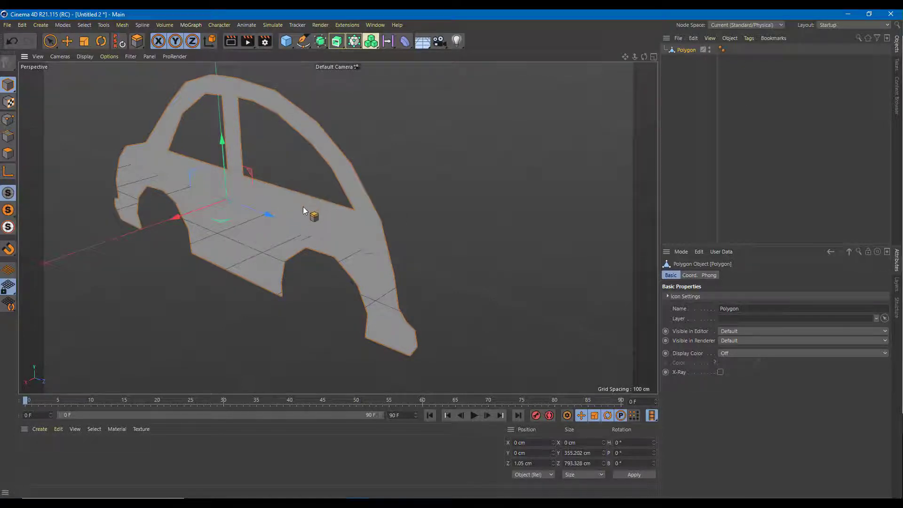
right_click(303, 207)
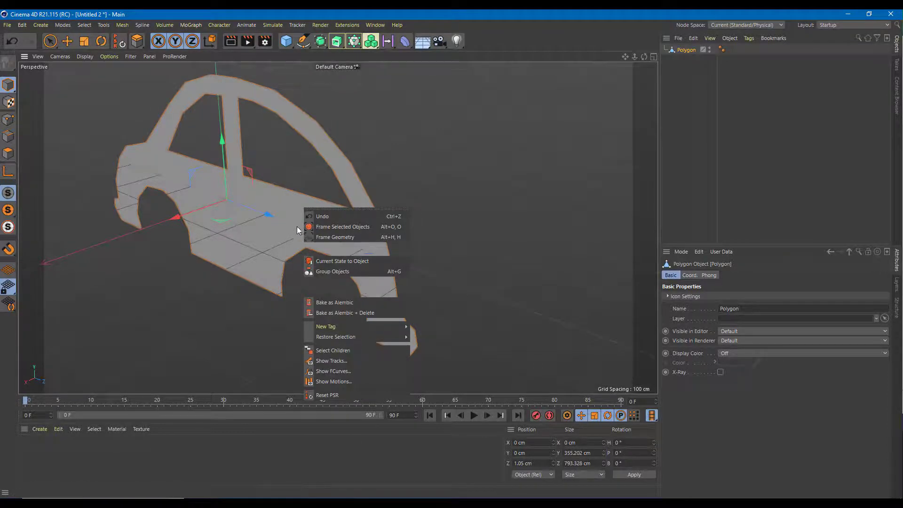
right_click(259, 189)
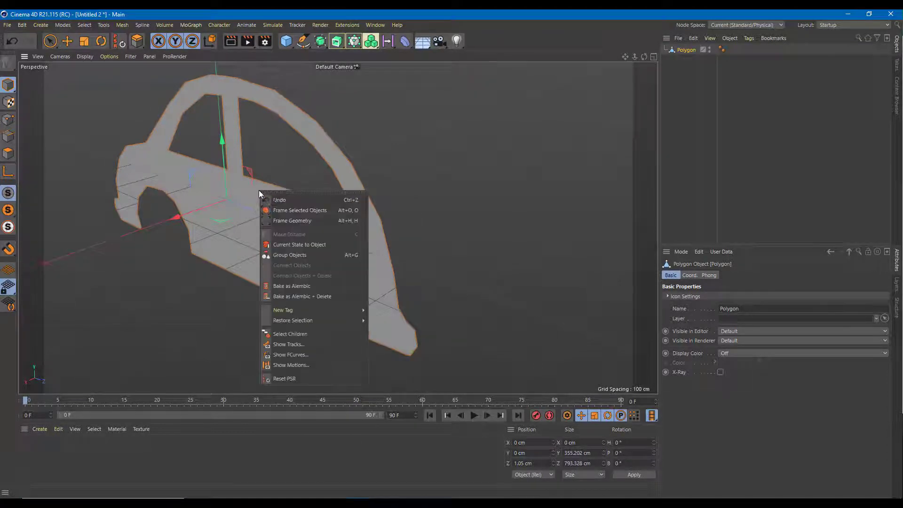
Select all polygons of the flat car side with Rectangle Selection in polygon mode
left_click(8, 153)
right_click(290, 209)
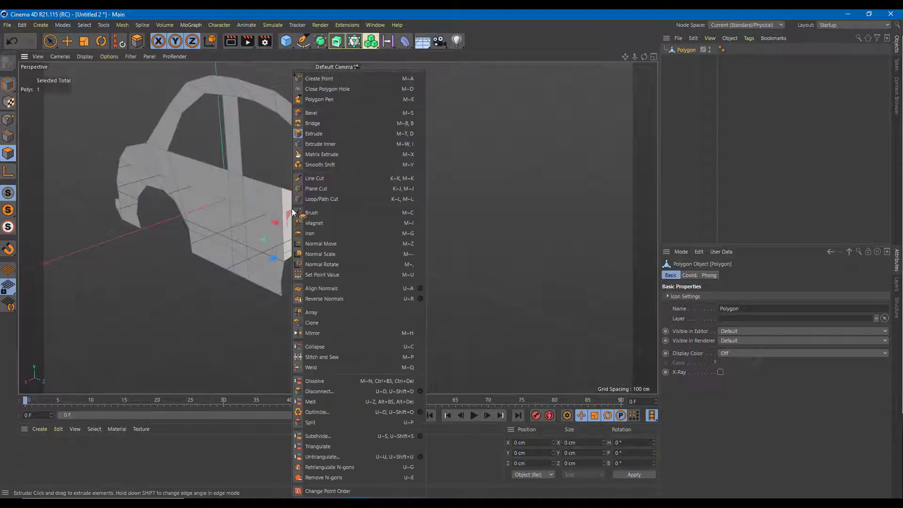
left_click(222, 203)
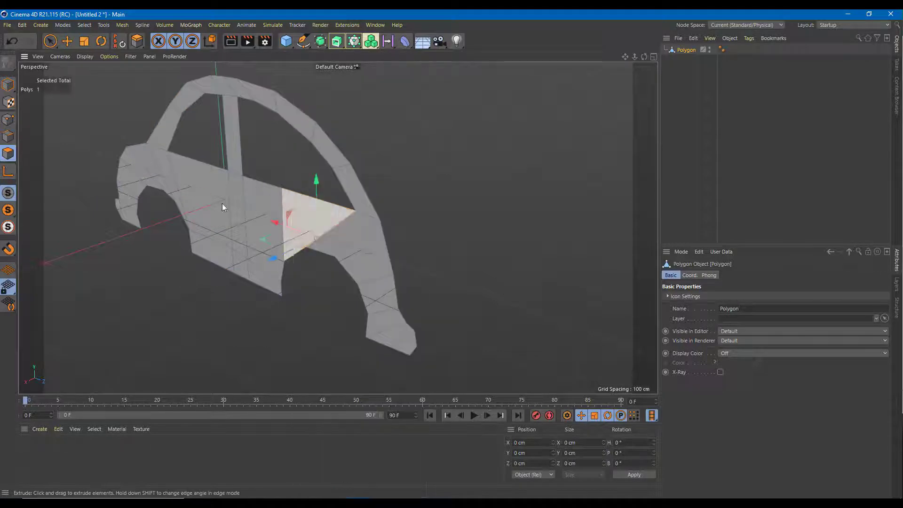
left_click(50, 43)
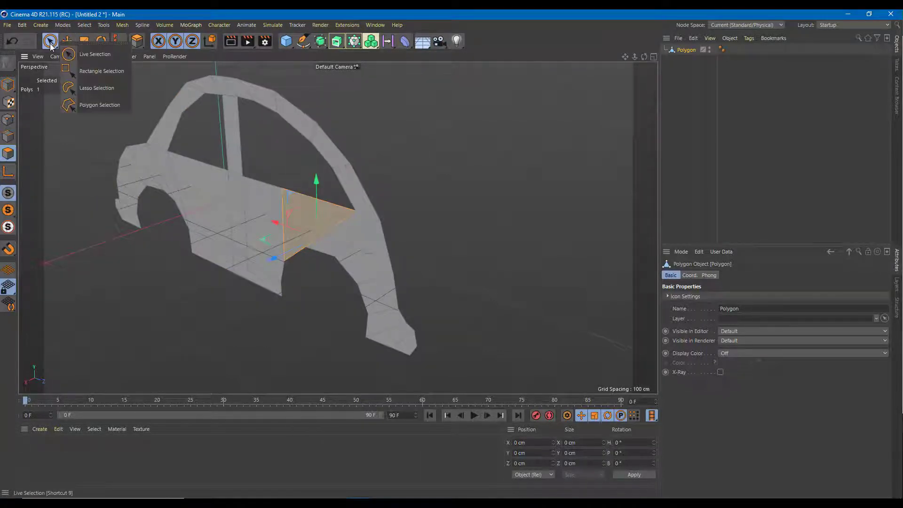
left_click(98, 65)
left_click_drag(103, 66, 437, 393)
Extrude the selected car side polygons to a thickness of about 10.5 cm with caps created
right_click(267, 226)
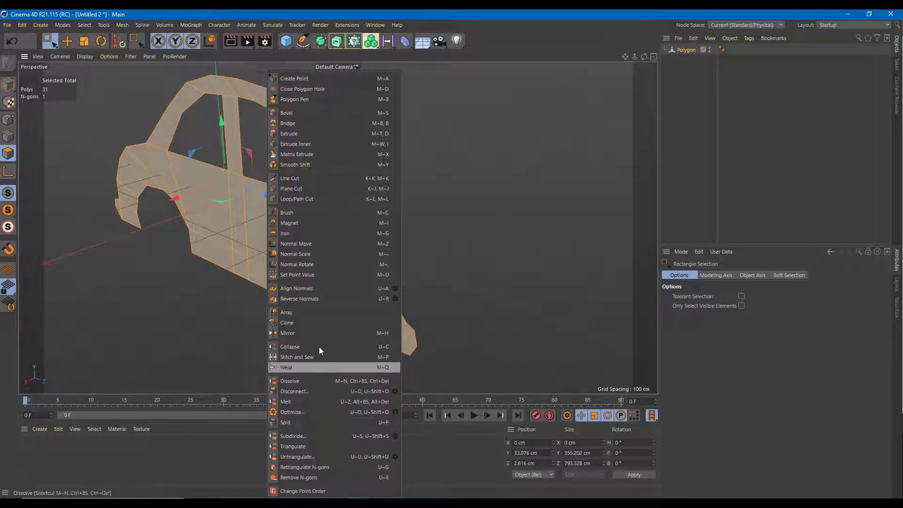
left_click(313, 133)
left_click(693, 275)
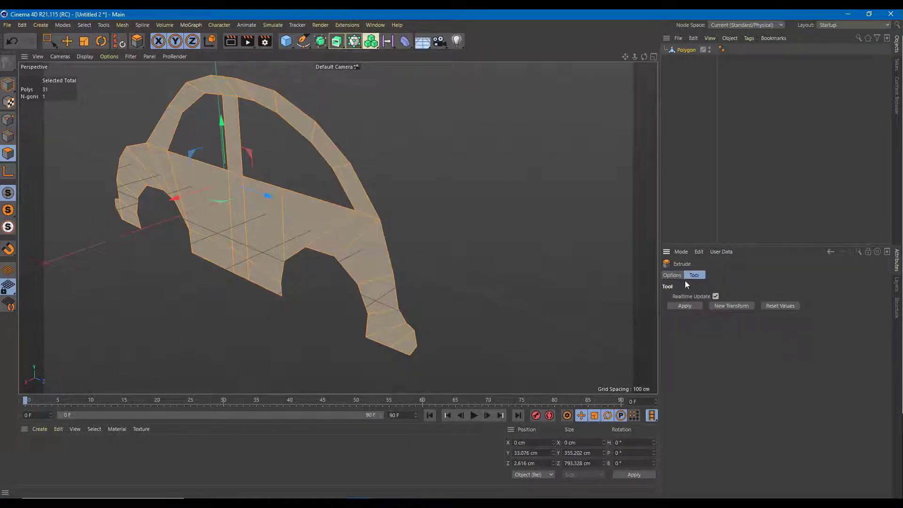
left_click(672, 275)
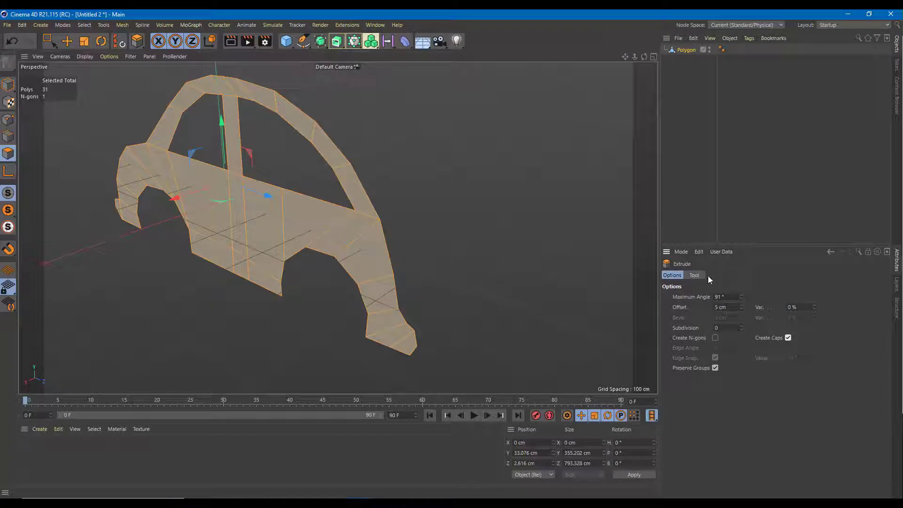
left_click(694, 275)
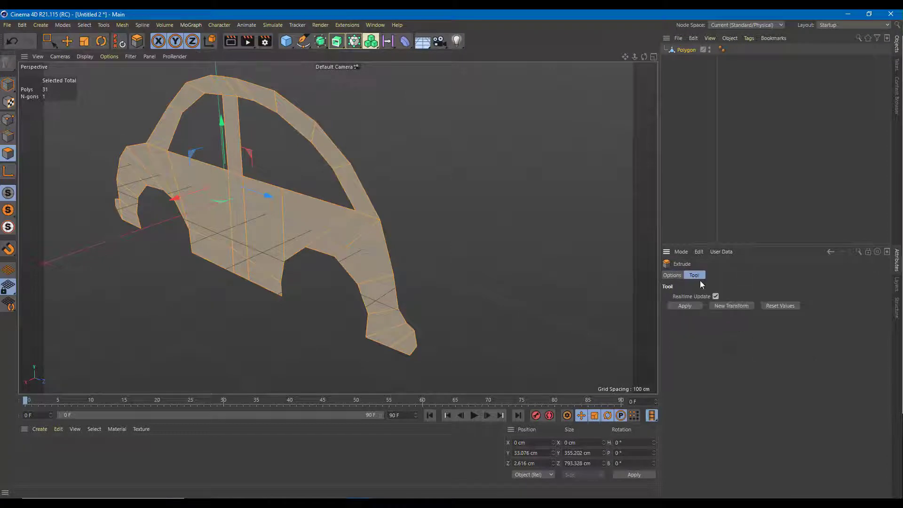
left_click(690, 307)
left_click_drag(479, 280, 434, 292, "alt")
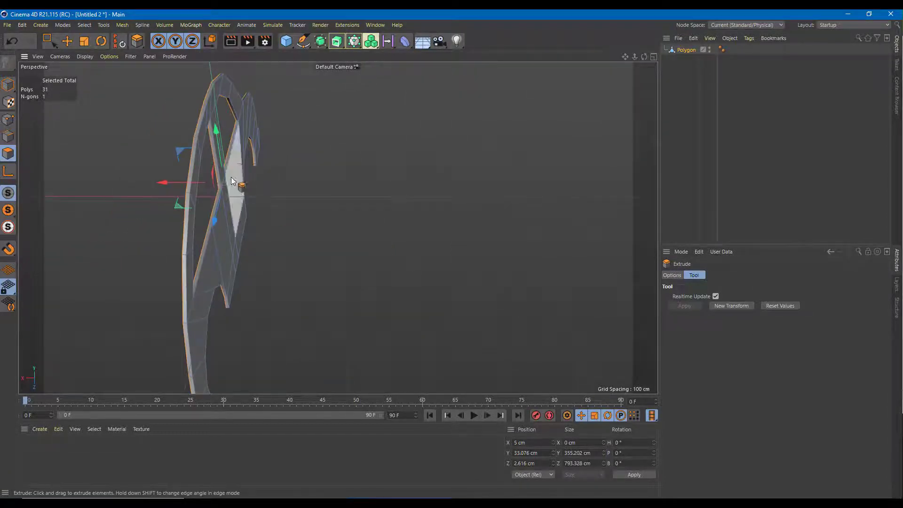
left_click_drag(231, 181, 392, 234)
left_click_drag(576, 238, 354, 230, "alt")
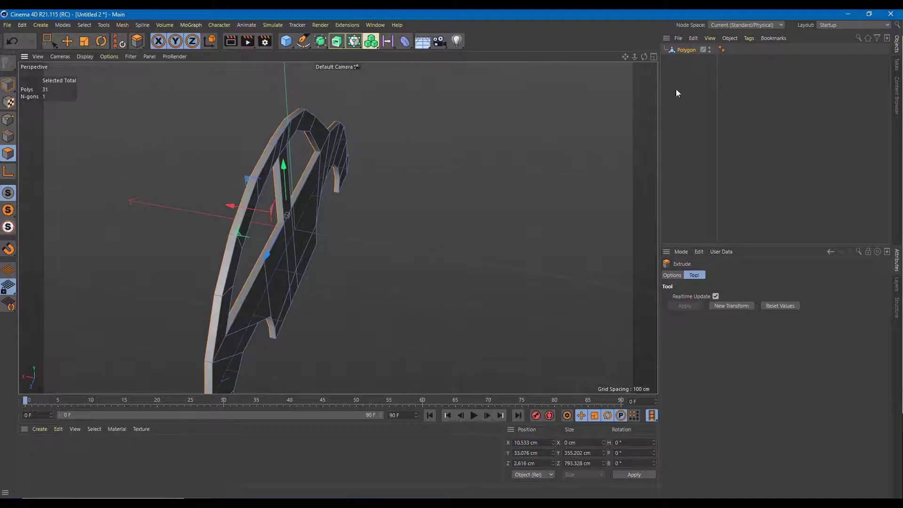
Duplicate the extruded car side as an object and place the copy at about -243.5 cm in X
left_click(50, 41)
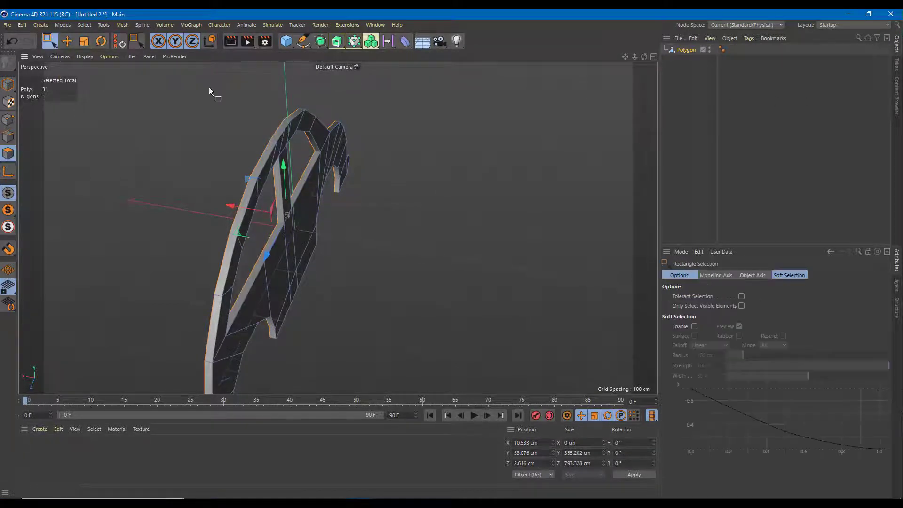
key("ctrl+z")
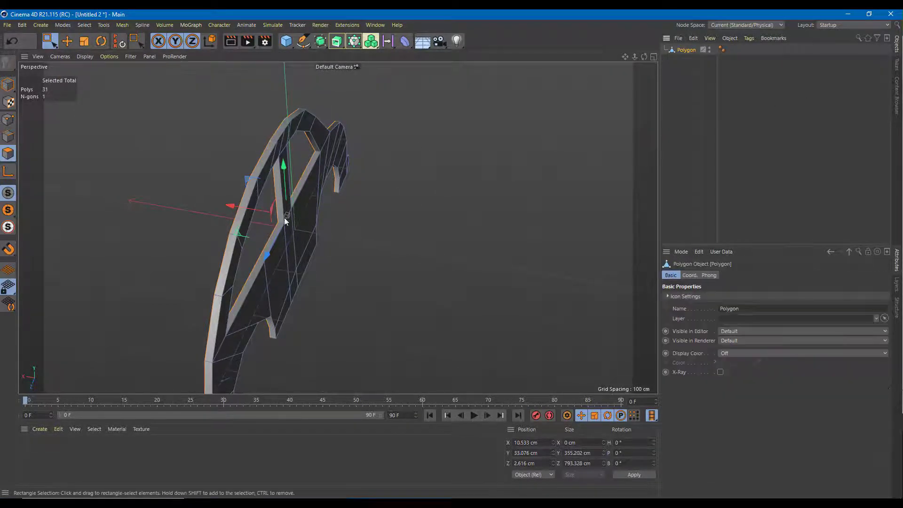
left_click_drag(443, 196, 541, 189, "alt")
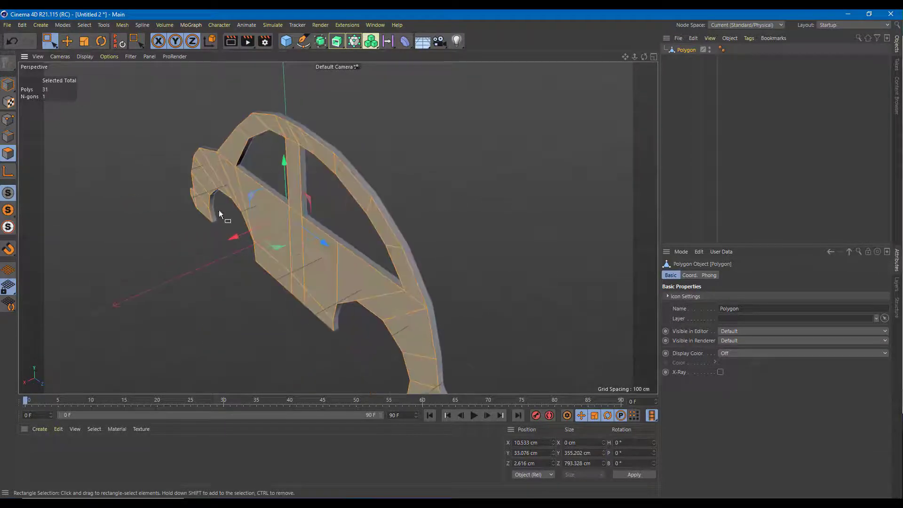
left_click(10, 88)
left_click_drag(443, 205, 295, 251, "alt")
left_click_drag(233, 232, 372, 231, "ctrl")
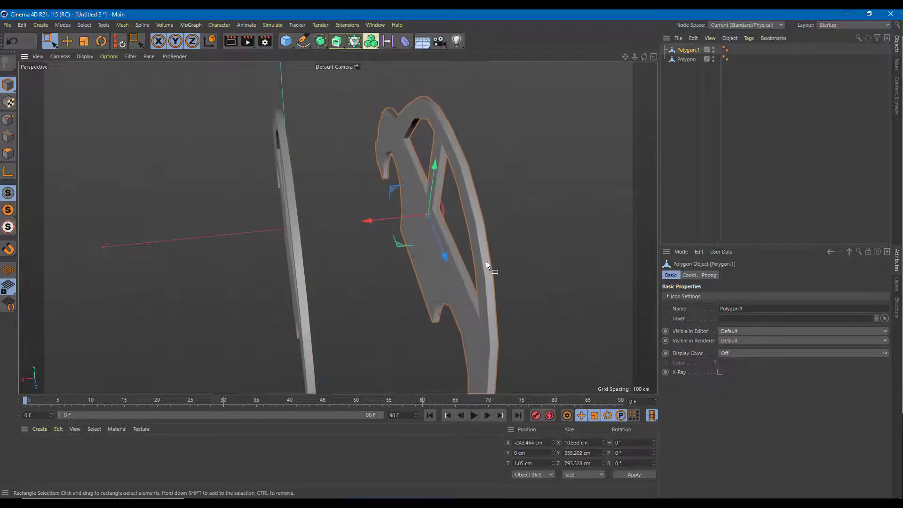
left_click_drag(487, 261, 423, 250, "alt")
Select the original car side and switch to edge mode
left_click(283, 207)
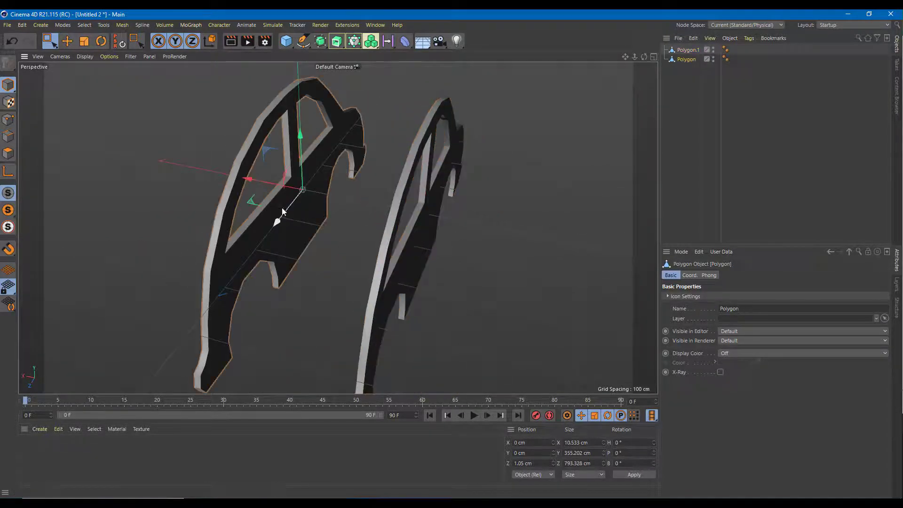
left_click_drag(283, 207, 284, 165, "alt")
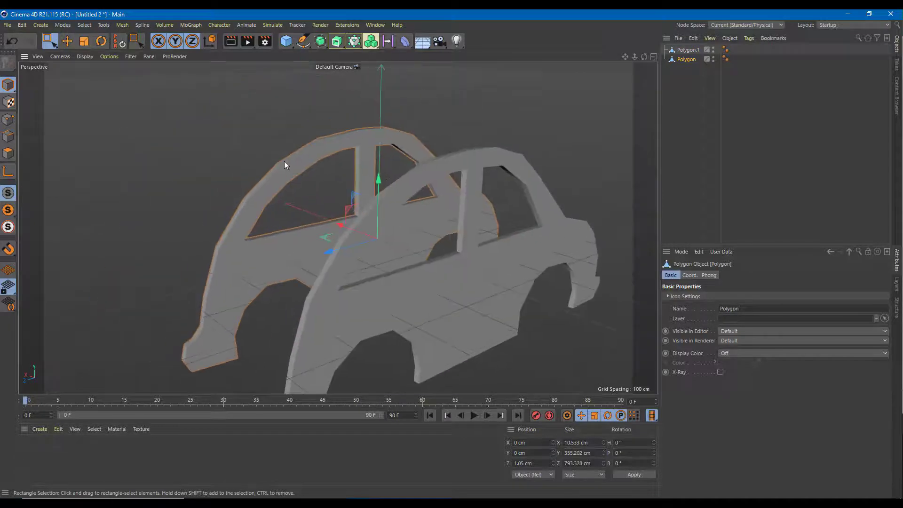
left_click(8, 136)
scroll(287, 155, "up", 3)
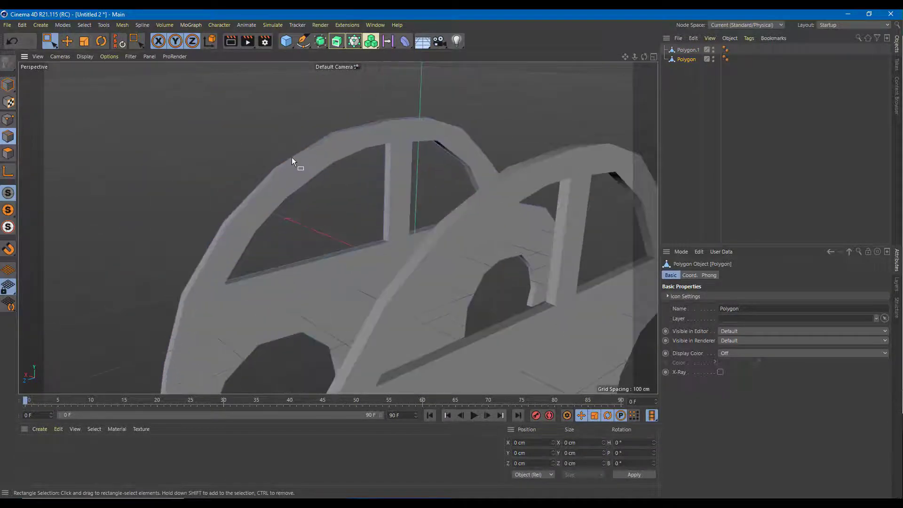
left_click_drag(296, 172, 329, 178, "alt")
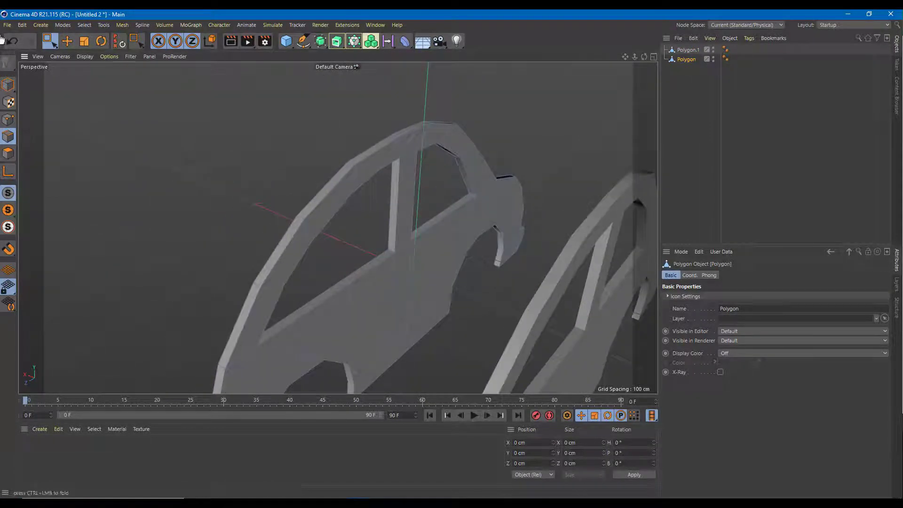
Try to select the original car side's outer edges one by one along the roof frame, lower end and wheel arch with Live Selection
left_click(54, 49)
left_click(70, 54)
left_click(325, 197)
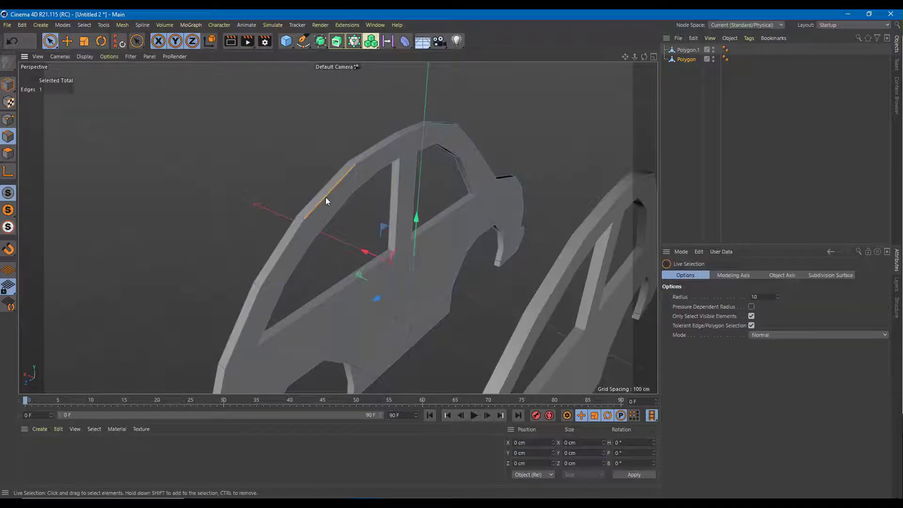
left_click(296, 236, "shift")
left_click(258, 302, "shift")
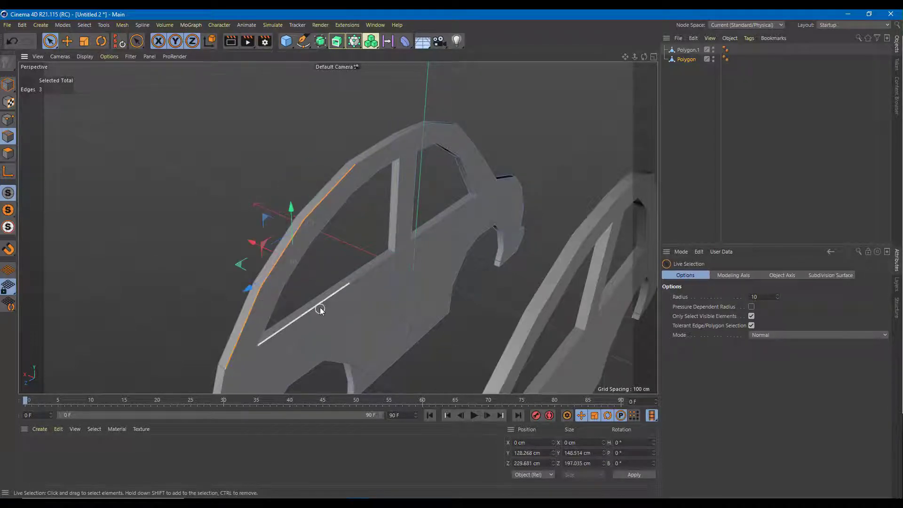
left_click_drag(319, 307, 298, 228, "alt")
left_click(261, 246, "shift")
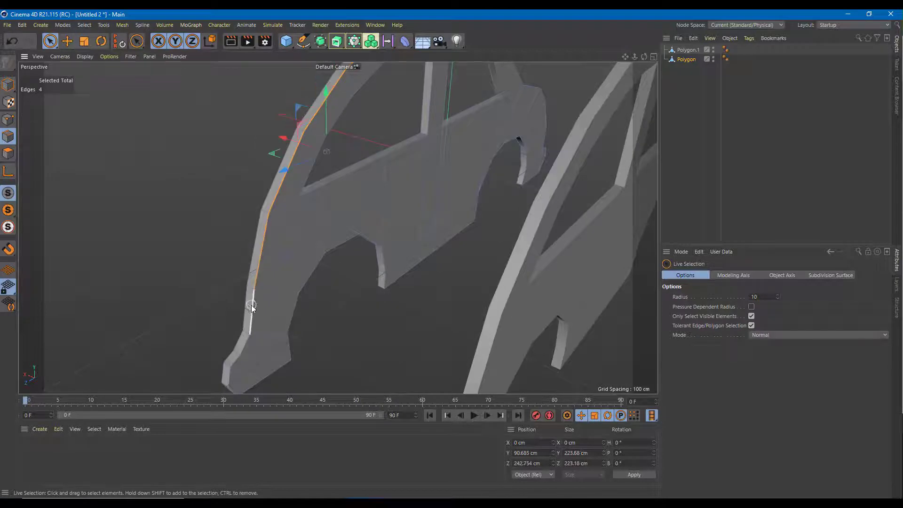
left_click(252, 322, "shift")
left_click(290, 350, "shift")
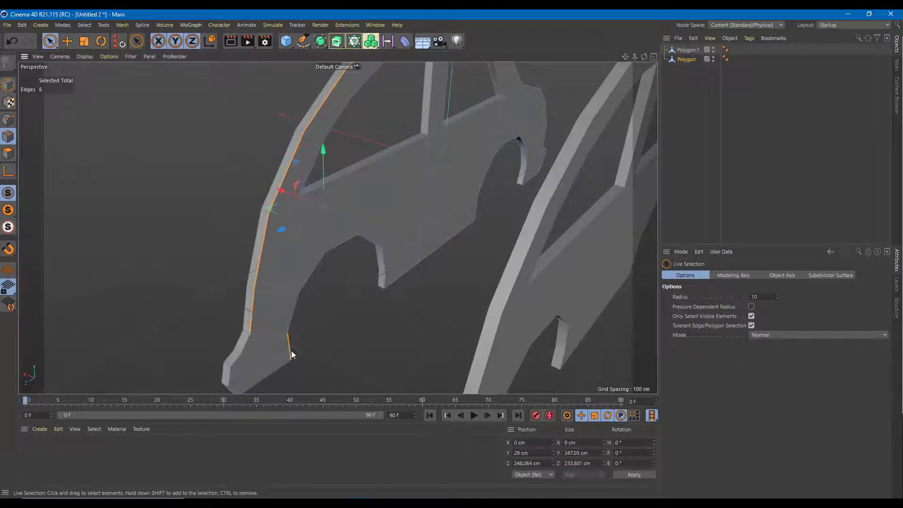
left_click(246, 345, "shift")
left_click(231, 365, "shift")
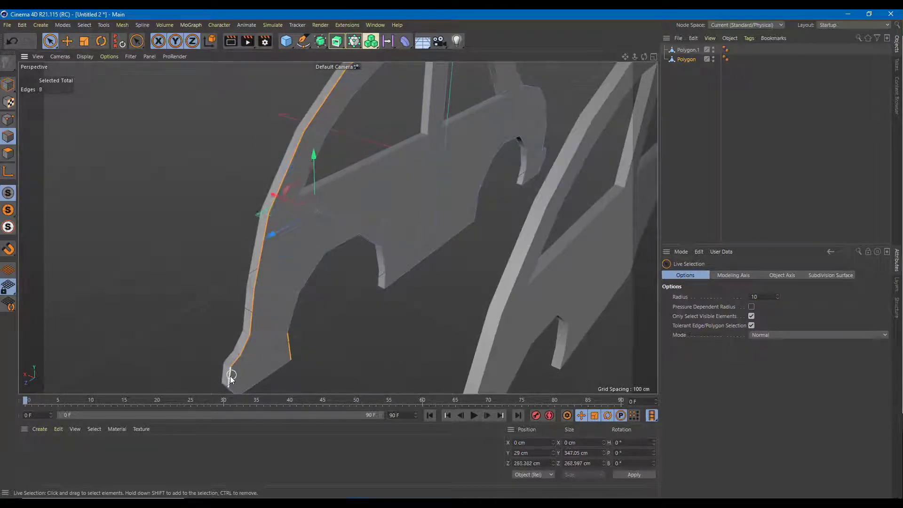
left_click(228, 372, "shift")
mouse_move(240, 393)
left_mouse_down("shift")
mouse_move(279, 375)
mouse_move(304, 288)
mouse_move(369, 243)
mouse_move(379, 264)
left_mouse_up("shift")
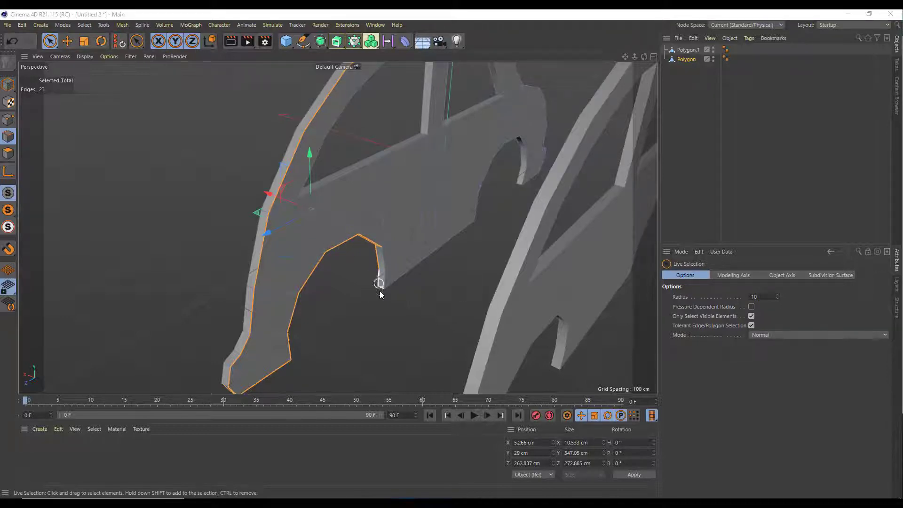
left_click(170, 199)
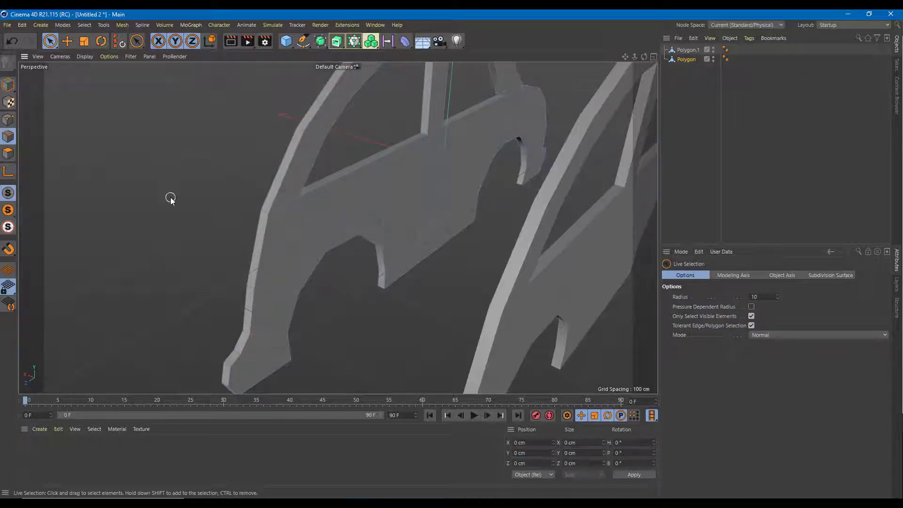
Loop-select the original side's outer outline edges facing the copy and move them to about -112.6 cm in X
left_click(83, 25)
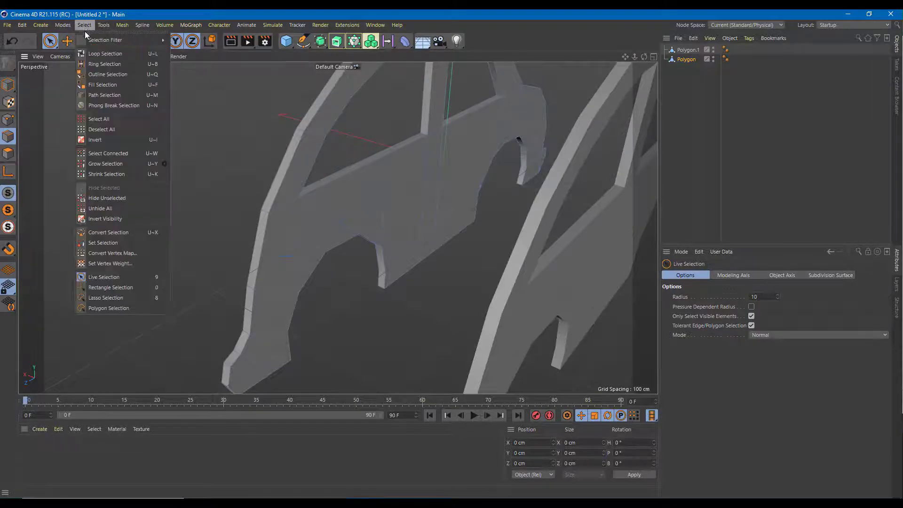
left_click(104, 54)
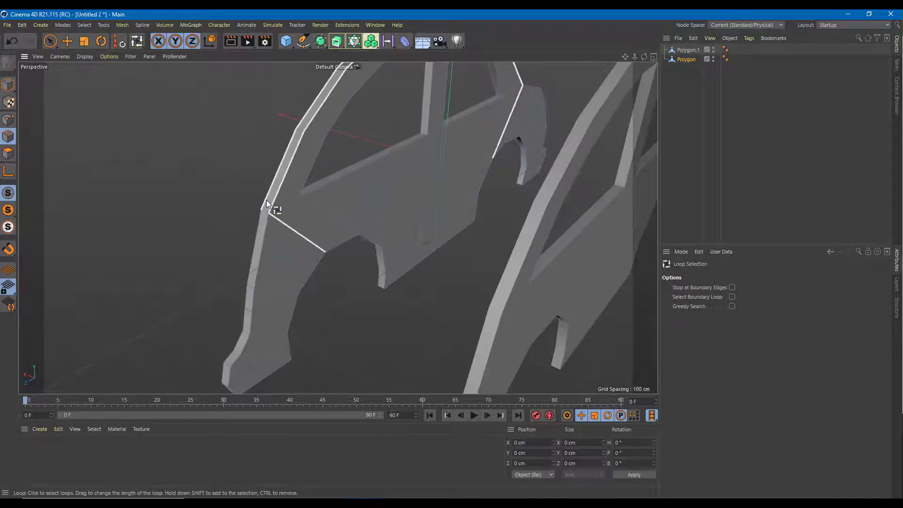
left_click(269, 230)
left_click_drag(291, 261, 191, 228, "alt")
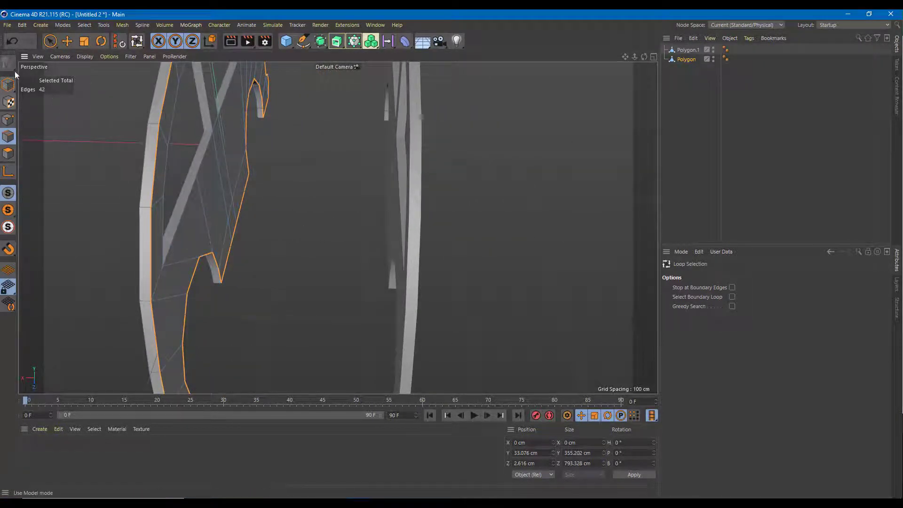
left_click(50, 42)
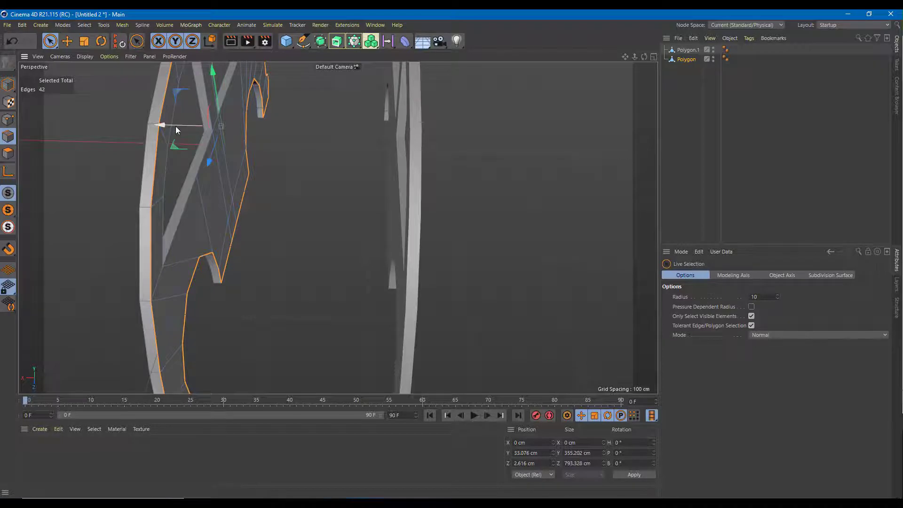
left_click_drag(176, 126, 383, 190)
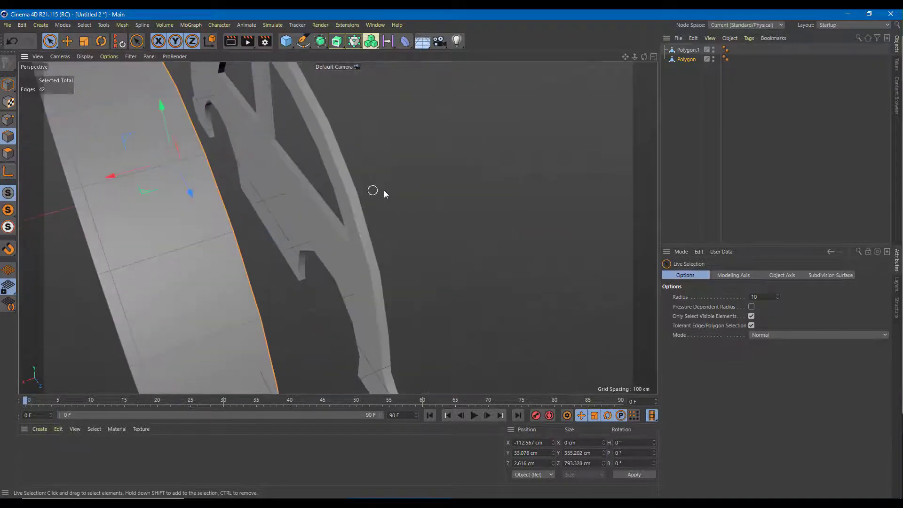
Clear the edge selection and select the duplicated car side as an object in model mode
left_click(360, 188)
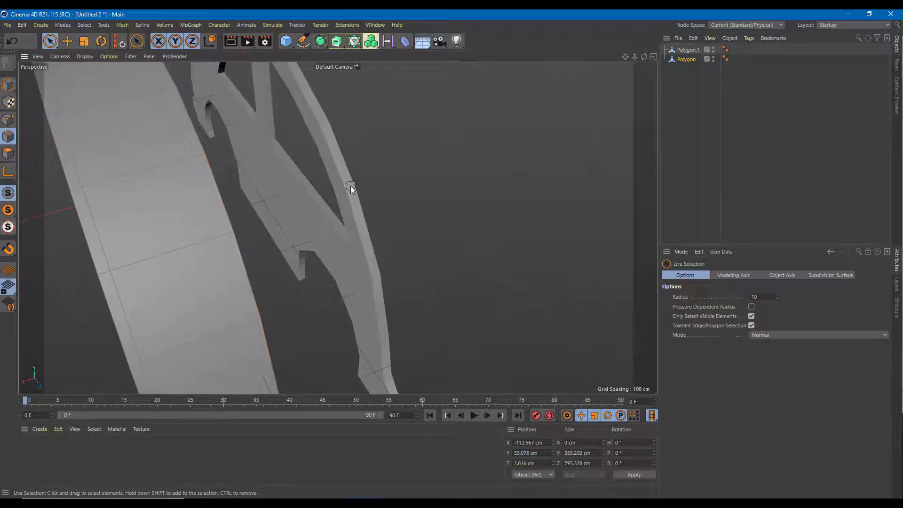
left_click(8, 85)
left_click(289, 155)
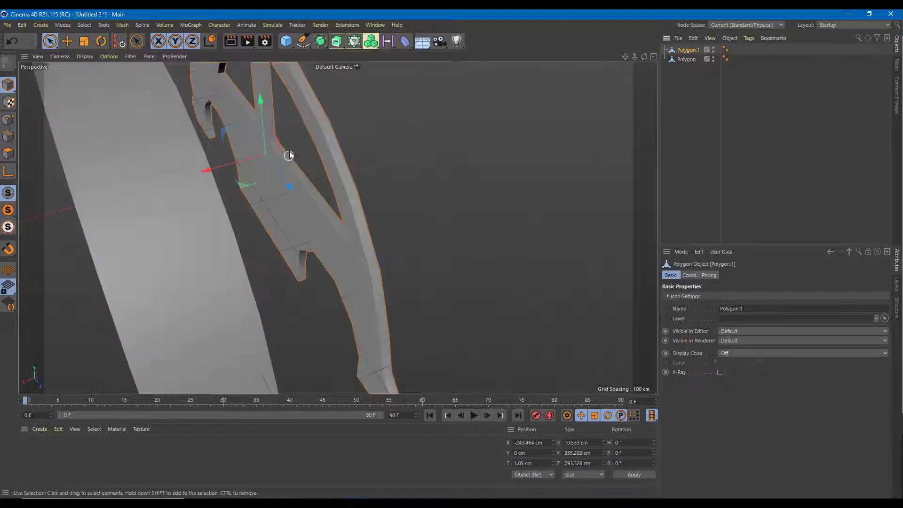
left_click(81, 25)
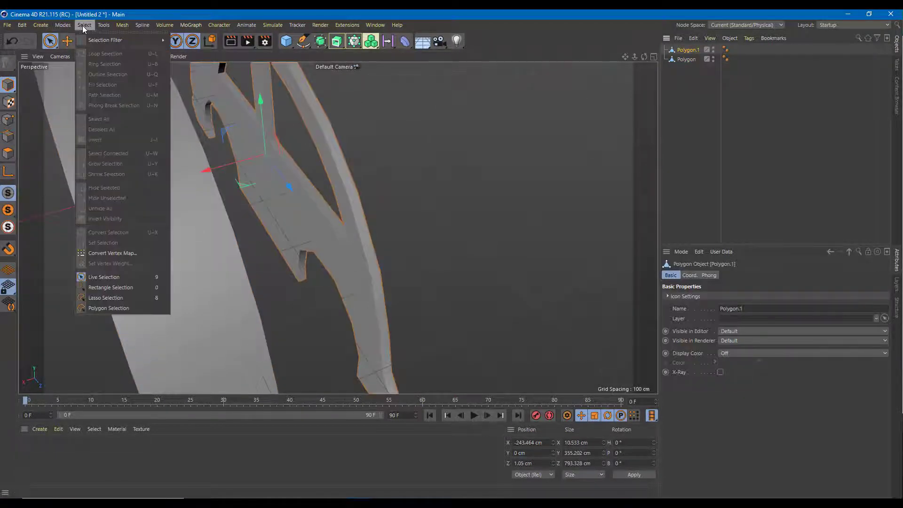
left_click(76, 25)
left_click(76, 26)
left_click(83, 25)
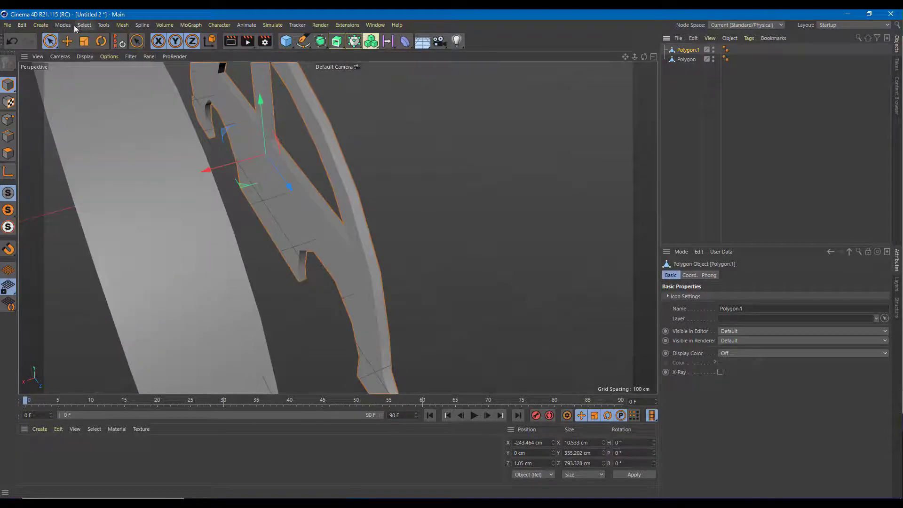
left_click(42, 25)
left_click(79, 26)
left_click(46, 25)
left_click(60, 26)
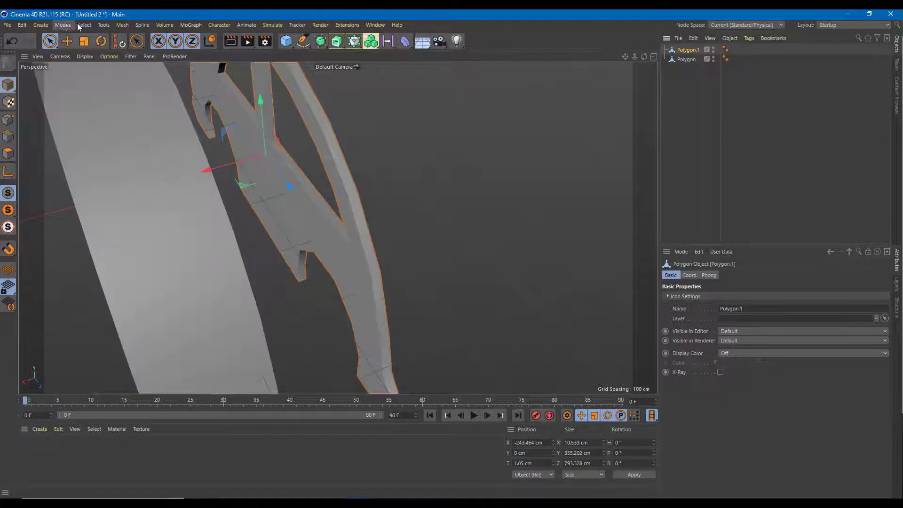
left_click(82, 26)
left_click(84, 27)
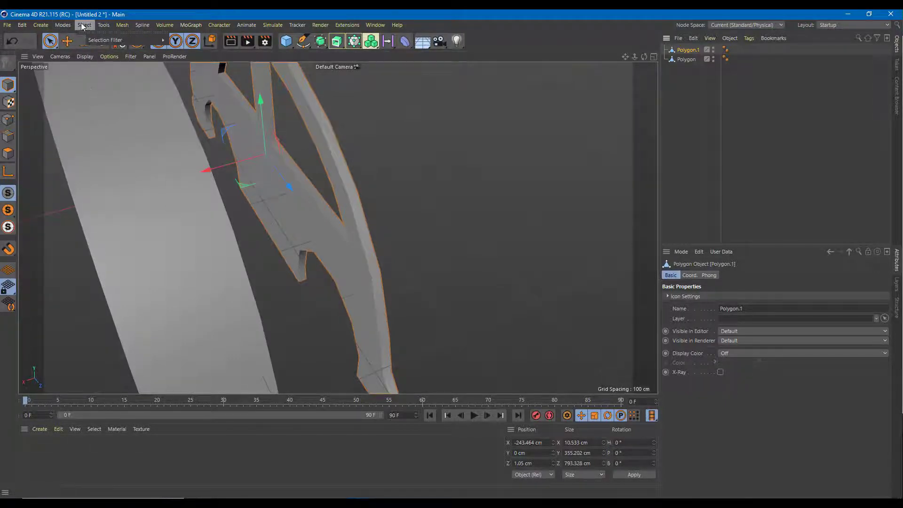
Loop-select the outer outline edges of the duplicated car side that face the original side, in edge mode
left_click(81, 26)
left_click(85, 27)
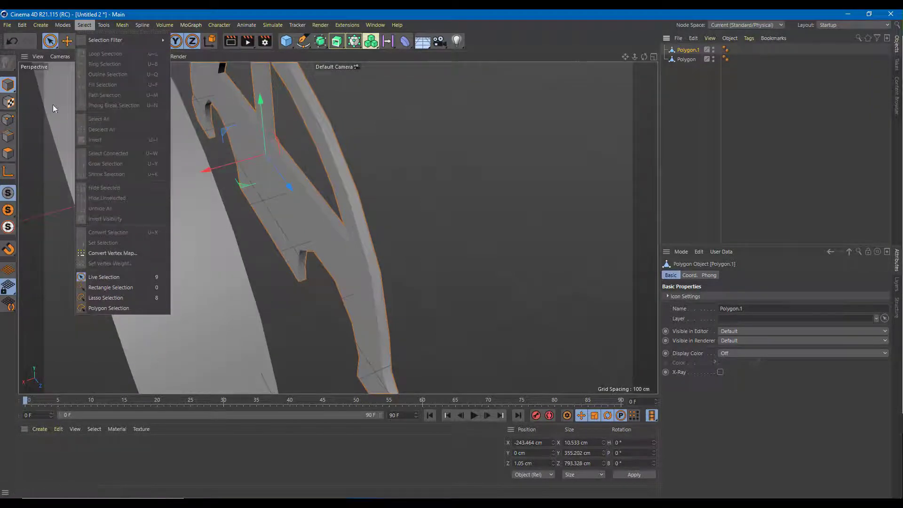
left_click(9, 143)
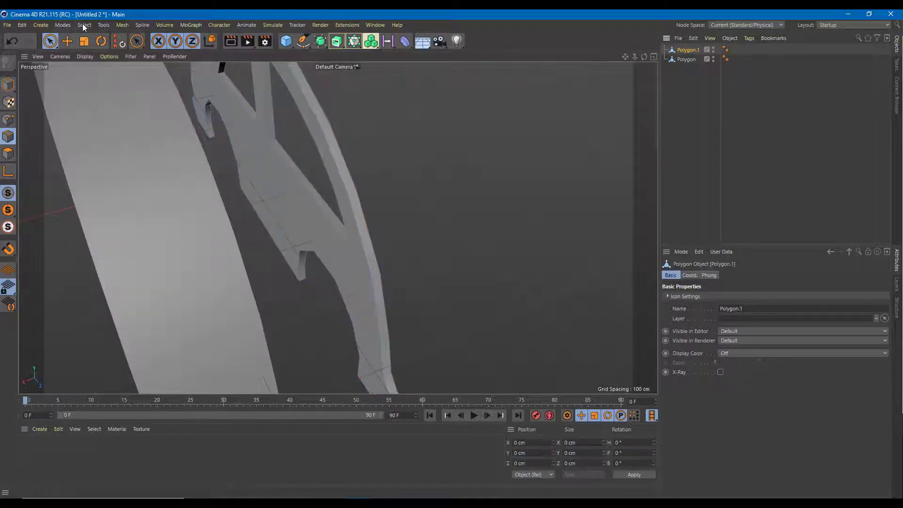
left_click(97, 54)
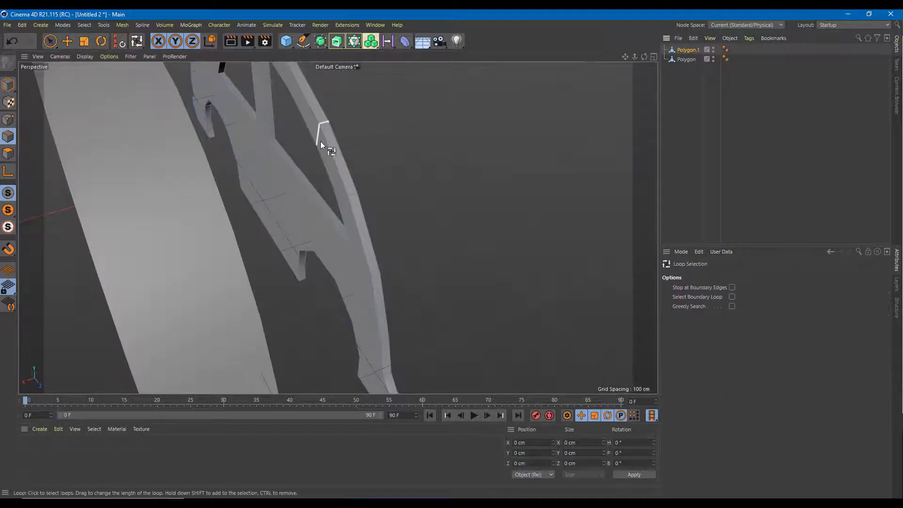
left_click(332, 157)
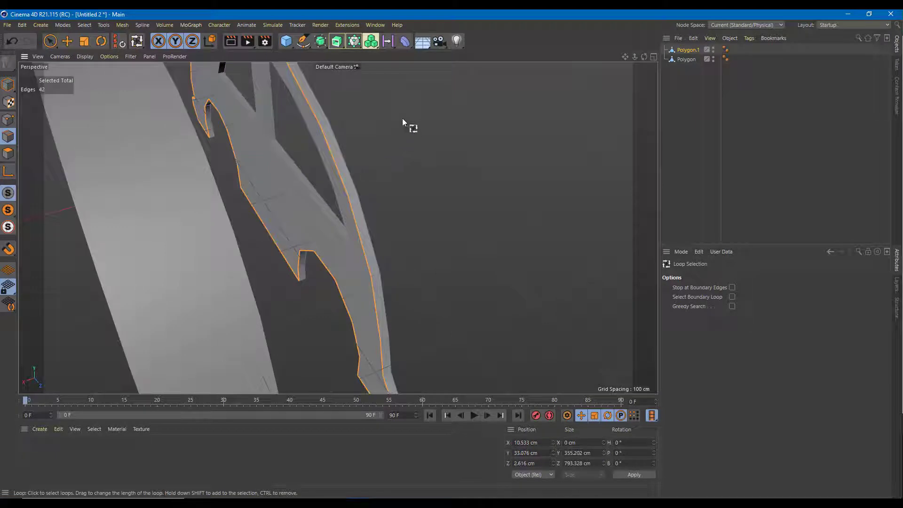
Move the selected outline edges toward the original side, to about 122 cm in X, leaving a narrow gap
left_click(67, 42)
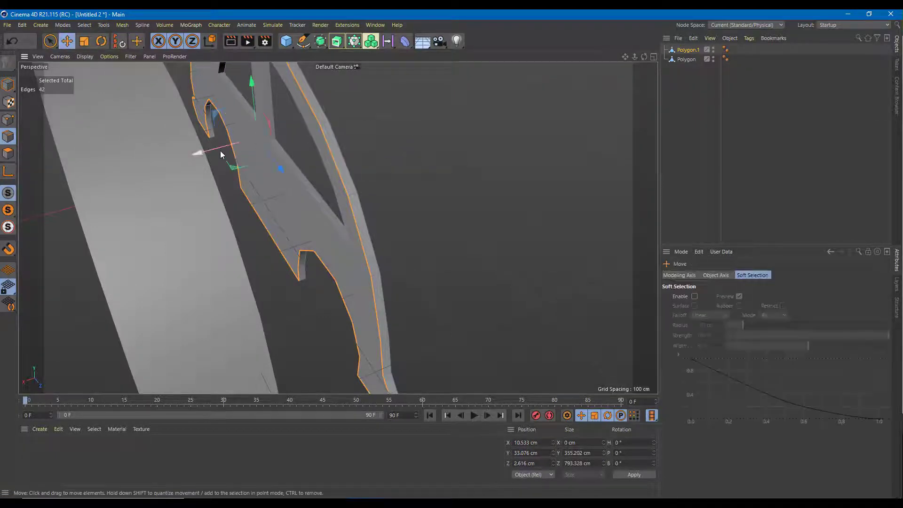
left_click_drag(221, 151, 143, 173)
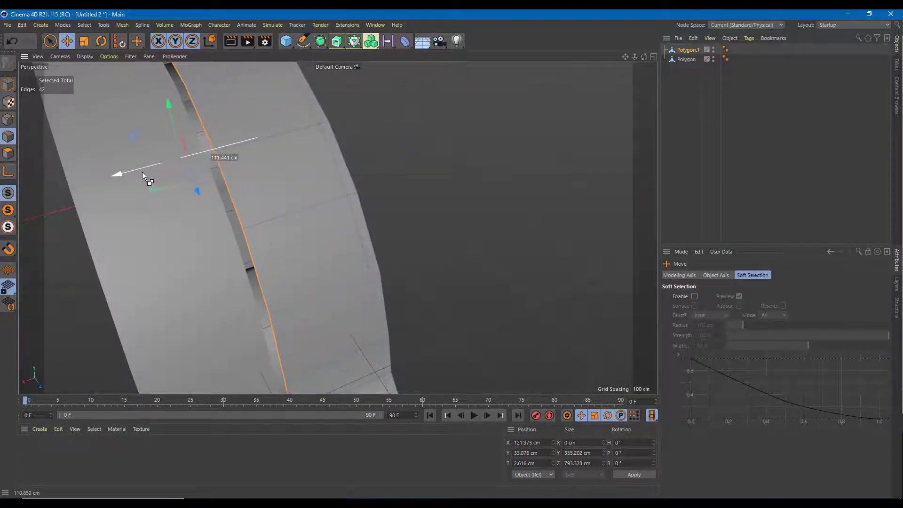
left_click_drag(186, 191, 251, 138, "alt")
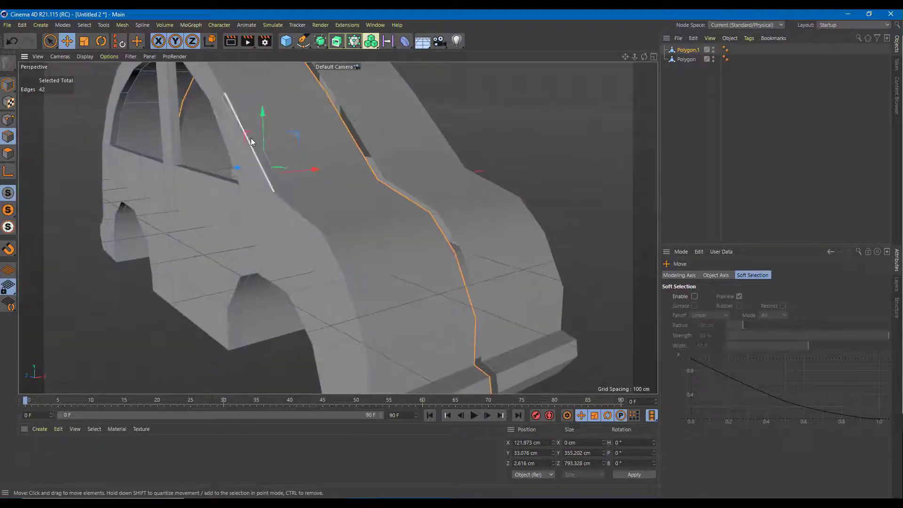
left_click_drag(328, 121, 222, 167, "alt")
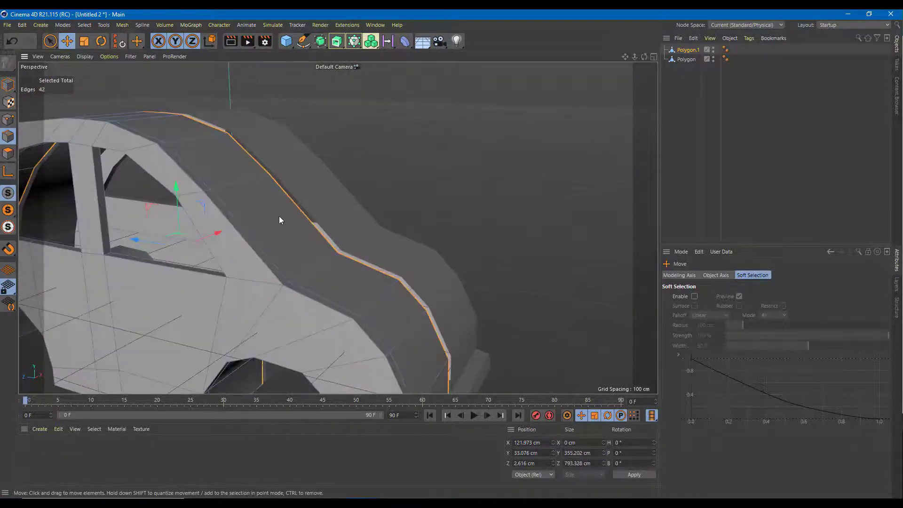
left_click_drag(366, 201, 202, 129, "alt")
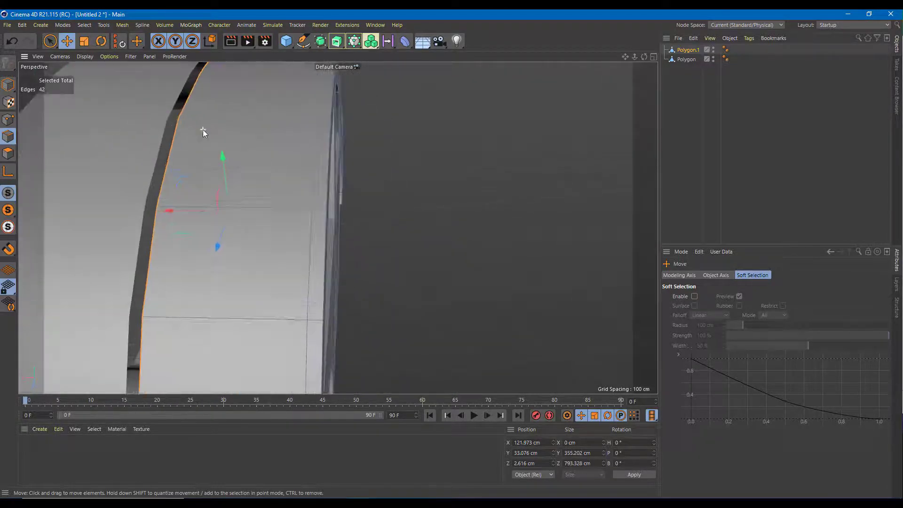
Connect both car sides into one new polygon object and delete the two source objects
left_click(686, 58, "ctrl")
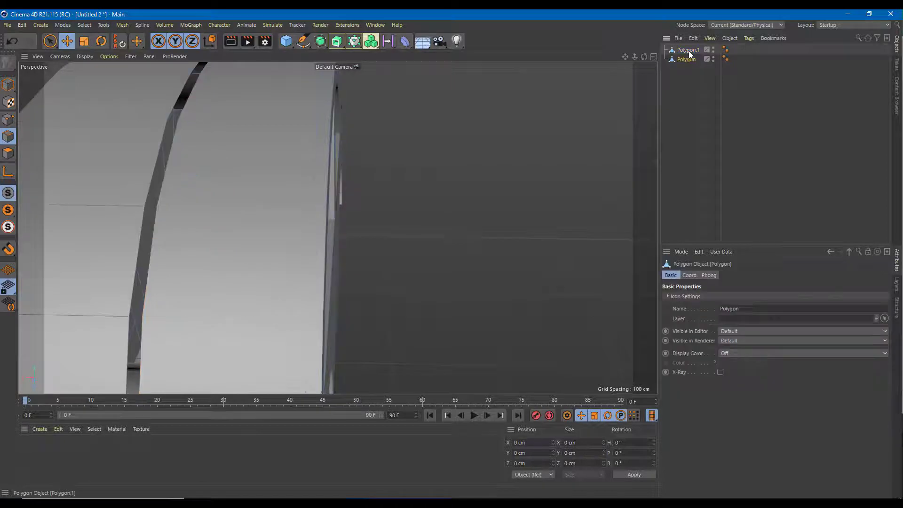
scroll(267, 128, "down", 3)
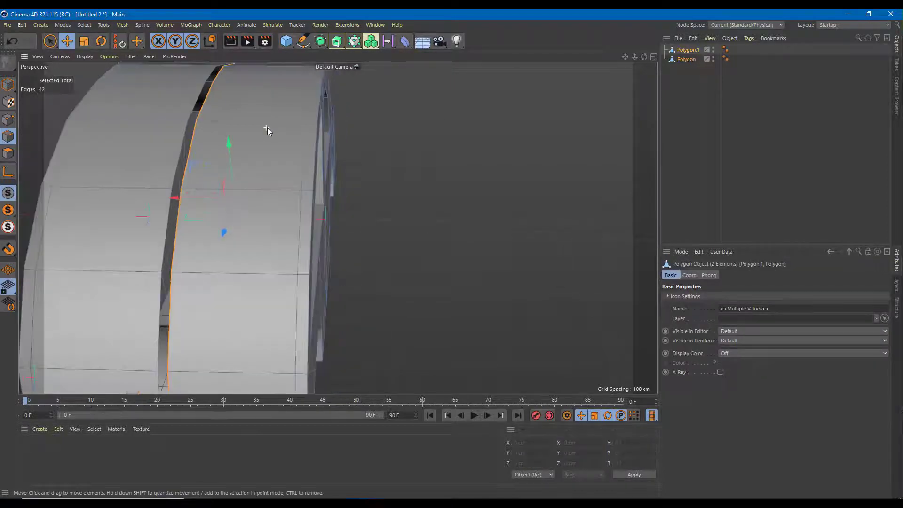
middle_click_drag(239, 114, 345, 142, "alt")
left_click(8, 84)
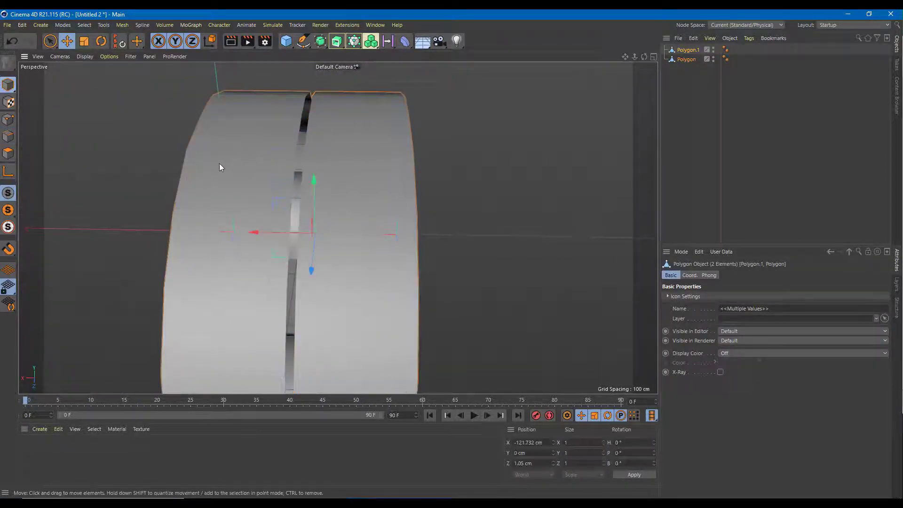
right_click(361, 126)
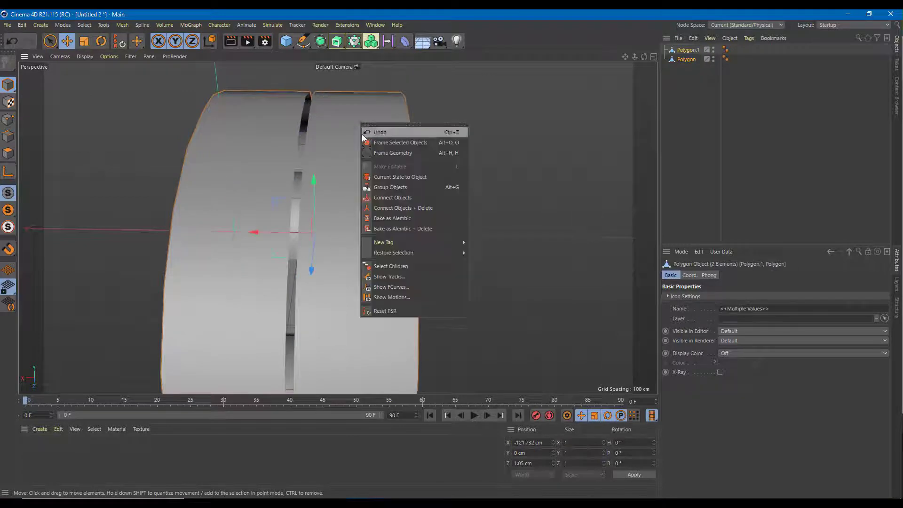
left_click(405, 197)
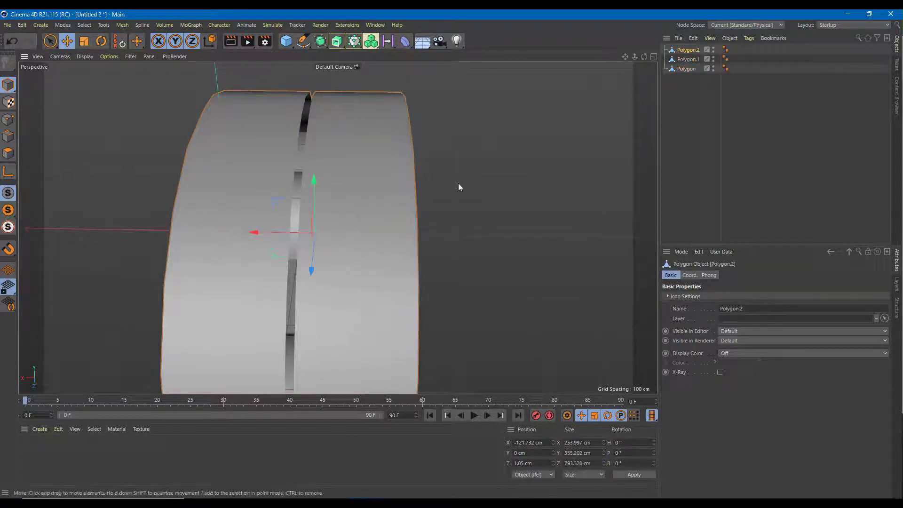
left_click_drag(692, 92, 688, 65)
key("Delete")
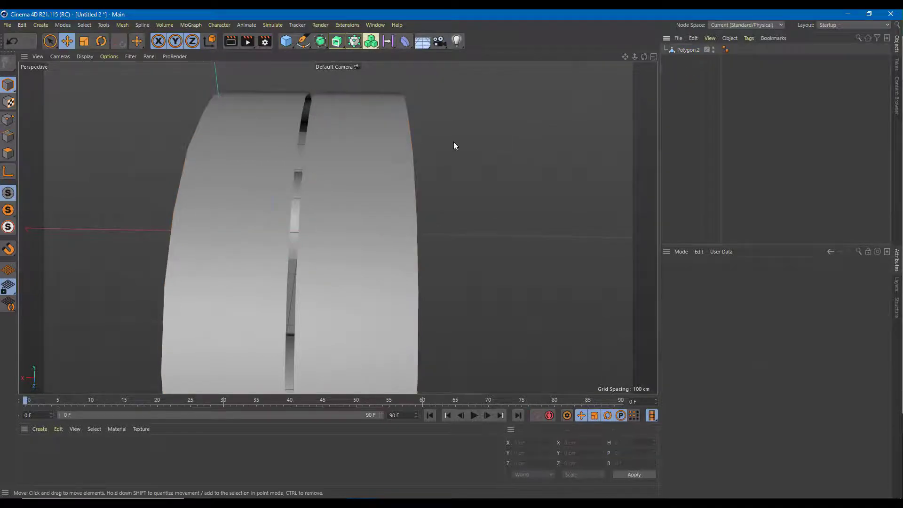
Select the combined car body and loop-select the edge loops on both sides of the center gap
left_click(401, 146)
left_click_drag(401, 146, 386, 116, "alt")
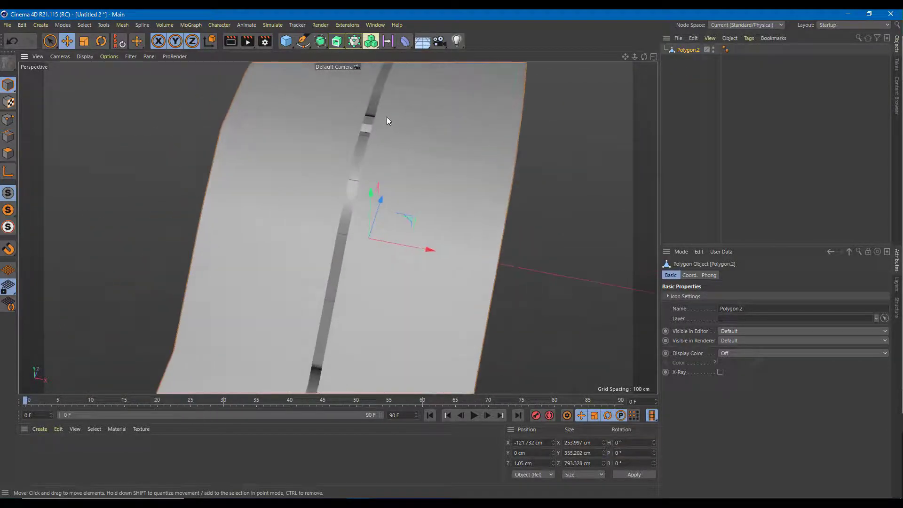
left_click(62, 26)
left_click(84, 25)
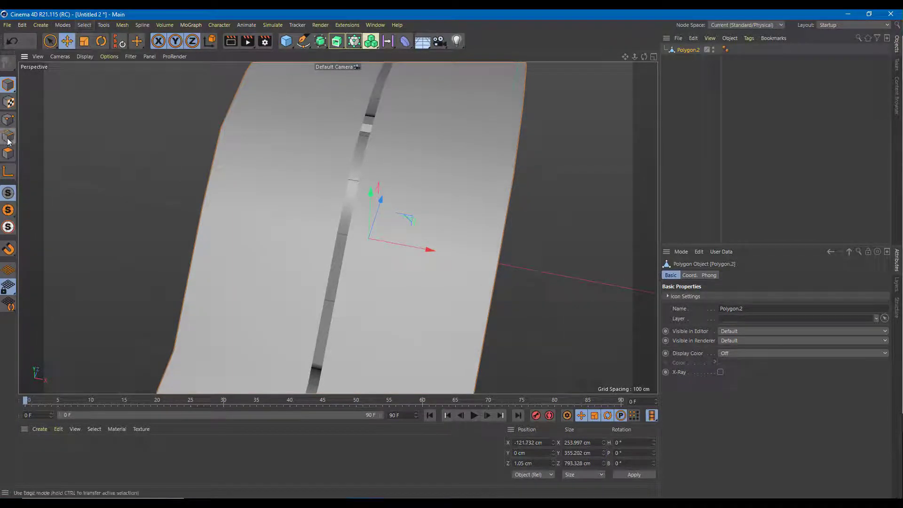
left_click(8, 136)
left_click(83, 25)
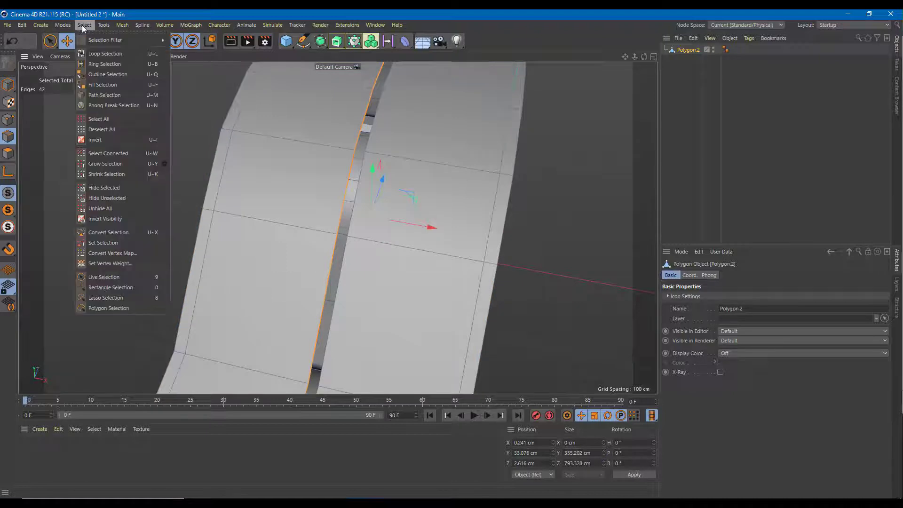
left_click(94, 100)
left_click(357, 131, "shift")
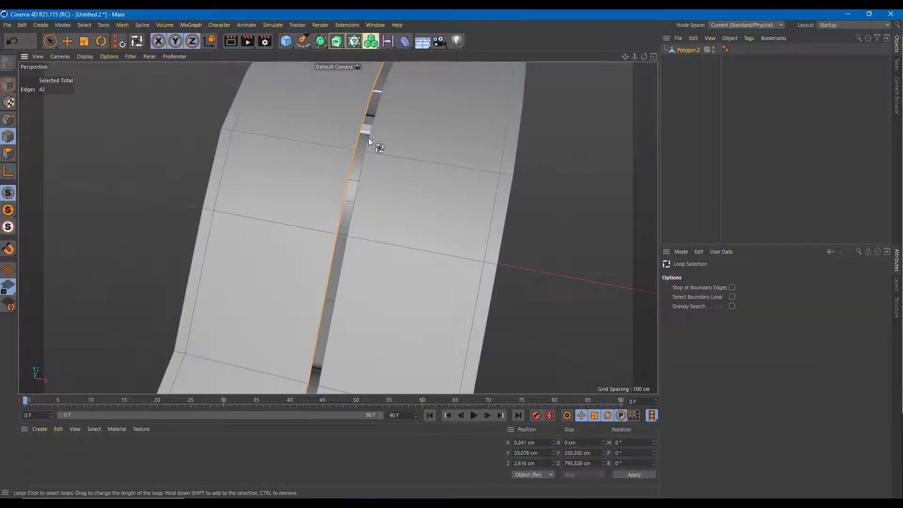
left_click_drag(366, 137, 412, 180, "alt")
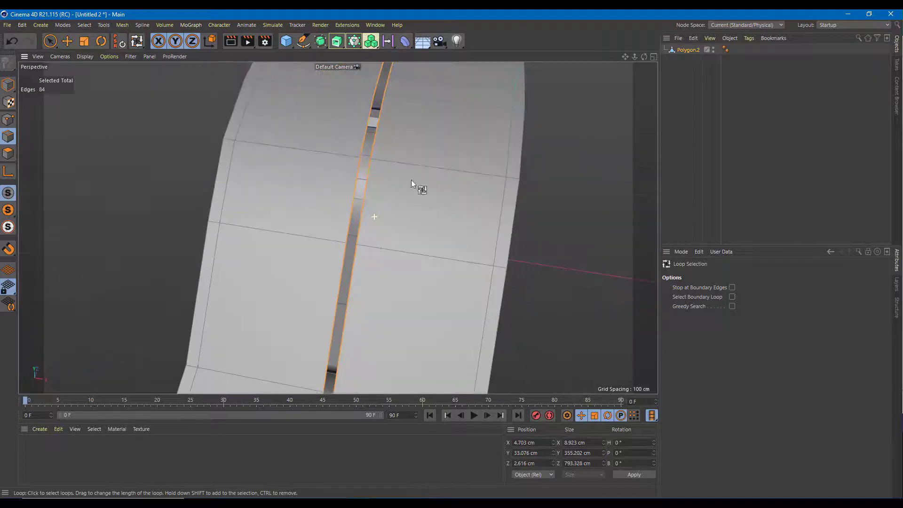
Close the center gap by joining the two selected edge loops with Stitch and Sew
right_click(375, 132)
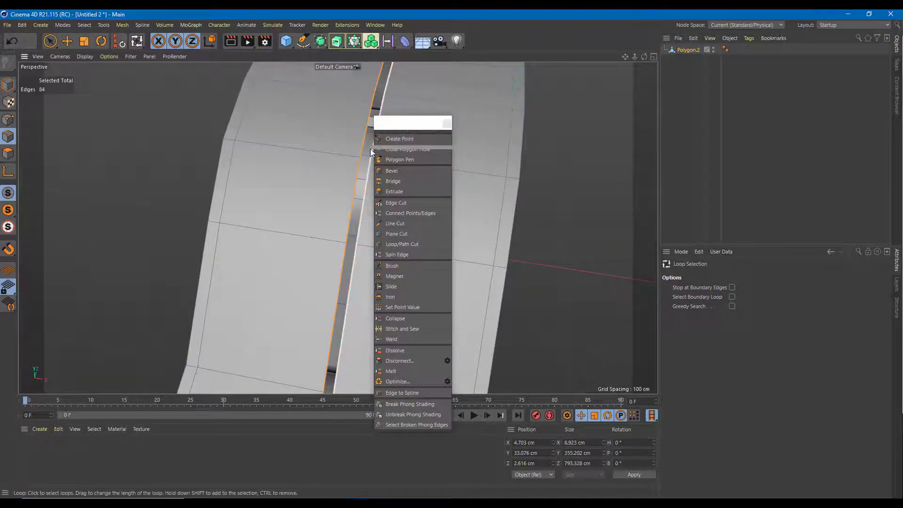
left_click(446, 123)
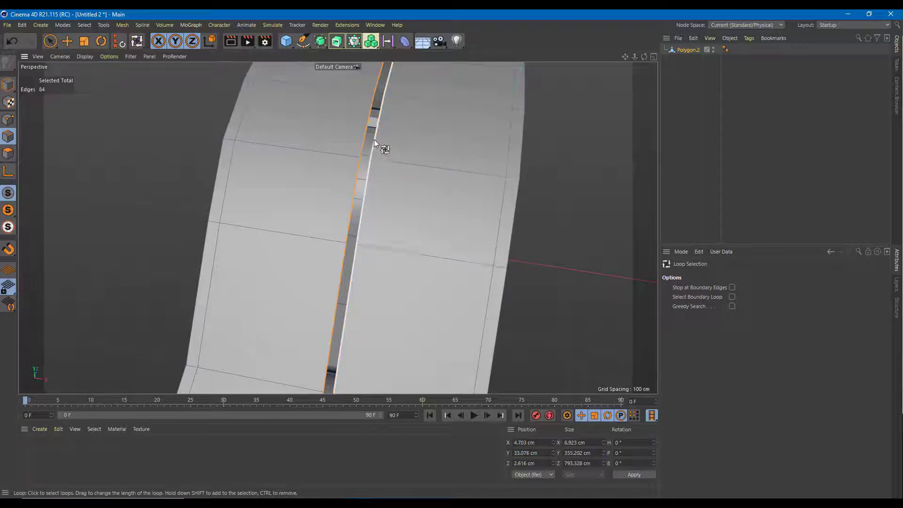
right_click(374, 139)
left_click(413, 349)
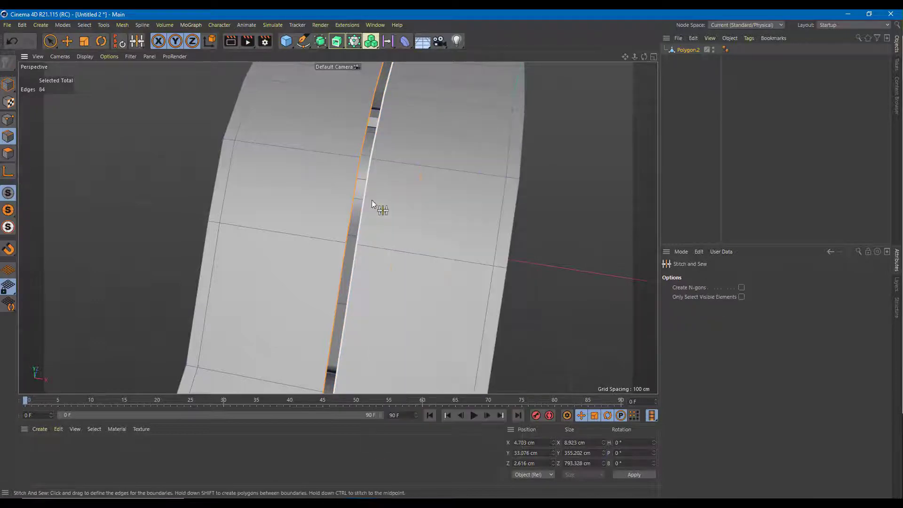
left_click_drag(370, 176, 361, 179)
left_click_drag(459, 202, 385, 226, "alt")
Delete the four polygons between the roof and the hood with Live Selection in polygon mode to open the windshield
left_click(50, 41)
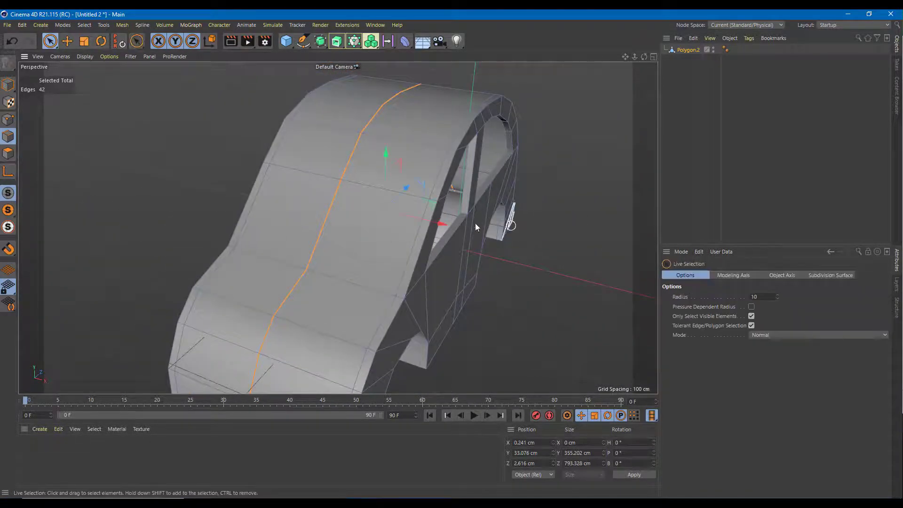
left_click_drag(475, 223, 367, 164, "alt")
scroll(430, 193, "up", 5)
right_click(385, 162)
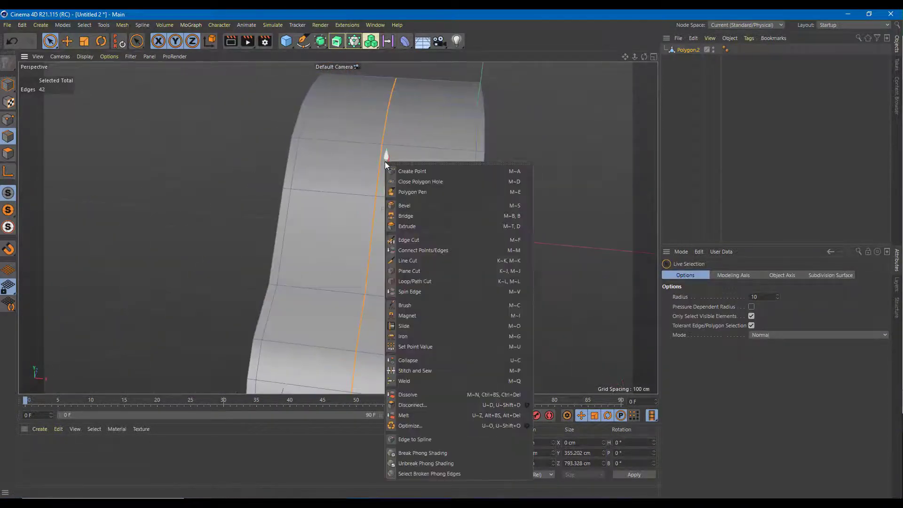
left_click(196, 233)
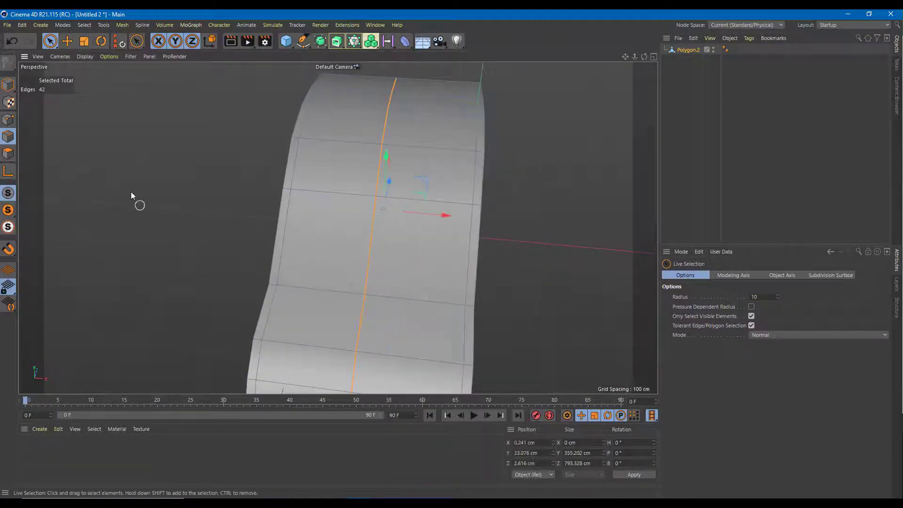
scroll(364, 187, "up", 2)
left_click(8, 153)
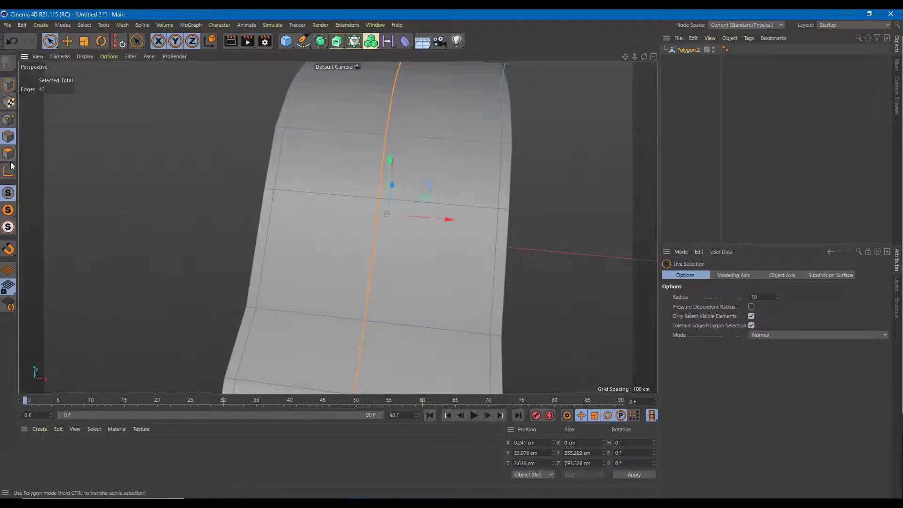
left_click(348, 182)
key("Delete")
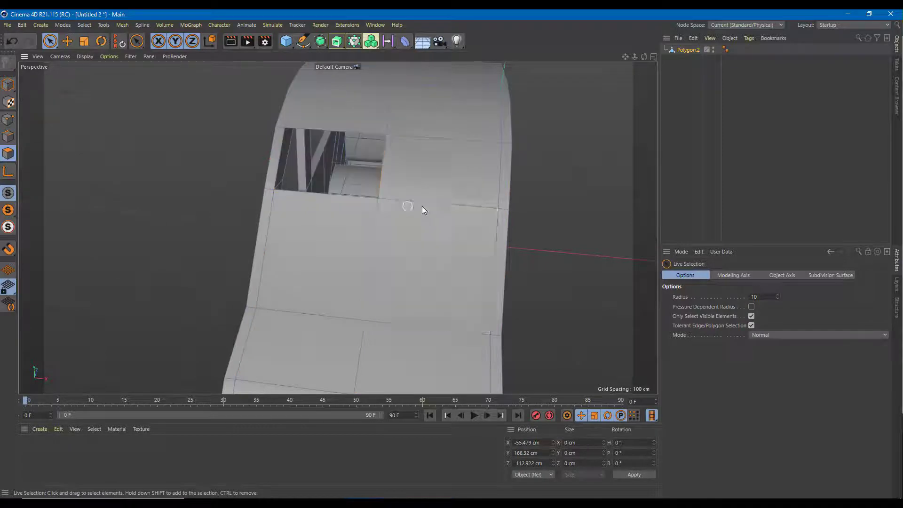
left_click(448, 188)
key("Delete")
left_click(430, 247)
key("Delete")
left_click(313, 258)
key("Delete")
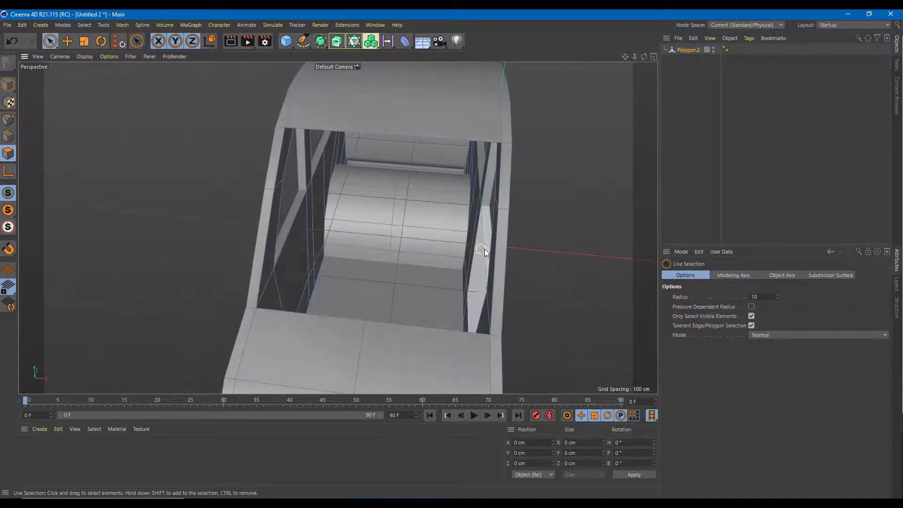
Add a Subdivision Surface and make the car body its child
left_click_drag(485, 249, 410, 202, "alt")
left_click(683, 50)
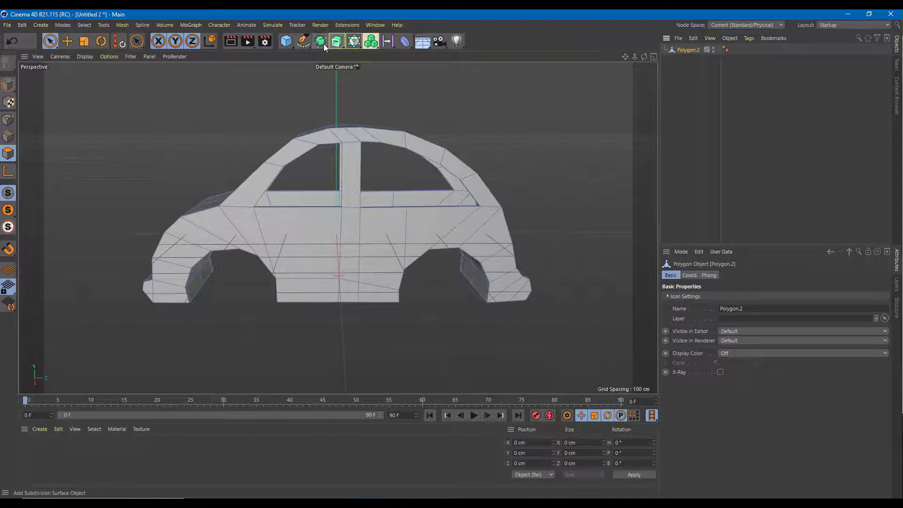
left_click_drag(324, 44, 351, 54)
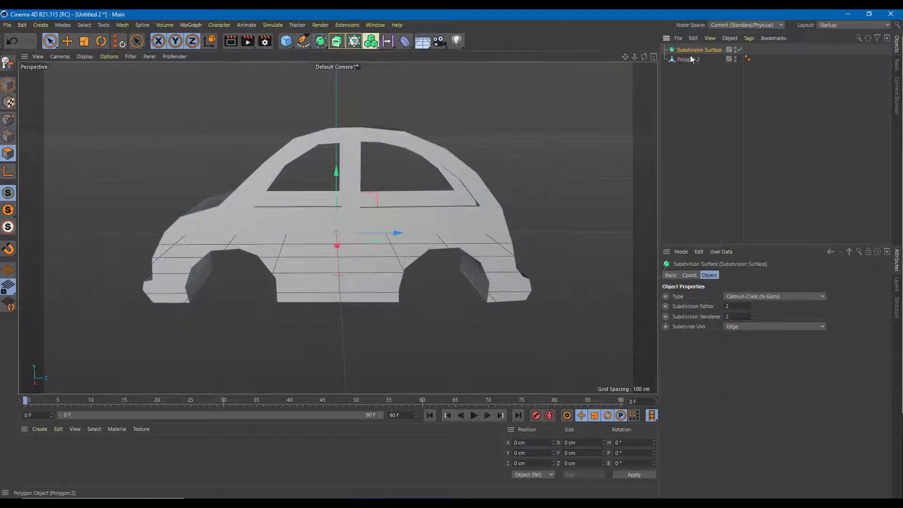
left_click_drag(688, 59, 699, 50)
left_click_drag(494, 145, 400, 208, "alt")
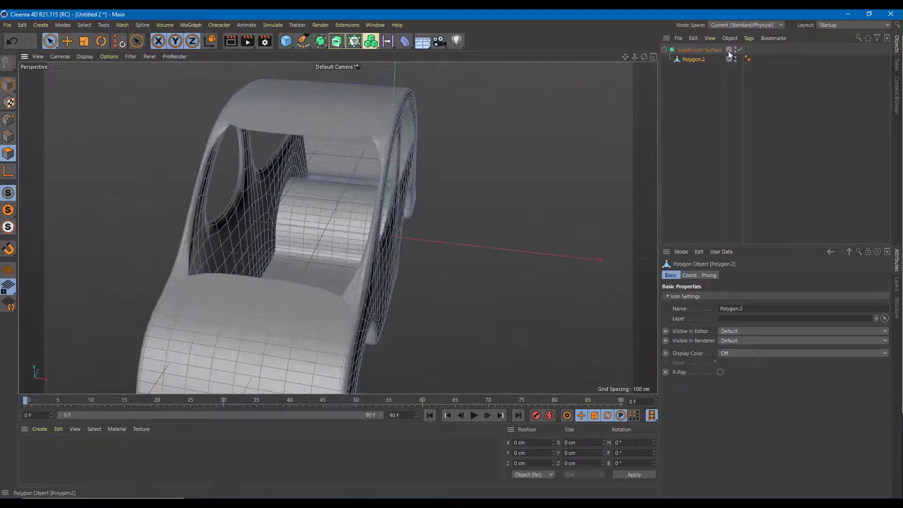
Inspect the smoothed car body from the front and side, and disable the Subdivision Surface
left_click_drag(246, 133, 325, 182, "alt")
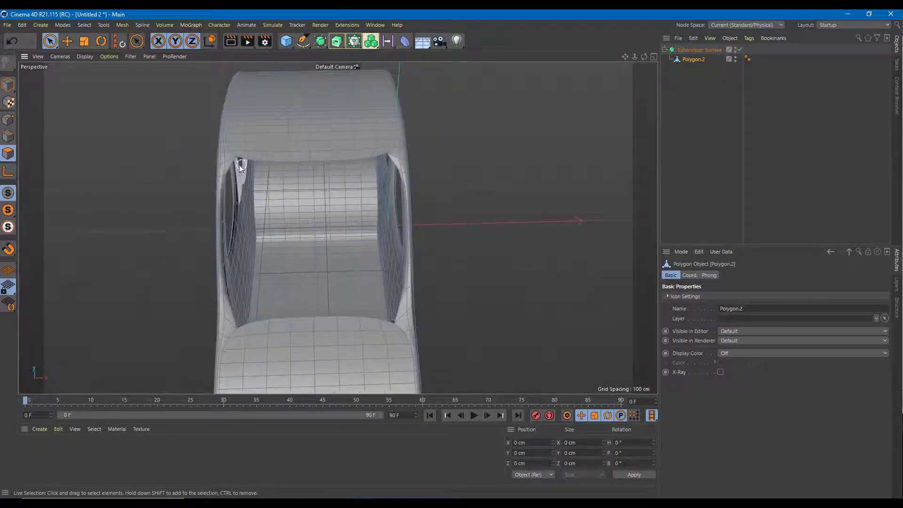
left_click_drag(560, 263, 463, 257, "alt")
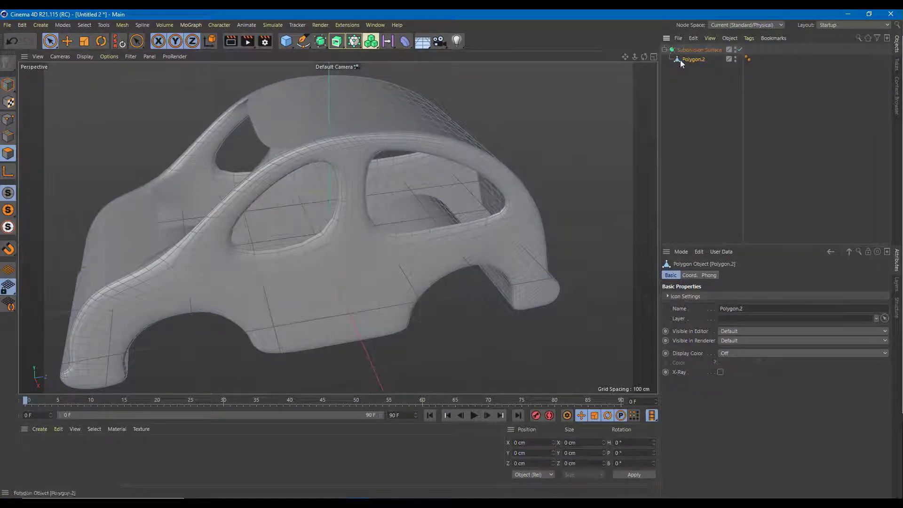
left_click(739, 50)
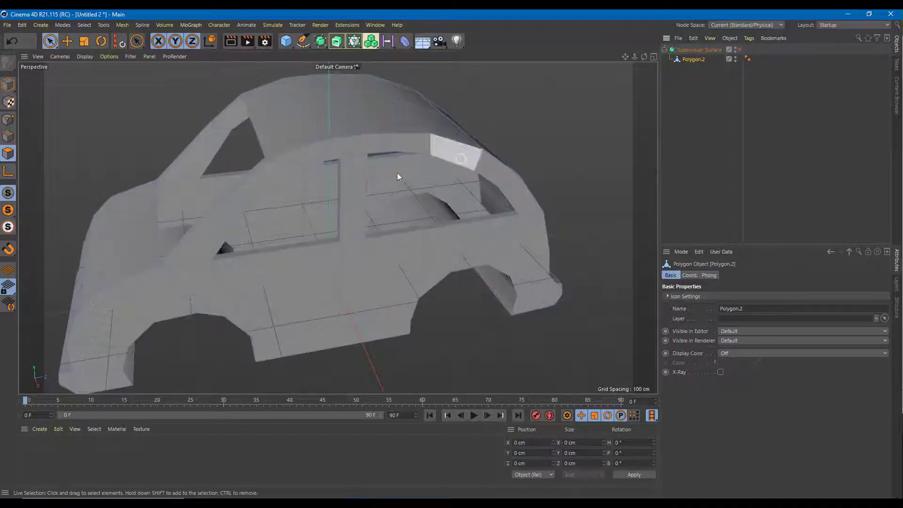
In edge mode, add loop cuts with Loop/Path Cut near the windshield opening's corners on one side, at the roof and hood
left_click_drag(397, 173, 490, 174, "alt")
left_click_drag(295, 140, 269, 204, "alt")
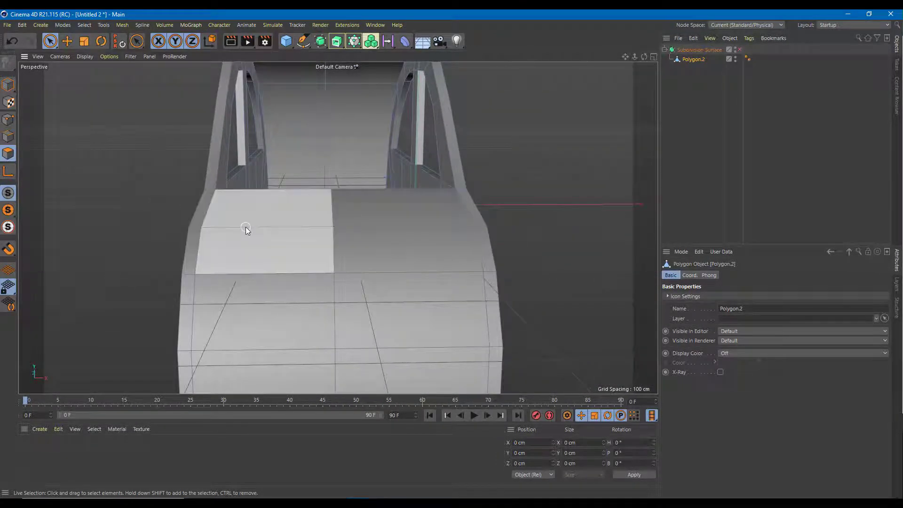
left_click(8, 136)
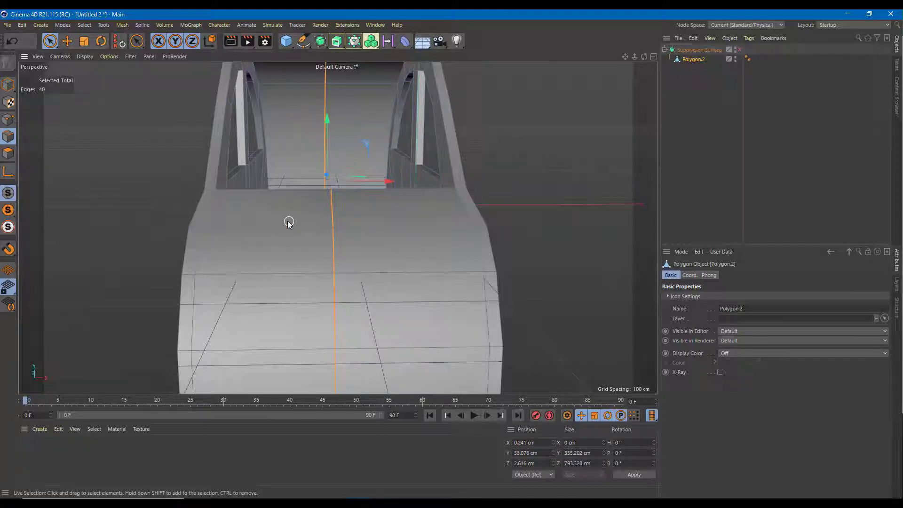
key("k")
key("l")
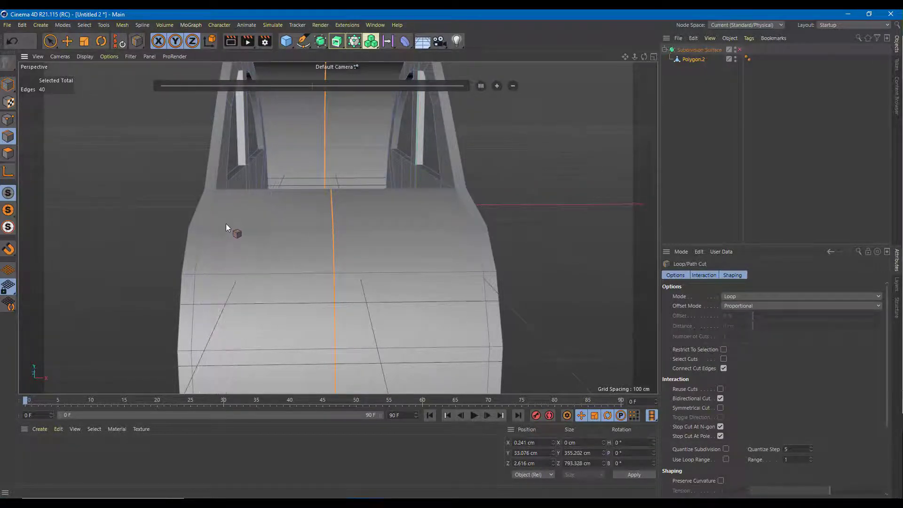
middle_click_drag(226, 224, 219, 286, "alt")
left_click_drag(236, 139, 298, 203, "alt")
middle_click_drag(294, 193, 287, 120, "alt")
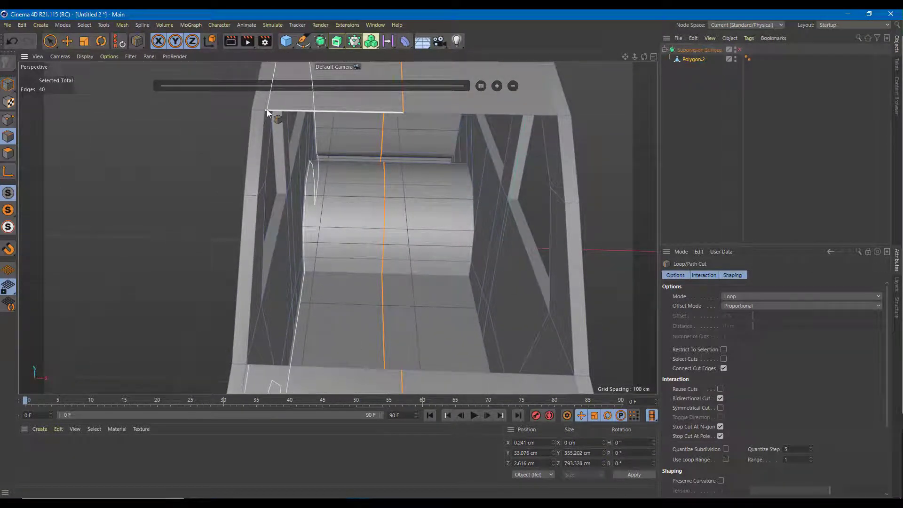
left_click(266, 109)
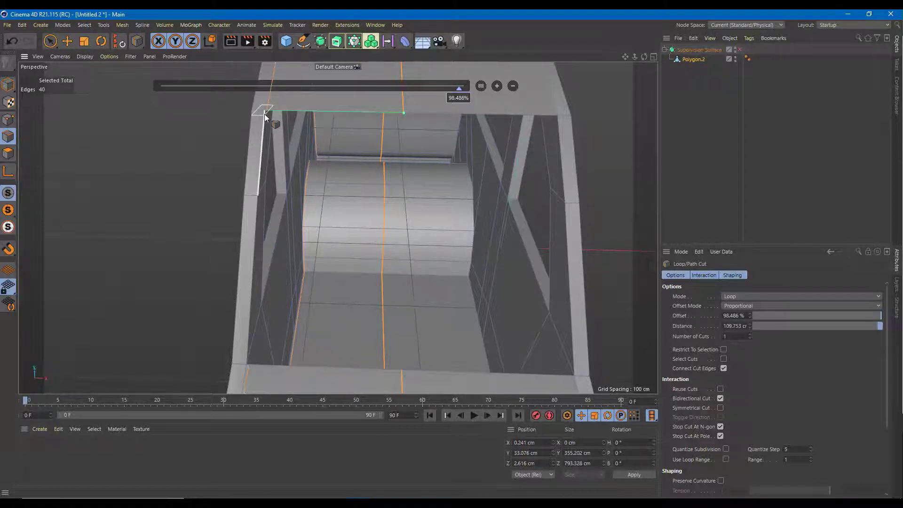
left_click(264, 112)
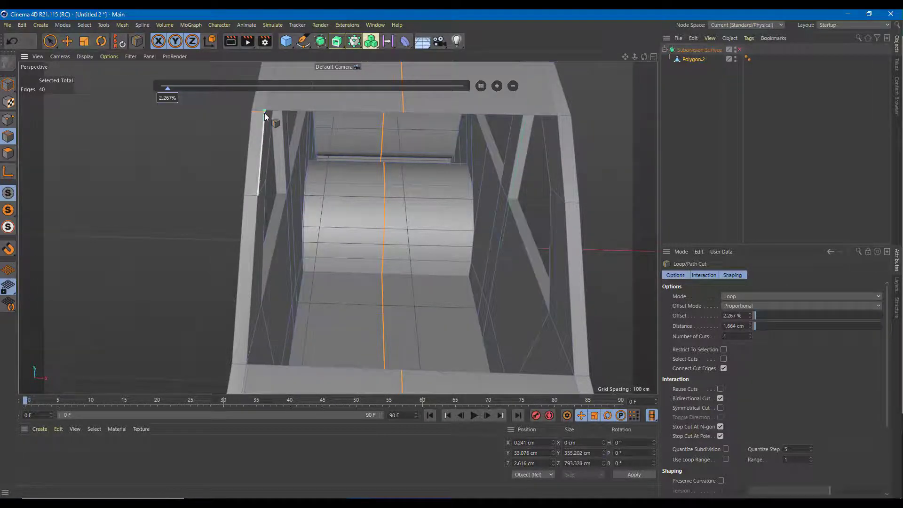
left_click(244, 361)
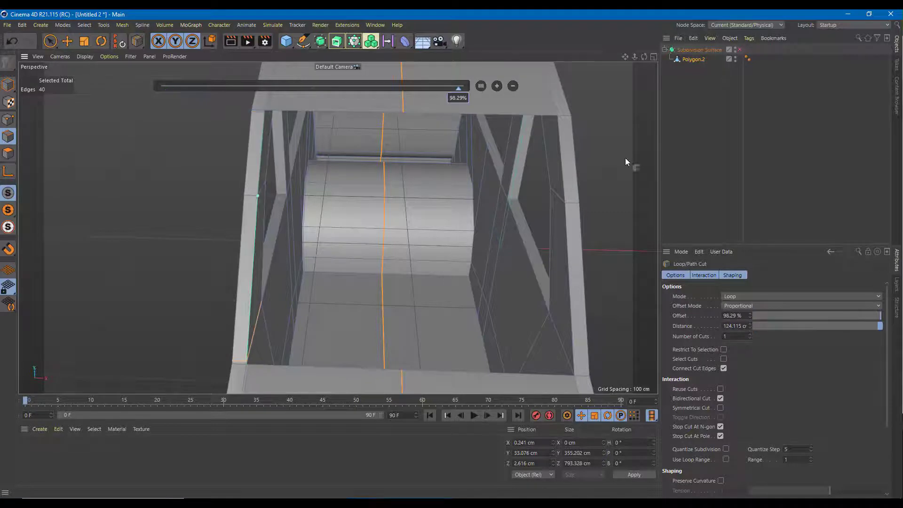
Enable the Subdivision Surface and add matching loop cuts close to the windshield opening's corners on the opposite side
left_click(739, 49)
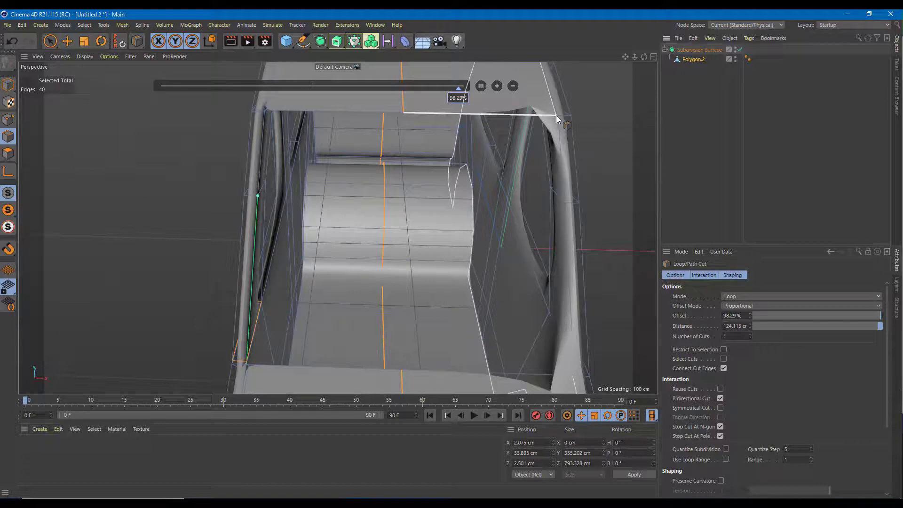
middle_click_drag(564, 141, 507, 56, "alt")
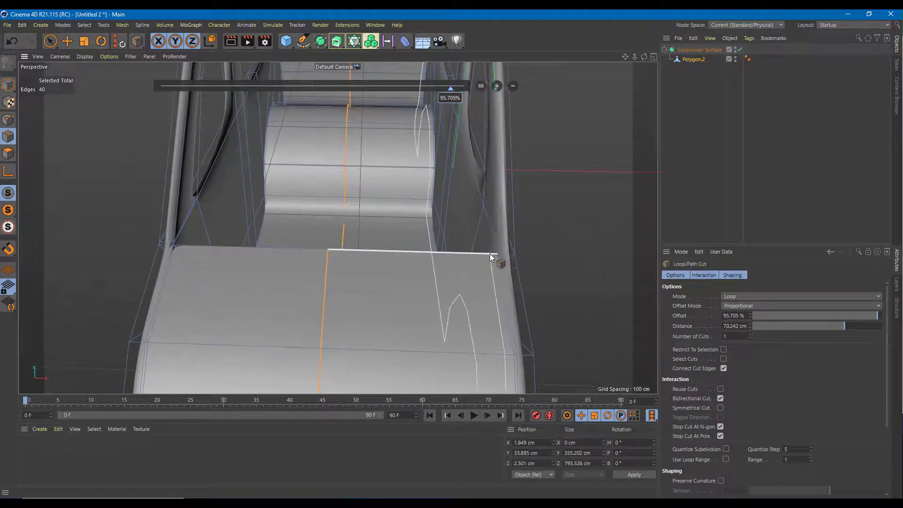
left_click(501, 250)
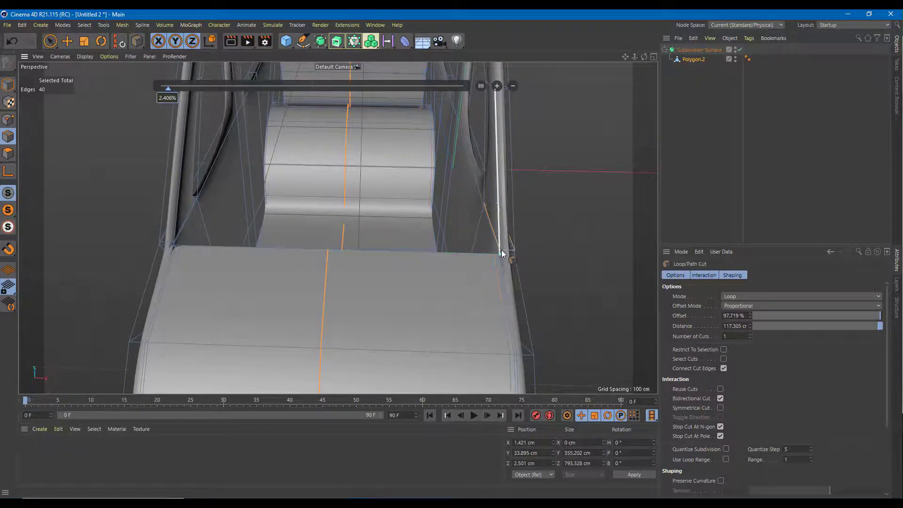
left_click_drag(543, 260, 525, 186, "alt")
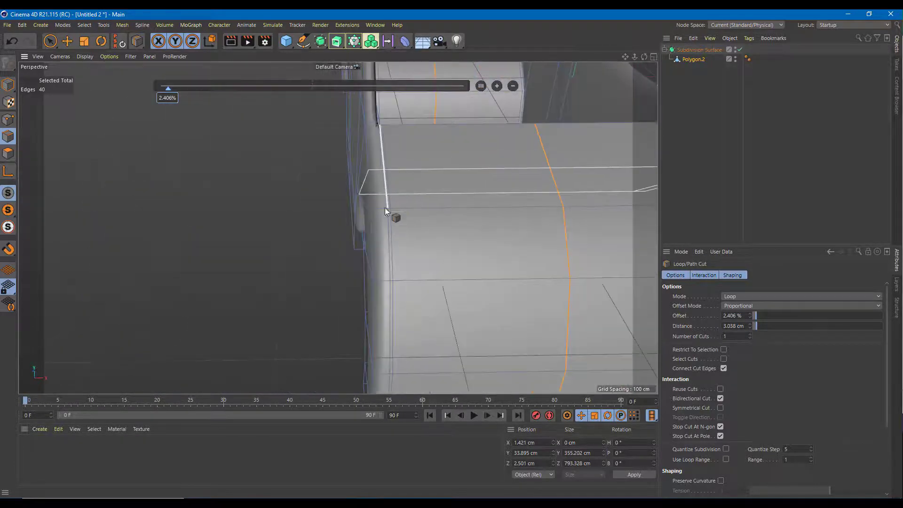
Add loop cuts near the lower body corners beside the front and rear wheel arches to sharpen the bumper and sill ends
left_click_drag(412, 182, 401, 259, "alt")
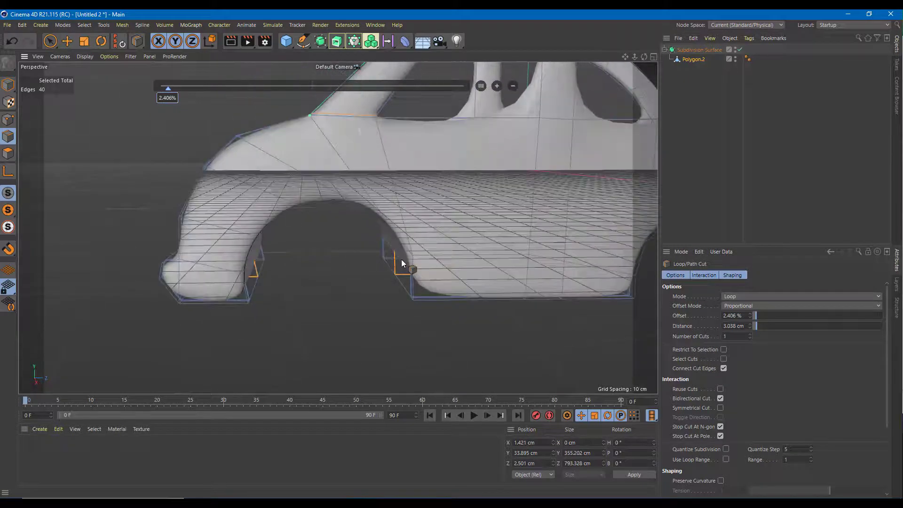
left_click_drag(247, 299, 237, 301)
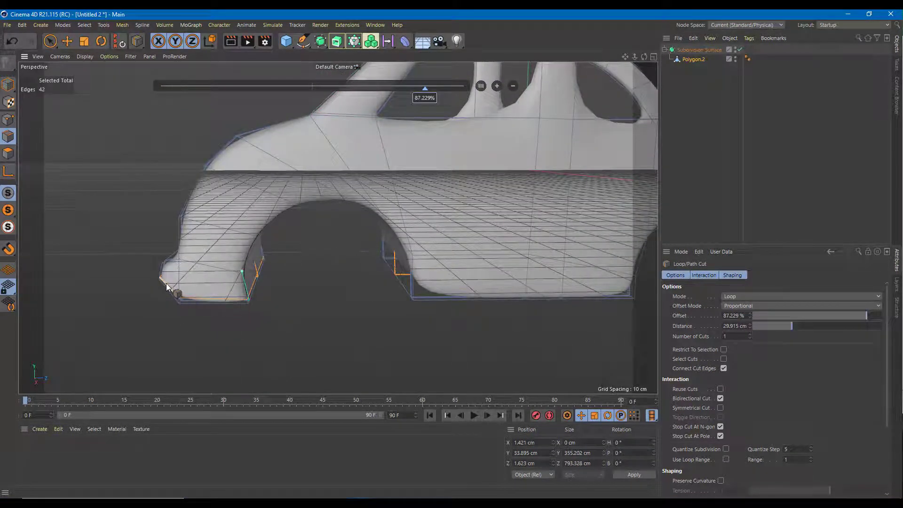
right_click_drag(270, 281, 387, 258, "alt")
middle_click_drag(388, 258, 351, 289, "alt")
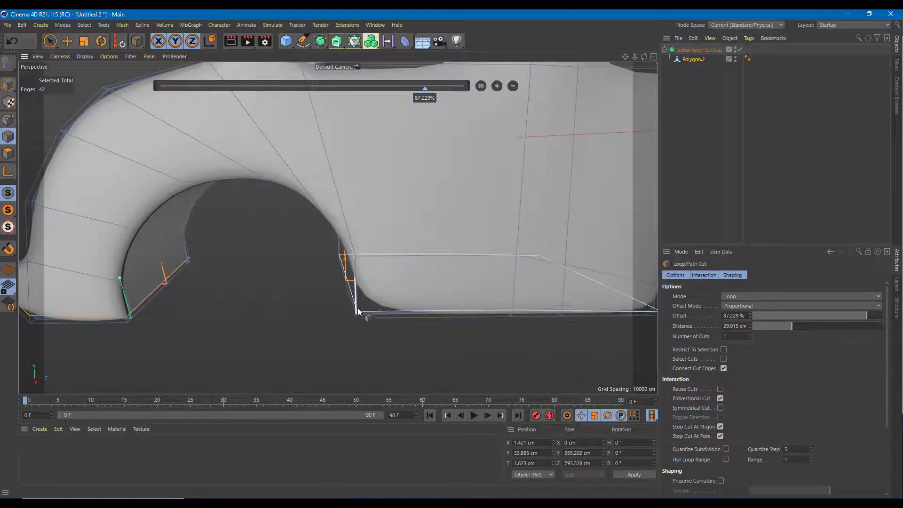
left_click(356, 309)
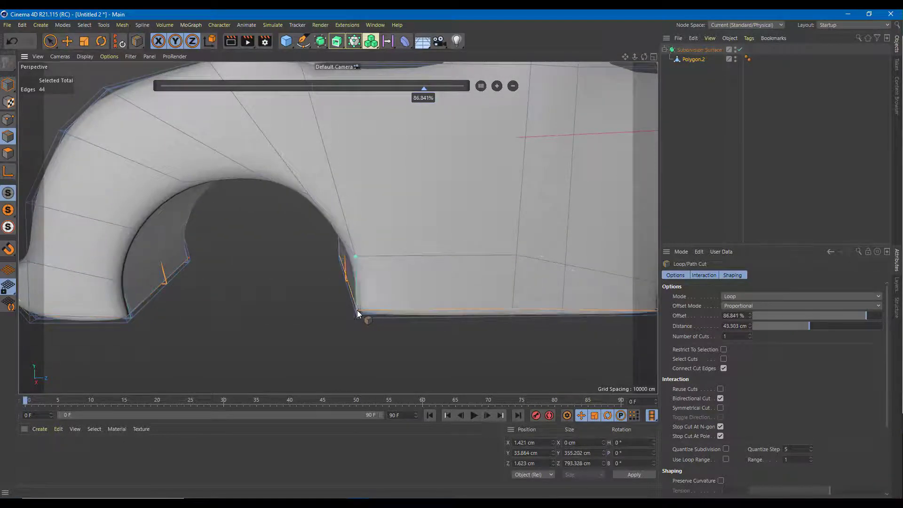
middle_click_drag(477, 262, 131, 283, "alt")
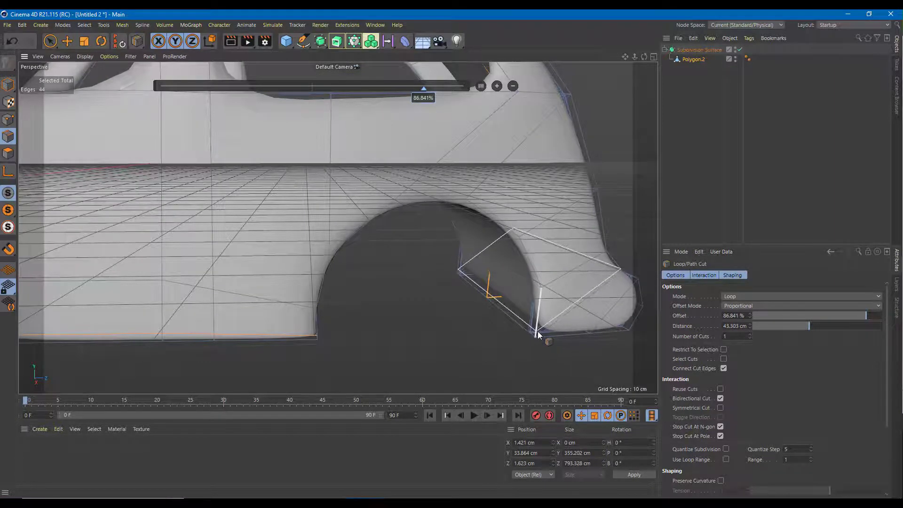
left_click(588, 332)
middle_click_drag(588, 333, 422, 334, "alt")
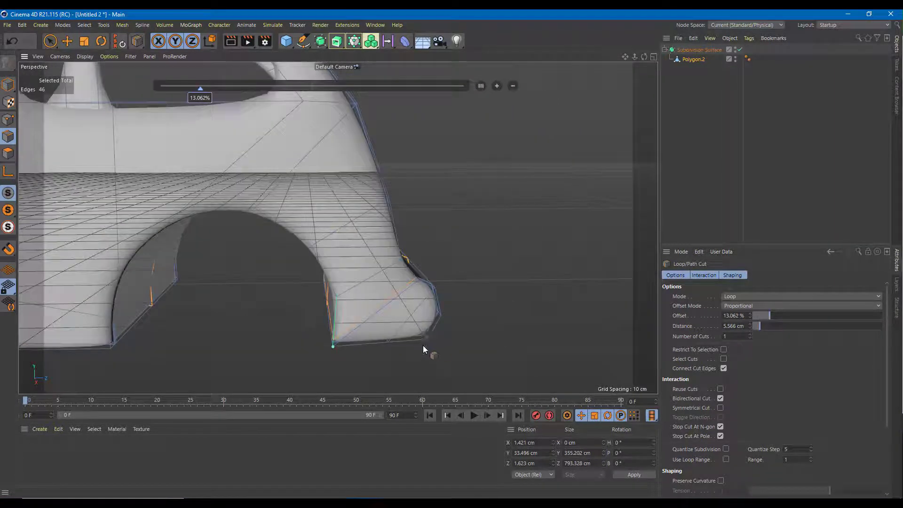
Add a loop cut at the front side window's lower rear corner, close to the center pillar
middle_click_drag(430, 296, 538, 379, "alt")
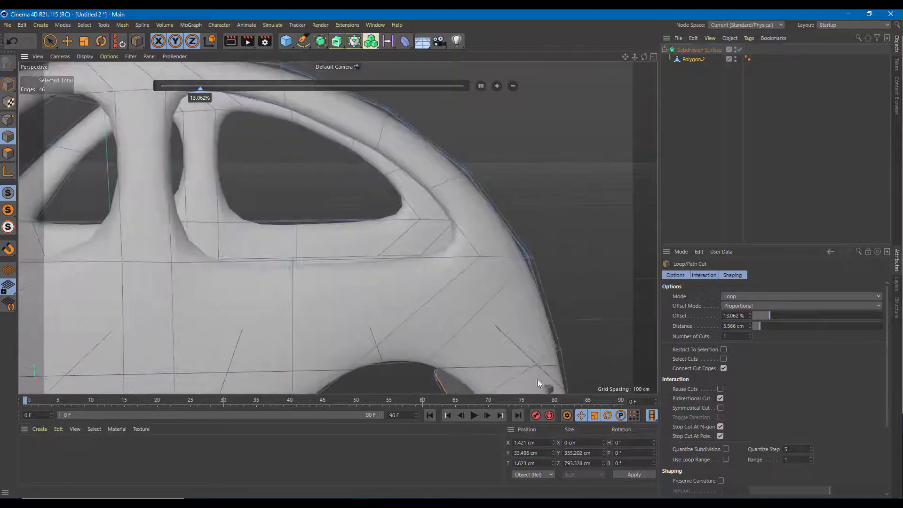
left_click_drag(537, 378, 366, 228, "alt")
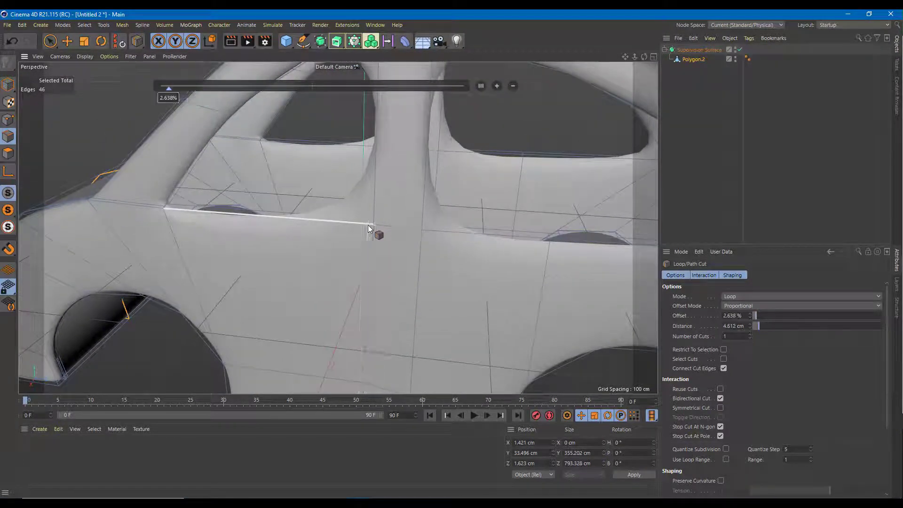
left_click(367, 225)
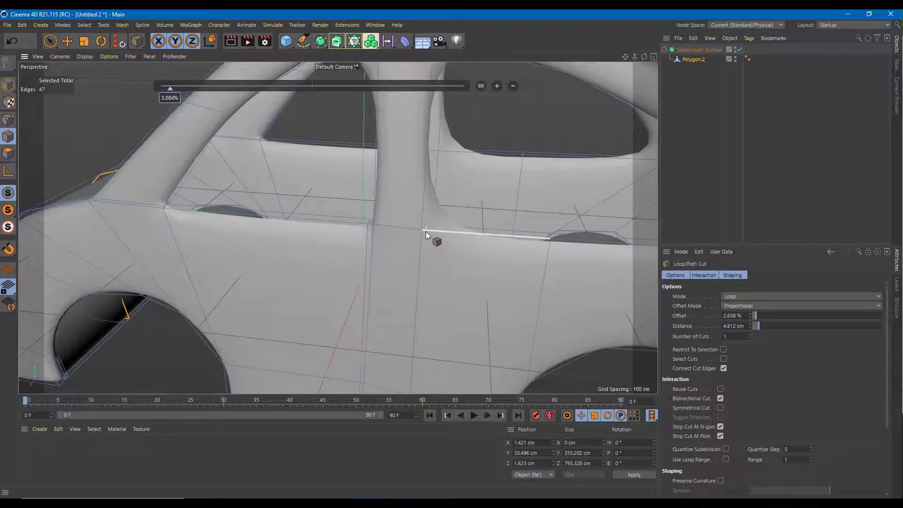
left_click_drag(445, 247, 455, 230, "alt")
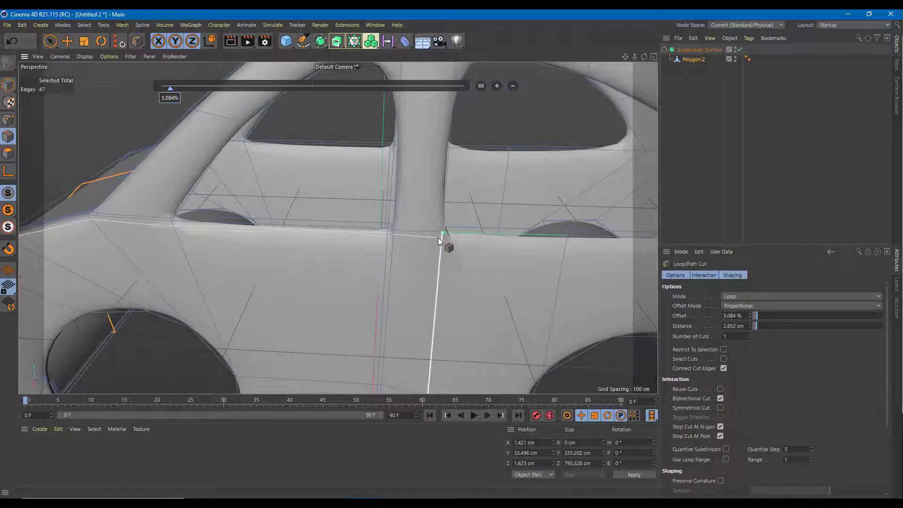
left_click_drag(481, 249, 412, 244, "alt")
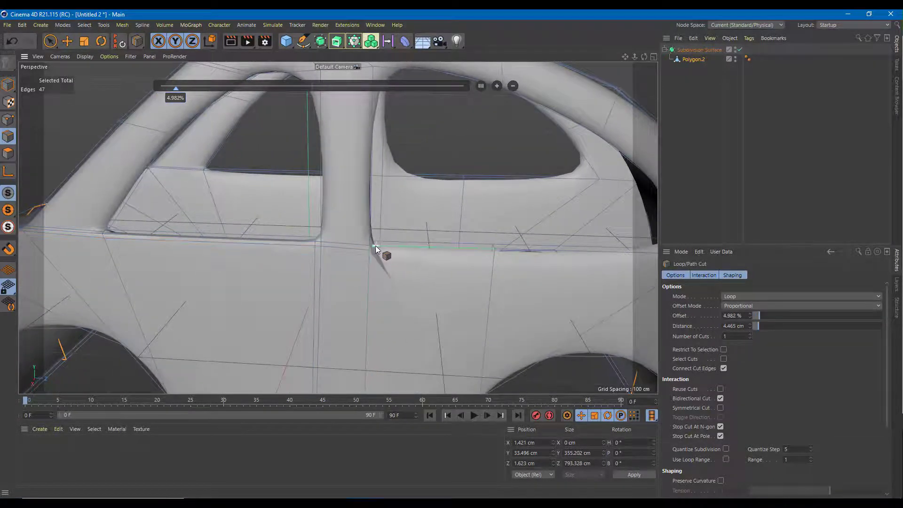
left_click_drag(397, 259, 441, 264, "alt")
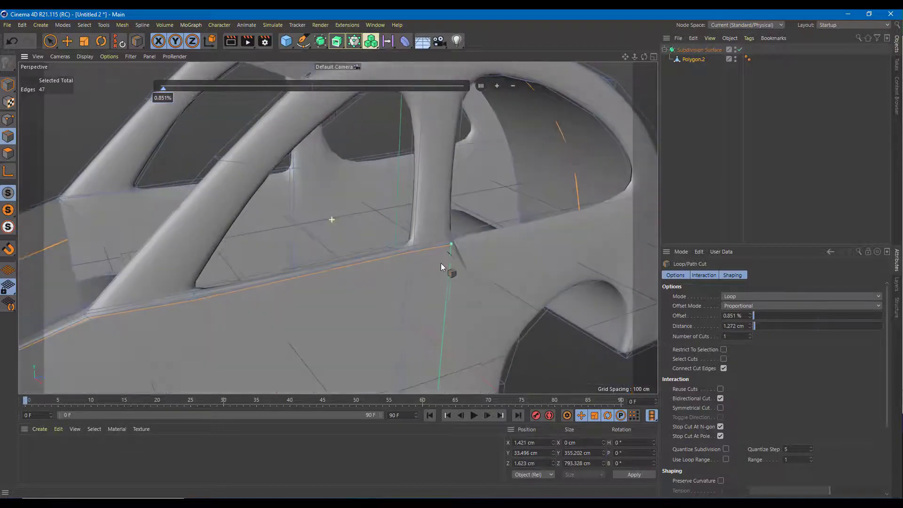
key("ctrl+z")
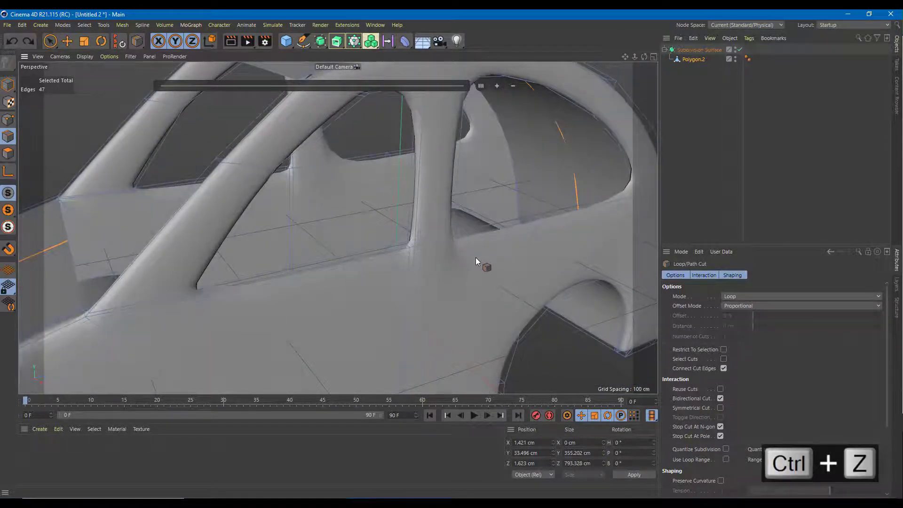
left_click_drag(472, 258, 234, 280, "alt")
key("ctrl+z")
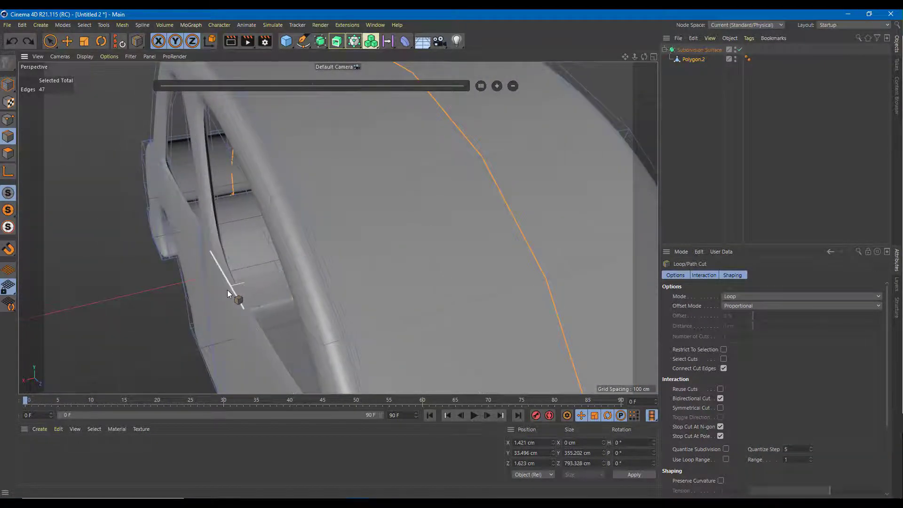
Add loop cuts at the rear side window's lower front corner and around the center pillar's top and base
left_click_drag(216, 270, 296, 249, "alt")
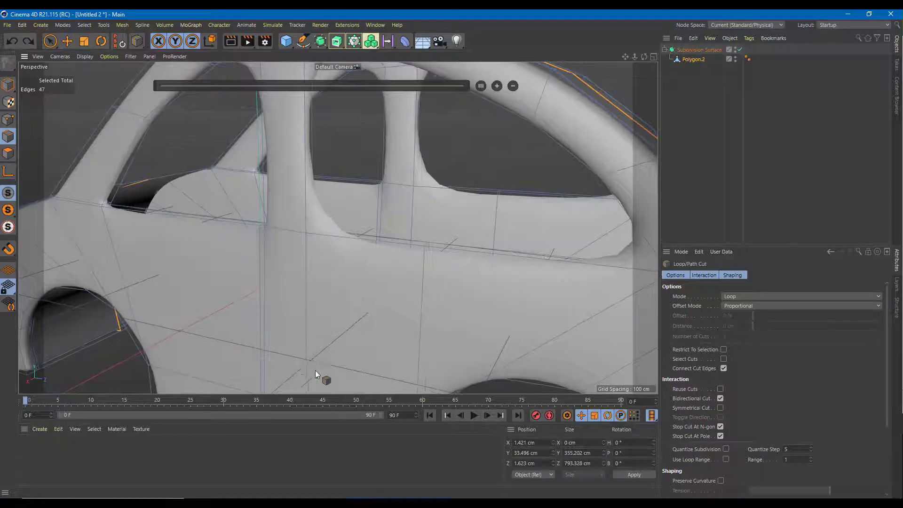
middle_click_drag(339, 348, 336, 228, "alt")
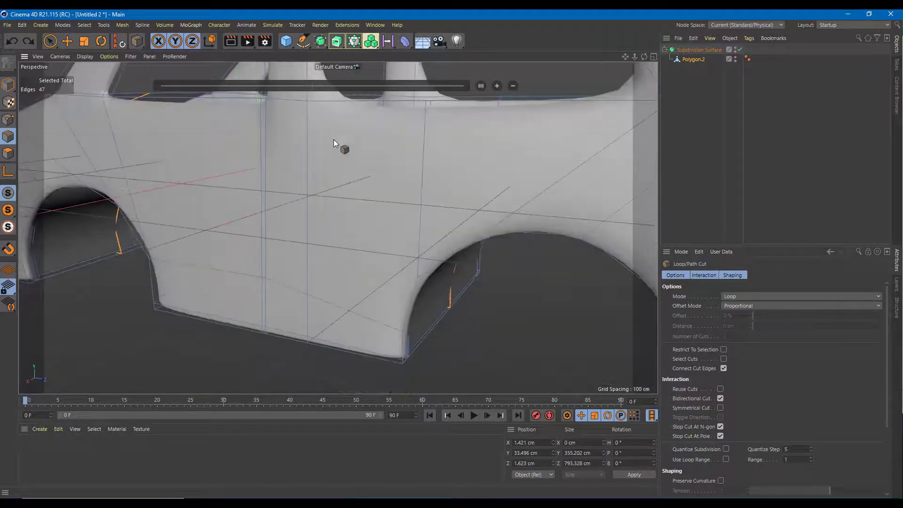
left_click_drag(333, 119, 298, 215, "alt")
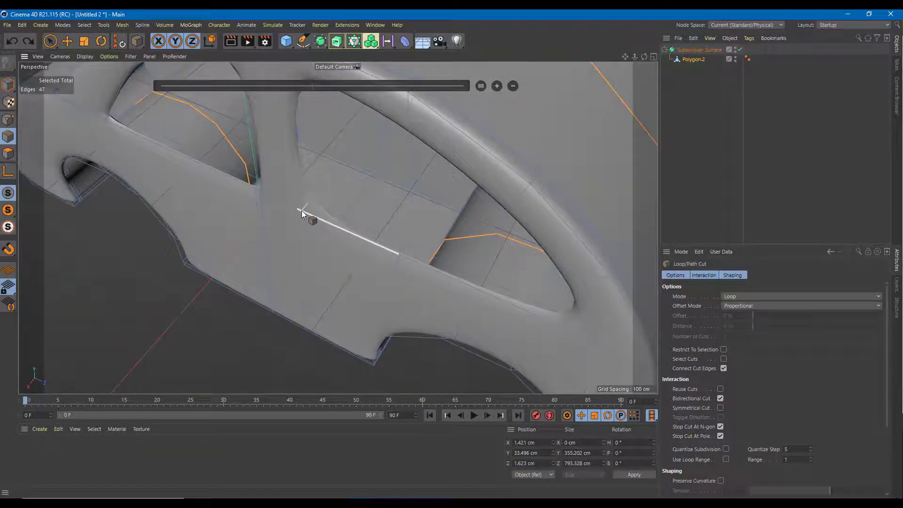
left_click(303, 210)
left_click_drag(351, 193, 310, 283, "alt")
left_click(308, 221)
left_click(331, 202)
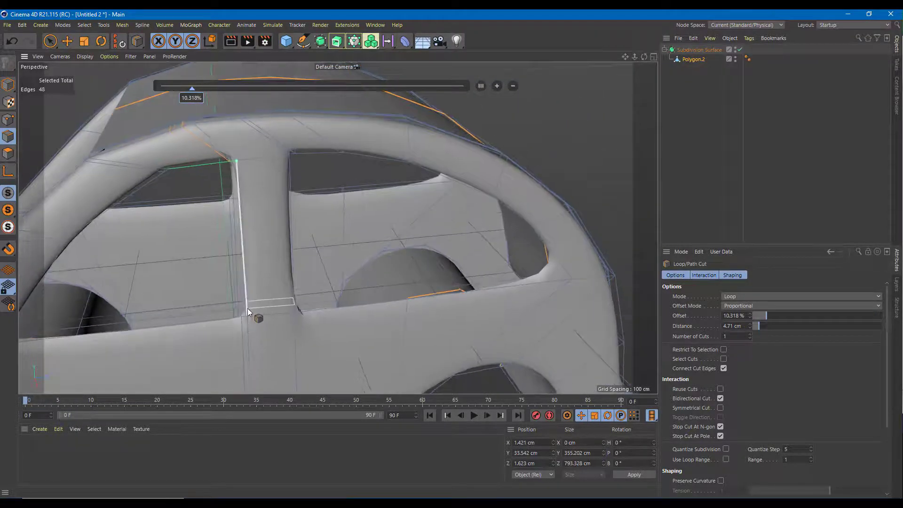
left_click(235, 165)
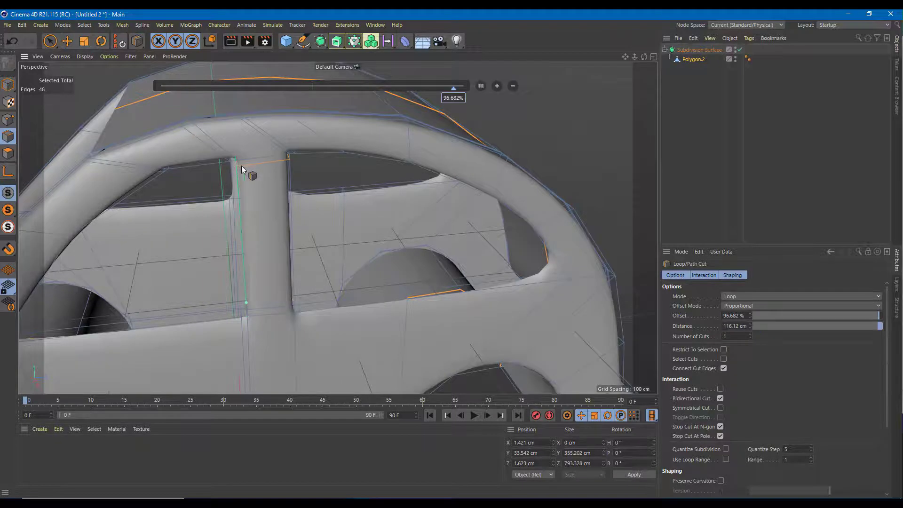
Add loop cuts around the base and top of the center pillar on the other side of the car
left_click_drag(241, 166, 335, 265, "alt")
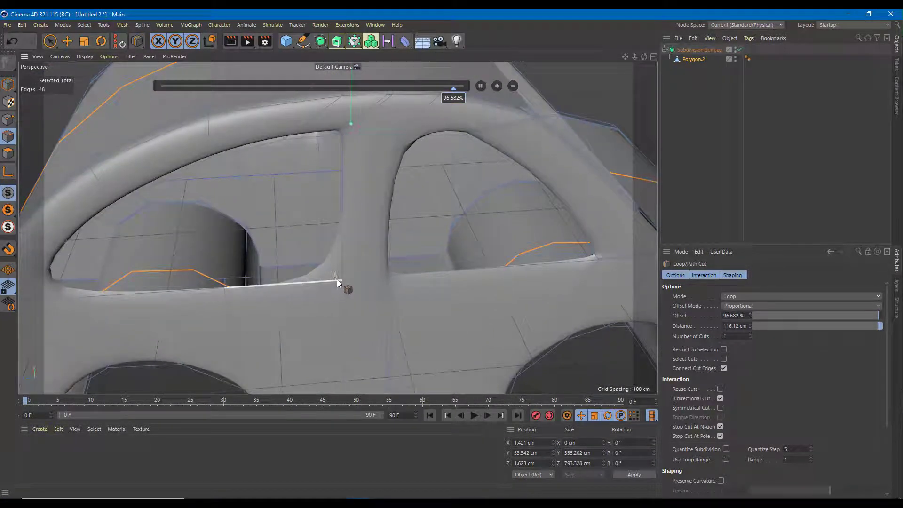
left_click(337, 280)
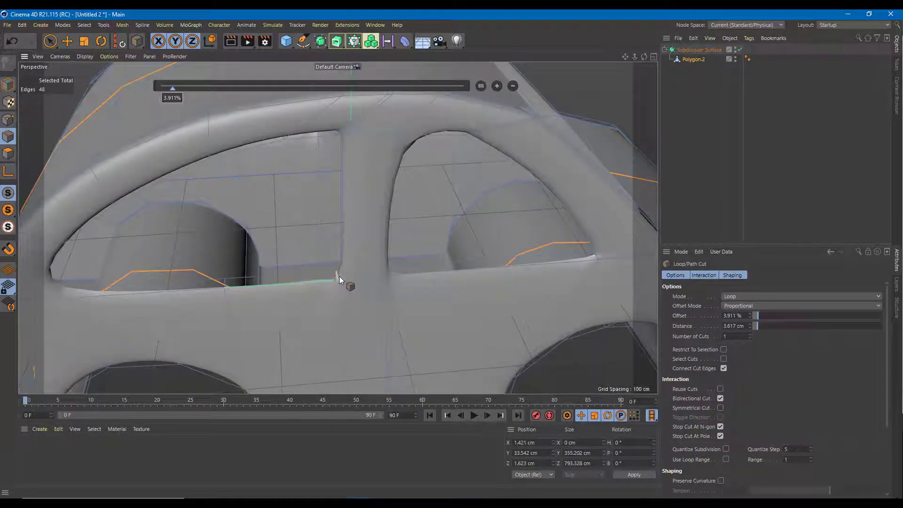
left_click(387, 272)
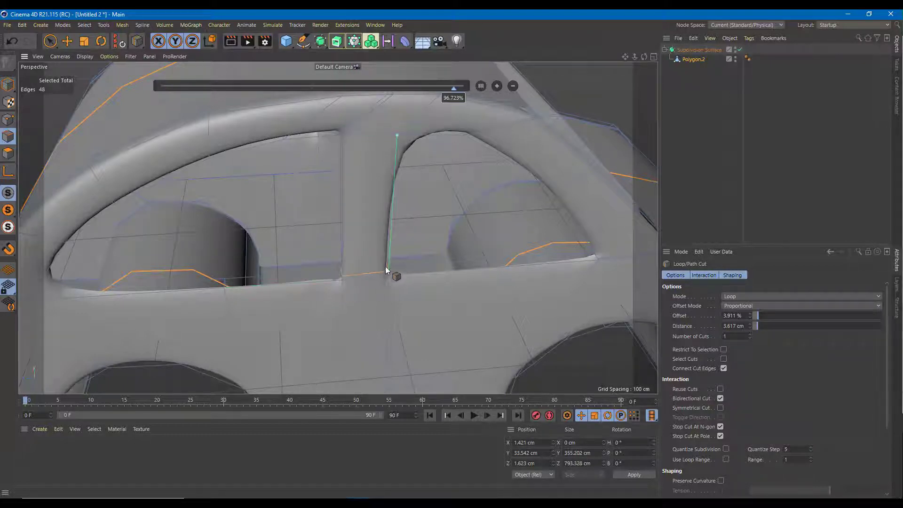
left_click(391, 140)
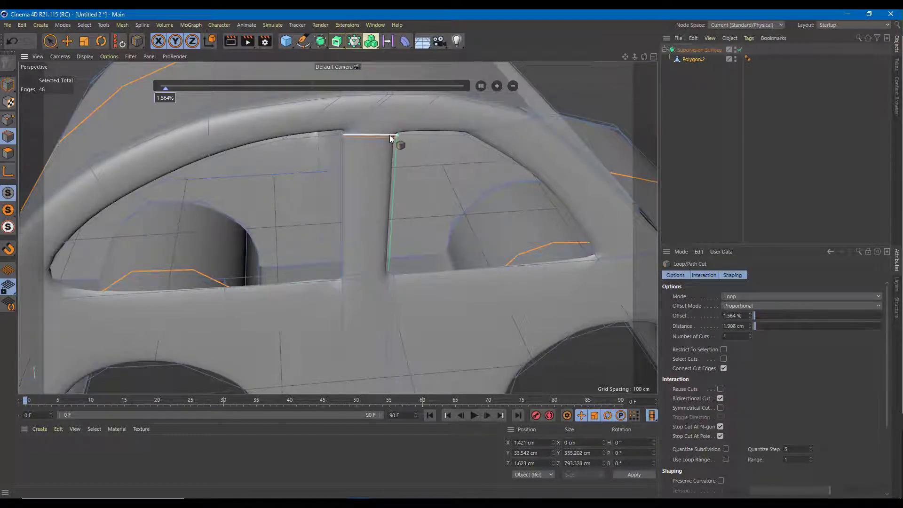
left_click(433, 92)
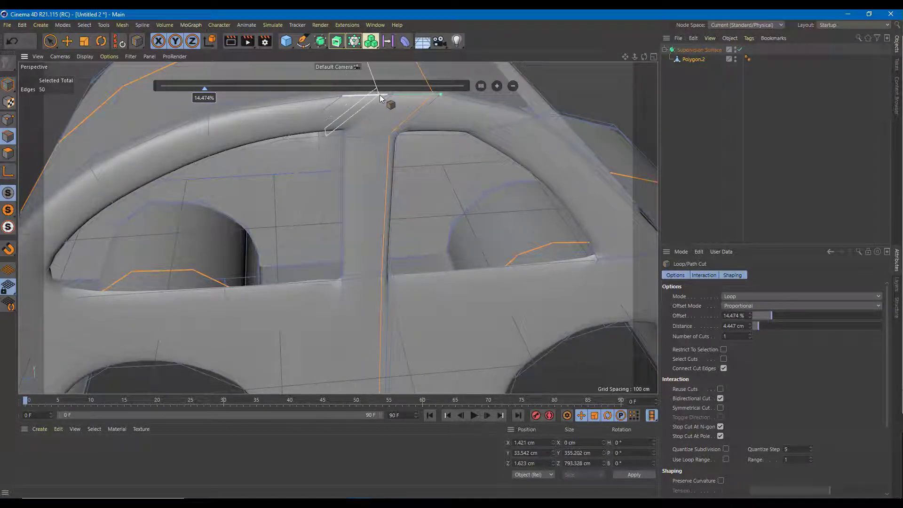
Add loop cuts at the rear side window's upper front corner by the center pillar and at its lower rear corner
left_click(379, 95)
left_click_drag(97, 277, 210, 249, "alt")
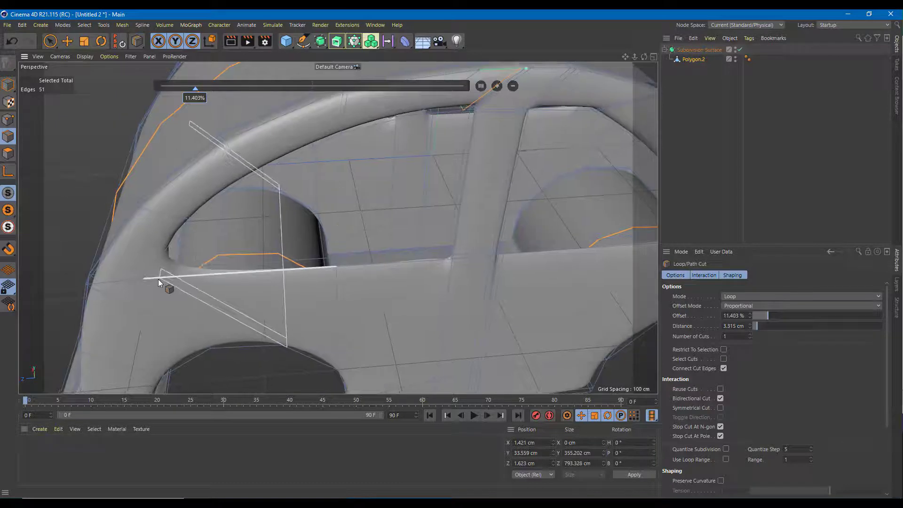
left_click(154, 279)
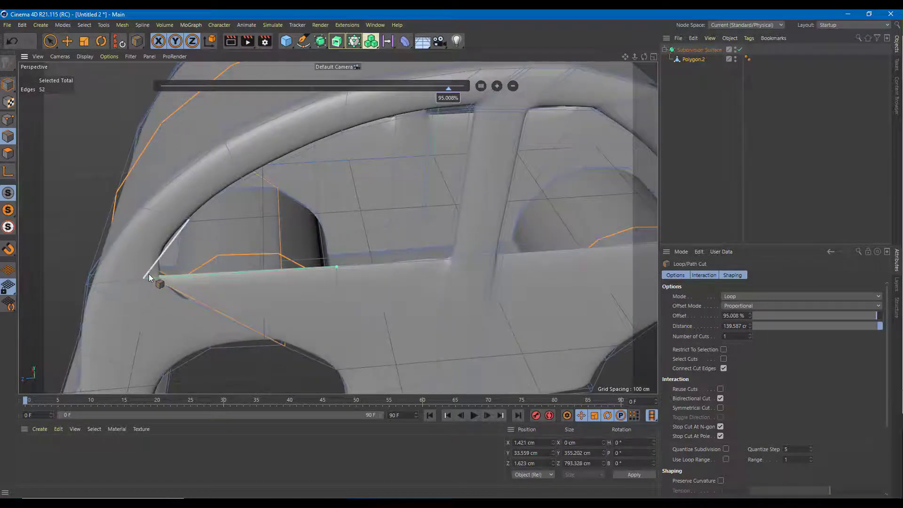
left_click(145, 275)
left_click_drag(146, 275, 371, 243, "alt")
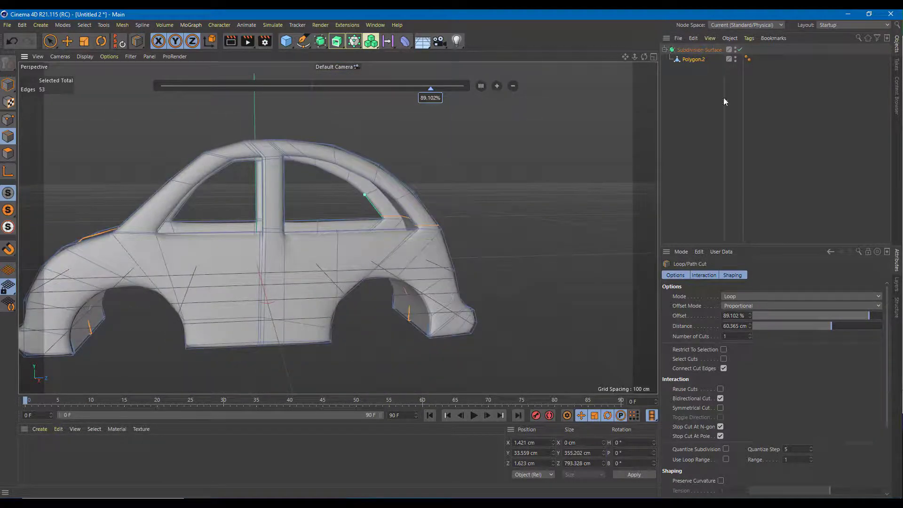
Leave the loop cut tool, clear the edge selection, switch to Model mode and deselect the car body
left_click(49, 41)
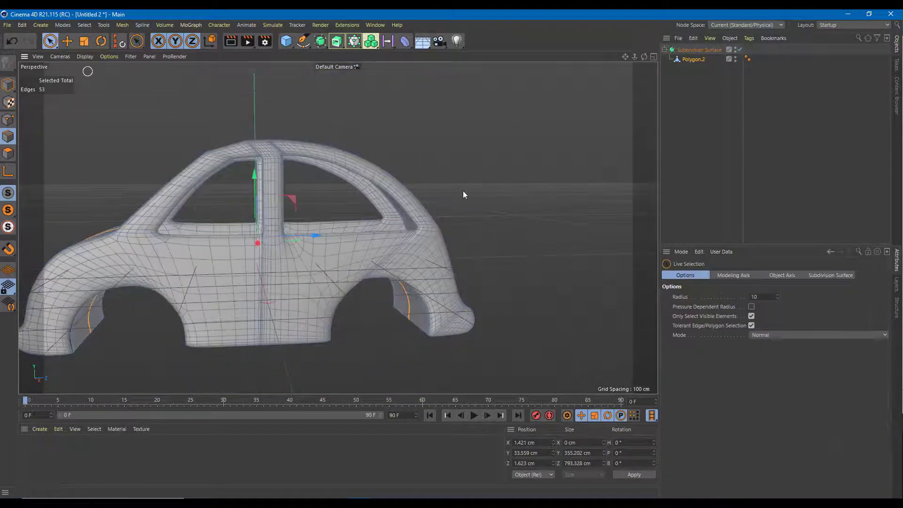
left_click(462, 194)
scroll(437, 261, "down", 3)
left_click_drag(442, 317, 355, 308, "alt")
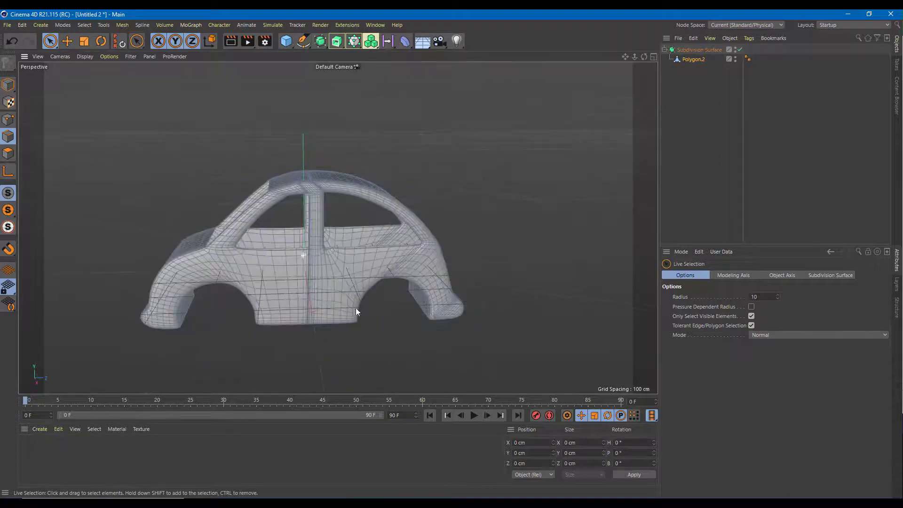
left_click(8, 85)
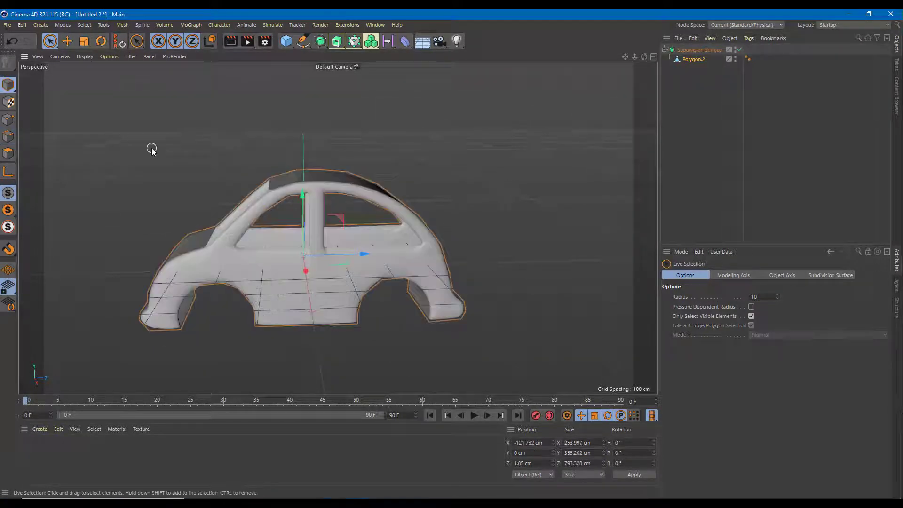
left_click(150, 147)
left_click_drag(270, 287, 216, 203, "alt")
Add a sphere primitive and scale it uniformly down to about 64 cm in diameter for a headlight
middle_click(427, 241)
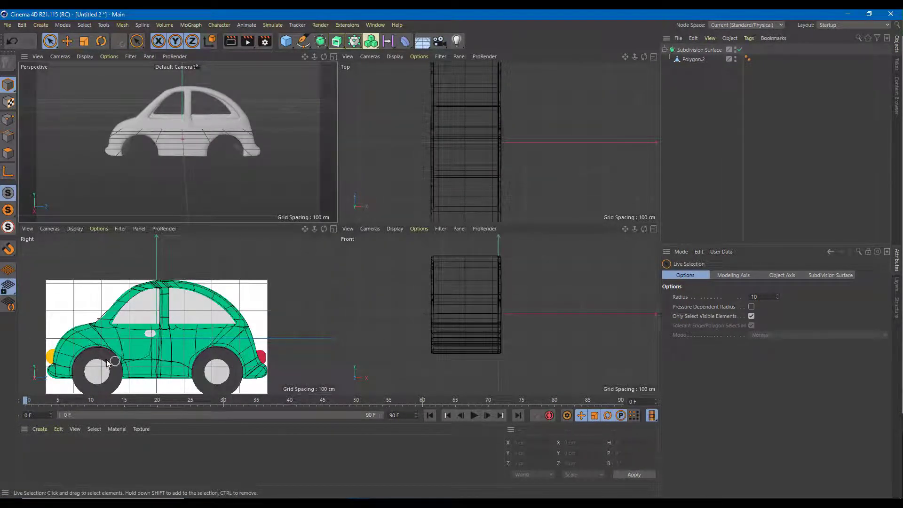
middle_click(191, 182)
left_click_drag(165, 187, 250, 230, "alt")
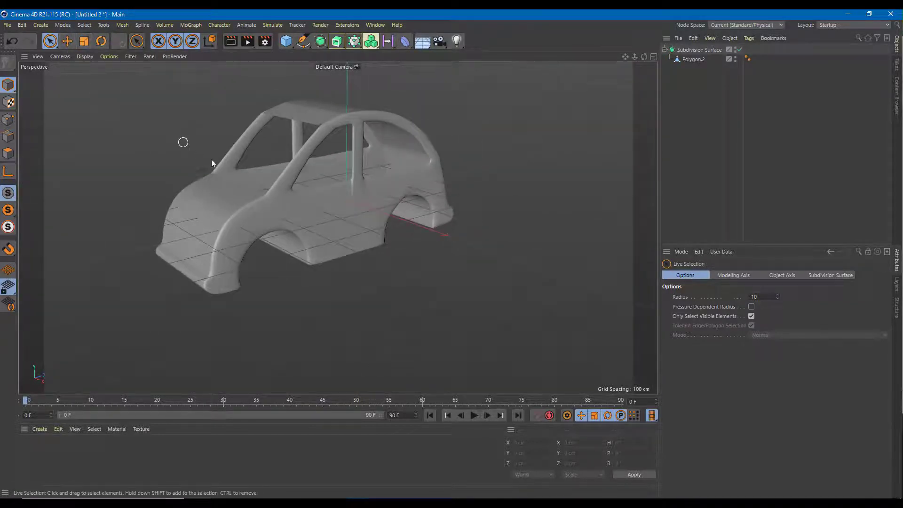
left_click_drag(182, 141, 207, 146, "alt")
left_click(286, 41)
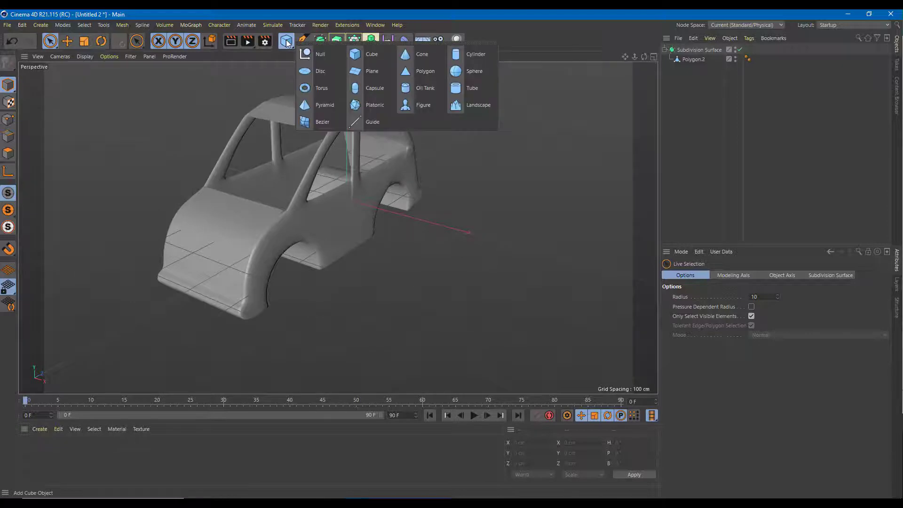
left_click(472, 71)
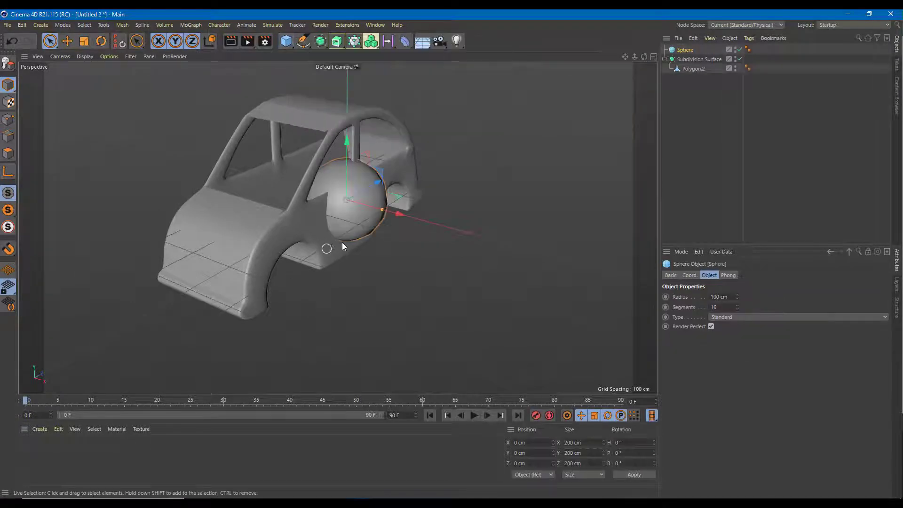
left_click(85, 40)
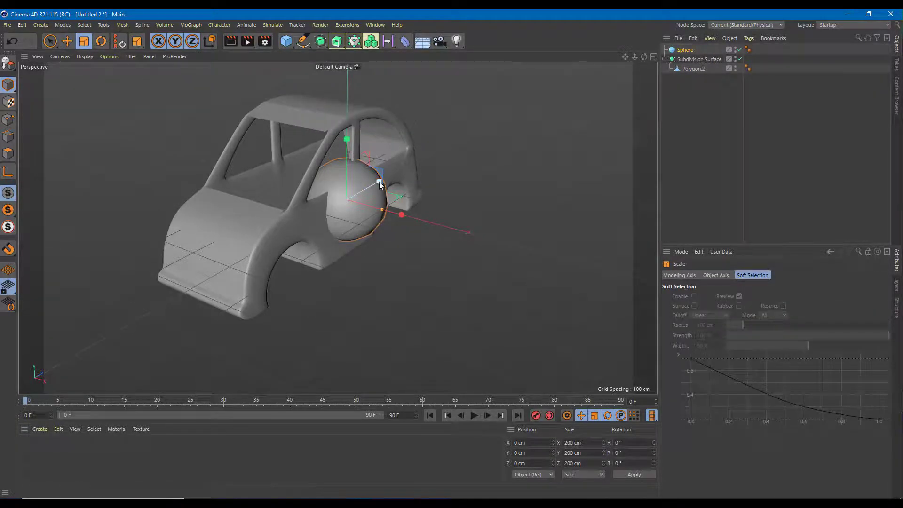
left_click_drag(379, 217, 364, 197)
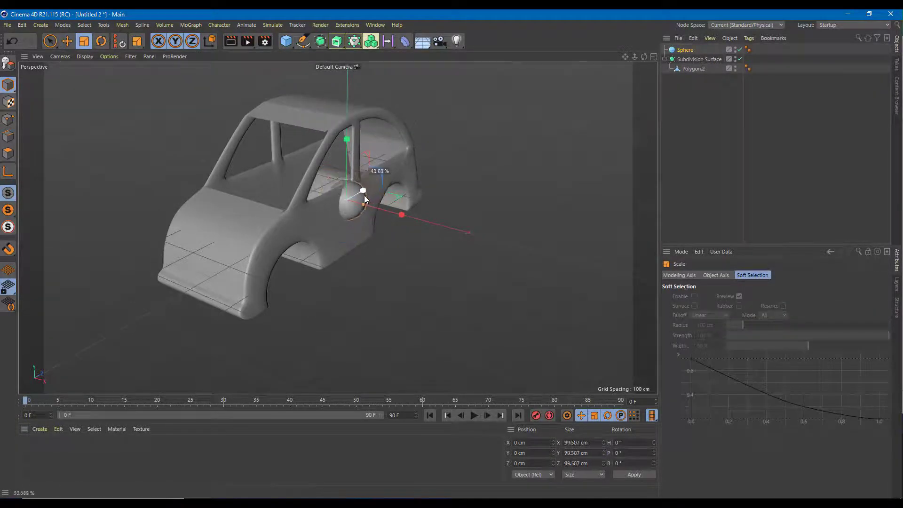
left_click(51, 43)
Move the sphere onto the yellow headlight of the side reference image, at about Z -370 cm and Y -66 cm
middle_click(356, 276)
middle_click(238, 300)
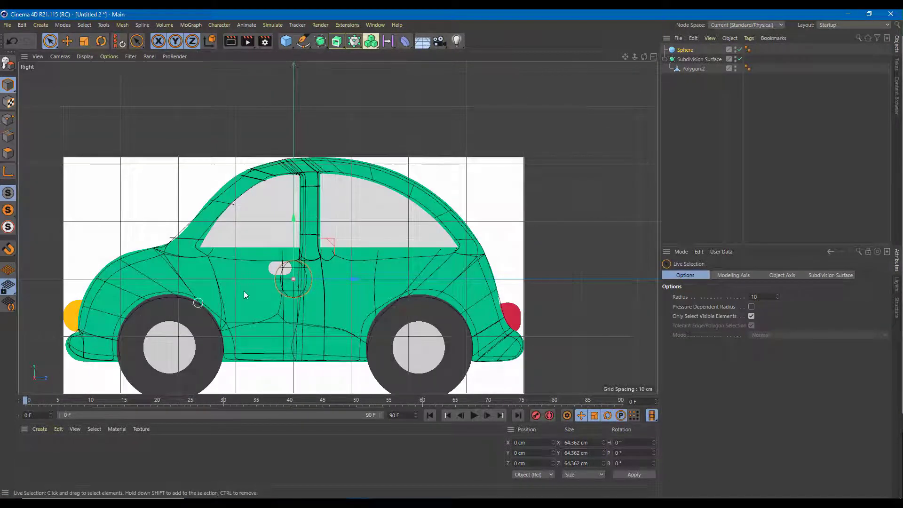
left_click_drag(326, 281, 90, 285)
left_click(124, 277)
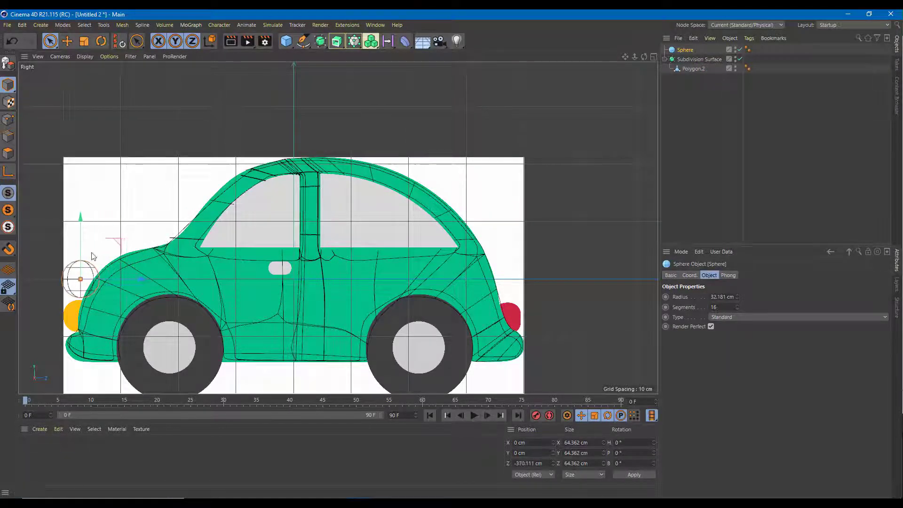
left_click_drag(82, 227, 94, 268)
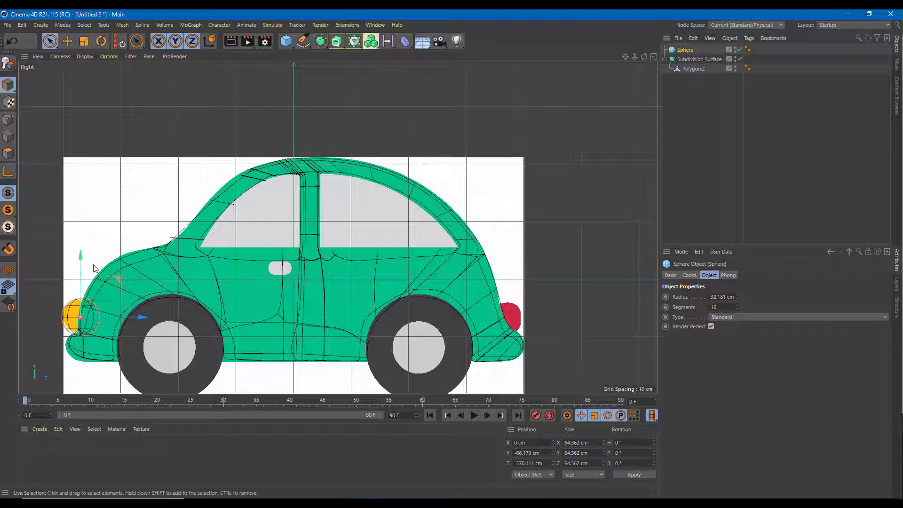
Duplicate the headlight sphere along the X axis to the other side of the car's front, at about X -188 cm
middle_click(196, 282)
middle_click(211, 195)
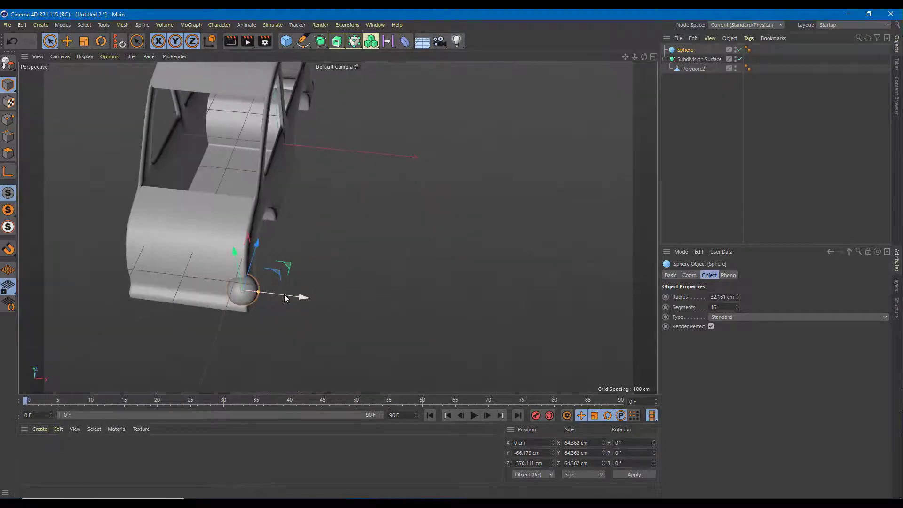
left_click_drag(284, 295, 198, 286, "ctrl")
left_click_drag(375, 284, 346, 276, "alt")
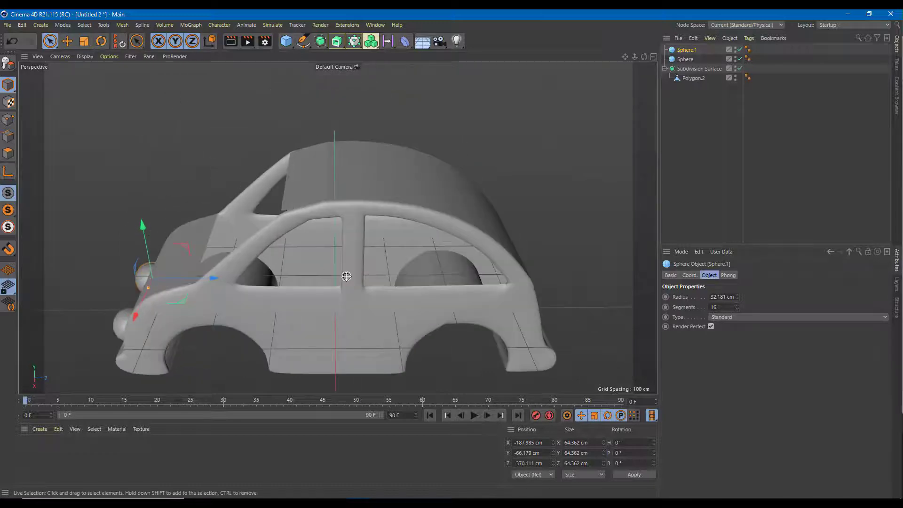
Add a cube primitive to the scene
middle_click(346, 276)
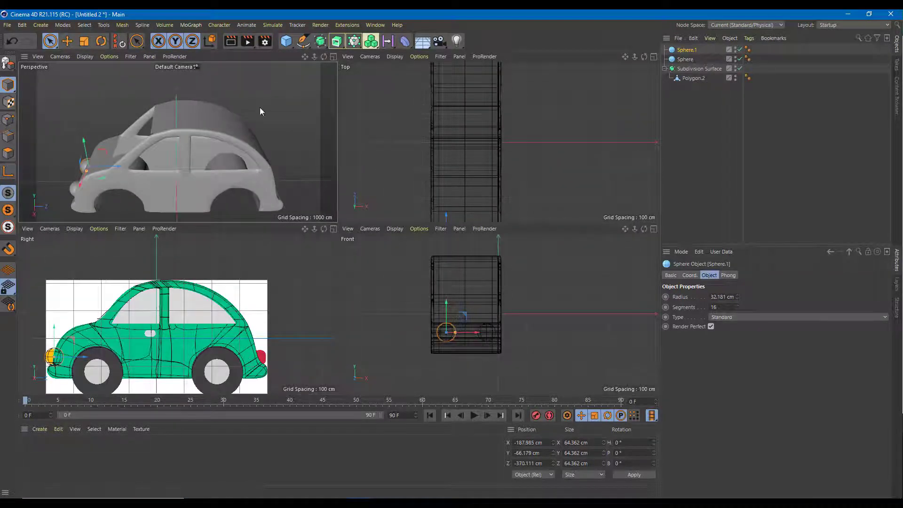
left_click(287, 41)
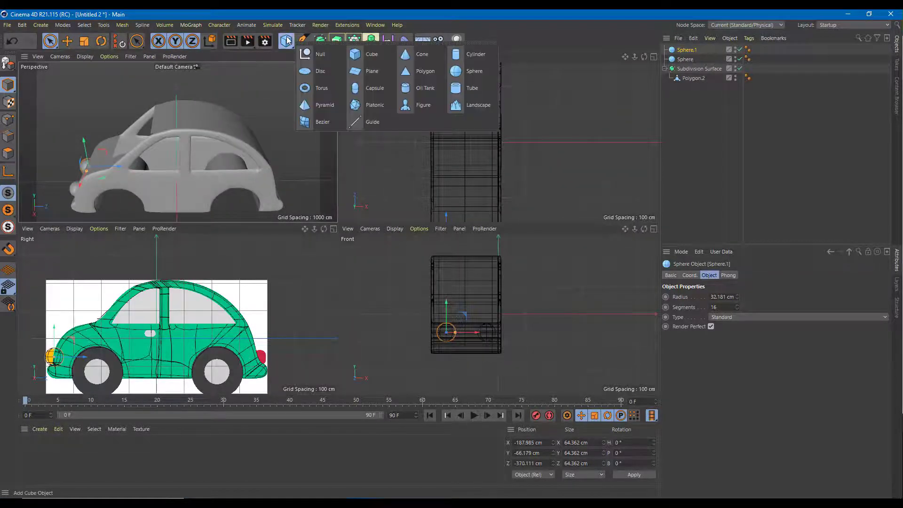
left_click(350, 56)
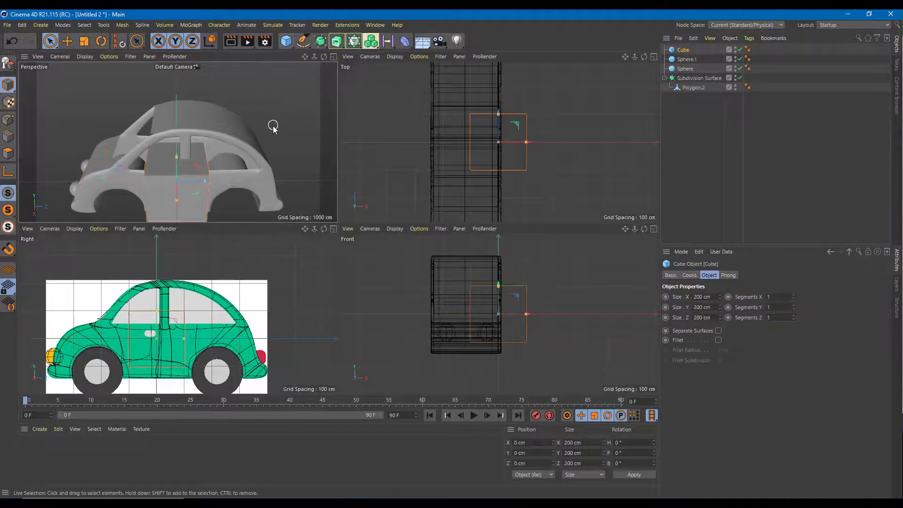
scroll(239, 133, "up", 2)
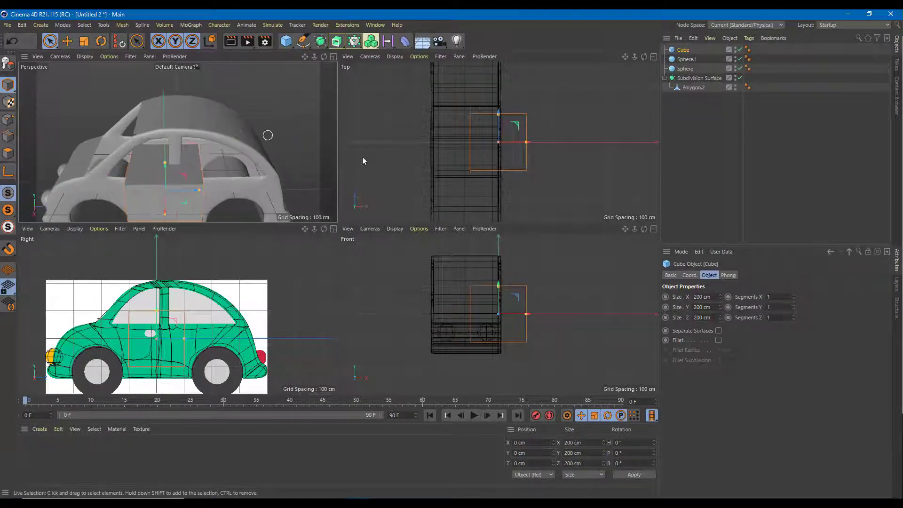
Set the cube's segments to 4 in X, Y and Z and nest it under a new Subdivision Surface
scroll(489, 186, "up", 2)
left_click(794, 295)
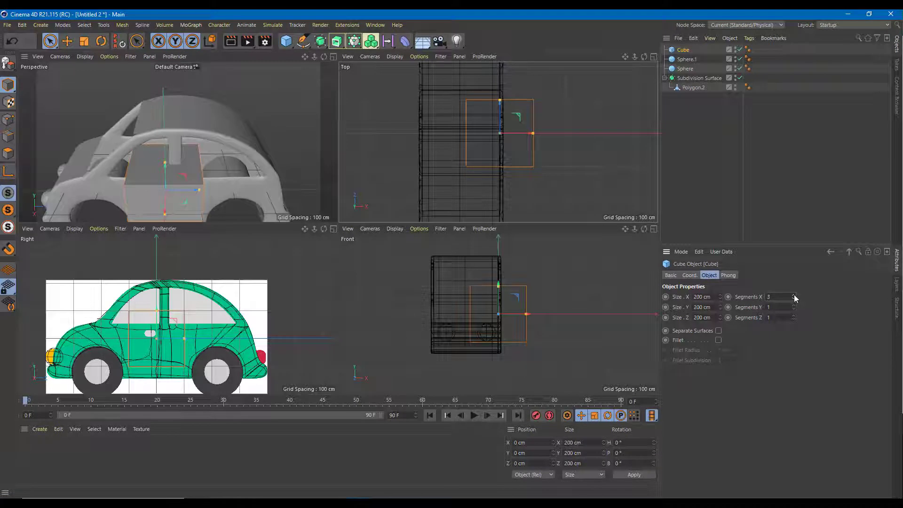
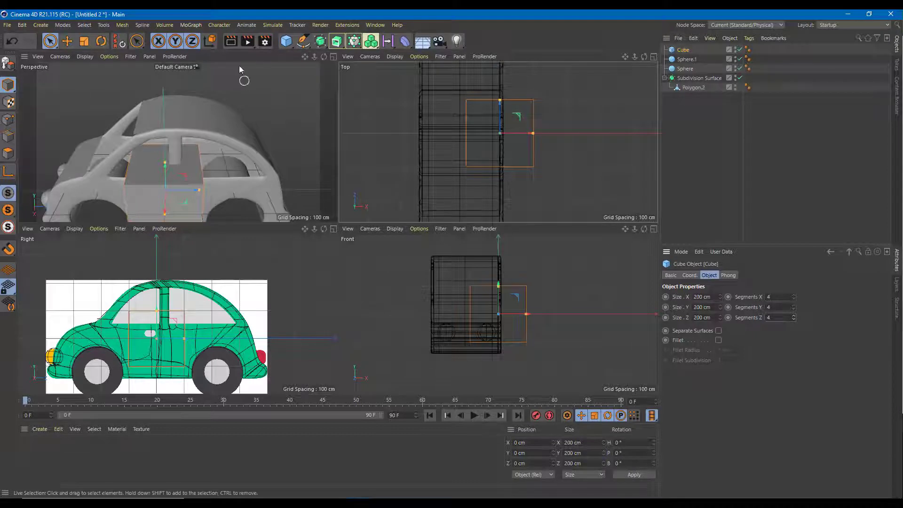
left_click(336, 42)
left_click_drag(693, 52, 692, 51)
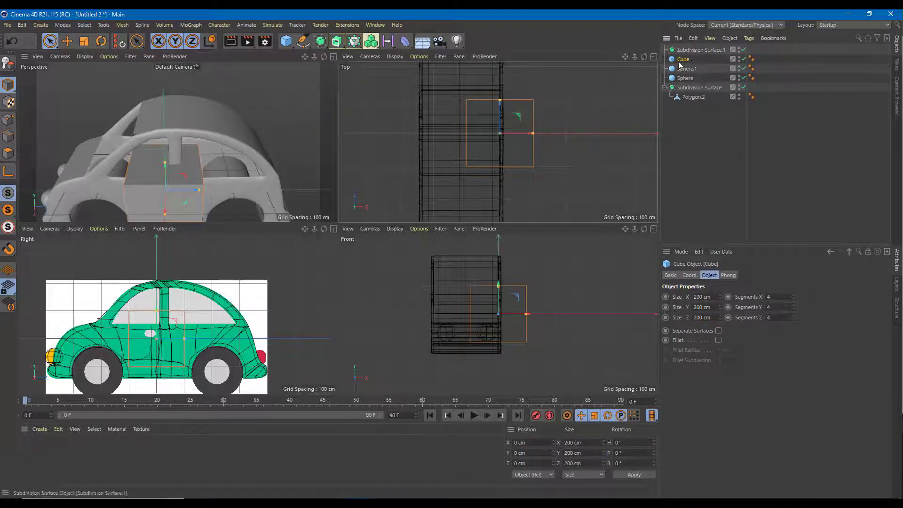
left_click_drag(689, 54, 689, 55)
left_click_drag(310, 159, 241, 179, "alt")
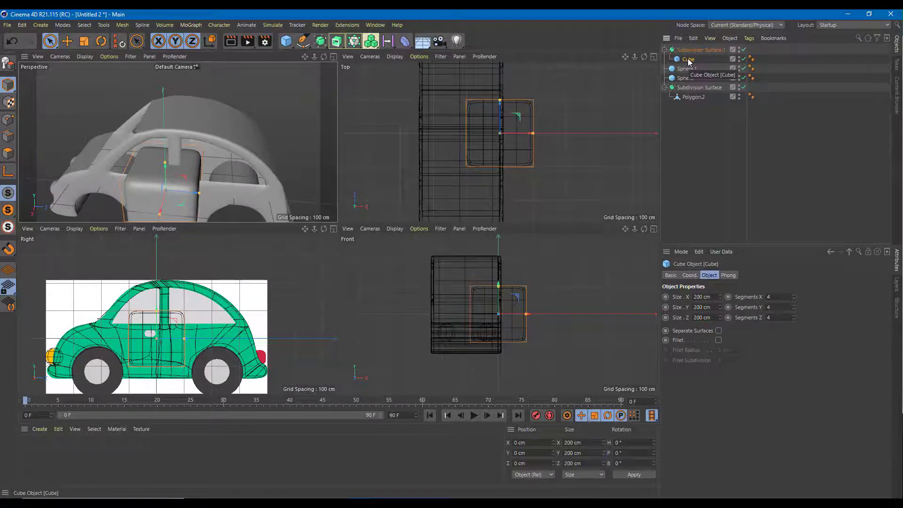
Make the cube editable and scale it down to about 65 × 50 × 41 cm
key("c")
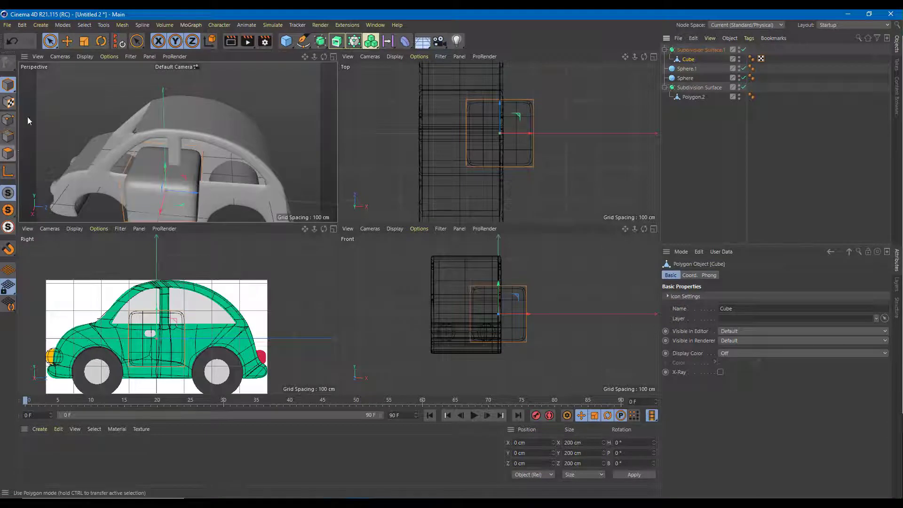
left_click(84, 41)
left_click_drag(192, 194, 167, 184)
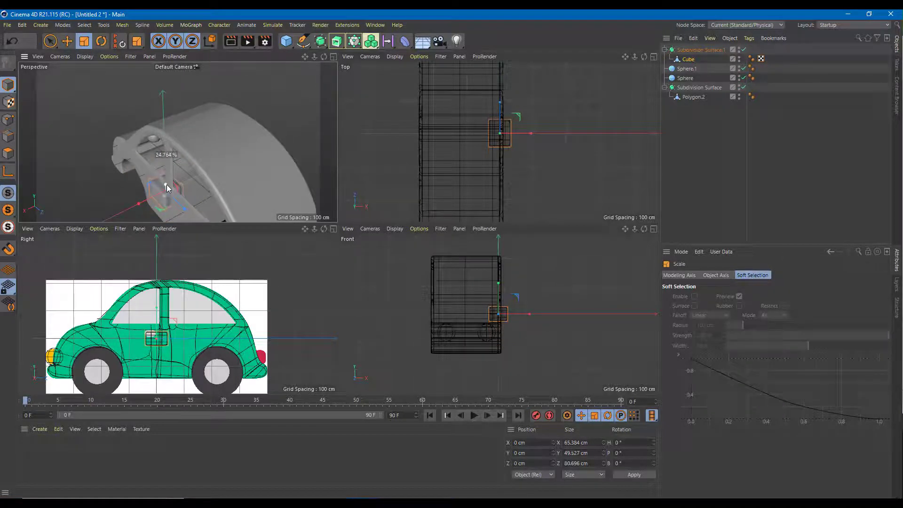
left_click_drag(213, 204, 174, 186, "alt")
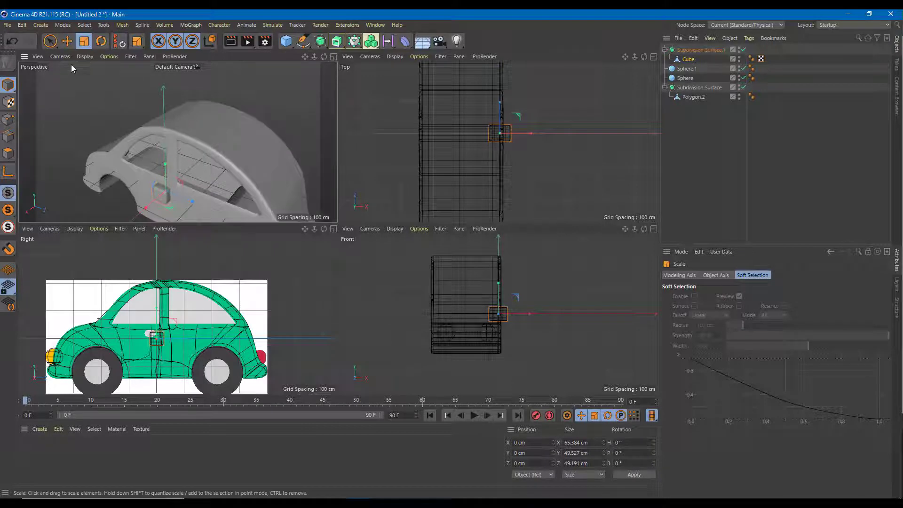
middle_click(243, 303)
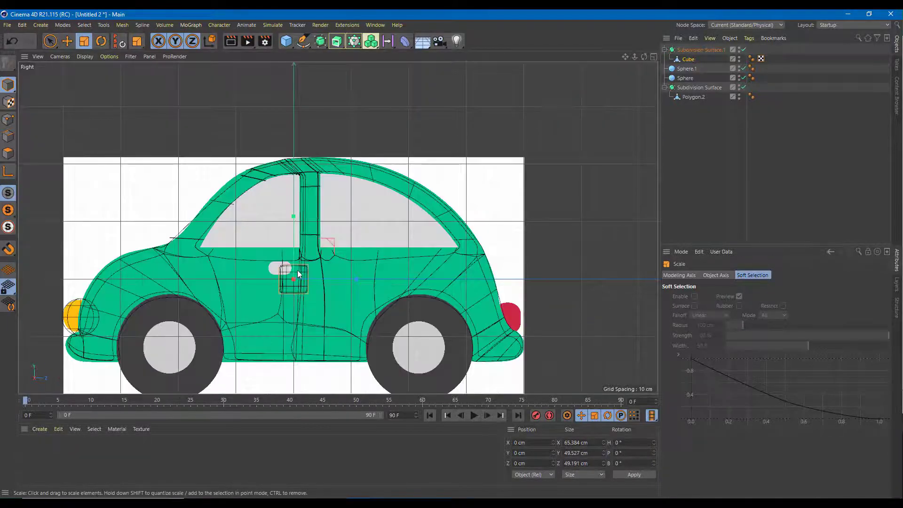
mouse_move(309, 277)
left_mouse_down()
mouse_move(340, 278)
mouse_move(312, 279)
left_mouse_up()
key("9")
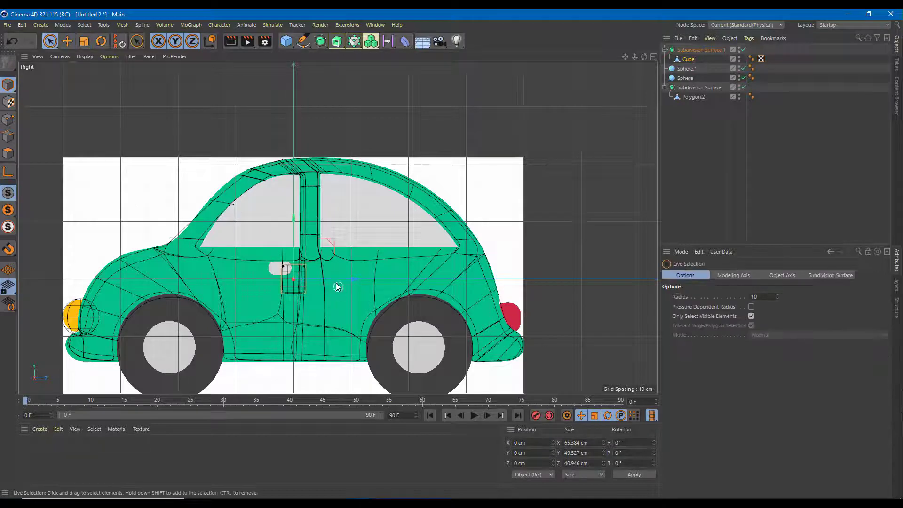
left_click(301, 271)
left_click_drag(345, 278, 436, 289)
key("ctrl+z")
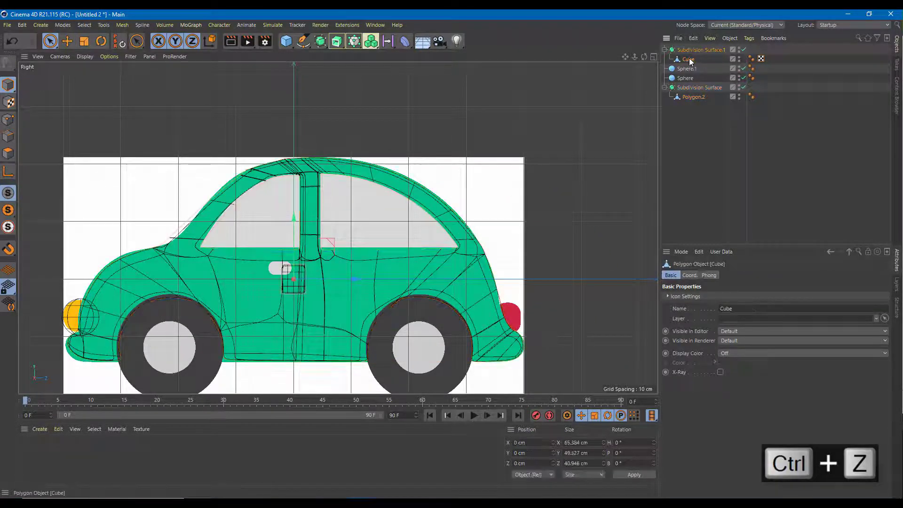
Move the cube's Subdivision Surface onto the reference's red tail light and duplicate it across the car's rear for the second light
left_click(696, 50)
left_click_drag(362, 280, 513, 266)
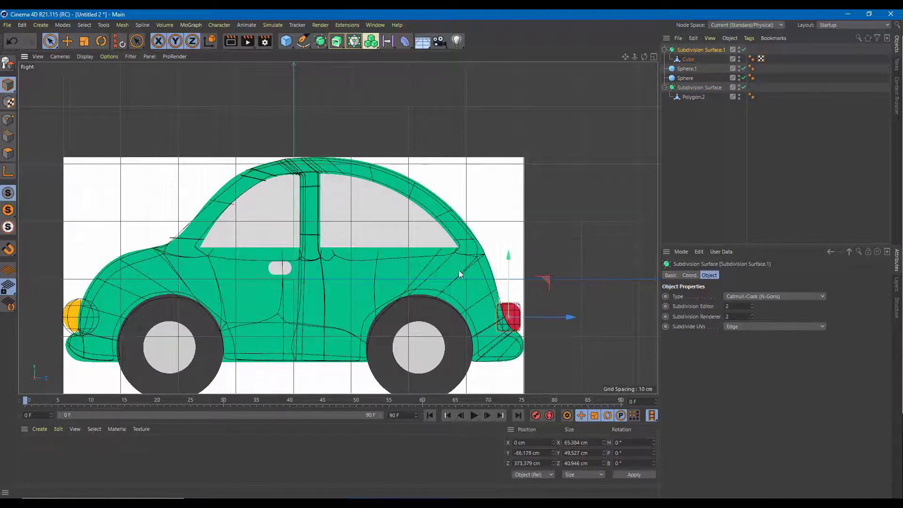
middle_click(452, 270)
middle_click(279, 185)
scroll(358, 206, "down", 4)
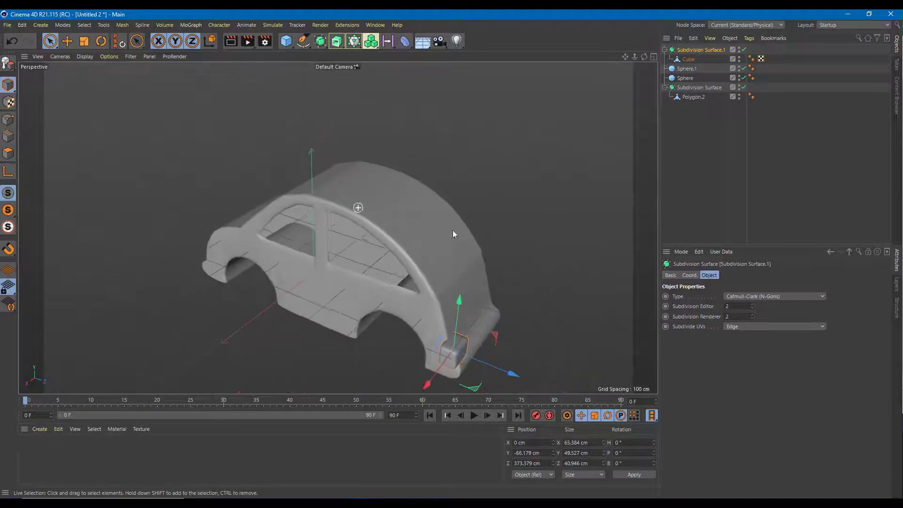
left_click_drag(452, 230, 415, 261, "alt")
left_click_drag(417, 343, 458, 244)
left_click(458, 244)
scroll(458, 244, "up", 2)
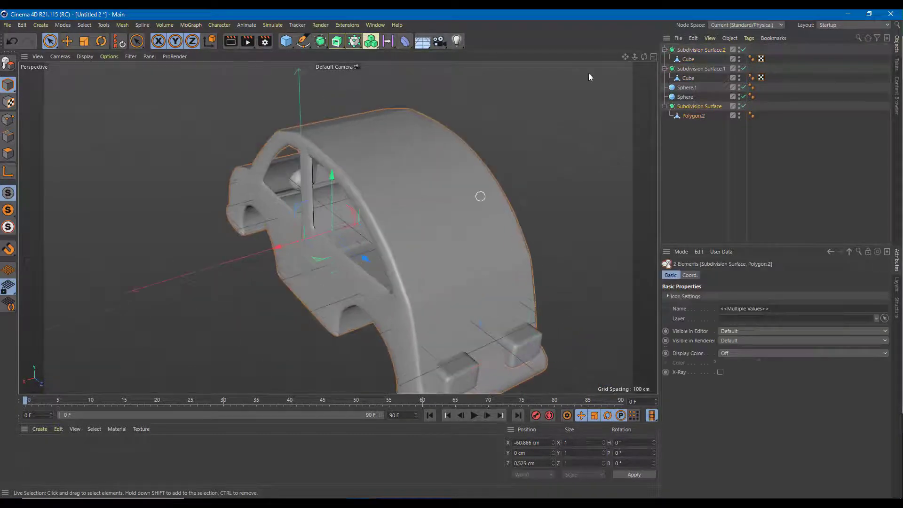
Delete polygons from the upper rear of the car body to open a rear window
left_click(695, 58)
left_click(688, 78)
scroll(455, 174, "up", 2)
left_click_drag(455, 178, 354, 209, "alt")
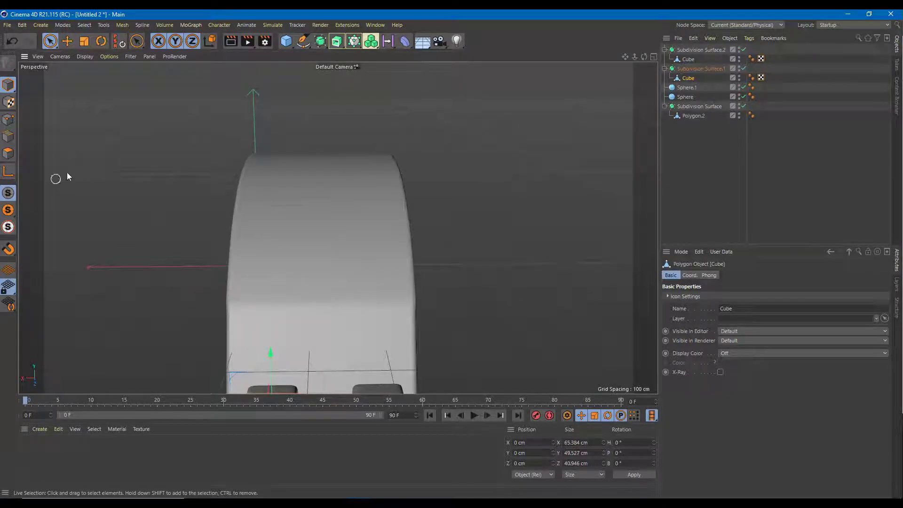
left_click(335, 242)
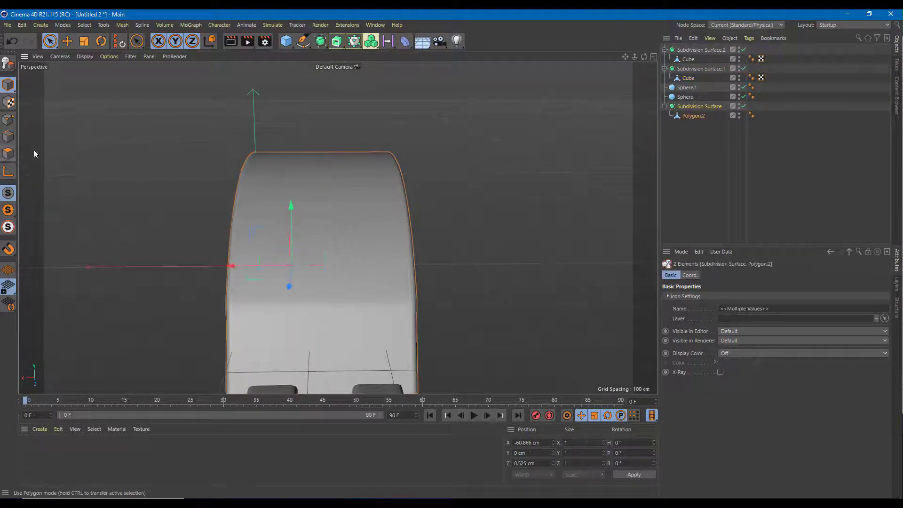
left_click(9, 154)
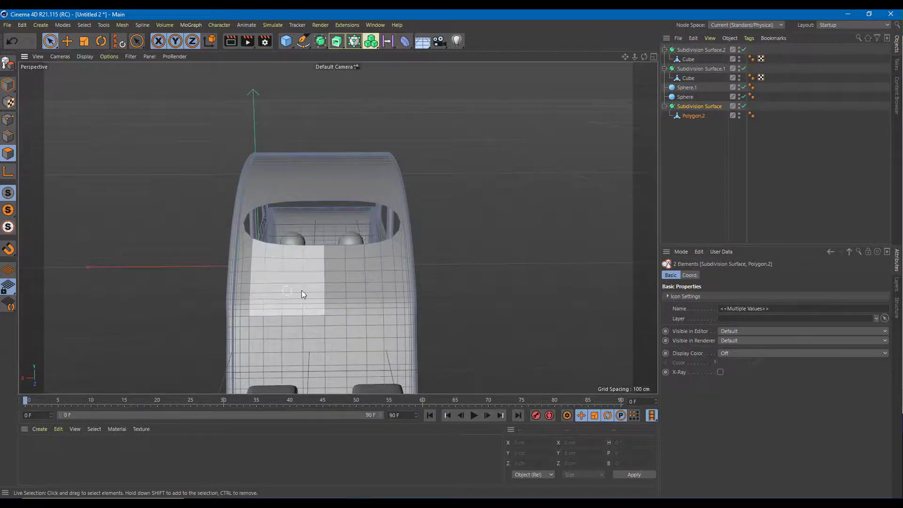
Add a Torus primitive as the base for a wheel
left_click_drag(302, 292, 469, 161, "alt")
middle_click(466, 168)
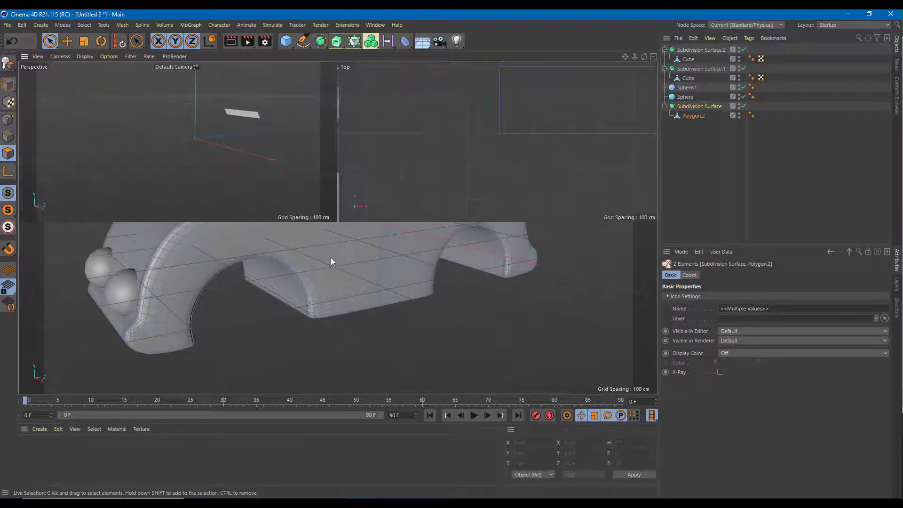
middle_click(241, 311)
scroll(241, 311, "down", 2)
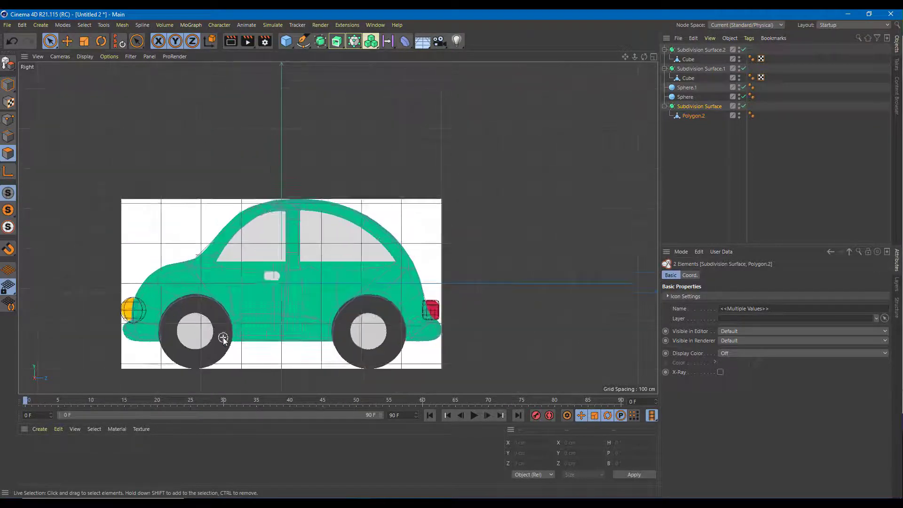
scroll(225, 337, "up", 2)
middle_click_drag(256, 287, 218, 238, "alt")
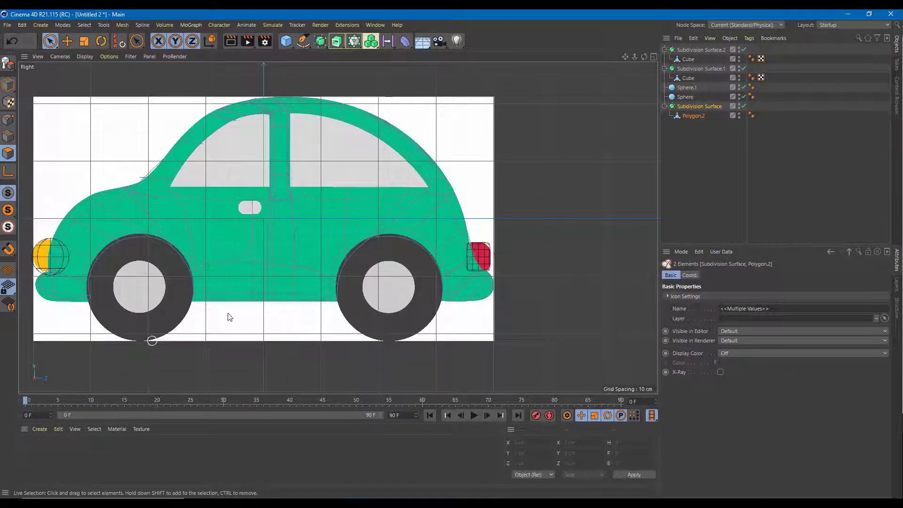
left_click(287, 43)
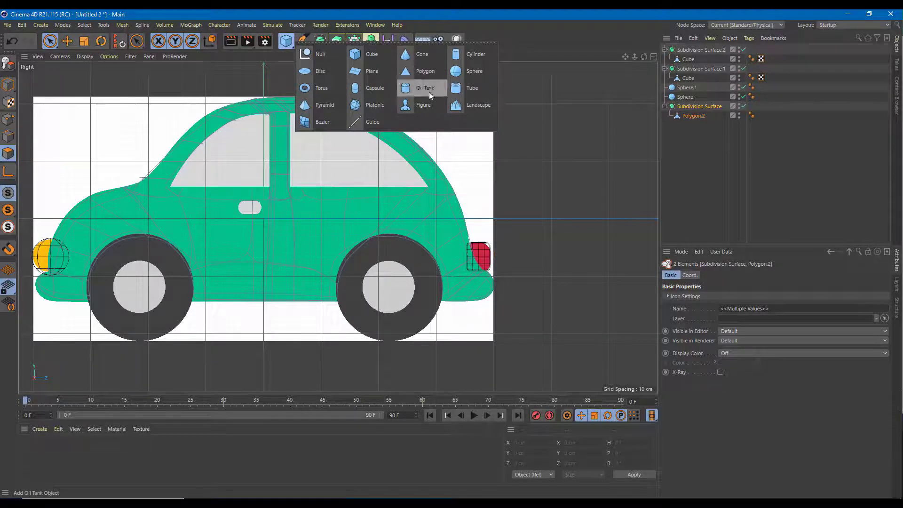
left_click(322, 90)
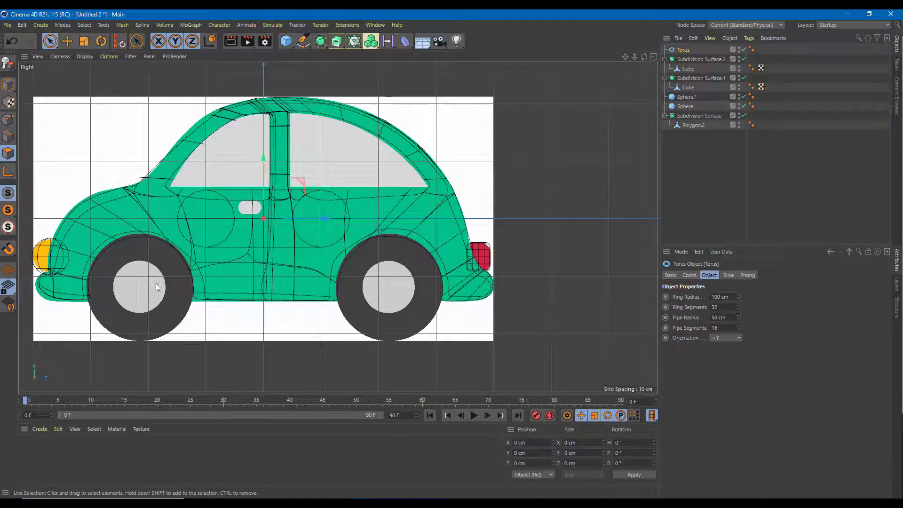
Move the torus along X out beside the car body, to about 215 cm
middle_click(234, 239)
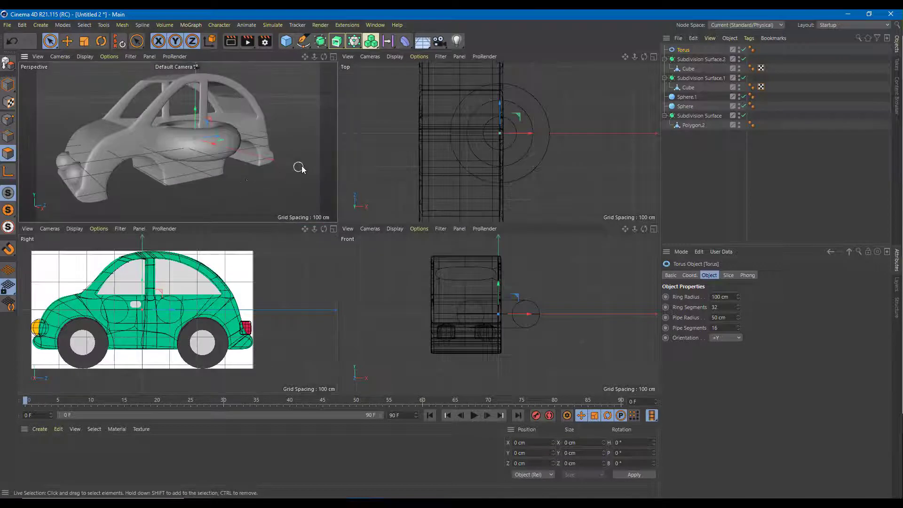
left_click_drag(298, 169, 208, 155, "alt")
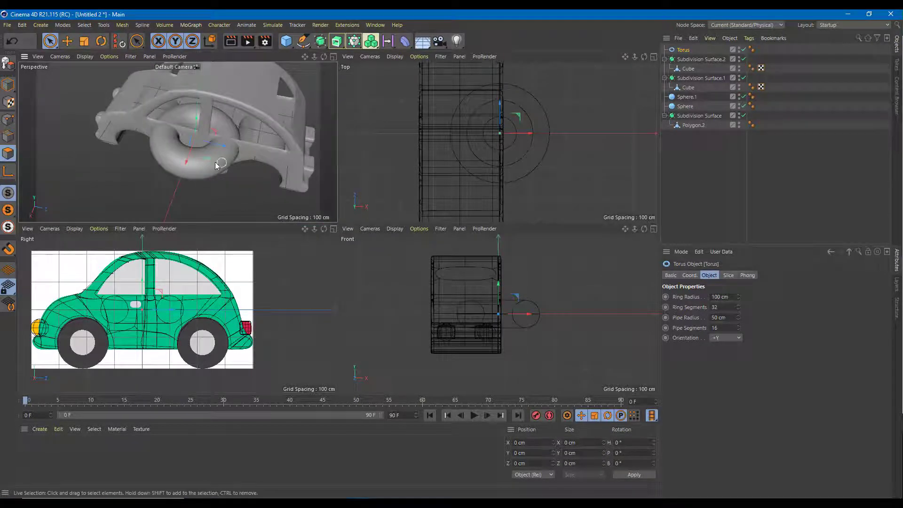
left_click_drag(187, 160, 166, 220)
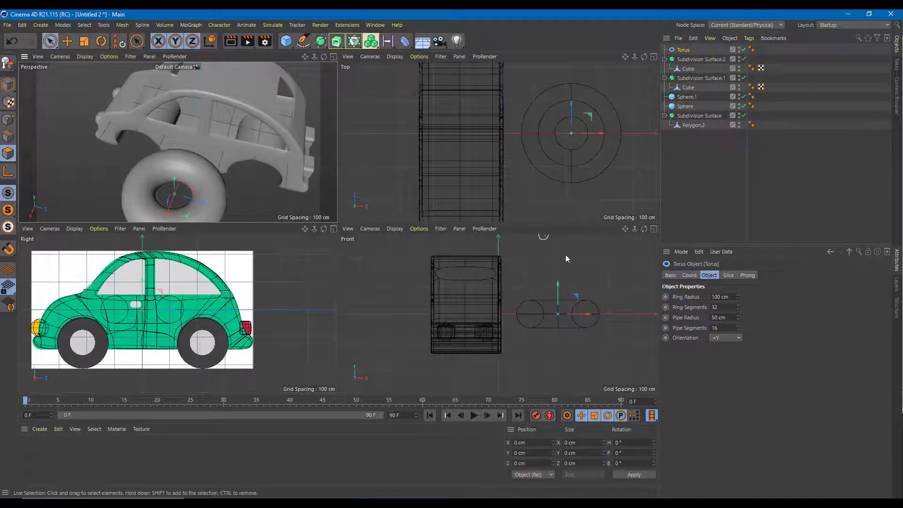
scroll(565, 259, "up", 2)
left_click_drag(282, 168, 306, 146, "alt")
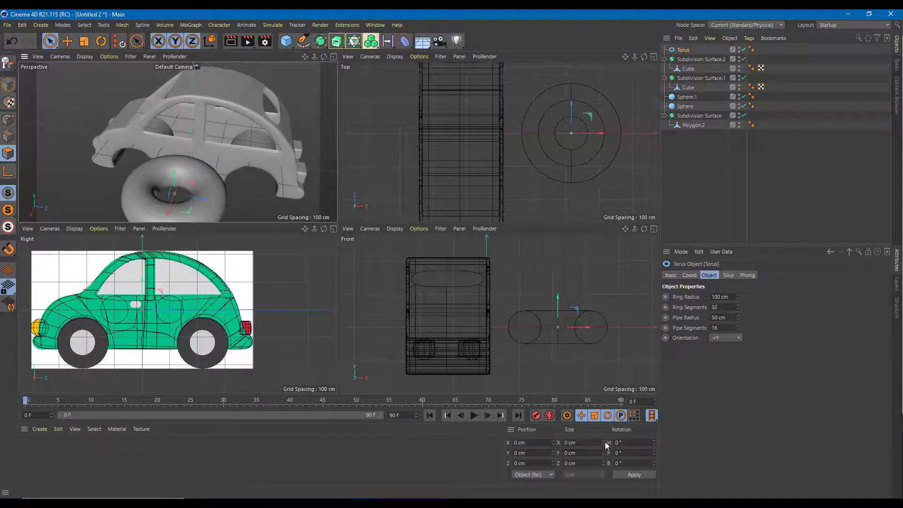
left_click(101, 40)
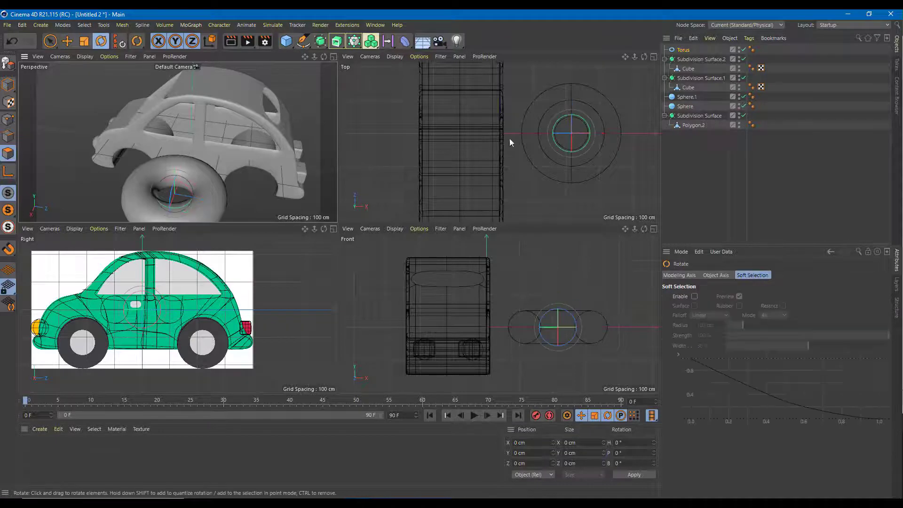
left_click_drag(572, 128, 571, 168)
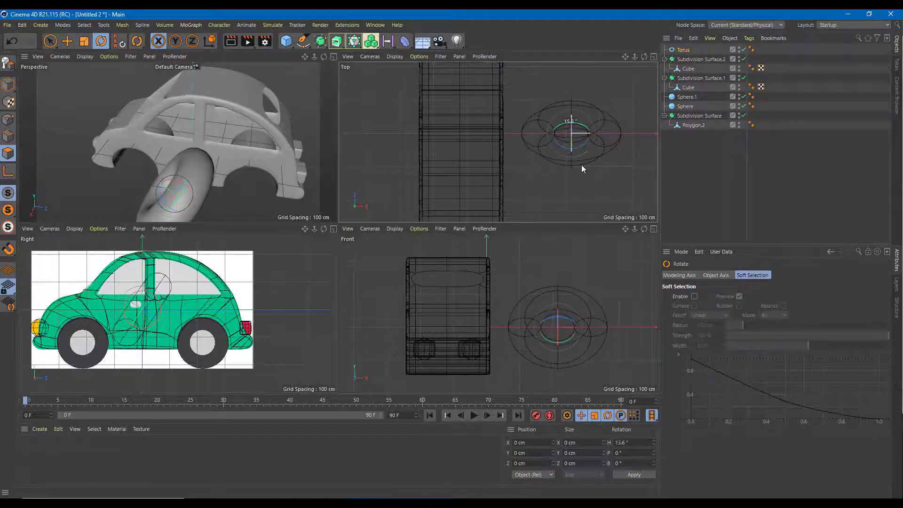
key("ctrl+z")
key("ctrl+z")
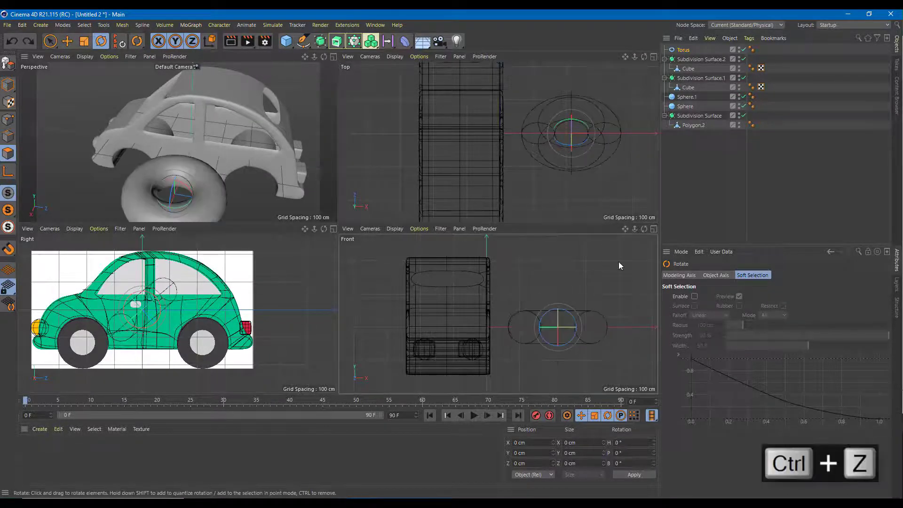
left_click_drag(567, 123, 571, 141)
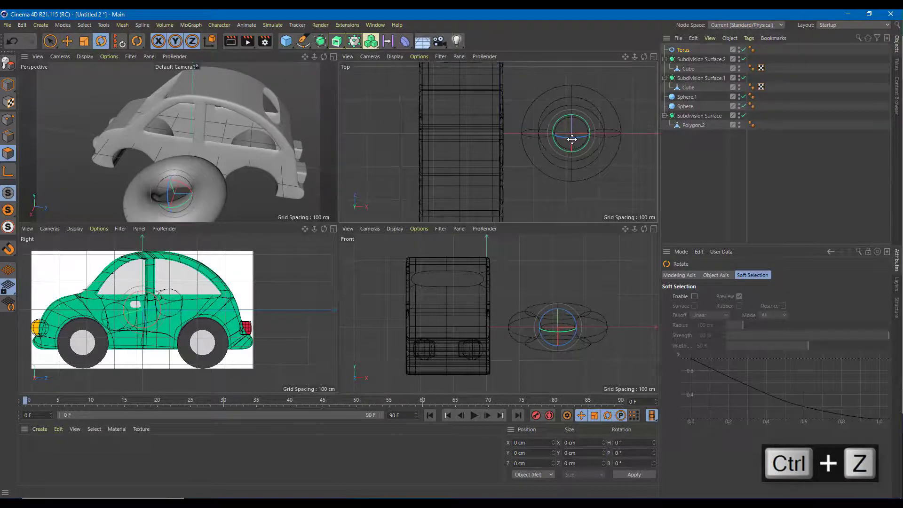
key("ctrl+z")
left_click(672, 275)
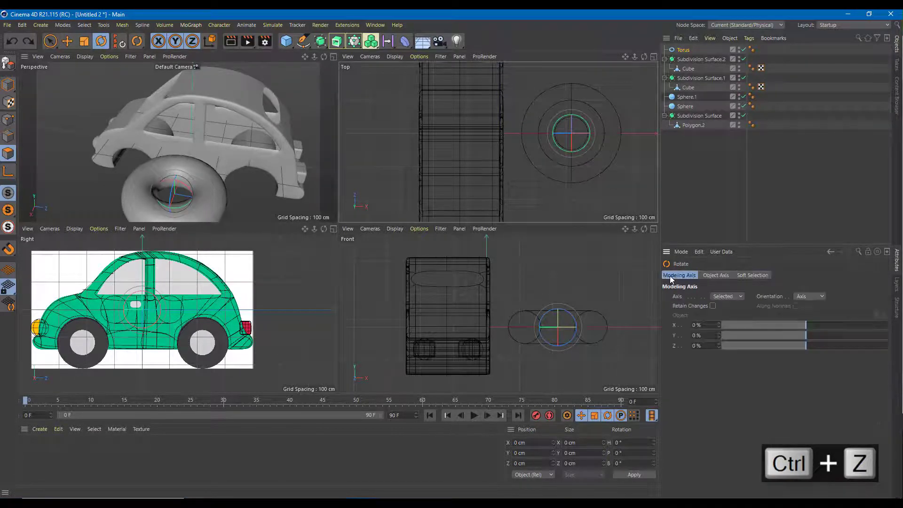
left_click(741, 275)
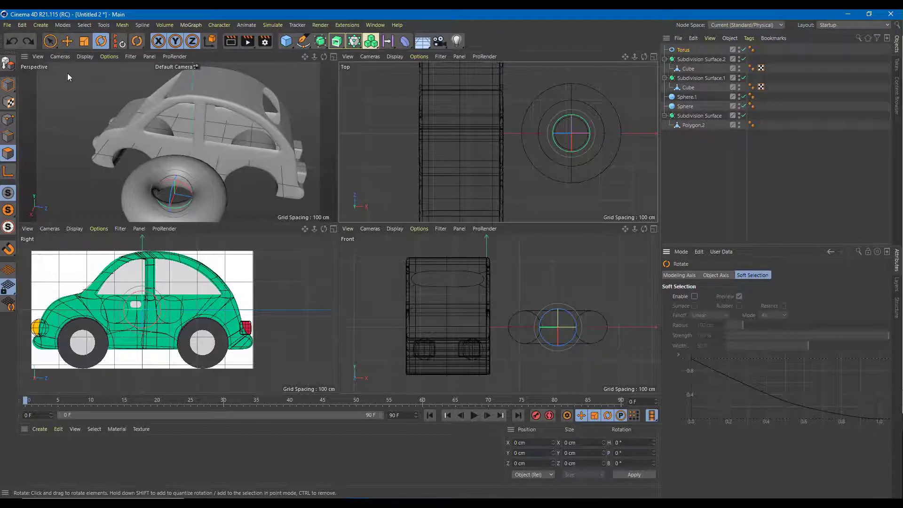
Switch to Model mode and rotate the torus to a pitch of 90°
left_click(50, 41)
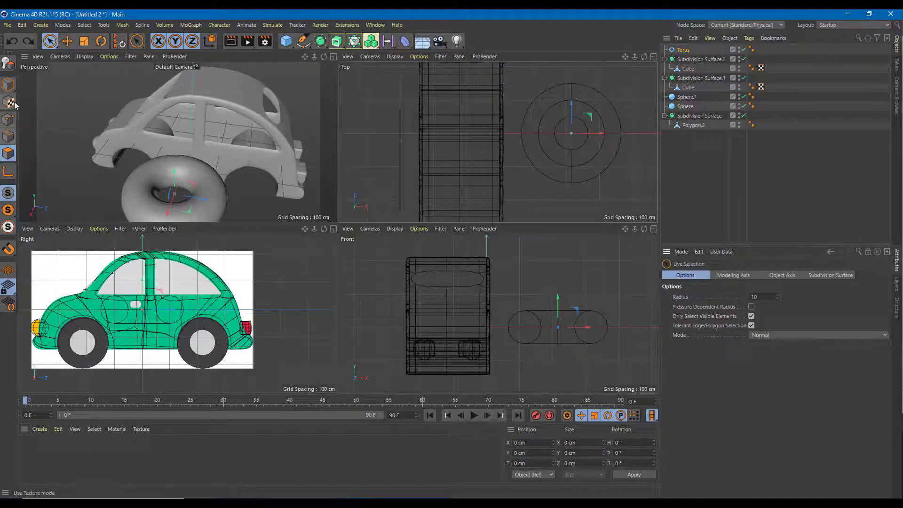
left_click(8, 86)
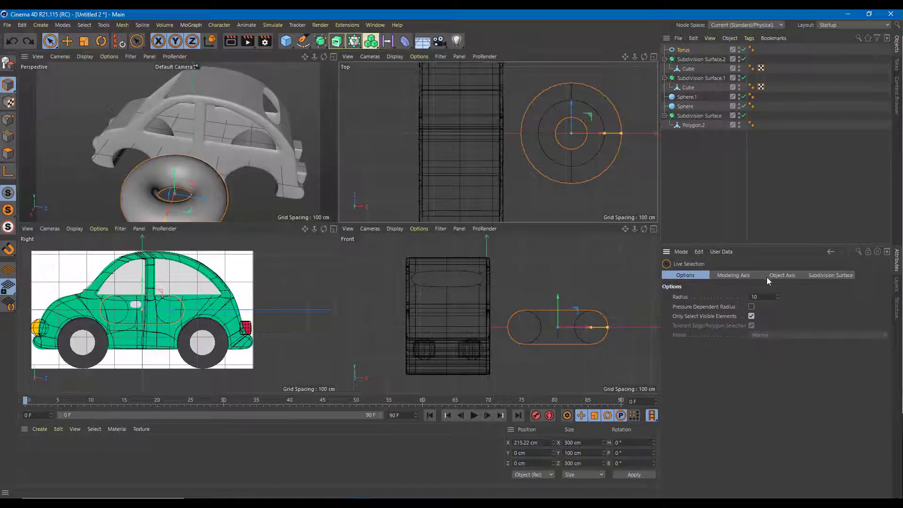
left_click(734, 275)
left_click(785, 275)
left_click(827, 274)
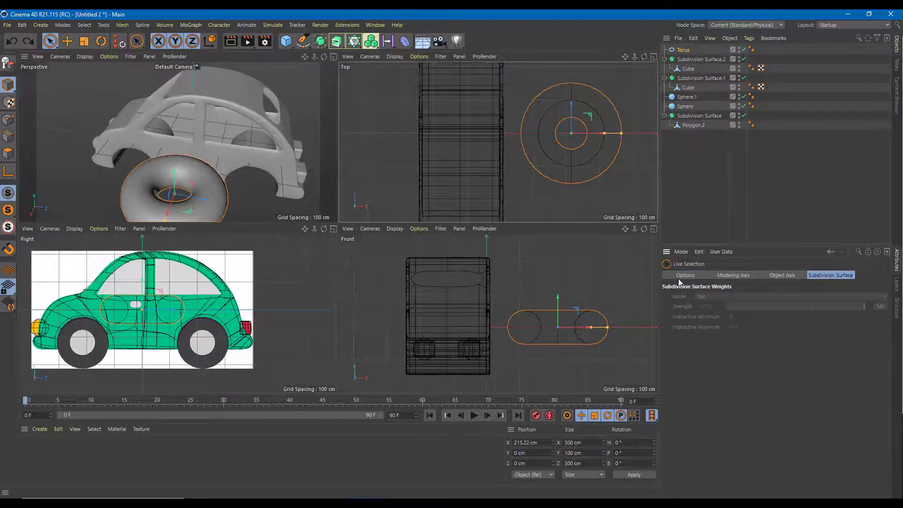
left_click(101, 41)
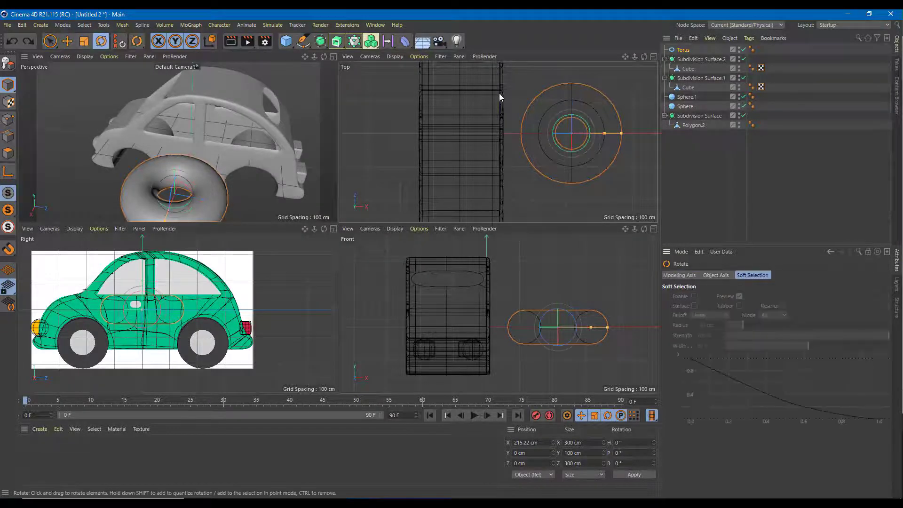
left_click_drag(572, 139, 581, 178)
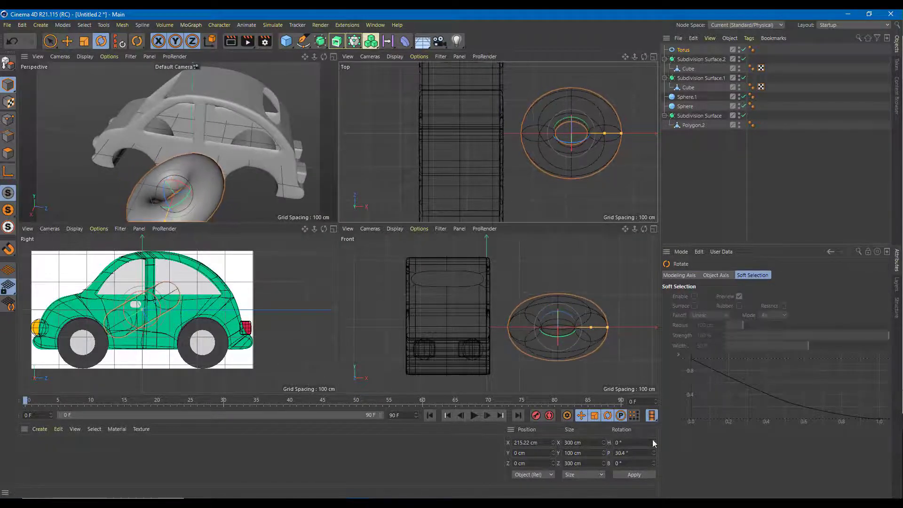
type("90")
key("Return")
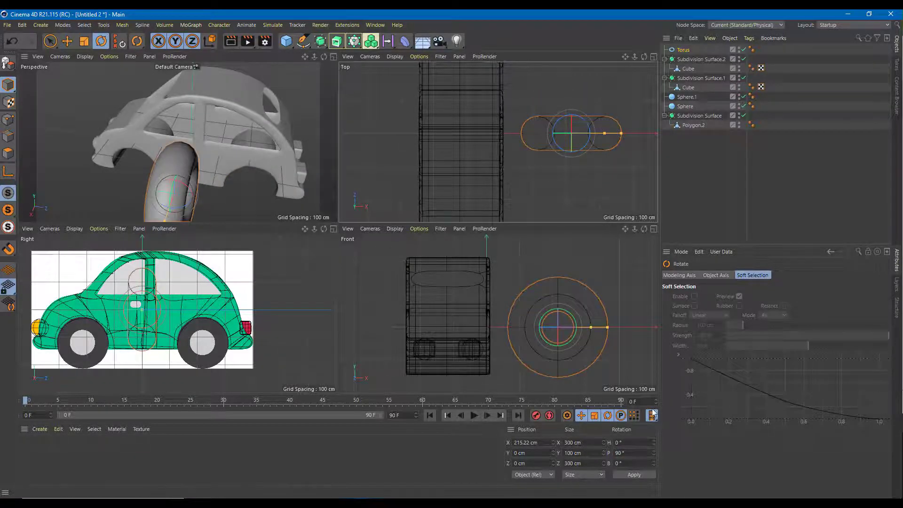
Rotate the torus to a bank of 90° so that it faces sideways like a wheel
left_click_drag(555, 328, 671, 427)
type("9")
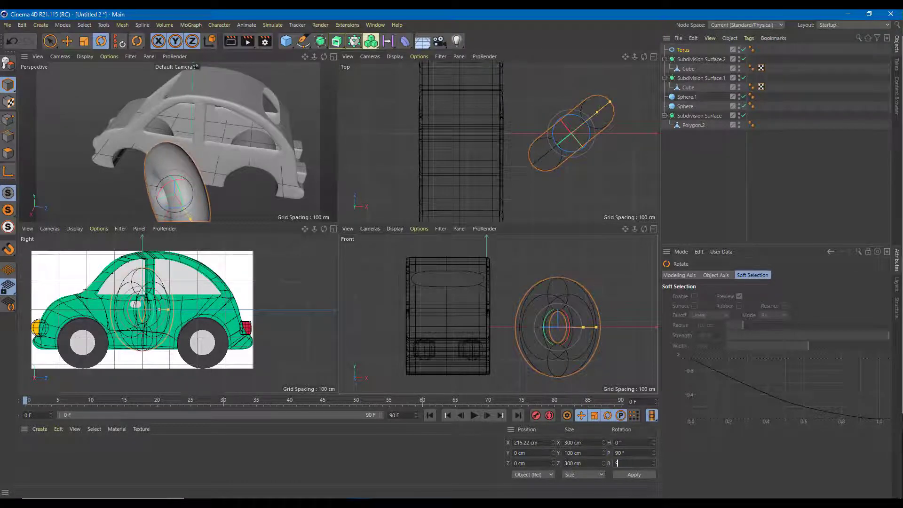
type("0")
key("Return")
Scale the torus uniformly to about 179 cm across and move it along Z to about -222 cm, above the reference's front wheel
scroll(188, 323, "down", 1)
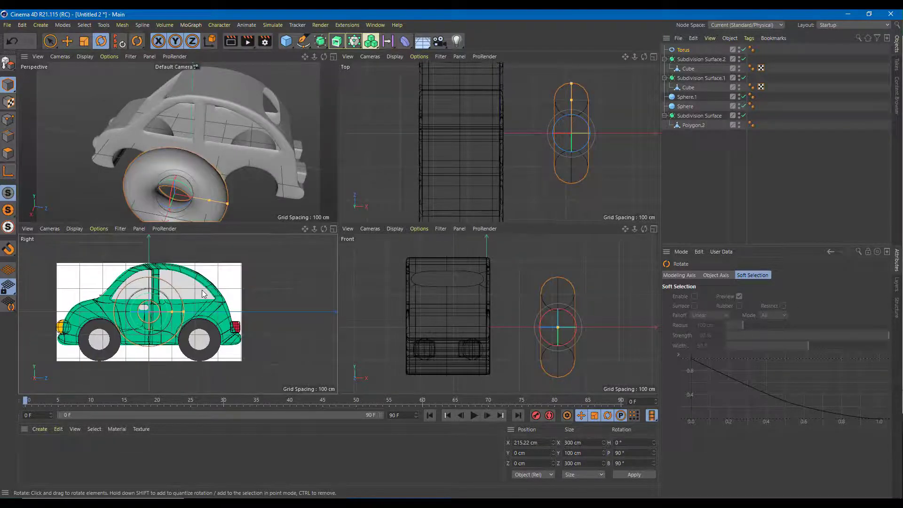
scroll(194, 294, "up", 1)
scroll(142, 314, "down", 1)
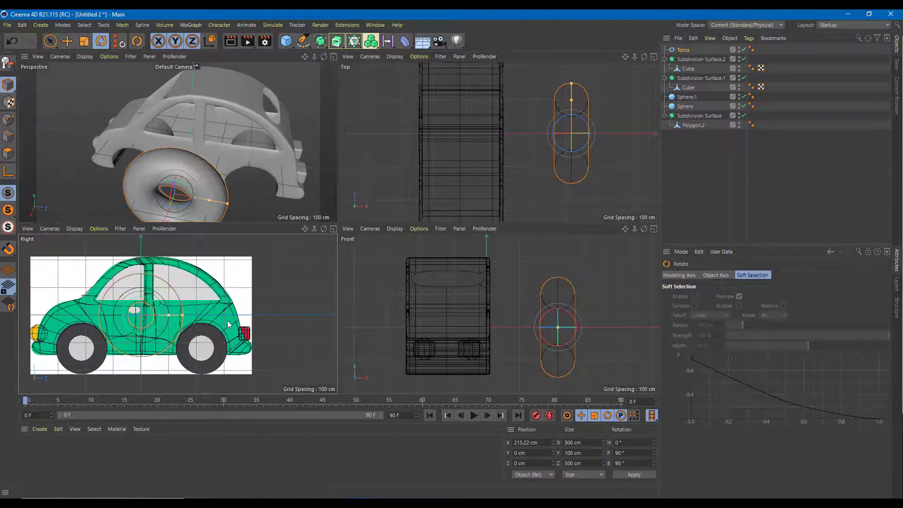
left_click(269, 306)
middle_click(267, 295)
scroll(267, 295, "up", 2)
scroll(284, 244, "up", 1)
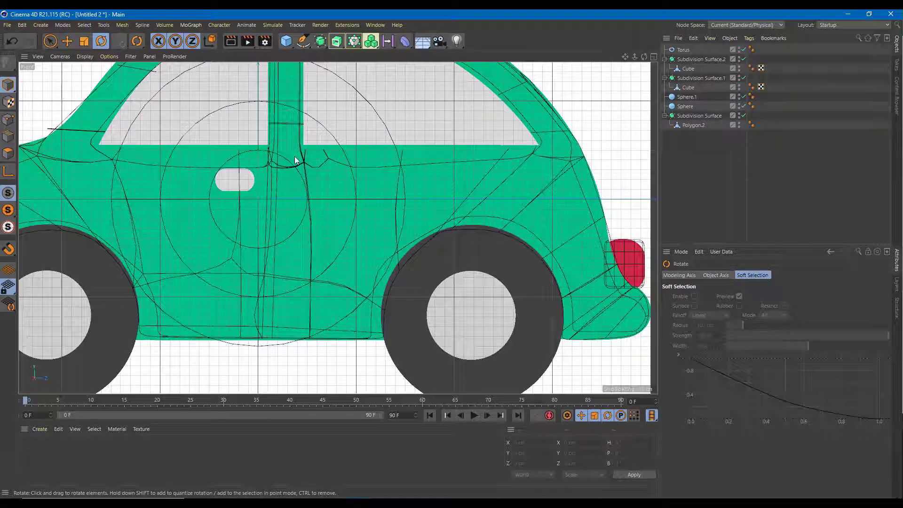
left_click(677, 50)
middle_click_drag(401, 182, 489, 180, "alt")
left_click(82, 42)
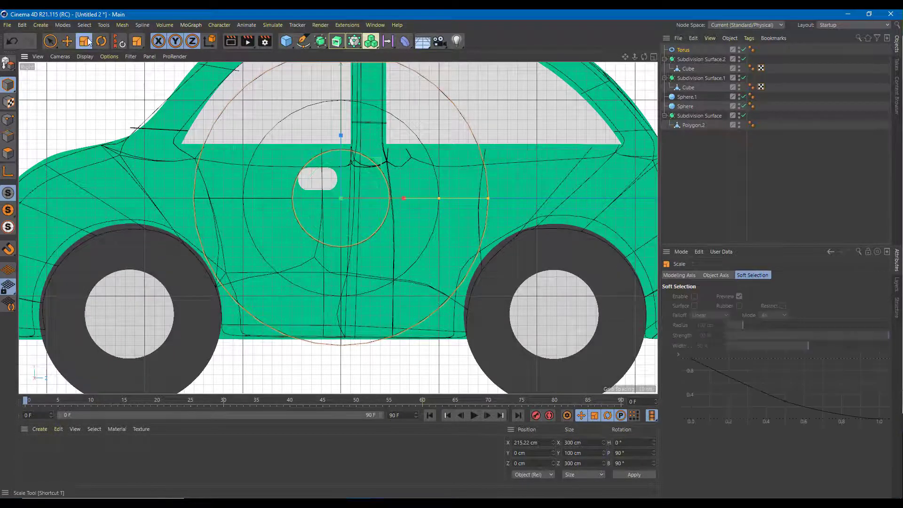
left_click_drag(401, 208, 125, 247)
Move the torus onto the reference's front wheel at about Y -120 cm, Z -215 cm and enlarge its diameter to about 189 cm
left_click(60, 46)
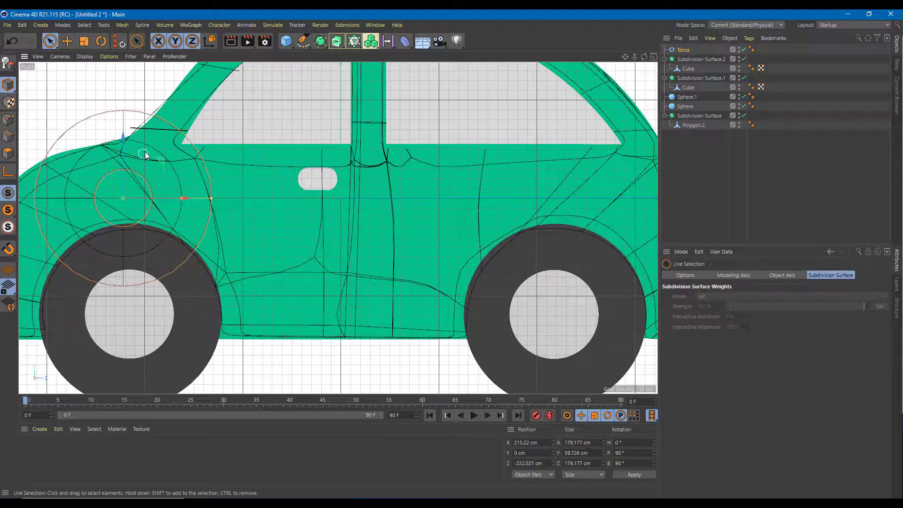
left_click_drag(126, 142, 138, 254)
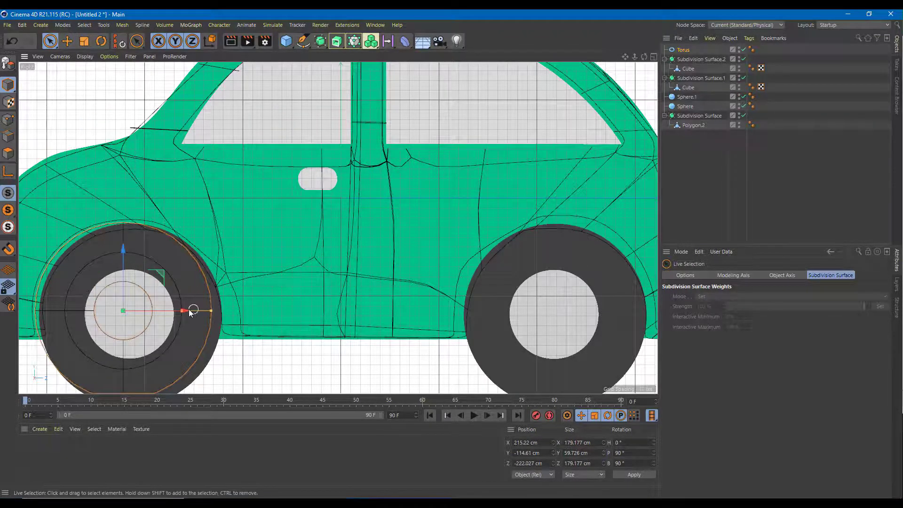
left_click_drag(188, 309, 194, 312)
mouse_move(132, 248)
left_mouse_down()
mouse_move(131, 261)
mouse_move(135, 254)
left_mouse_up()
left_click(84, 41)
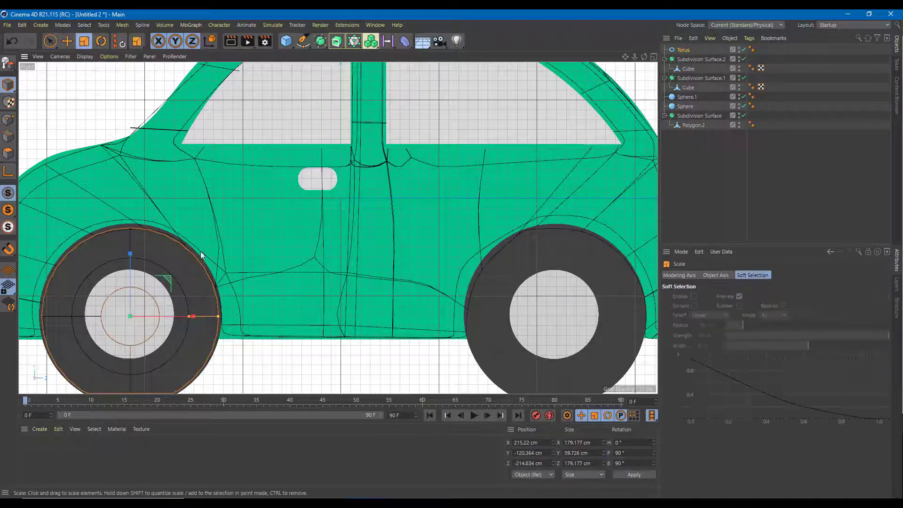
left_click_drag(190, 311, 194, 317)
middle_click(231, 262)
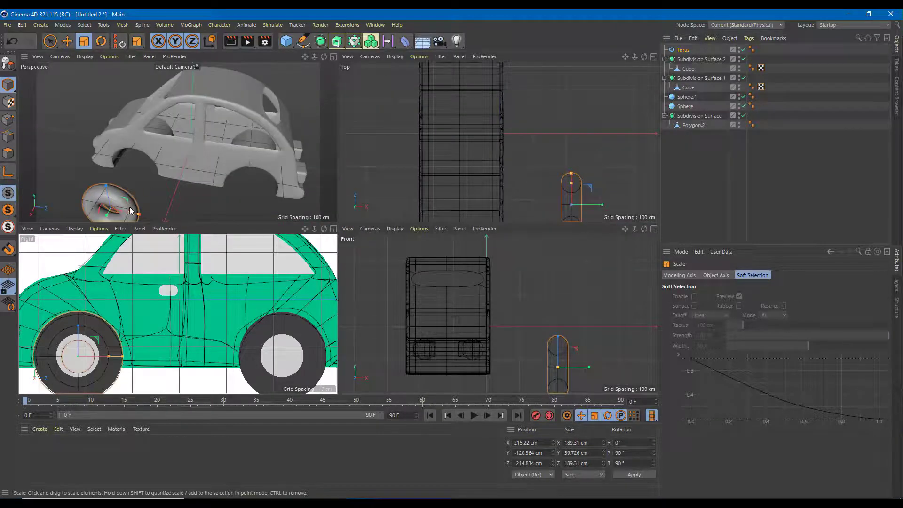
Add a Cylinder primitive as the base for the wheel's hub
left_click_drag(130, 210, 205, 176, "alt")
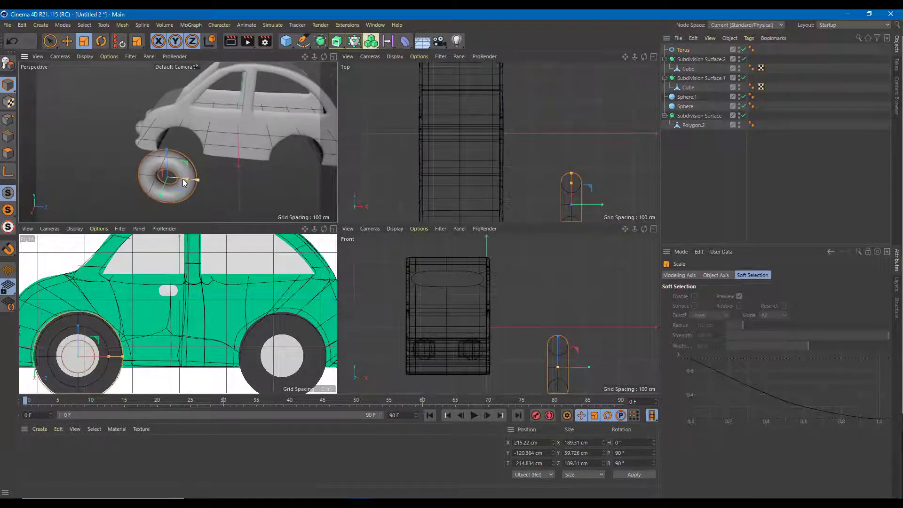
left_click(286, 42)
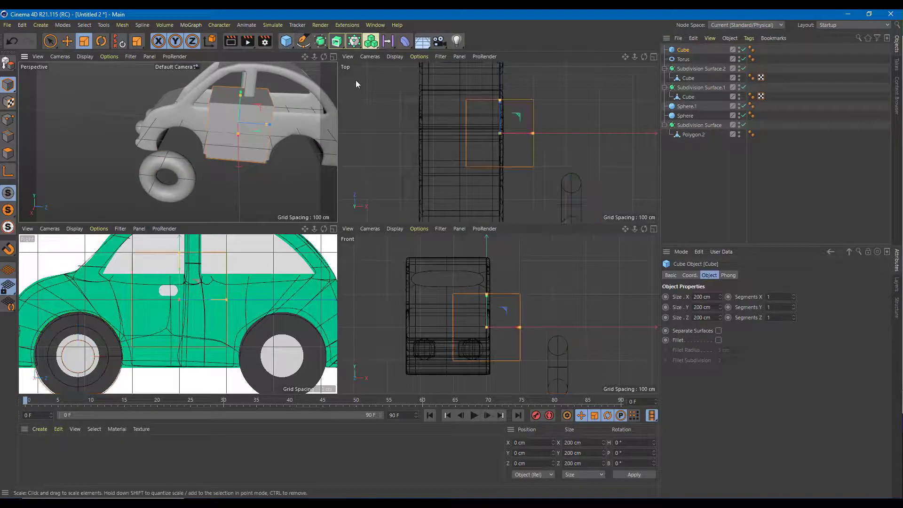
key("ctrl+z")
left_click(287, 43)
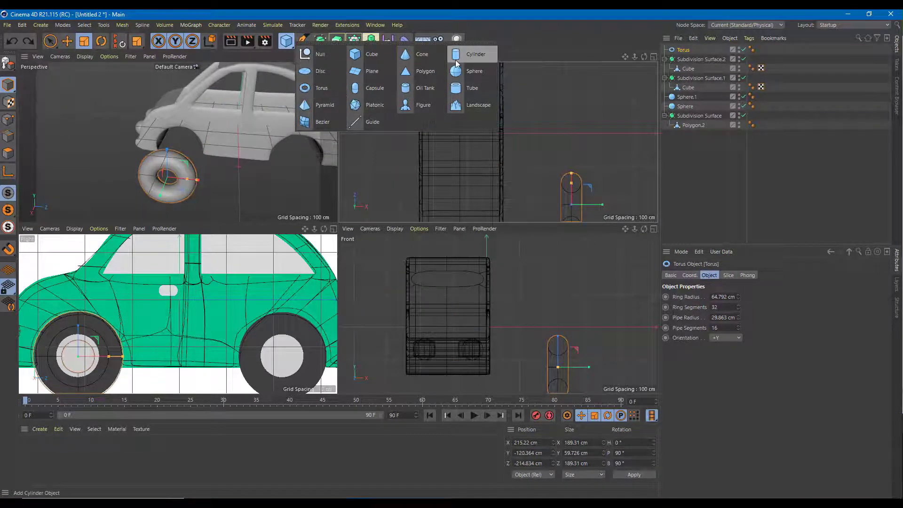
left_click(473, 54)
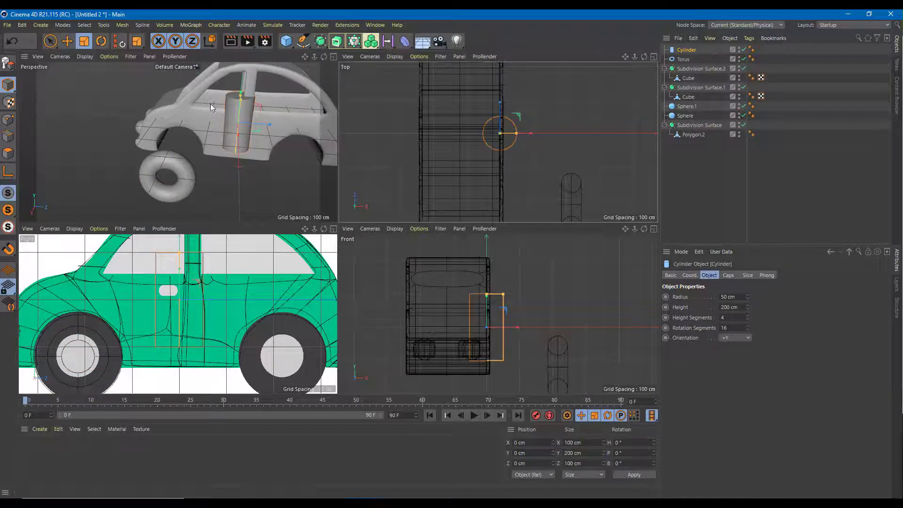
left_click(101, 40)
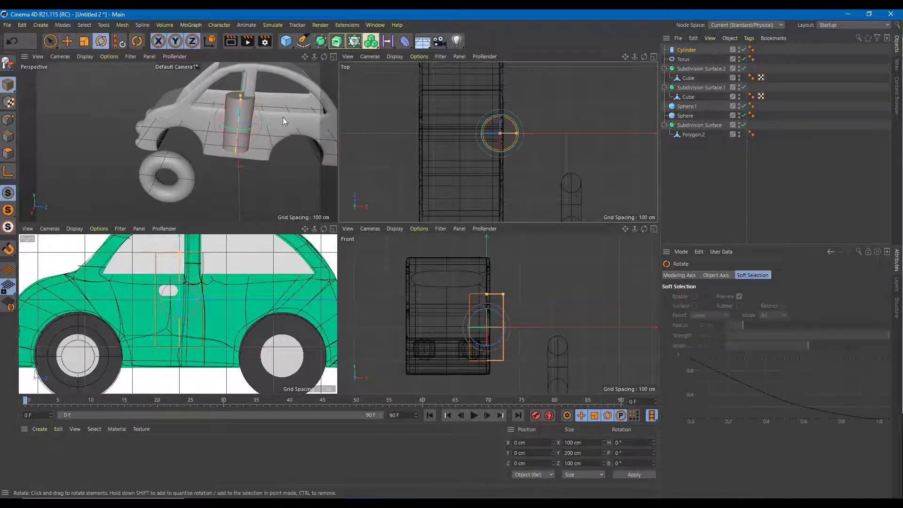
left_click_drag(242, 122, 340, 209)
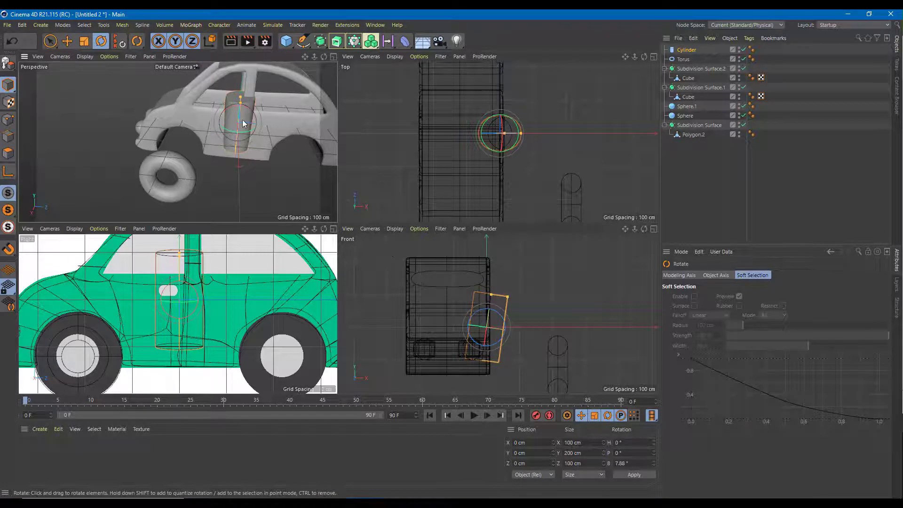
key("ctrl+z")
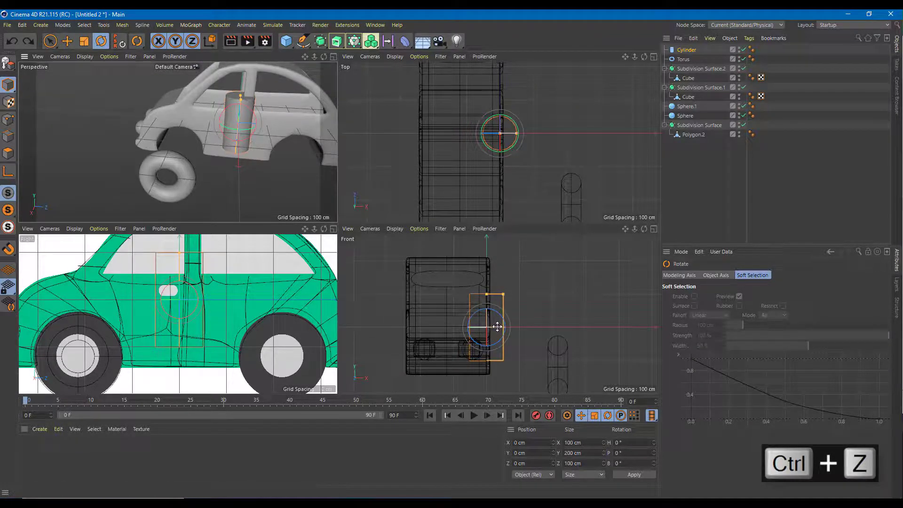
left_click_drag(497, 326, 477, 339)
key("ctrl+z")
key("ctrl+z")
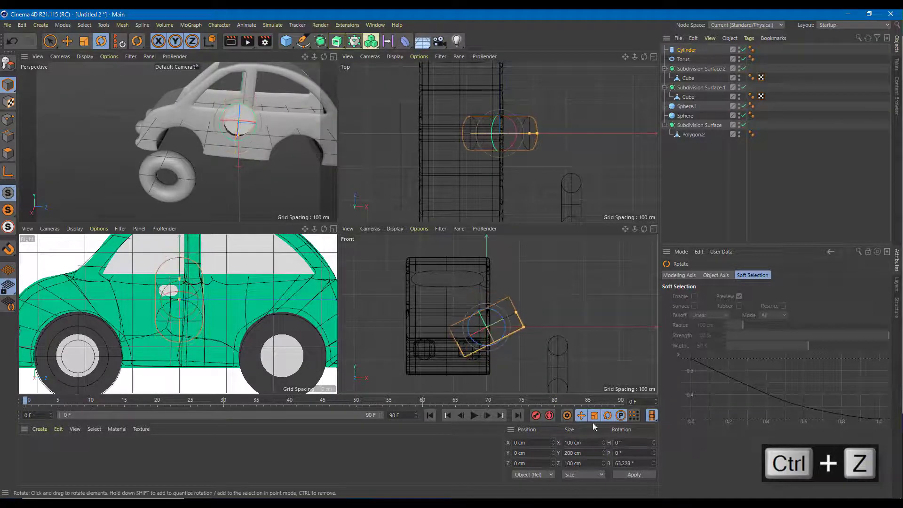
Set the cylinder's bank rotation to 90° and its height to 38 cm
left_click(628, 463)
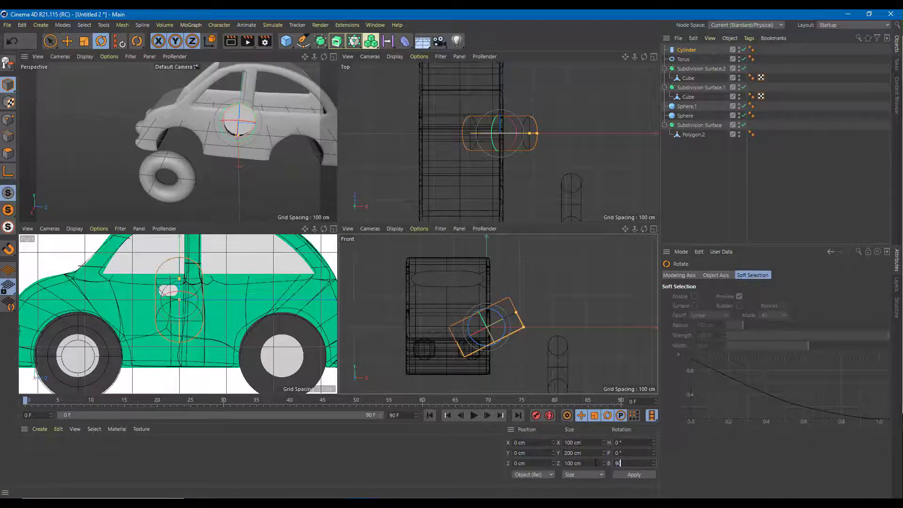
type("90")
key("Return")
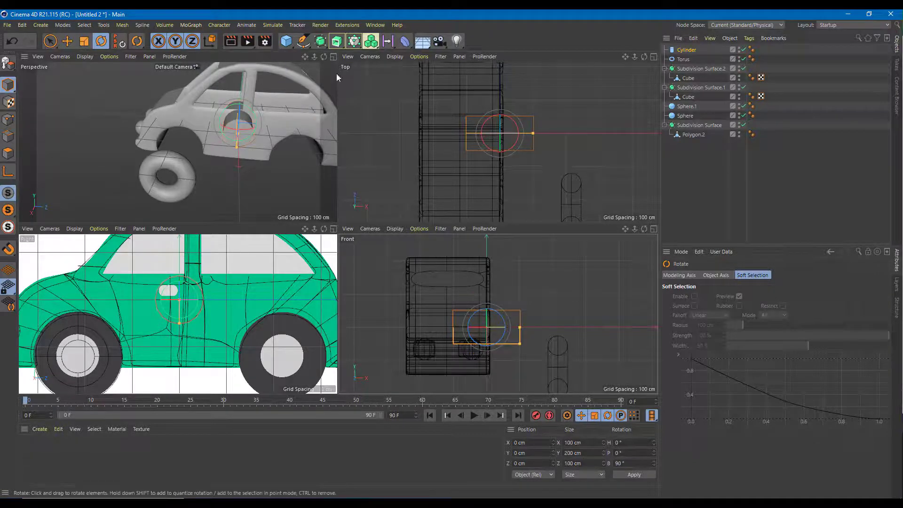
left_click(687, 49)
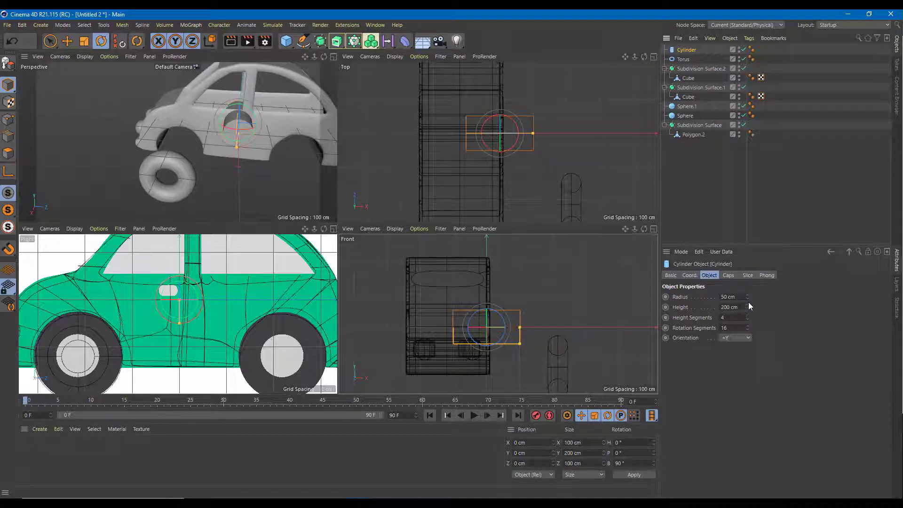
left_click_drag(747, 307, 698, 307)
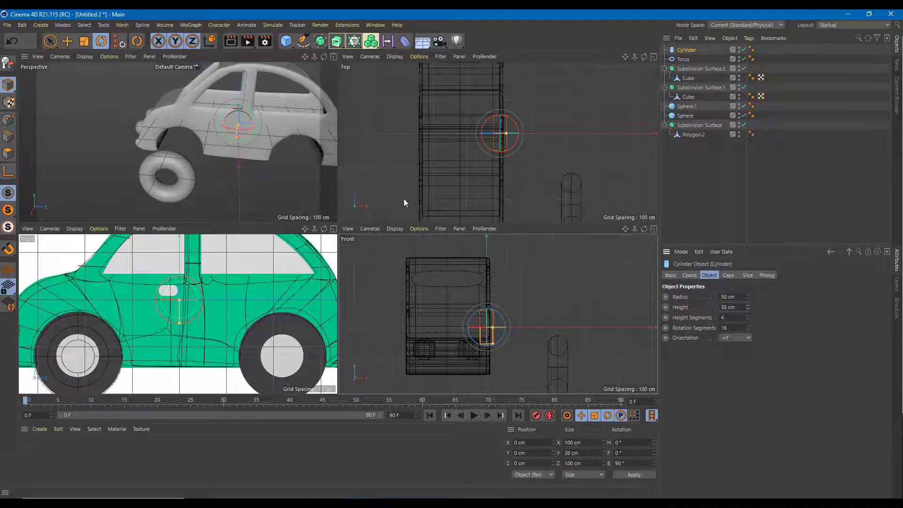
Move the cylinder into the torus's centre on the front wheel, at about X 220 cm, Y -119 cm, Z -216 cm
key("e")
left_click_drag(304, 188, 232, 194, "alt")
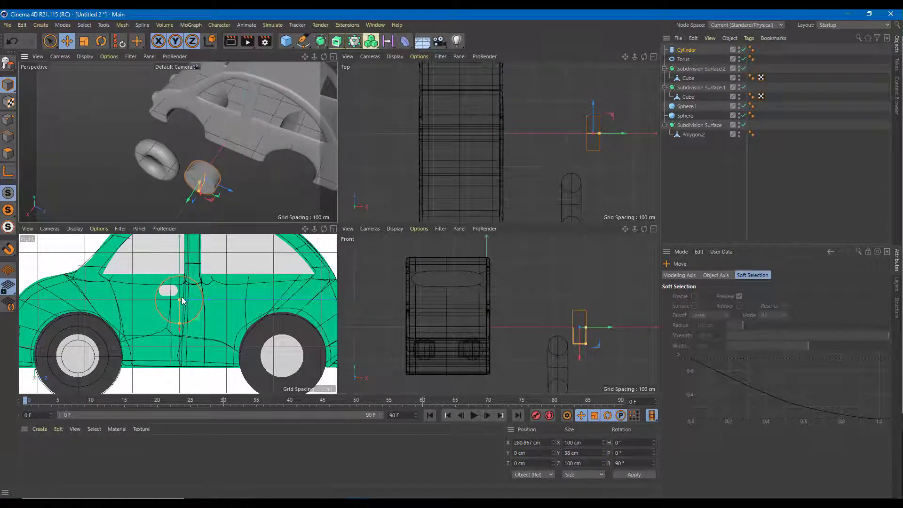
left_click_drag(191, 304, 80, 381)
left_click_drag(117, 355, 110, 361, "alt")
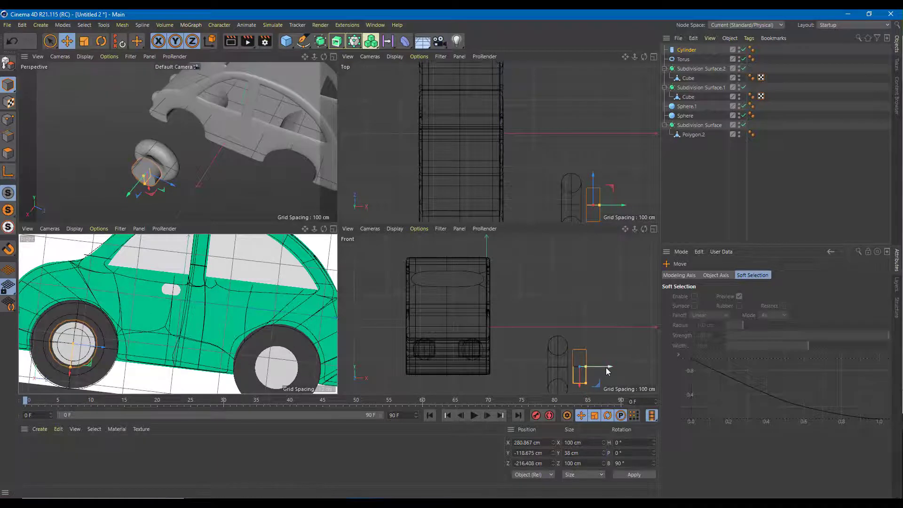
left_click_drag(607, 369, 588, 371)
left_click_drag(166, 143, 217, 166, "alt")
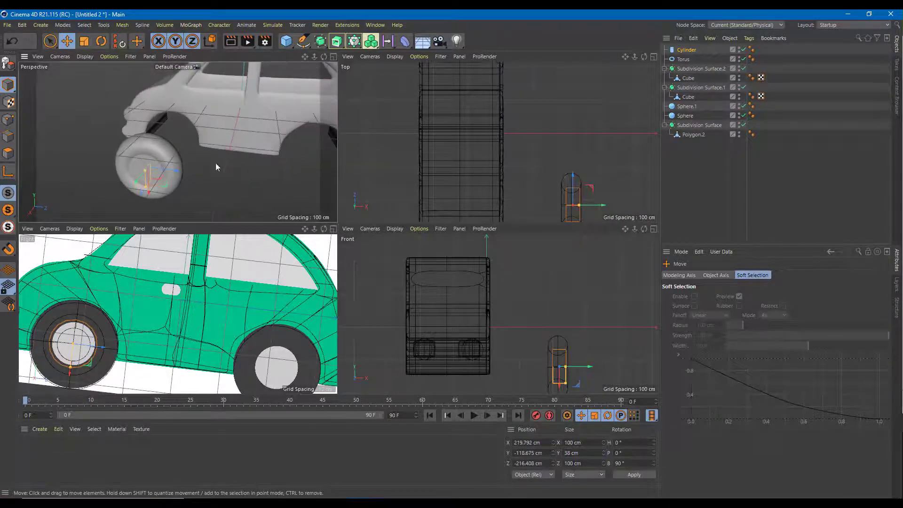
left_click(140, 163, "shift")
left_click(198, 187)
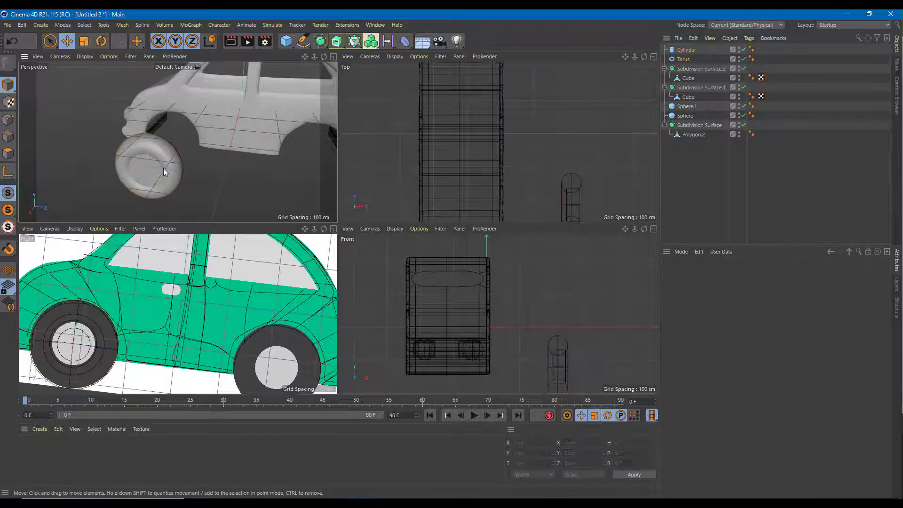
left_click(163, 168)
left_click(159, 149, "shift")
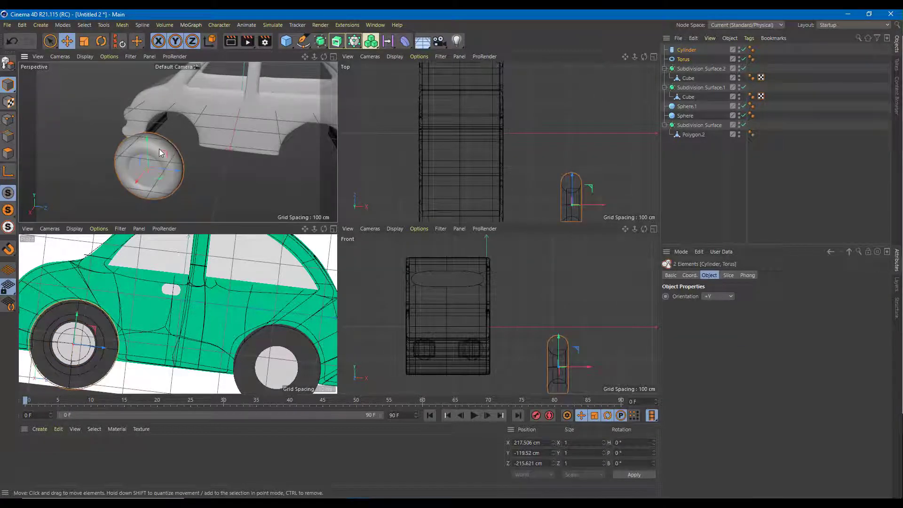
left_click(726, 144)
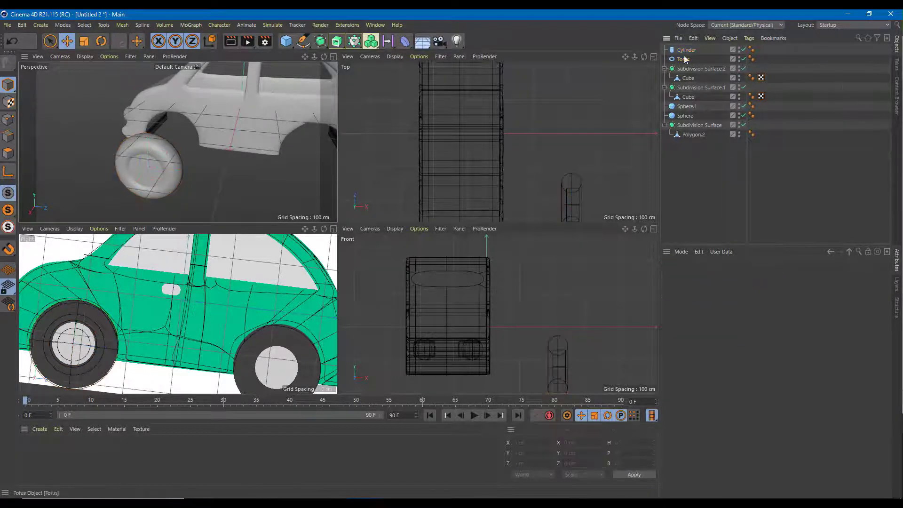
Make the cylinder a child of the torus and move the torus along X to the car's side, at about -5 cm
left_click_drag(686, 50, 687, 60)
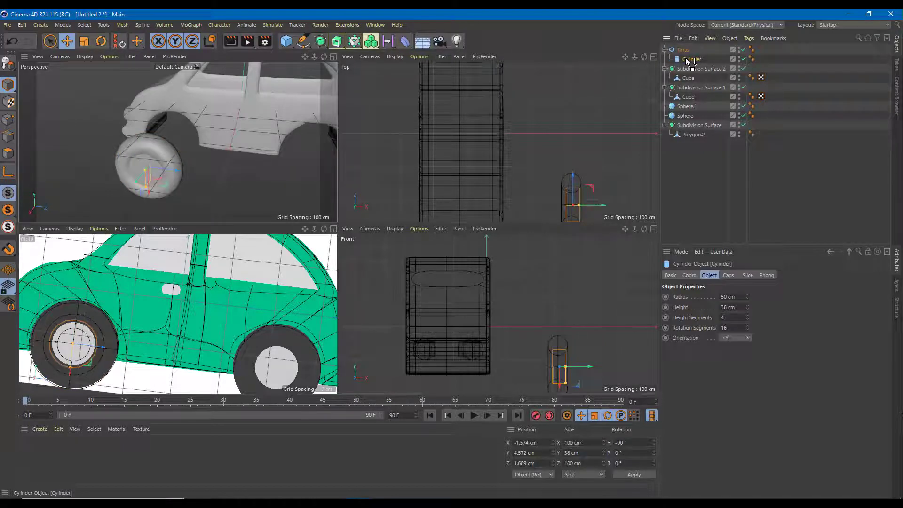
left_click(683, 50)
left_click_drag(159, 185, 203, 146, "alt")
scroll(202, 142, "down", 3)
left_click_drag(179, 174, 277, 151, "alt")
middle_click_drag(190, 142, 232, 186, "alt")
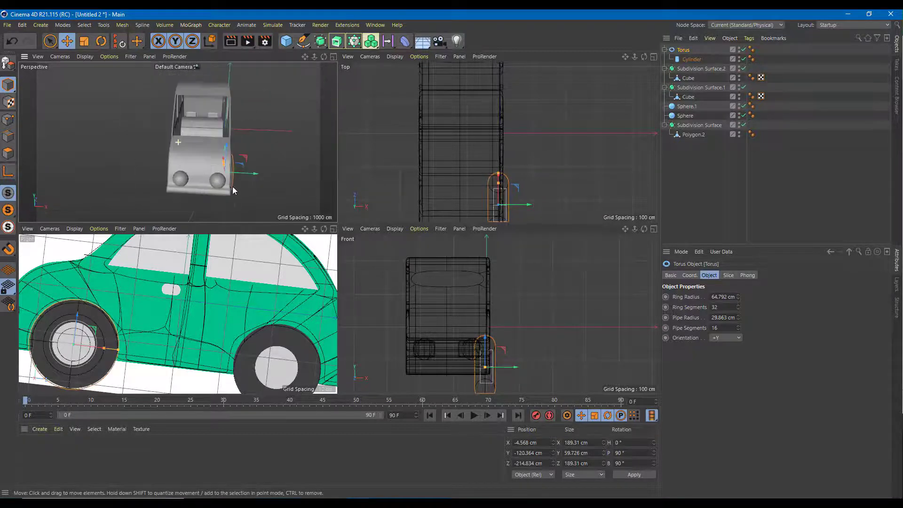
Duplicate the front wheel to the car's opposite side at about X -220 cm and copy both front wheels to the rear at about Z 222 cm
left_click_drag(252, 188, 289, 183, "alt")
scroll(251, 175, "up", 3)
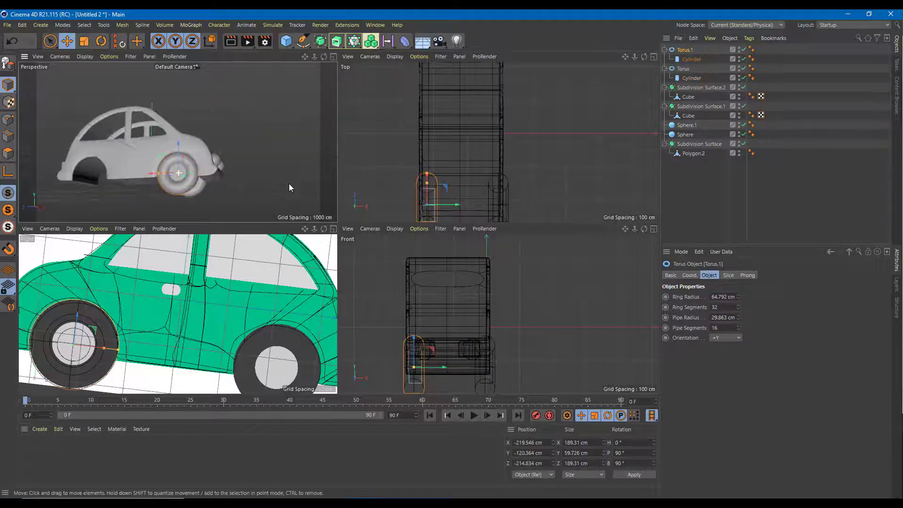
left_click(197, 190, "shift")
left_click_drag(197, 190, 64, 180, "alt")
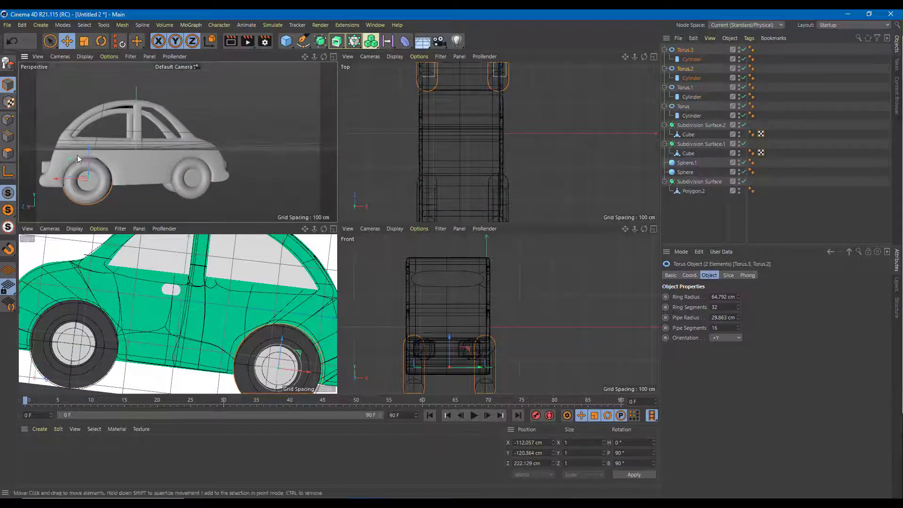
left_click_drag(90, 152, 59, 175)
left_click(257, 134)
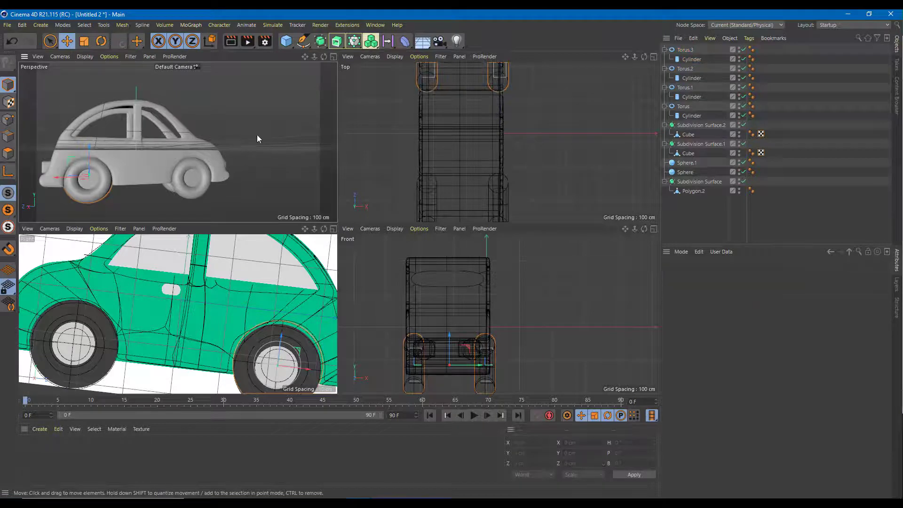
Draw a closed polygon over the front side window with the Polygon Pen, tracing its outline on the reference in the Right view
left_click_drag(257, 134, 85, 159, "alt")
scroll(118, 131, "up", 5)
left_click_drag(117, 131, 156, 147, "alt")
middle_click(255, 285)
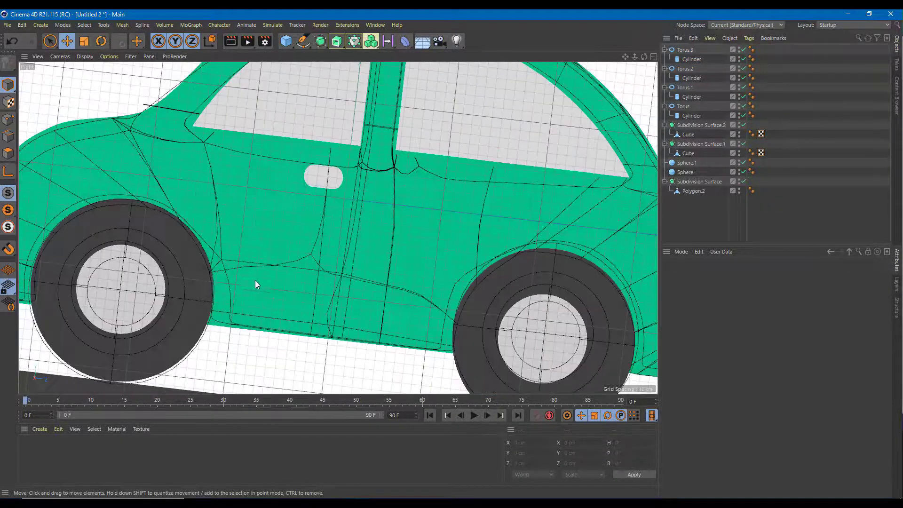
scroll(274, 263, "down", 4)
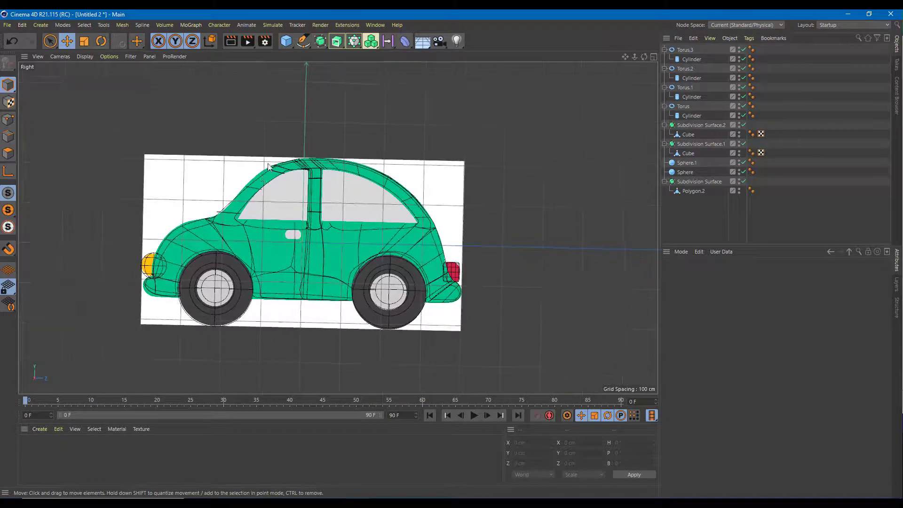
scroll(277, 167, "up", 4)
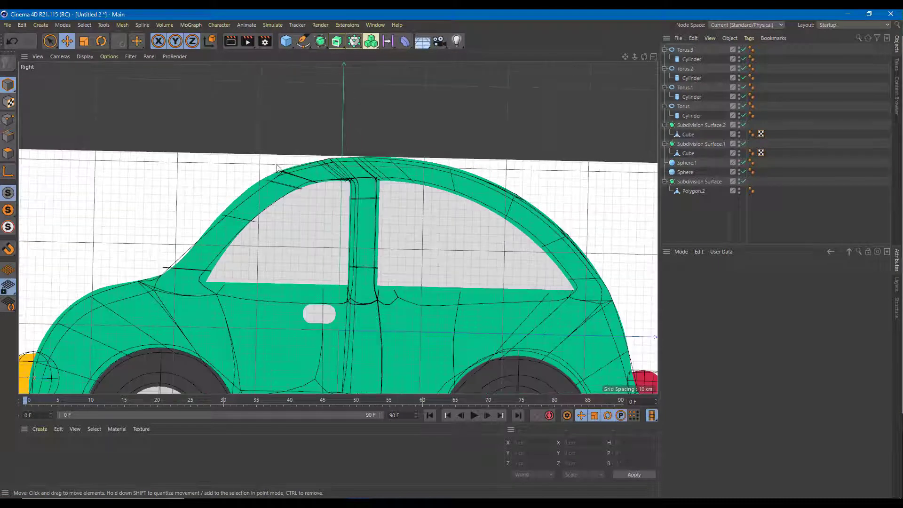
left_click(121, 24)
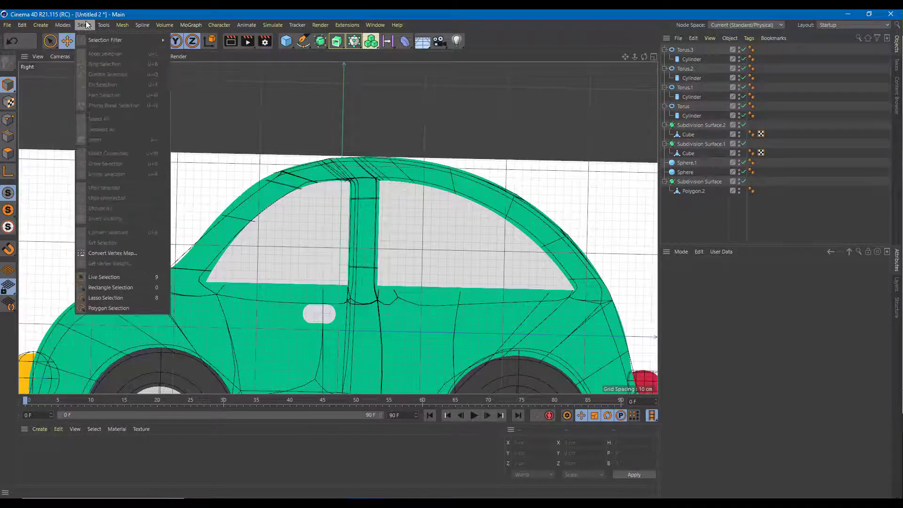
left_click(64, 25)
left_click(58, 27)
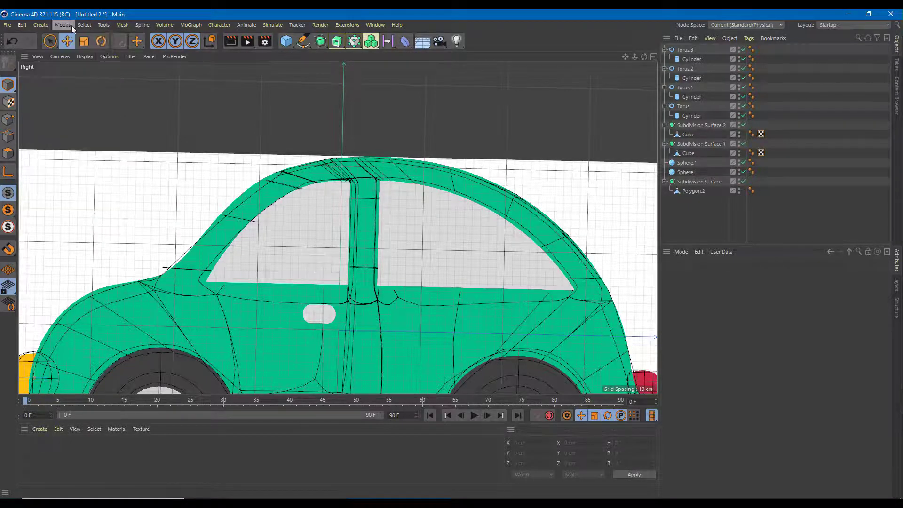
left_click(143, 41)
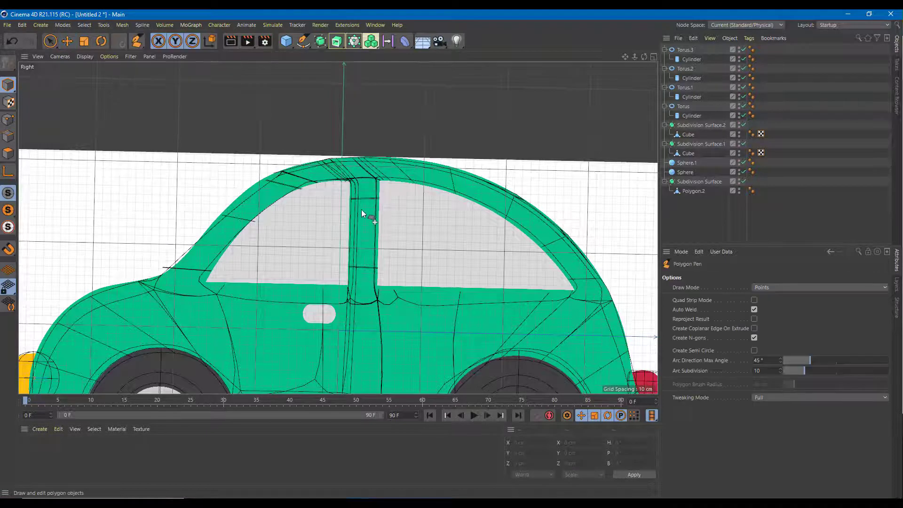
left_click(354, 176)
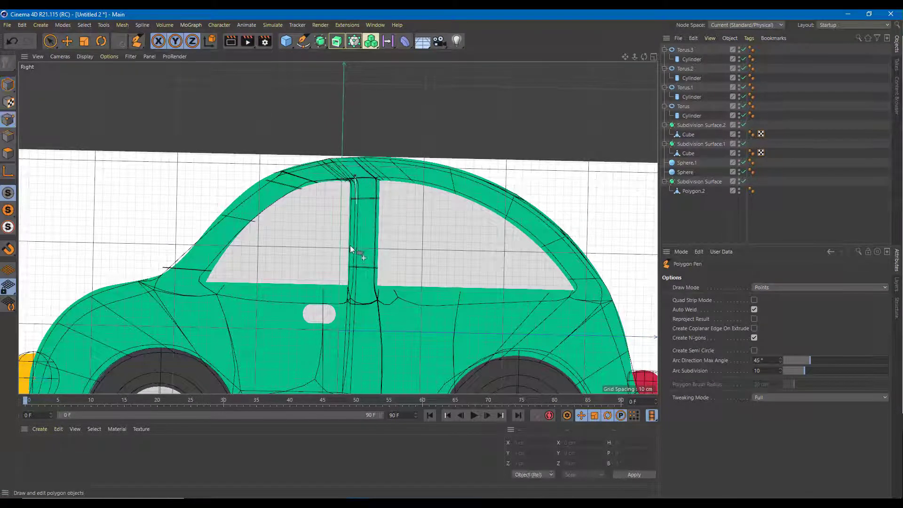
left_click(351, 291)
left_click(197, 288)
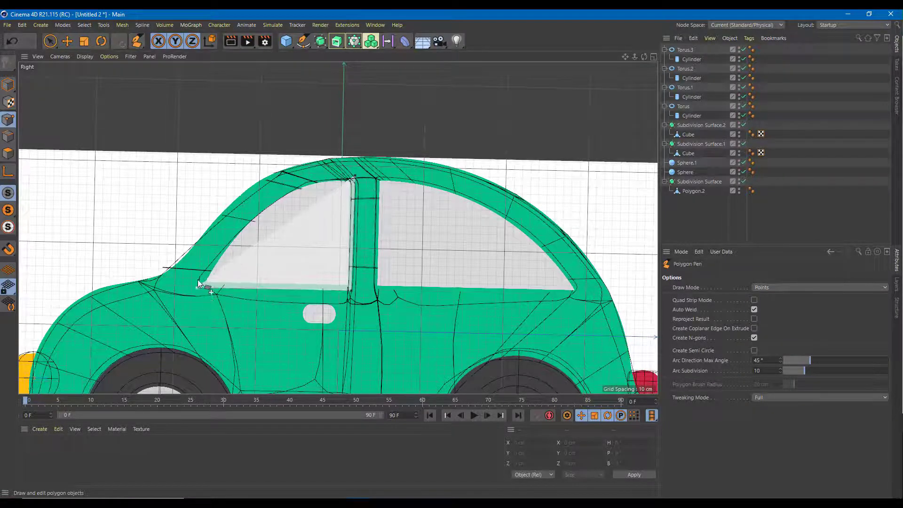
left_click(230, 228)
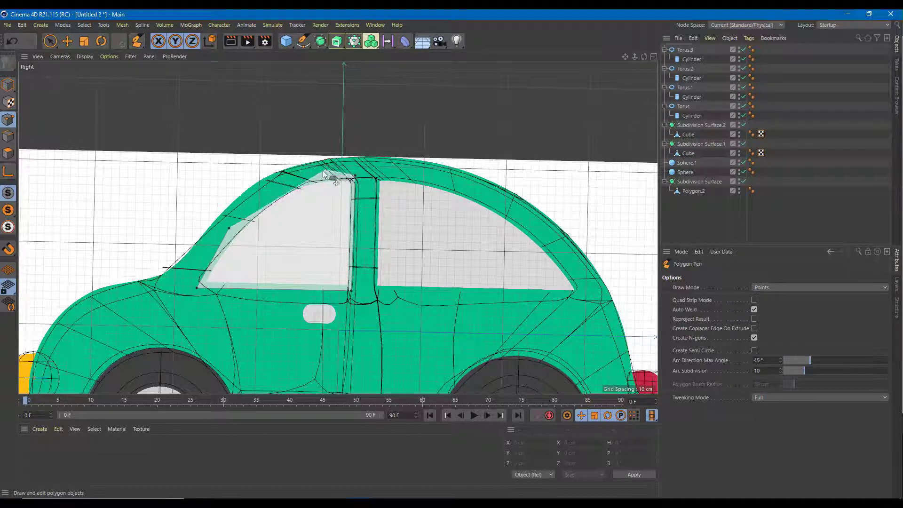
left_click(297, 181)
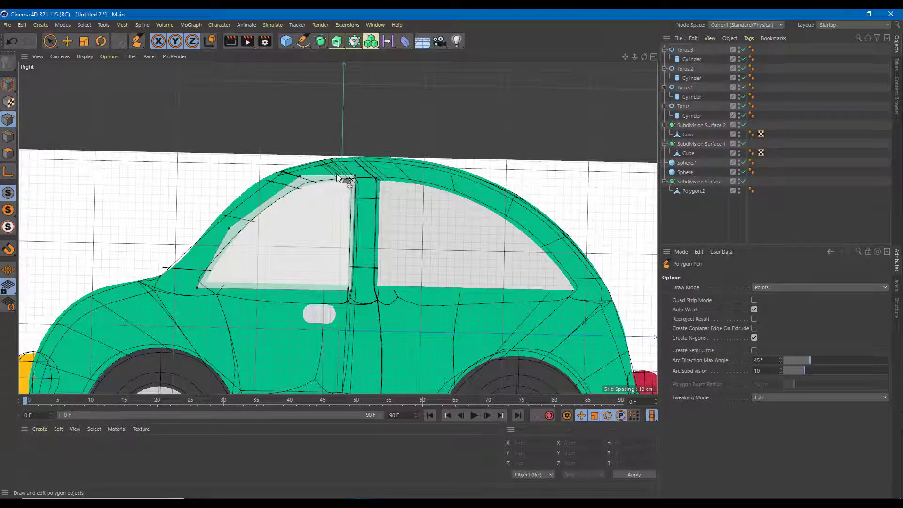
left_click(355, 179)
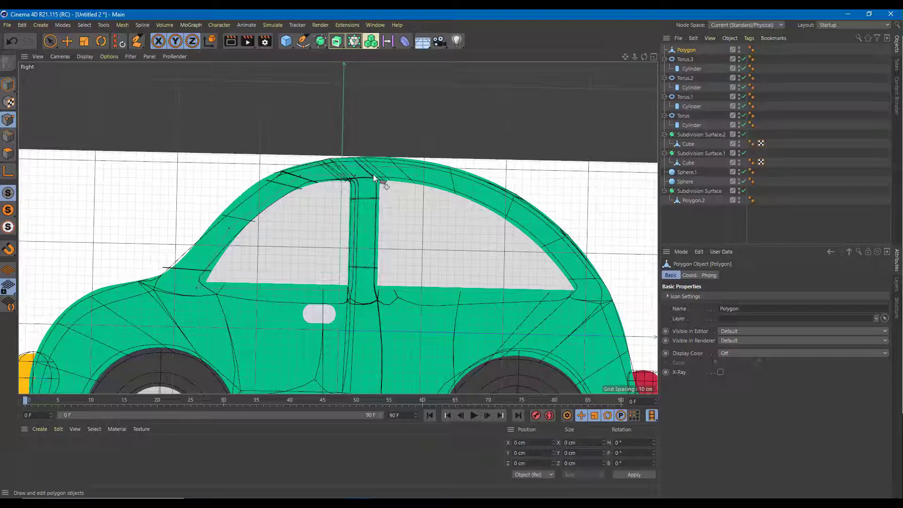
Draw a second closed polygon over the rear side window, following the curved roofline down to the window's rear corner
left_click(374, 175)
left_click(372, 290)
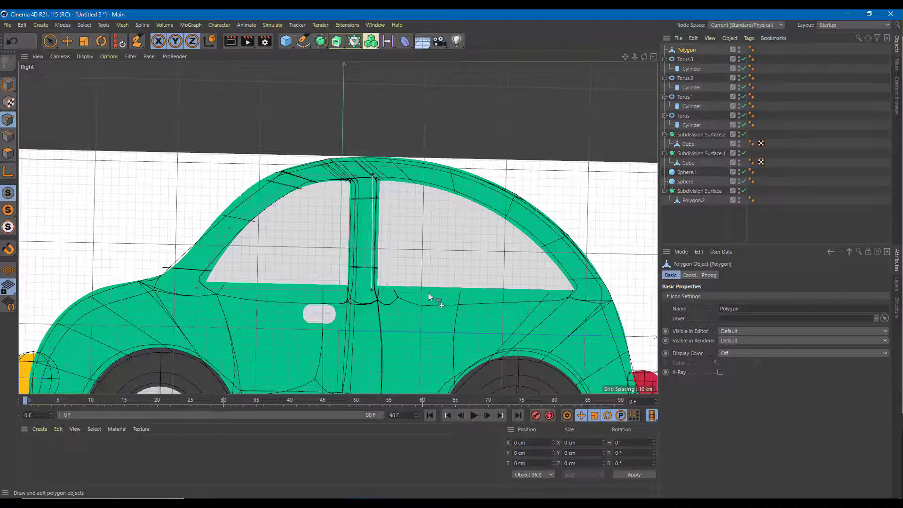
left_click(581, 292)
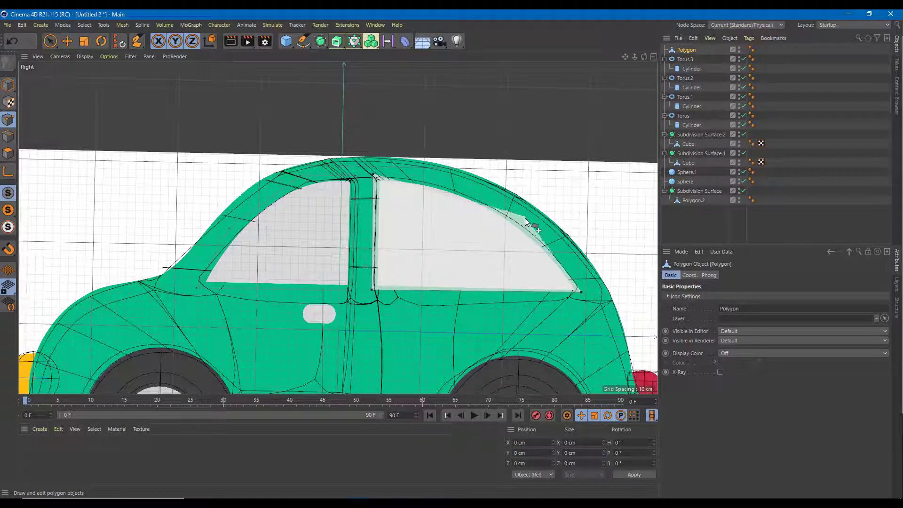
left_click(528, 224)
left_click(506, 216)
left_click(454, 191)
left_click(432, 179)
left_click(374, 176)
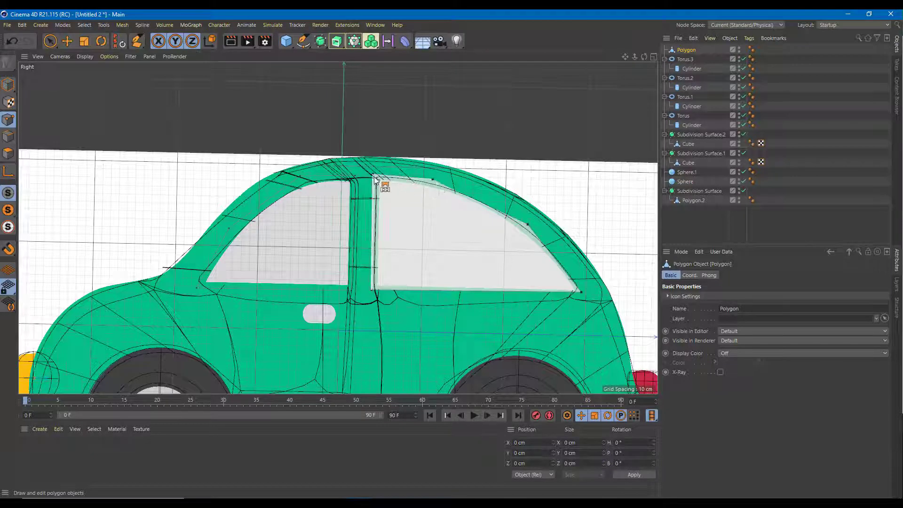
Undo the stray edge drawn inside the side windows and switch from the Polygon Pen to Live Selection
scroll(332, 222, "up", 2)
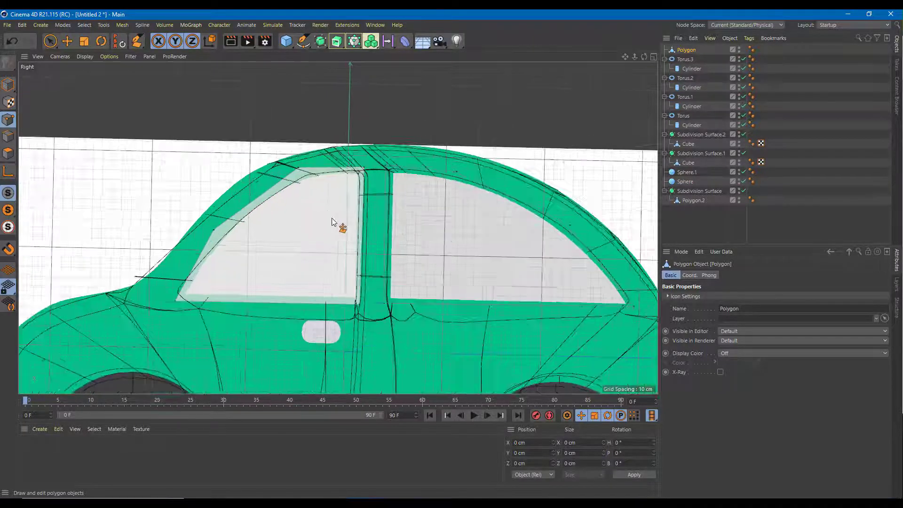
middle_click(332, 222)
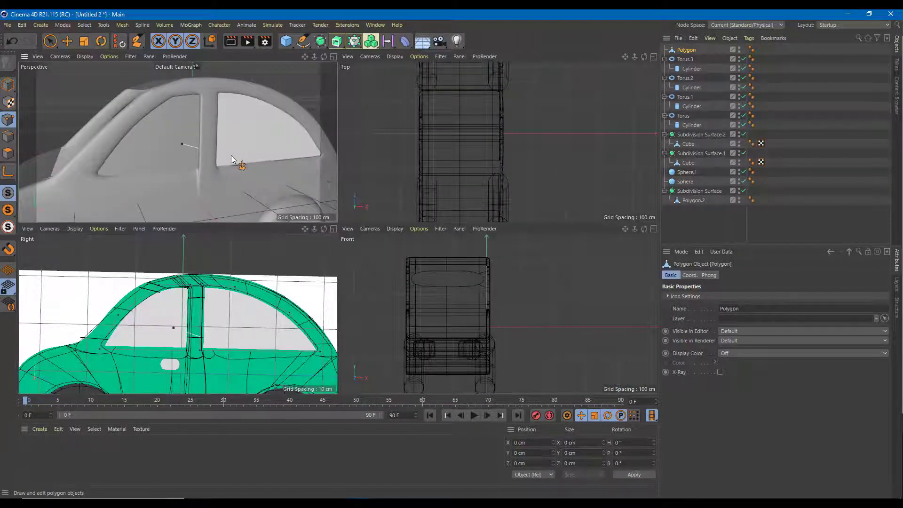
middle_click(233, 155)
left_click_drag(388, 266, 454, 315, "alt")
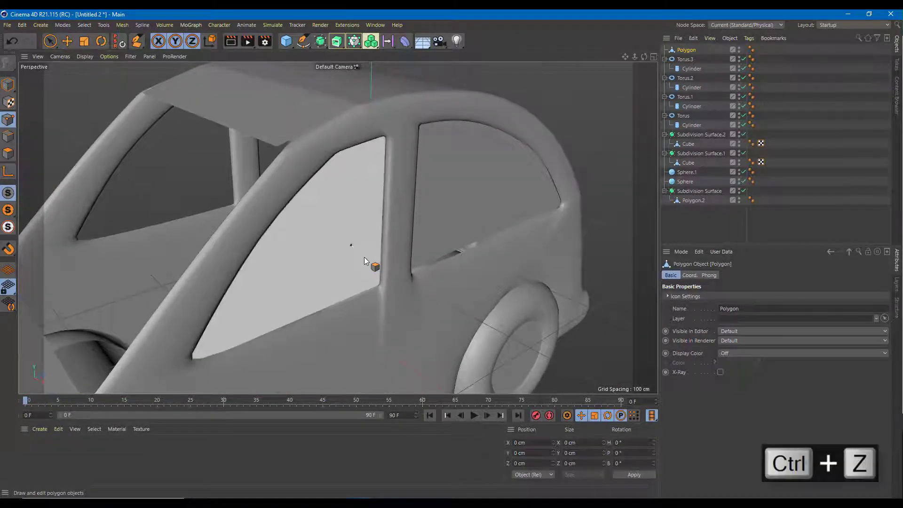
left_click(49, 42)
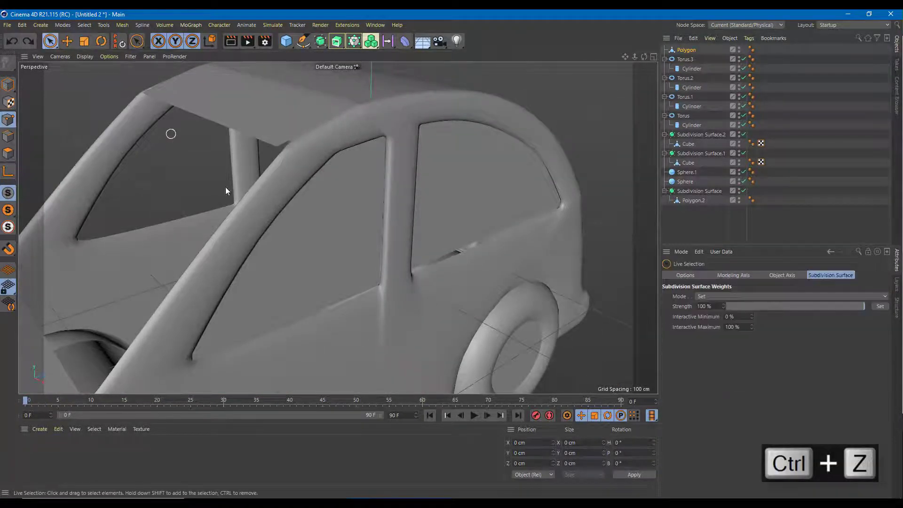
Move the side-window polygon object along X to about 5.2 cm and copy it to the car's opposite side at about -235 cm
left_click_drag(428, 203, 462, 214, "alt")
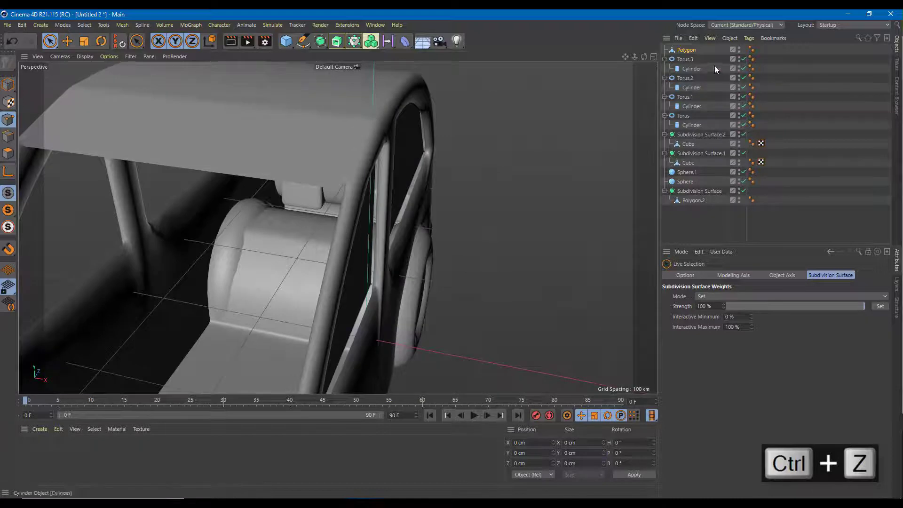
left_click(686, 50)
left_click(9, 84)
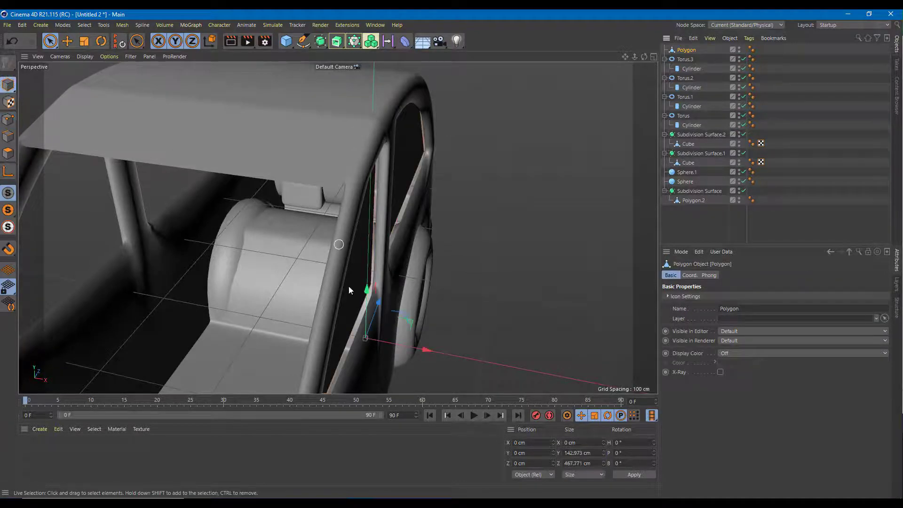
left_click_drag(409, 349, 422, 344)
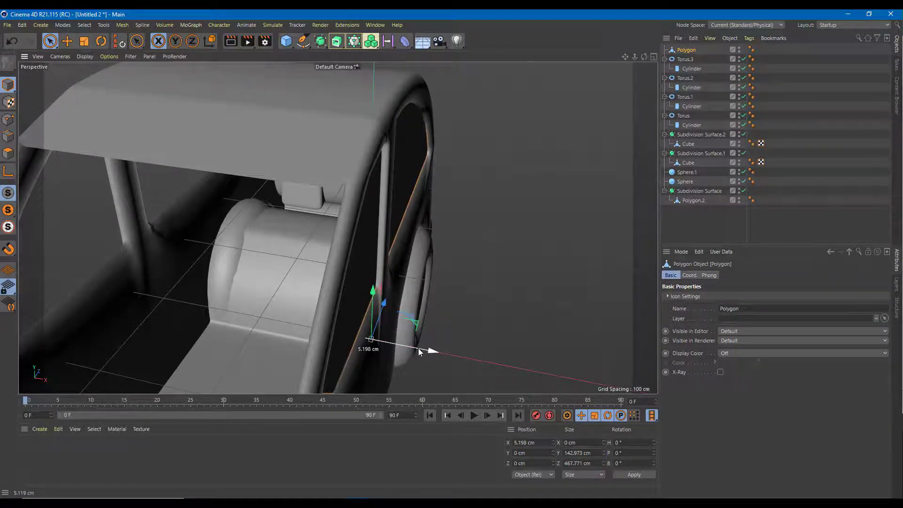
left_click_drag(483, 287, 334, 291, "alt")
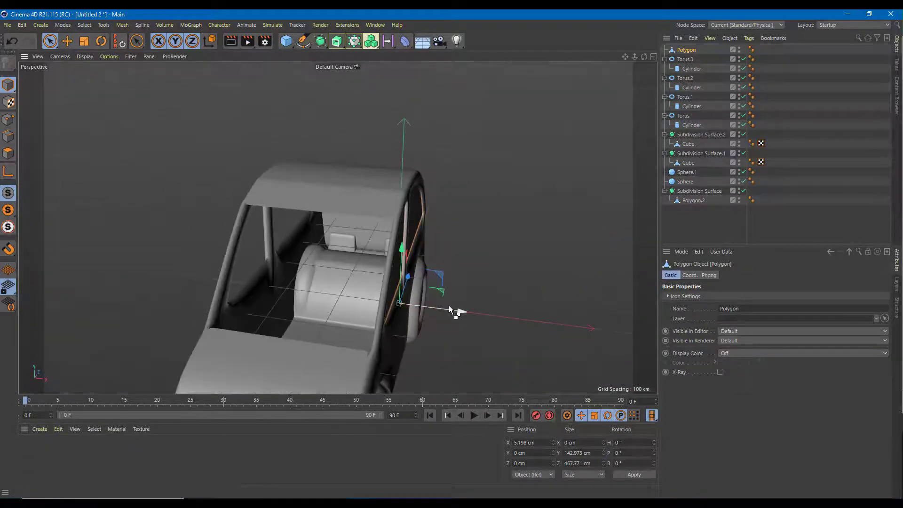
left_click_drag(448, 306, 467, 232, "ctrl")
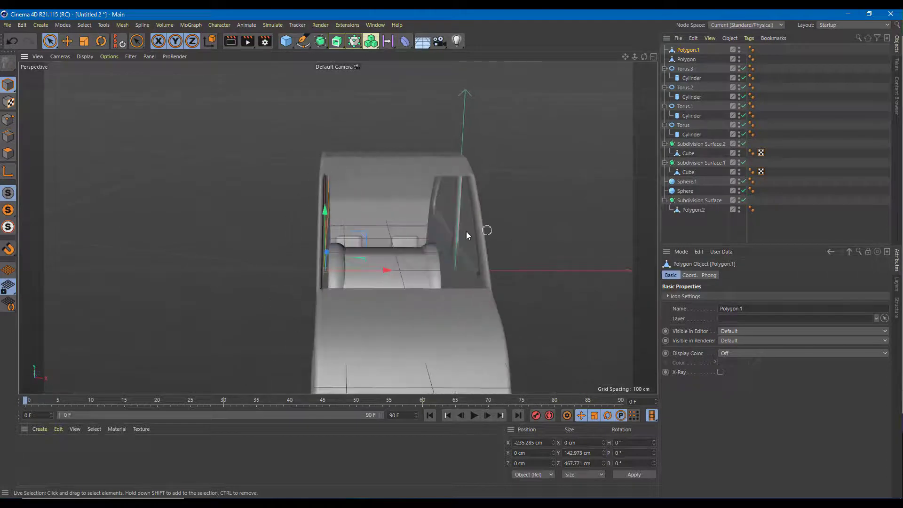
Maximize the Top view and set its display to Gouraud Shading for a close view of the windshield opening
middle_click(444, 218)
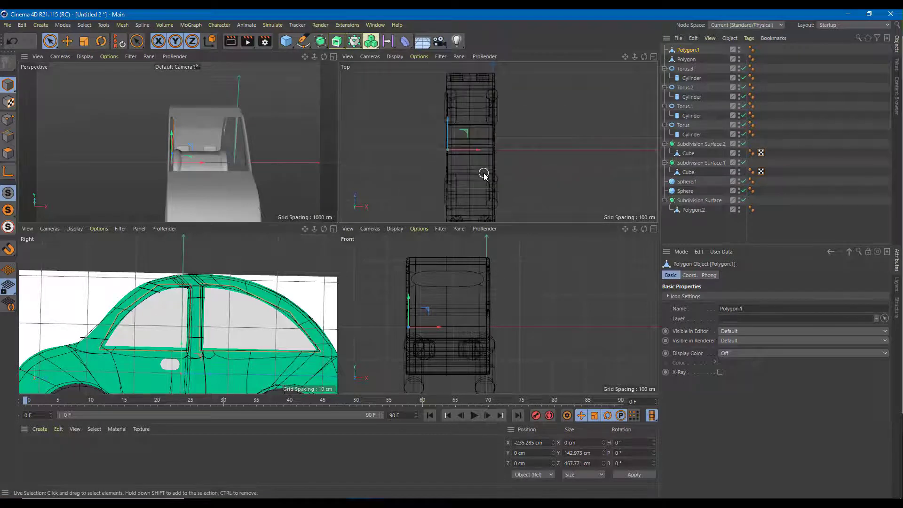
middle_click(484, 195)
scroll(407, 236, "up", 5)
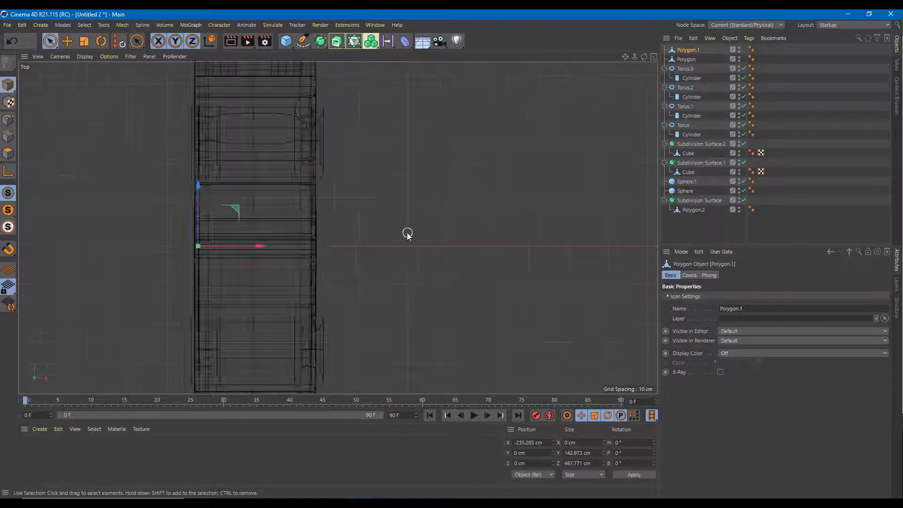
left_click(84, 56)
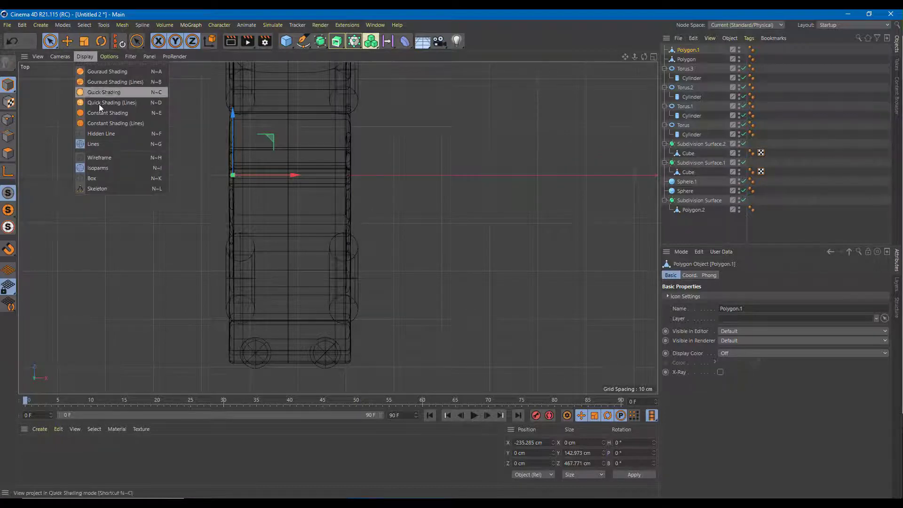
left_click(110, 72)
scroll(300, 229, "down", 2)
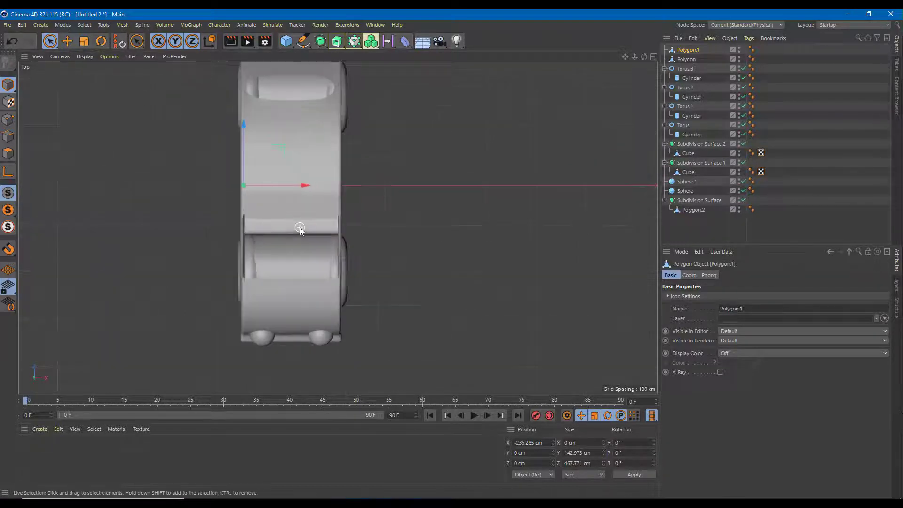
scroll(301, 229, "up", 3)
scroll(174, 216, "up", 1)
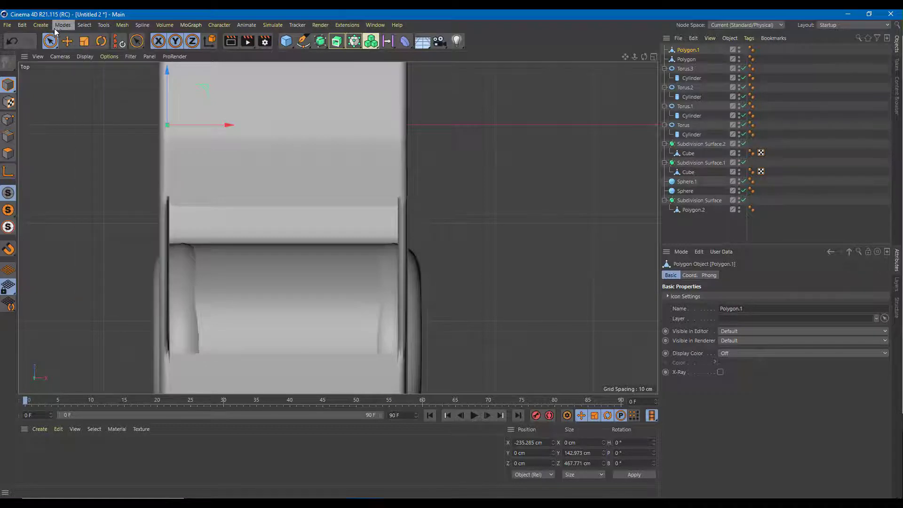
Activate the Polygon Pen for drawing over the windshield opening
left_click(41, 25)
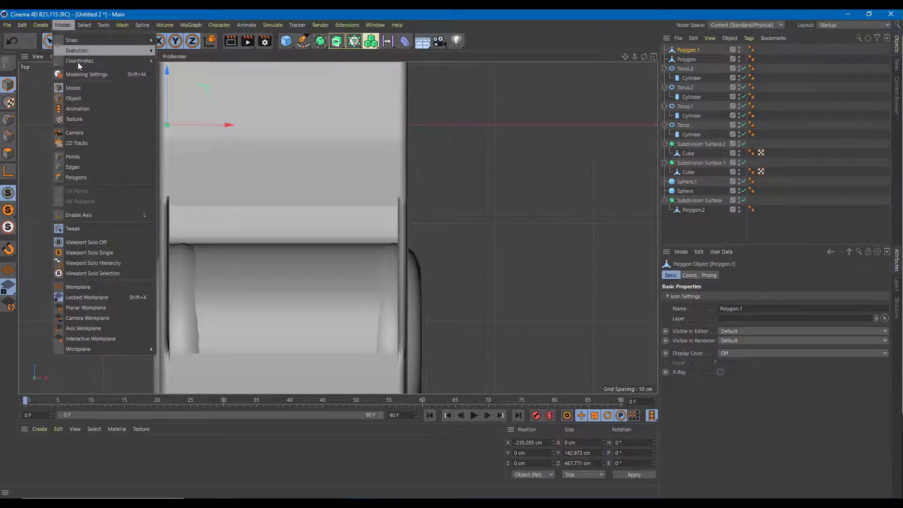
mouse_move(89, 25)
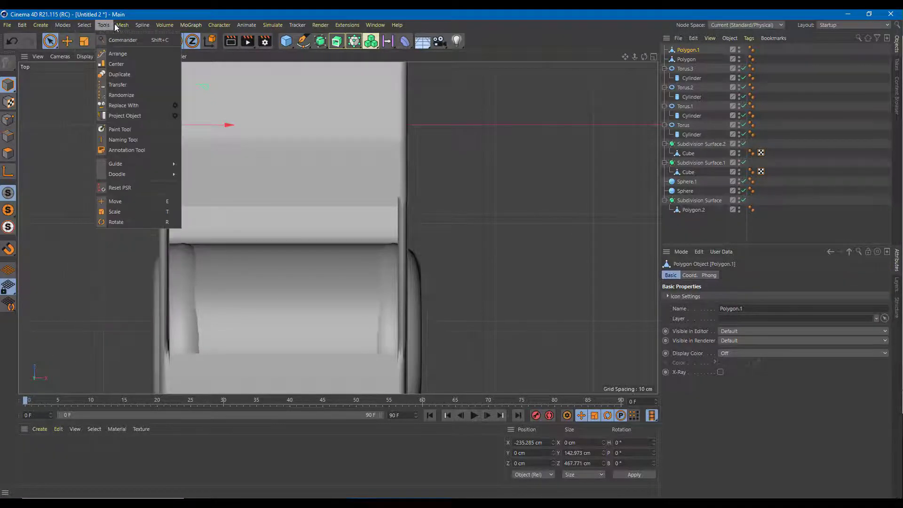
mouse_move(121, 26)
left_click(134, 40)
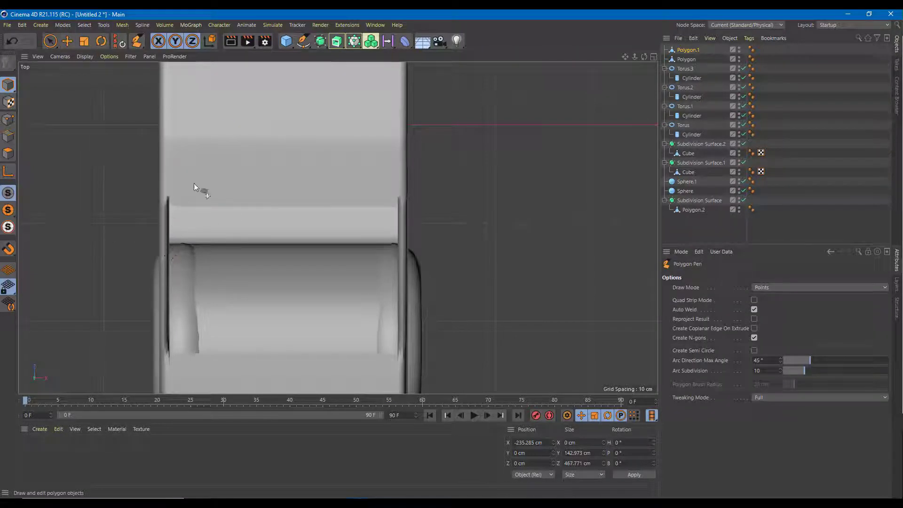
left_click(164, 199)
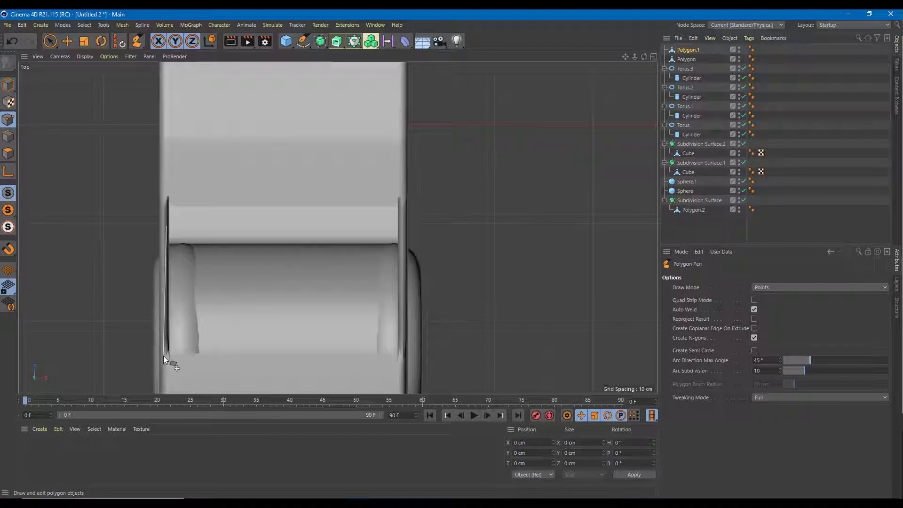
key("ctrl+z")
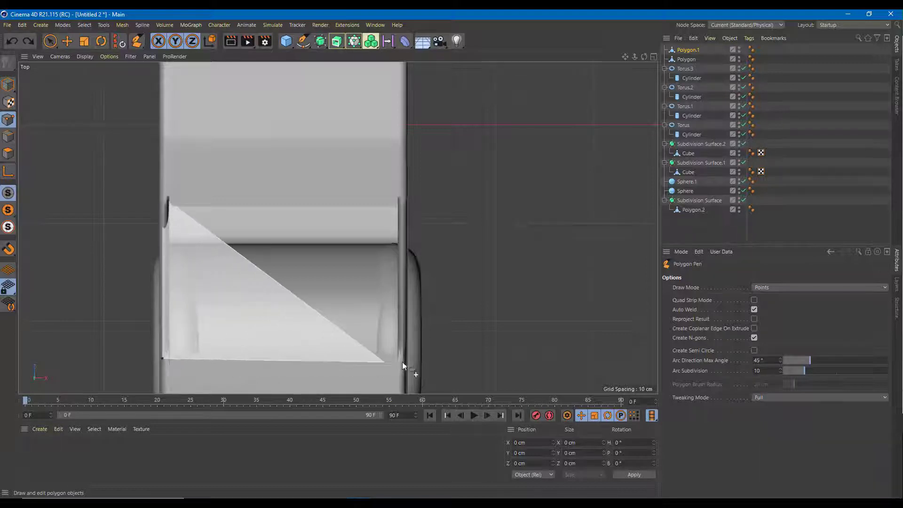
left_click(402, 361)
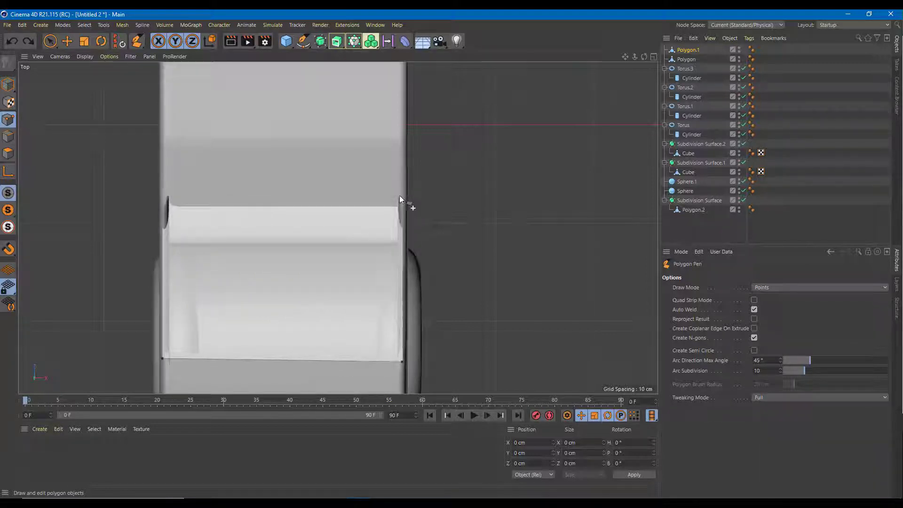
left_click(400, 195)
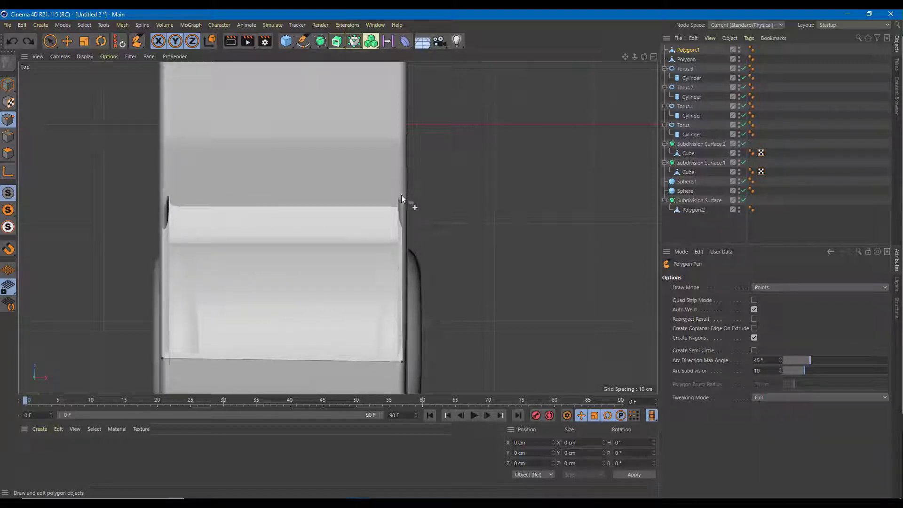
left_click(168, 197)
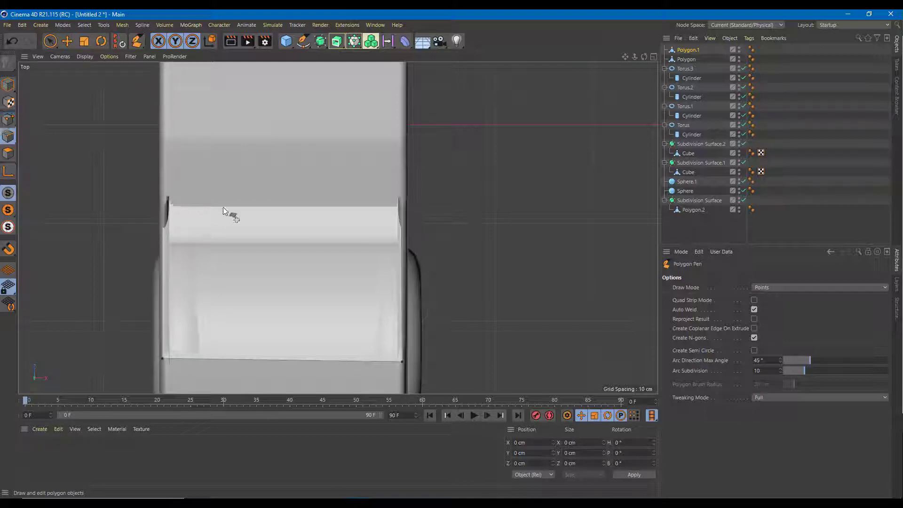
key("ctrl+z")
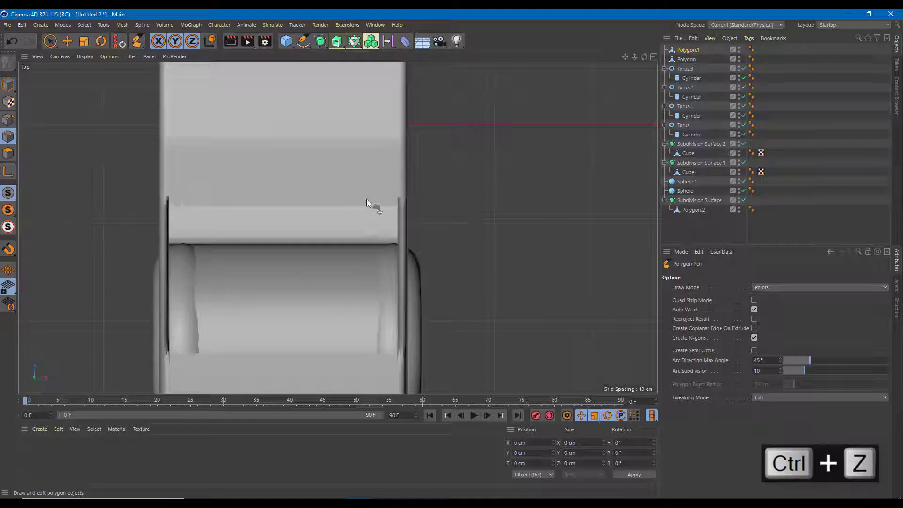
left_click(401, 371)
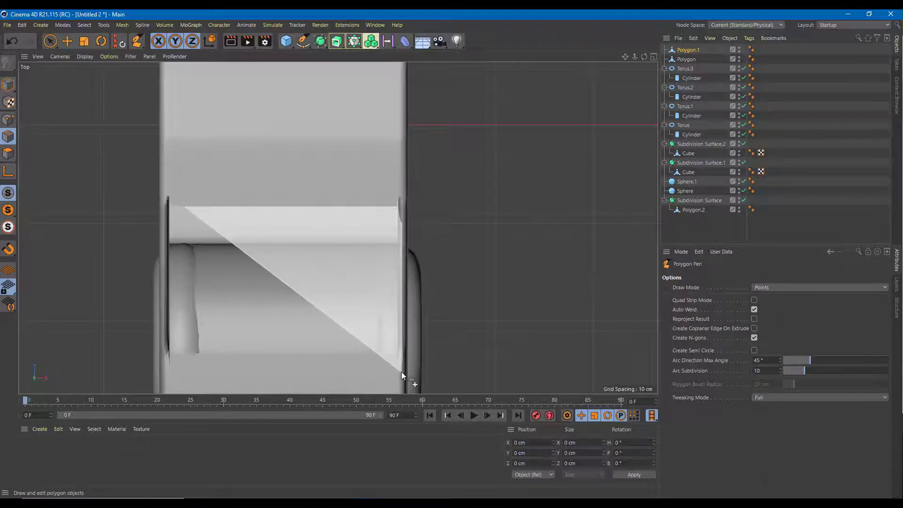
key("ctrl+z")
key("ctrl+z")
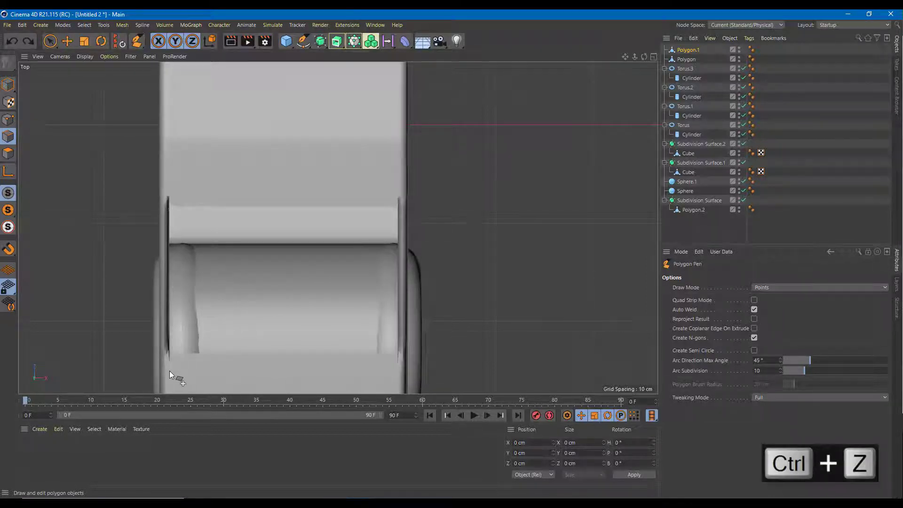
Draw a closed four-cornered polygon over the windshield opening, spanning the car's full width between the front pillars
left_click(163, 366)
left_click(168, 204)
left_click(399, 203)
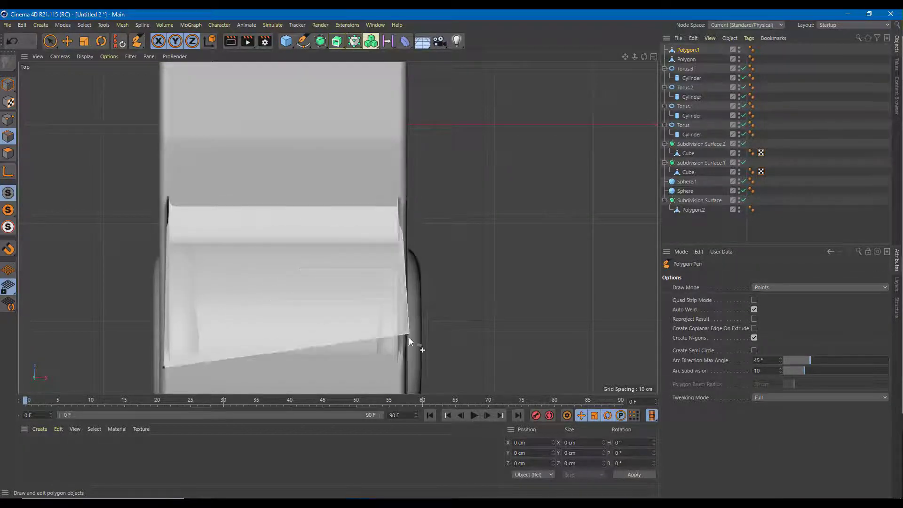
left_click(399, 362)
left_click(162, 367)
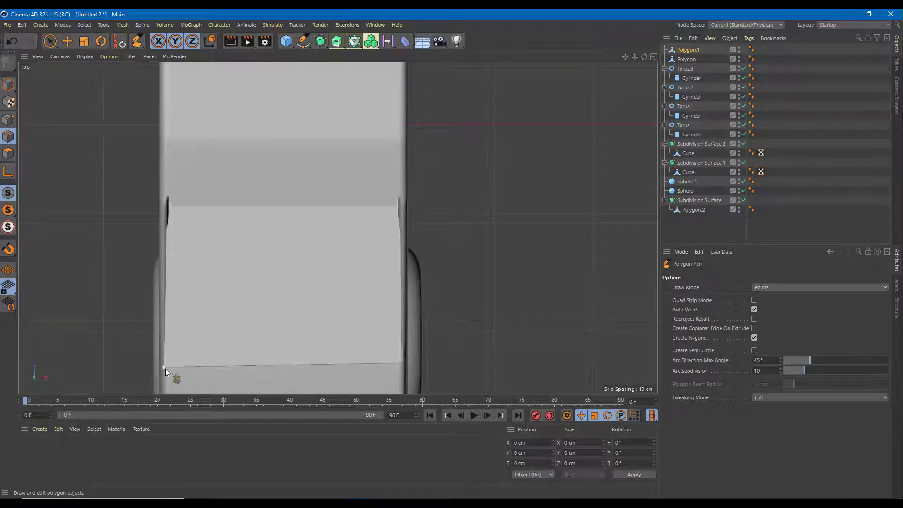
Lower the windshield polygon's two front corner points to about 56.7 cm in Y, at the base of the windshield opening
middle_click(318, 272)
middle_click(259, 289)
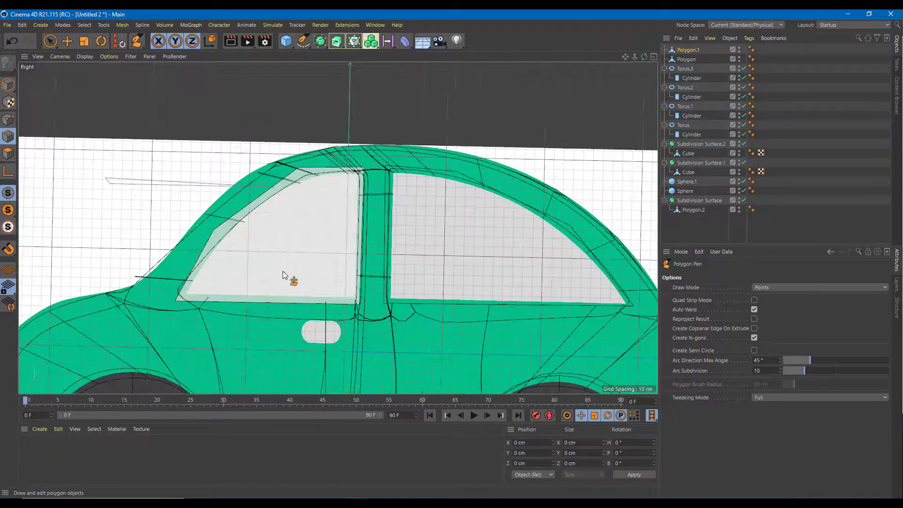
middle_click(339, 274)
middle_click(275, 172)
left_click_drag(275, 172, 235, 191, "alt")
scroll(261, 193, "up", 3)
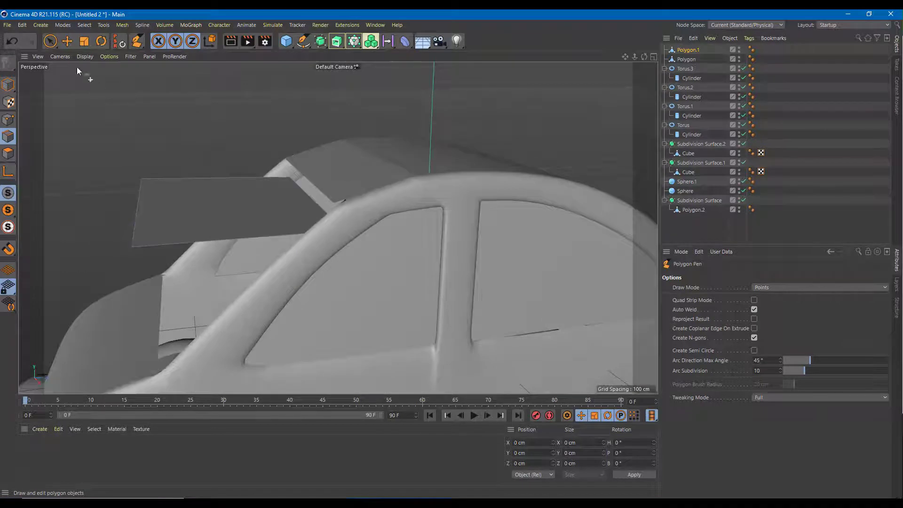
left_click(8, 119)
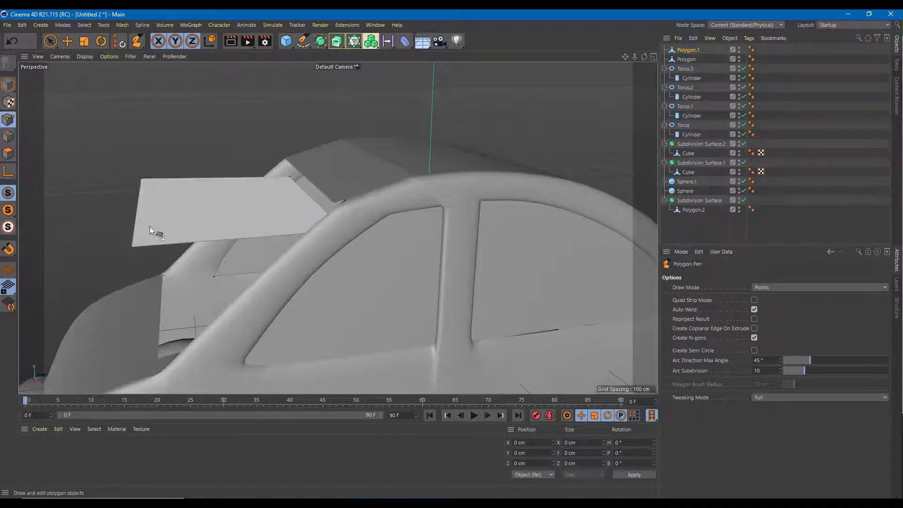
key("ctrl+z")
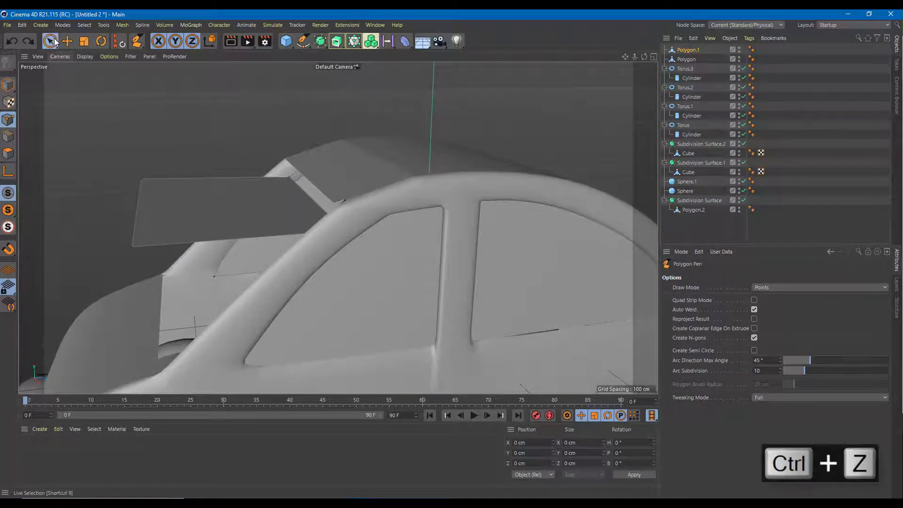
left_click(143, 180)
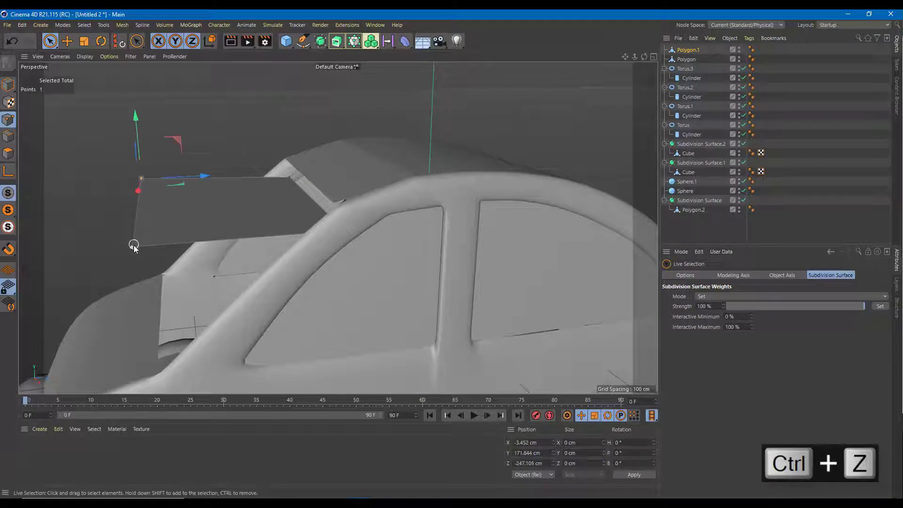
left_click(133, 245, "shift")
left_click_drag(147, 181, 324, 284, "alt")
left_click(256, 324)
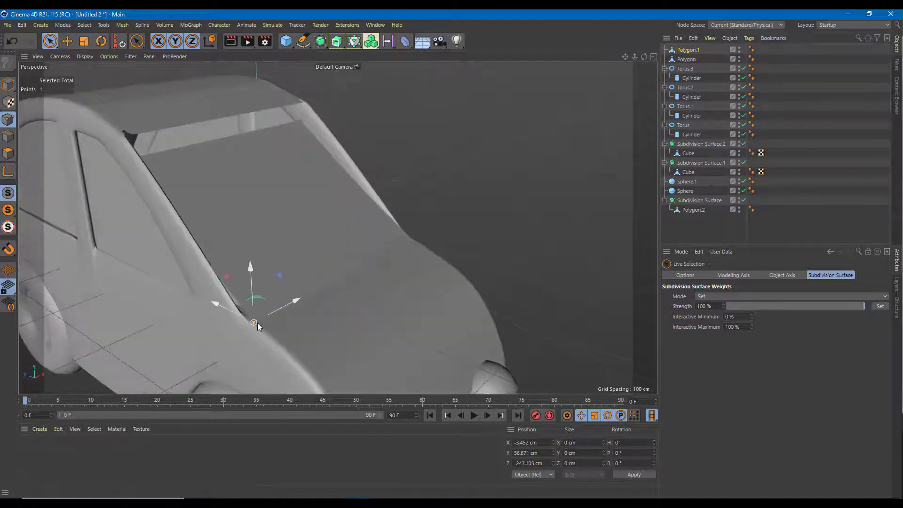
Select the windshield polygon's two upper corner points and raise them toward the front edge of the roof
left_click_drag(256, 289, 297, 142)
left_click(266, 126)
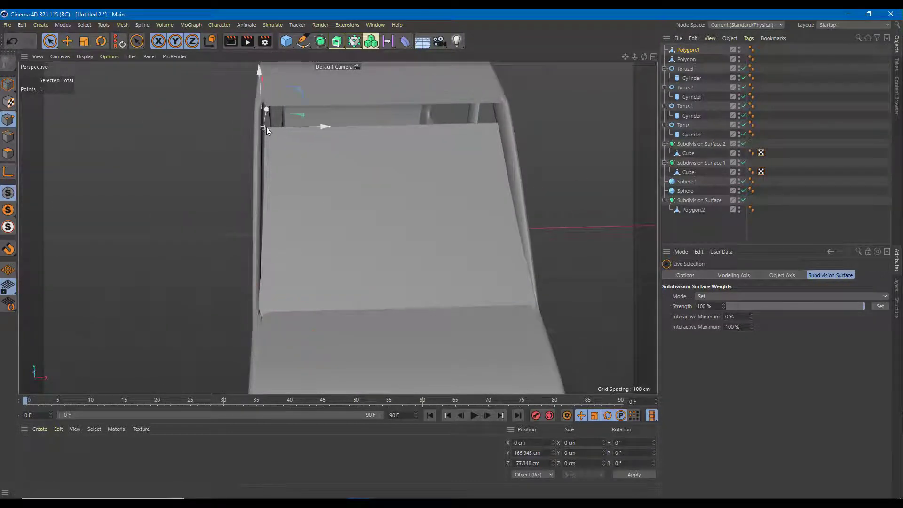
left_click(497, 122)
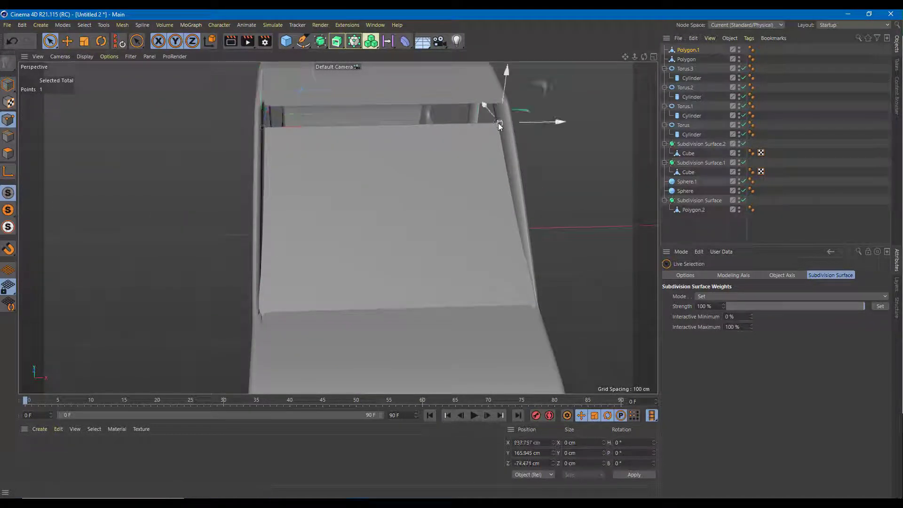
left_click(698, 52)
left_click_drag(385, 112, 306, 142, "alt")
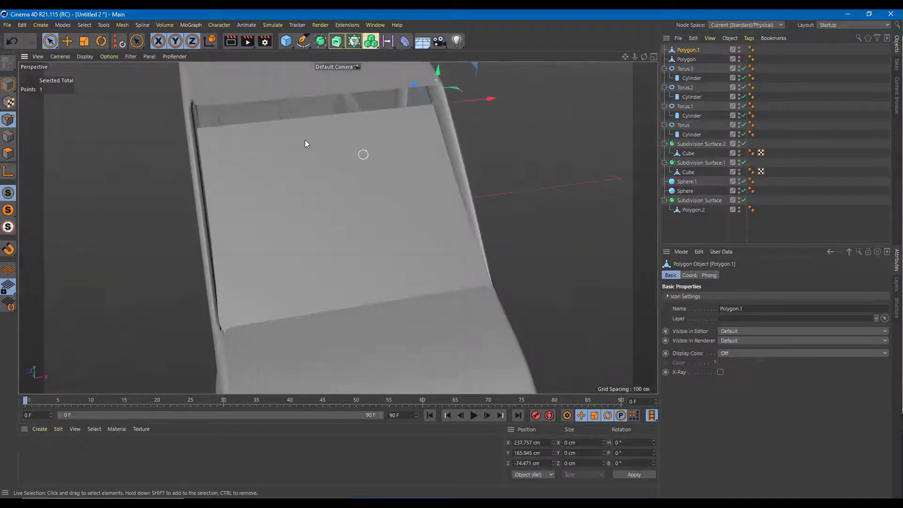
left_click(197, 129, "shift")
left_click_drag(315, 106, 317, 63)
left_click(494, 120)
Maximize the Top view and frame the car's rear window opening
left_click_drag(506, 110, 385, 128, "alt")
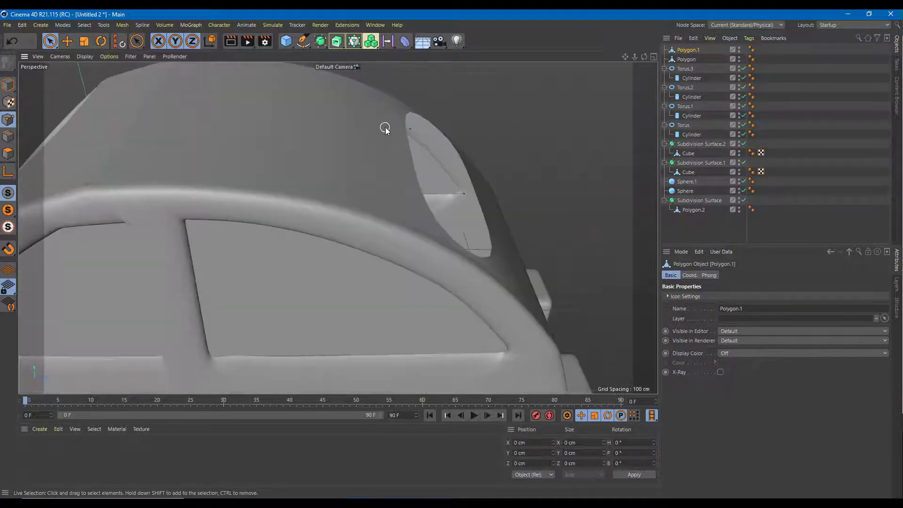
scroll(379, 133, "down", 5)
mouse_move(266, 199)
left_mouse_down("alt")
mouse_move(398, 146)
mouse_move(365, 168)
mouse_move(337, 172)
mouse_move(310, 161)
mouse_move(412, 165)
mouse_move(210, 173)
mouse_move(214, 143)
mouse_move(306, 160)
mouse_move(410, 159)
mouse_move(253, 166)
mouse_move(287, 179)
mouse_move(191, 166)
mouse_move(252, 151)
left_mouse_up("alt")
scroll(259, 155, "down", 1)
middle_click(268, 161)
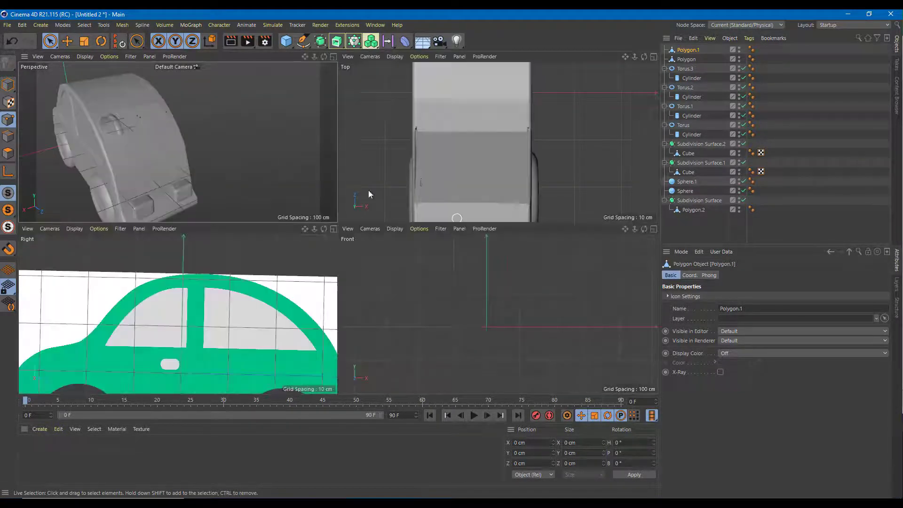
middle_click(479, 147)
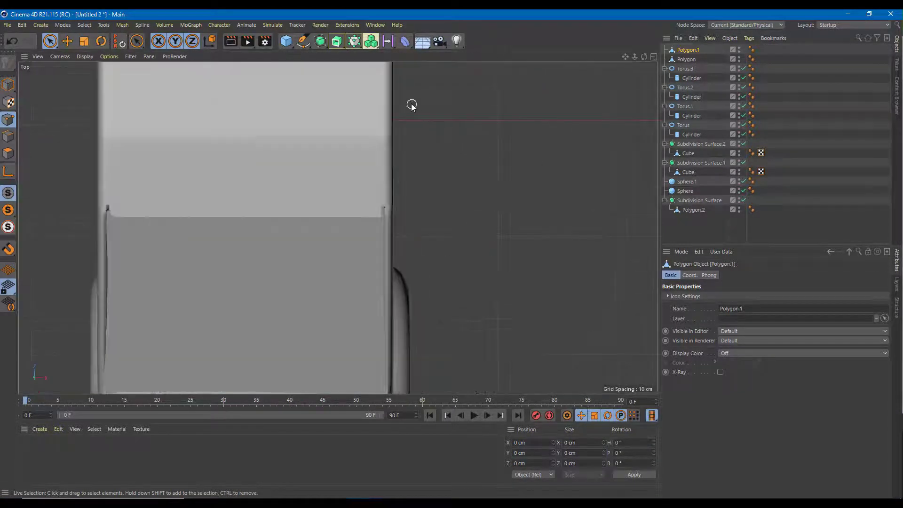
middle_click_drag(415, 107, 422, 285, "alt")
middle_click_drag(368, 112, 377, 234, "alt")
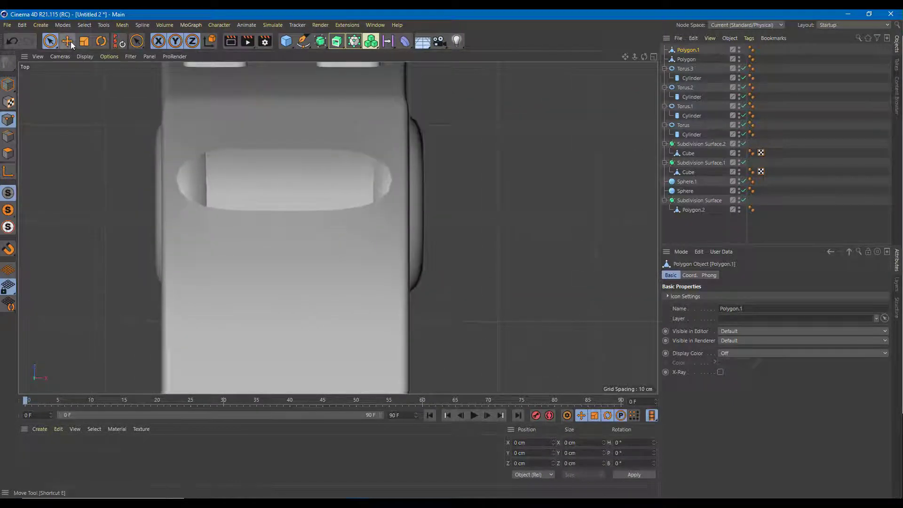
left_click(303, 43)
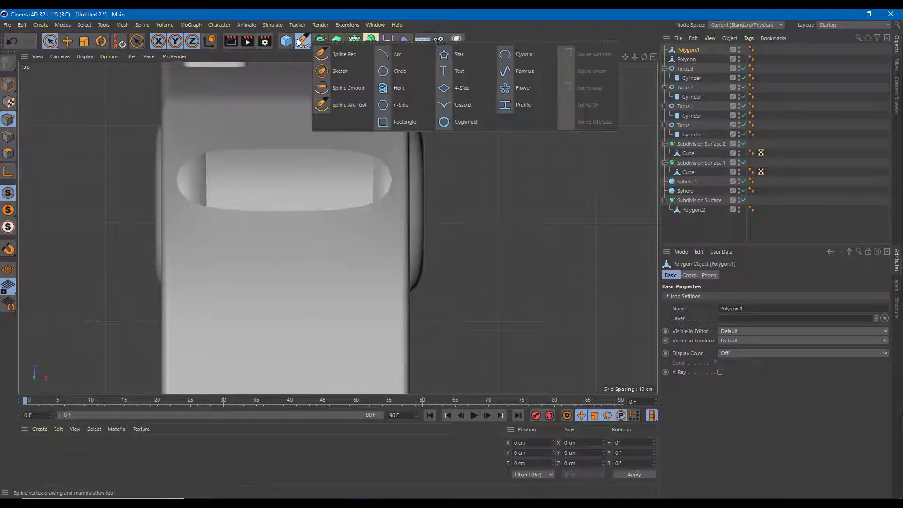
left_click(288, 44)
left_click(285, 43)
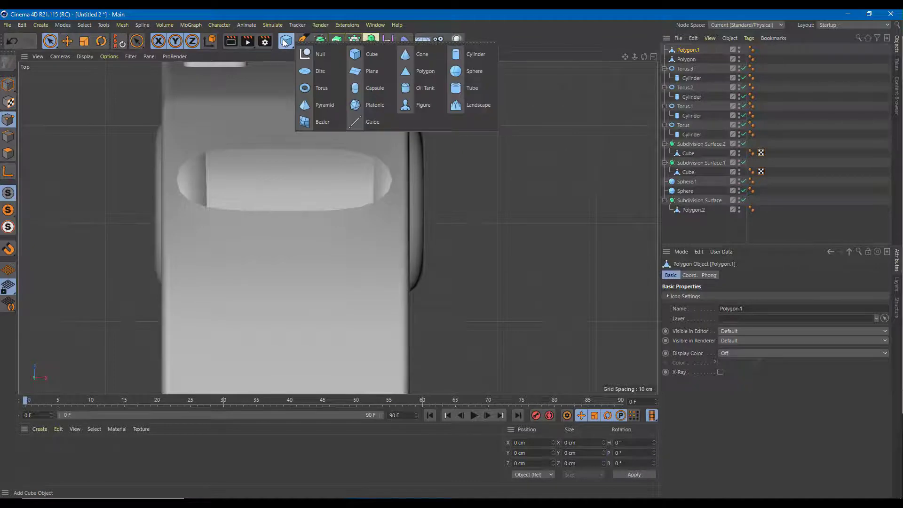
left_click(65, 26)
Draw a closed rectangular polygon with the Polygon Pen in the empty space beside the rear window opening
left_click(47, 25)
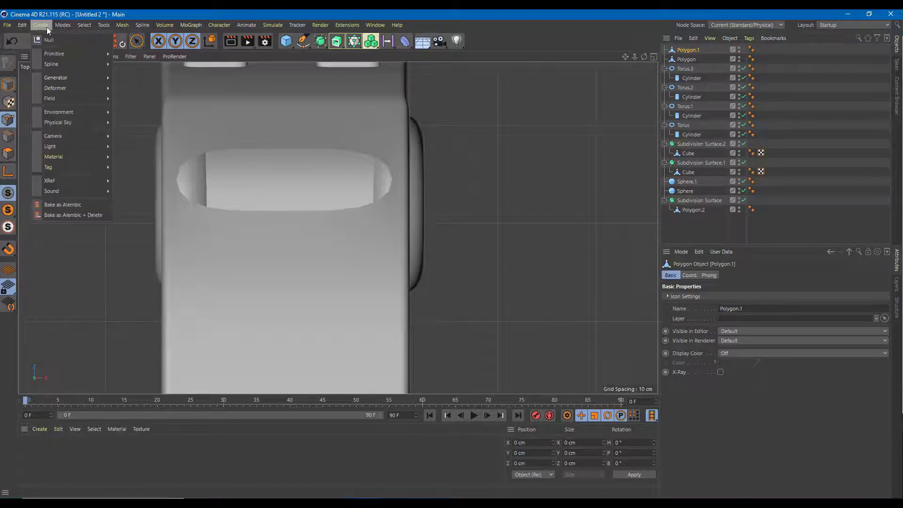
mouse_move(120, 26)
left_click(138, 41)
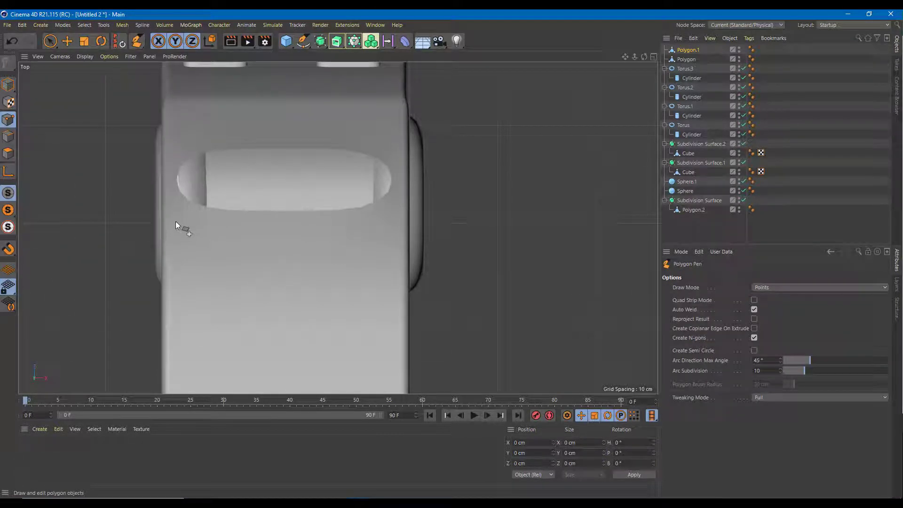
key("ctrl+z")
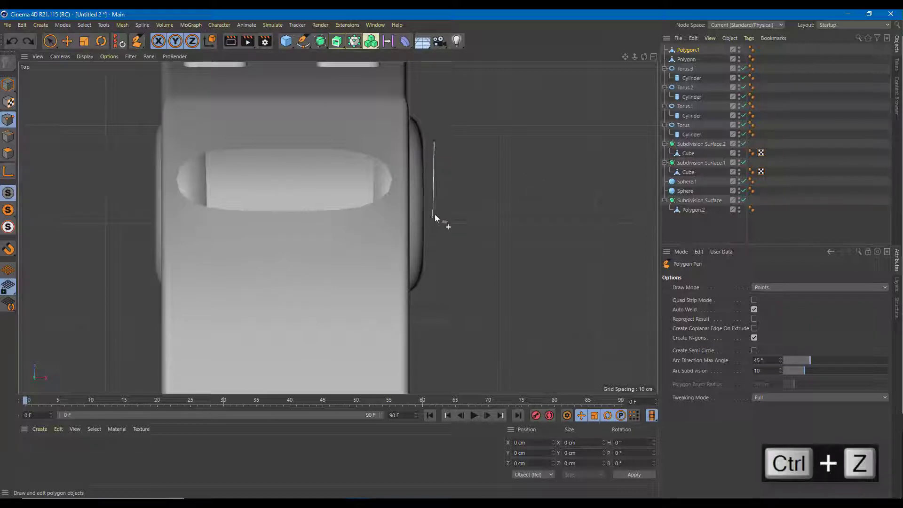
left_click(432, 216)
left_click(628, 217)
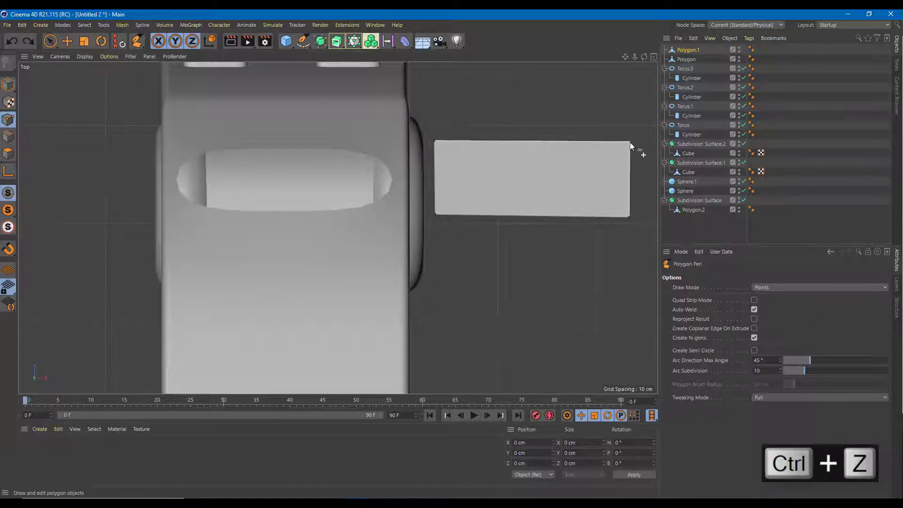
left_click(630, 142)
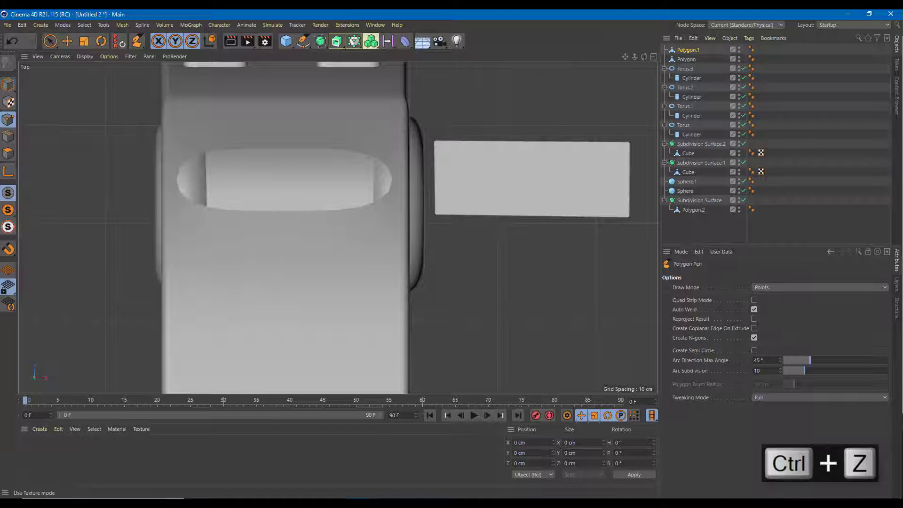
left_click(50, 42)
left_click(8, 85)
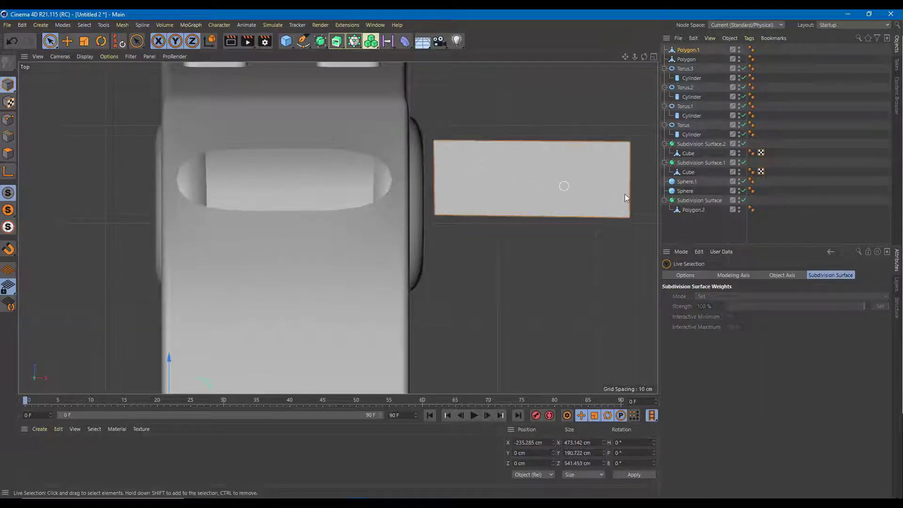
key("e")
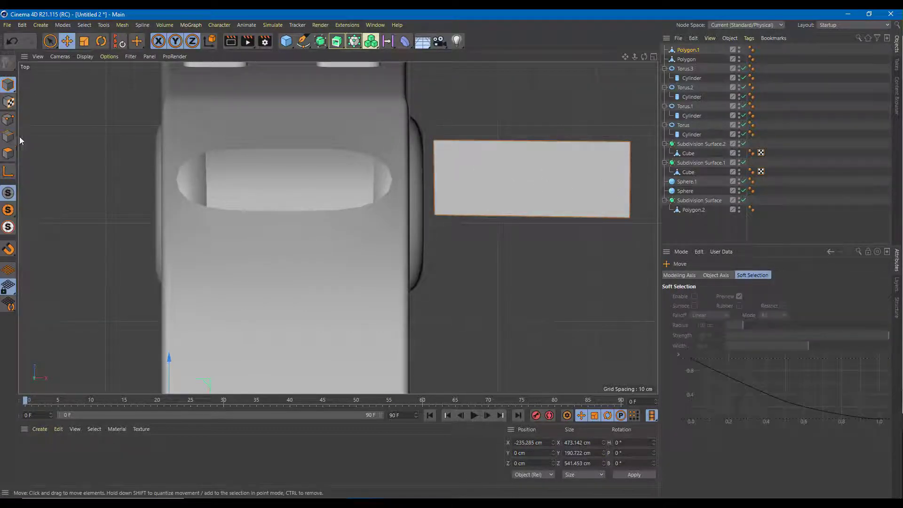
scroll(214, 151, "down", 2)
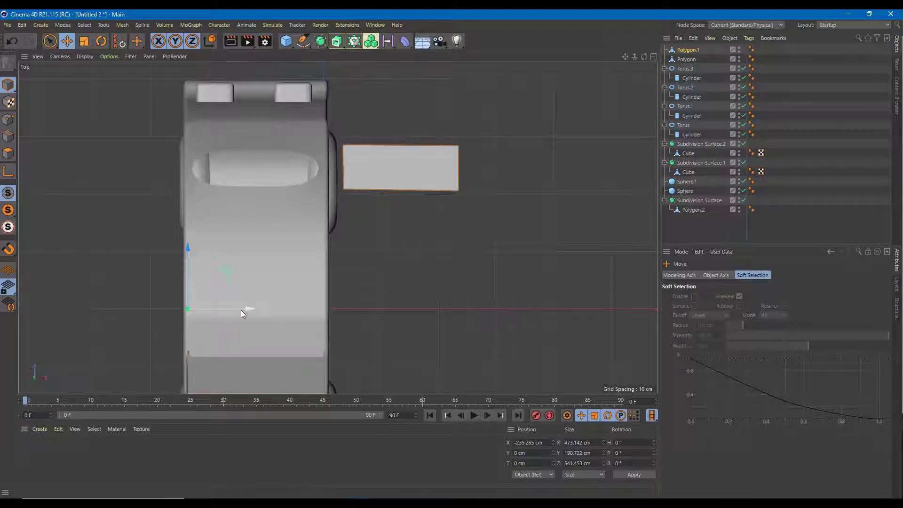
left_click_drag(244, 311, 121, 302)
key("ctrl+z")
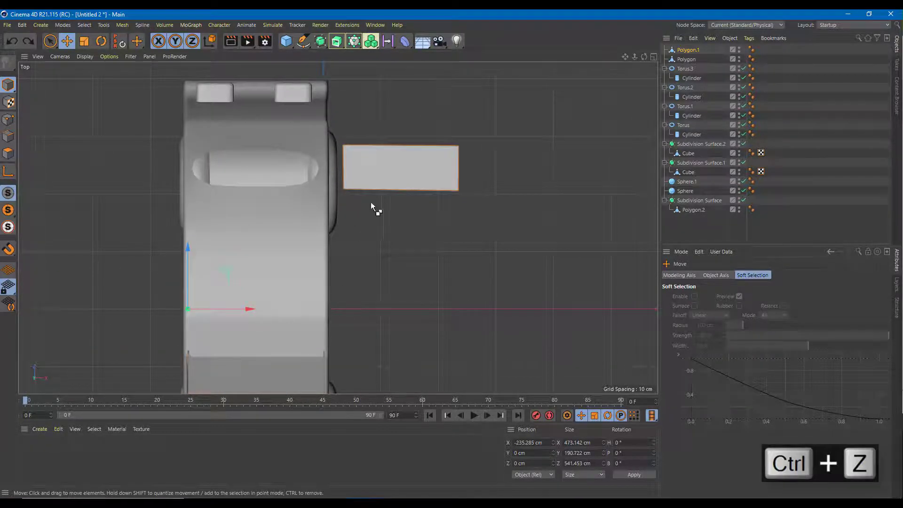
Select the new rectangle's four corner points and move them along X to about 120.8 cm, over the rear window opening
left_click(8, 121)
left_click(344, 146)
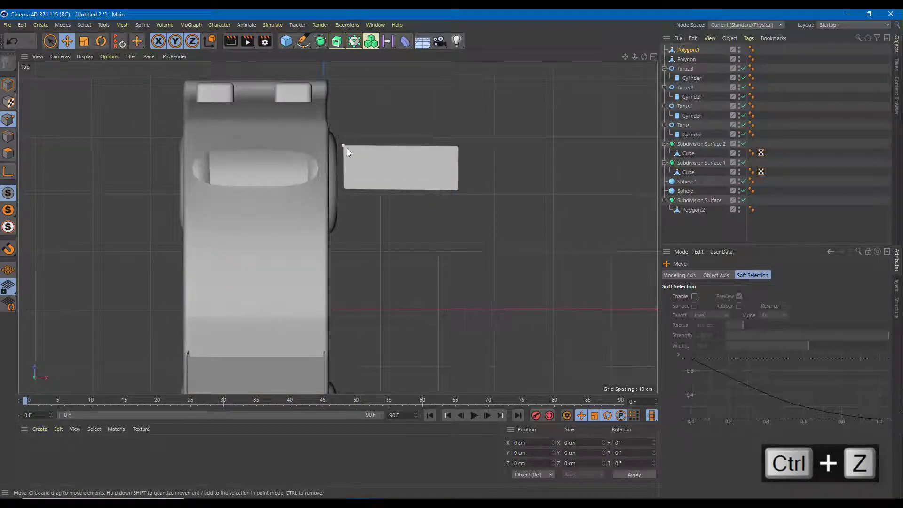
left_click(343, 188, "shift")
left_click(459, 190, "shift")
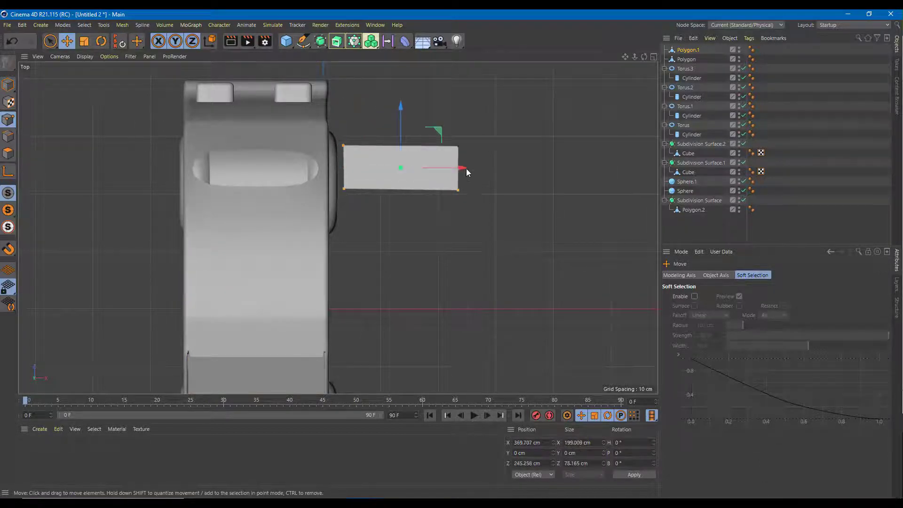
left_click(458, 146, "shift")
left_click_drag(461, 167, 311, 175)
In the Perspective view, raise the rear-window polygon's four points to about 164.6 cm in Y, just above the opening
middle_click(356, 172)
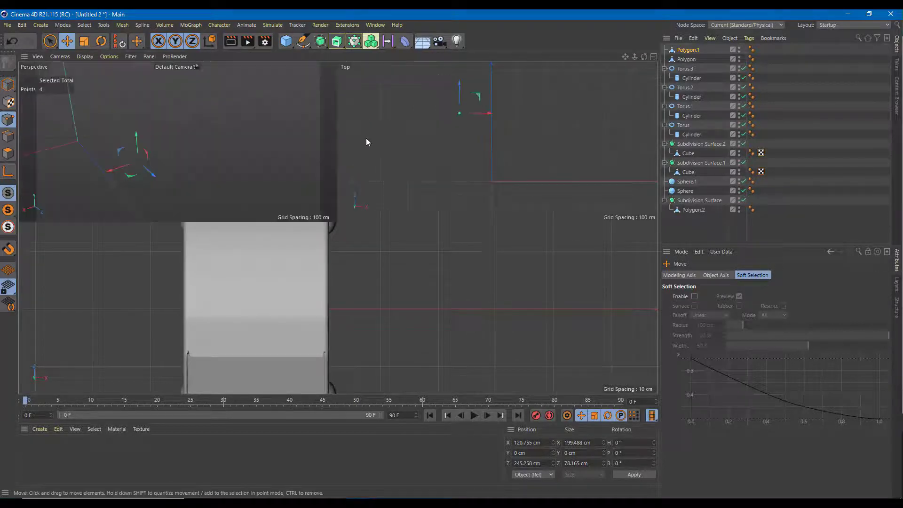
middle_click(208, 168)
left_click_drag(244, 210, 262, 112)
mouse_move(284, 175)
left_mouse_down("alt")
mouse_move(336, 157)
mouse_move(289, 169)
left_mouse_up("alt")
Select the rear-window polygon's two rearmost points and lower them to about 109.8 cm in Y, shifting them slightly along Z
left_click(304, 149)
left_click(289, 157)
left_click(235, 180, "shift")
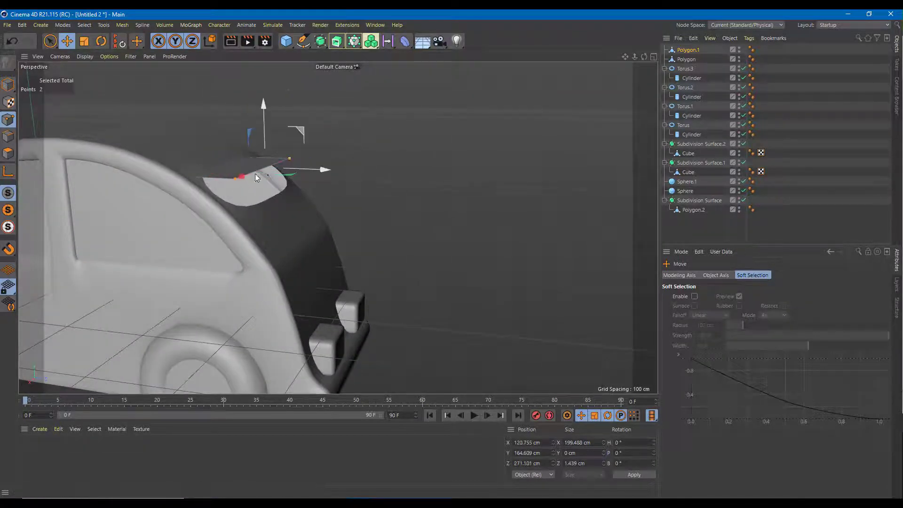
left_click_drag(263, 112, 272, 150)
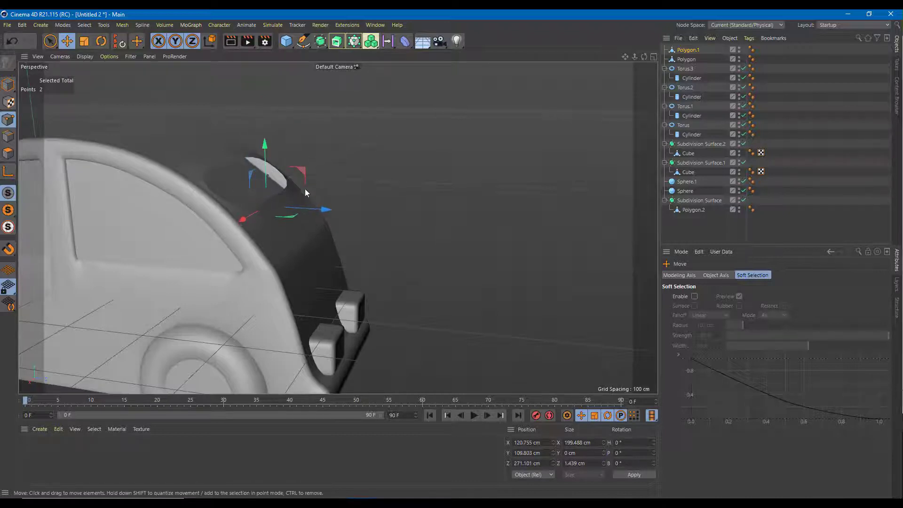
mouse_move(319, 210)
left_mouse_down()
mouse_move(328, 209)
mouse_move(319, 211)
left_mouse_up()
Add the two upper points to the selection and raise the whole rear-window polygon by about 6.5 cm
scroll(290, 153, "up", 5)
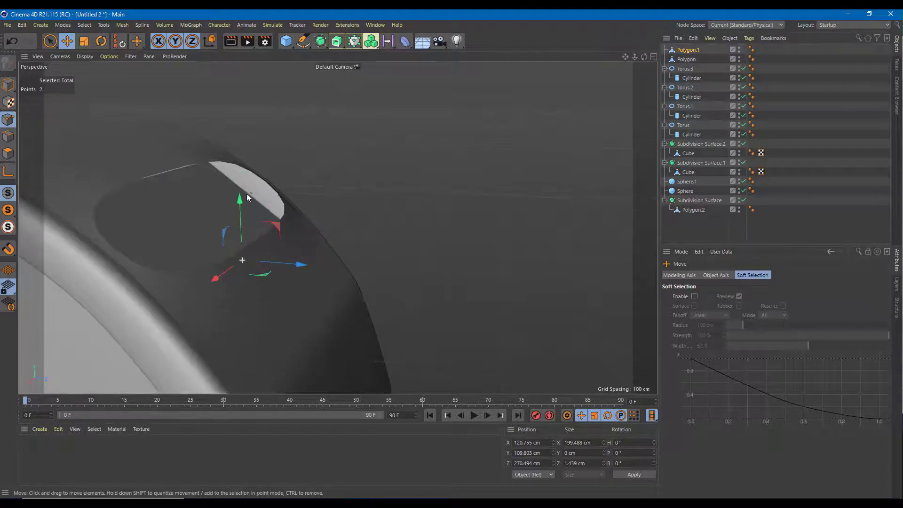
left_click_drag(245, 193, 171, 197, "alt")
left_click_drag(131, 173, 140, 159, "alt")
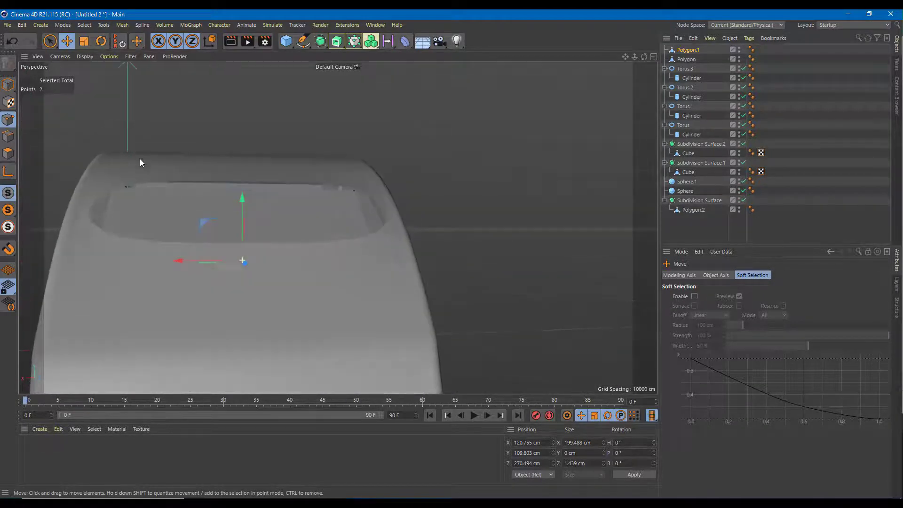
left_click_drag(192, 206, 253, 222, "alt")
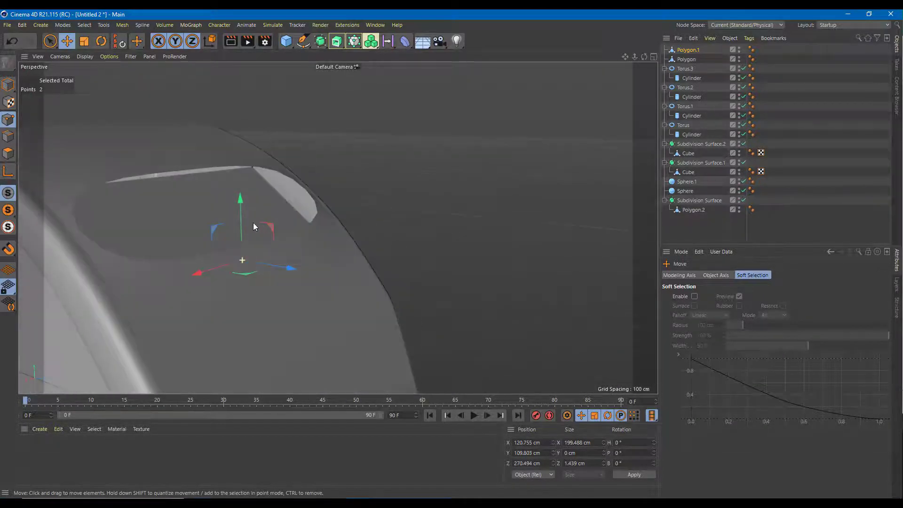
left_click(50, 41)
left_click(253, 166, "shift")
left_click_drag(253, 165, 132, 187, "alt")
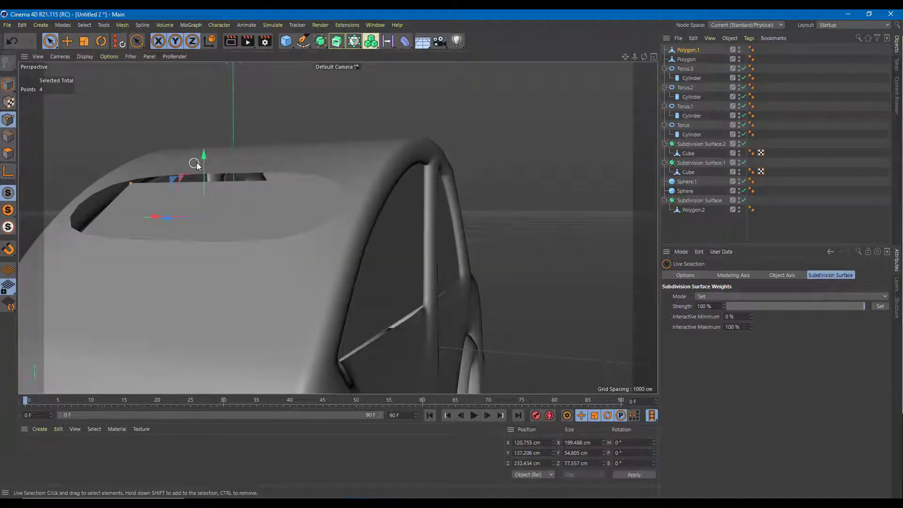
mouse_move(199, 162)
left_mouse_down()
mouse_move(204, 134)
mouse_move(205, 151)
left_mouse_up()
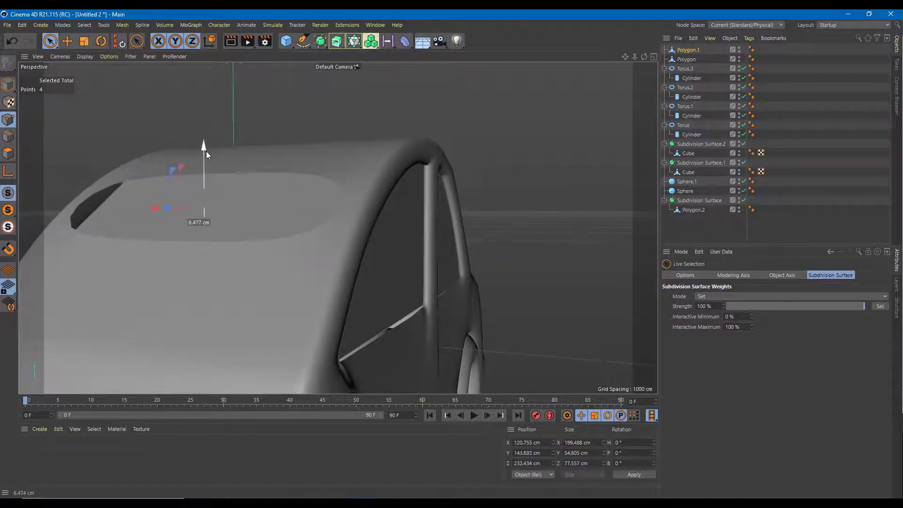
Scale the rear-window polygon's points to about 233.9 cm in X and about 79 cm in Z to cover the opening
left_click_drag(278, 201, 351, 245, "alt")
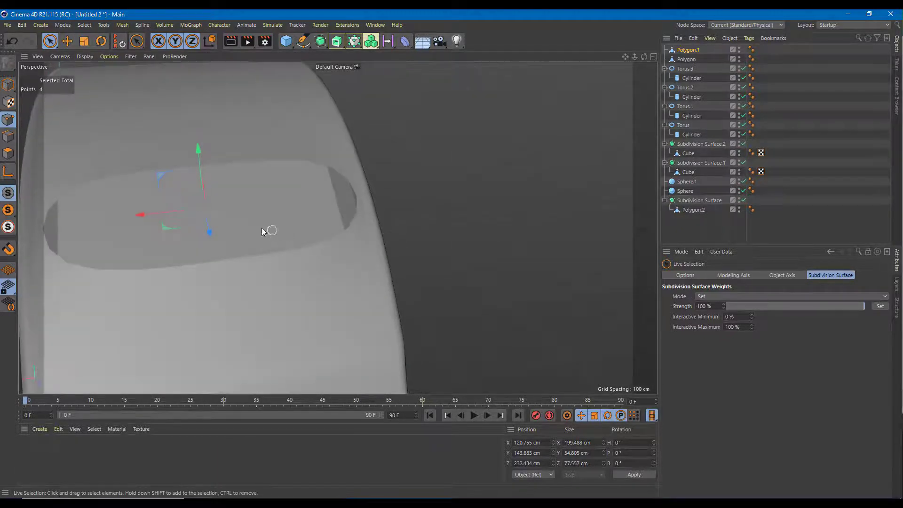
left_click(87, 41)
left_click_drag(140, 215, 308, 207)
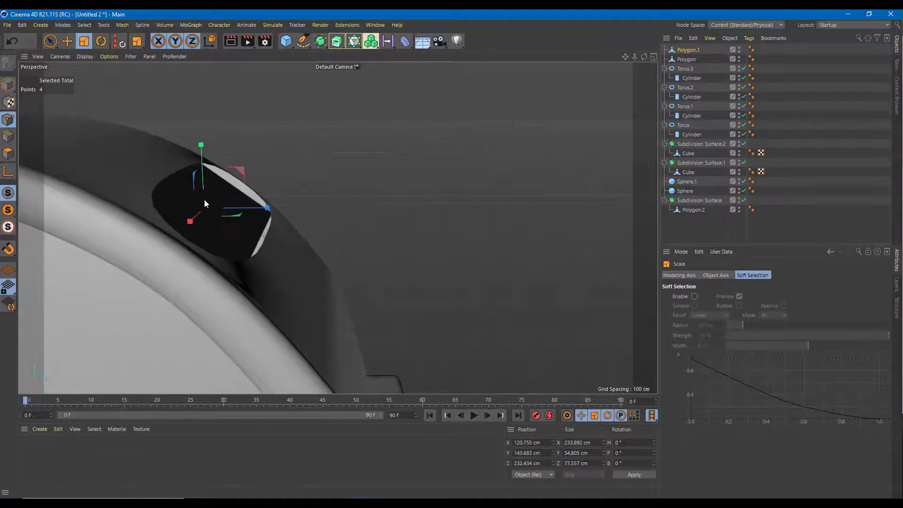
left_click_drag(250, 207, 247, 205)
Move the rear-window polygon to about 237.6 cm in Z, lower it slightly into the opening and deselect its points
left_click(67, 42)
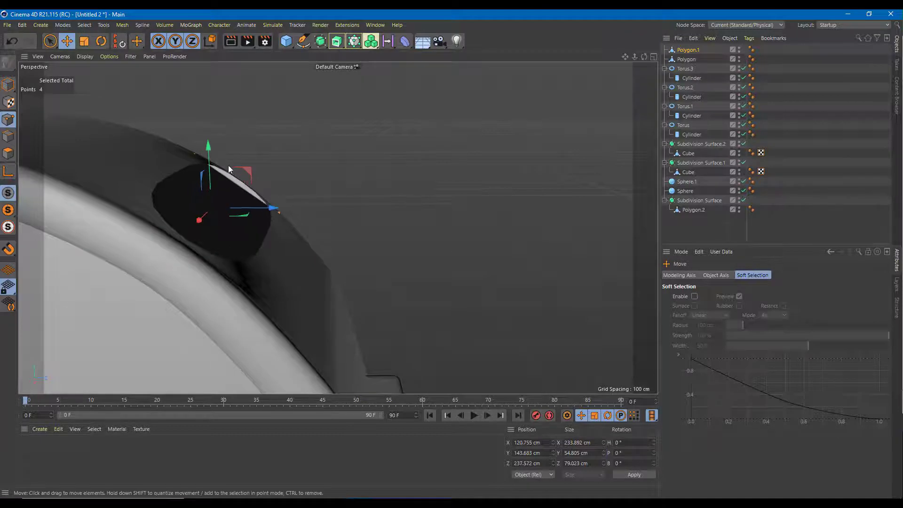
left_click_drag(205, 148, 206, 151)
left_click(342, 156)
Create a new material and apply it to the car body mesh
scroll(342, 156, "down", 8)
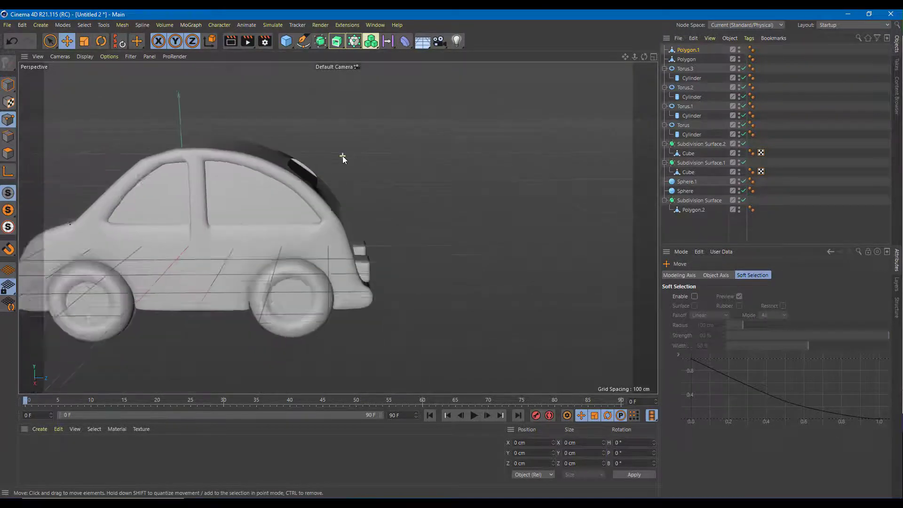
left_click_drag(226, 211, 269, 218, "alt")
scroll(281, 212, "down", 3)
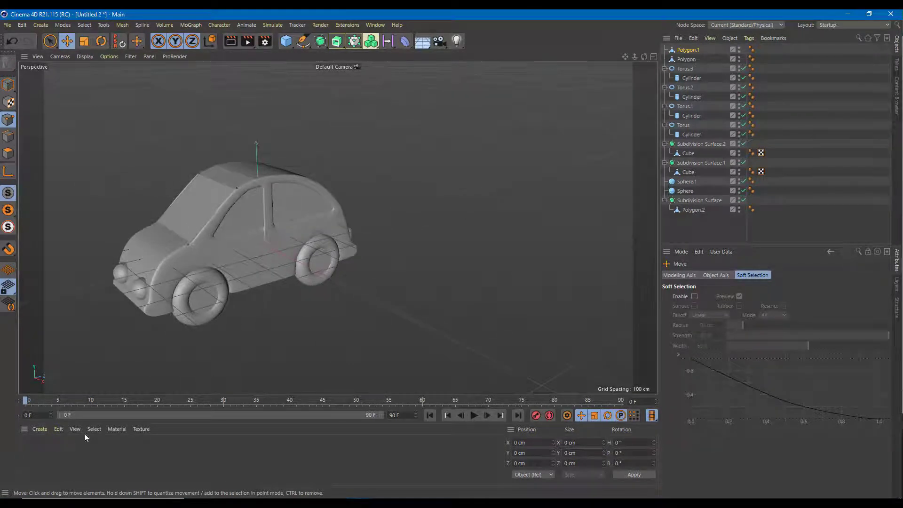
double_click(87, 457)
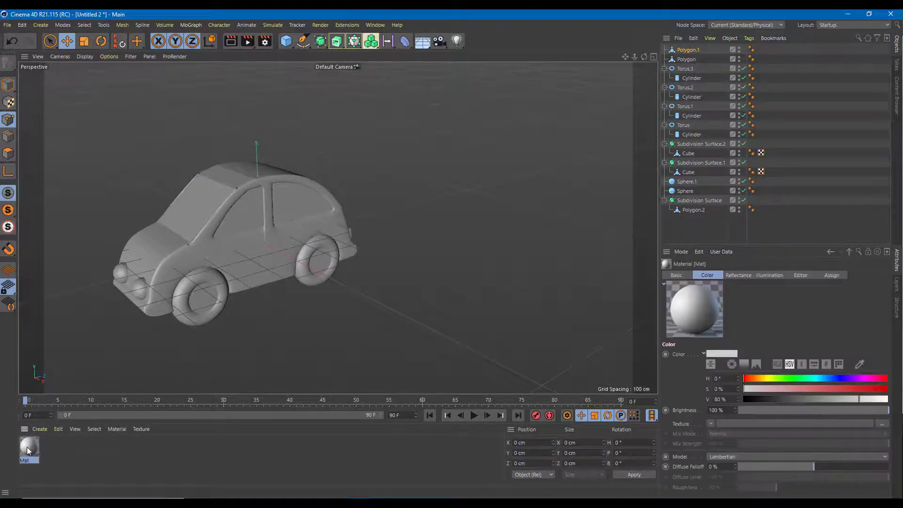
left_click_drag(26, 447, 254, 272)
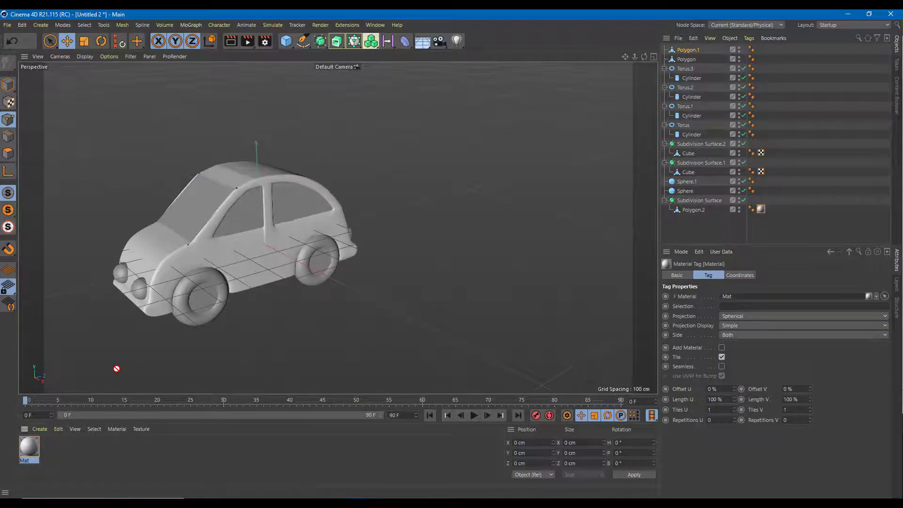
Rename the car body's material as Body
left_click(29, 458)
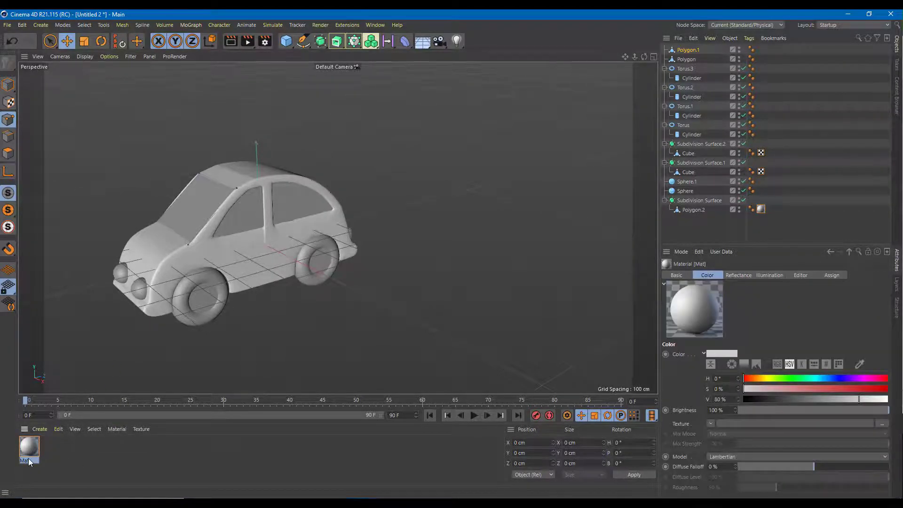
double_click(28, 459)
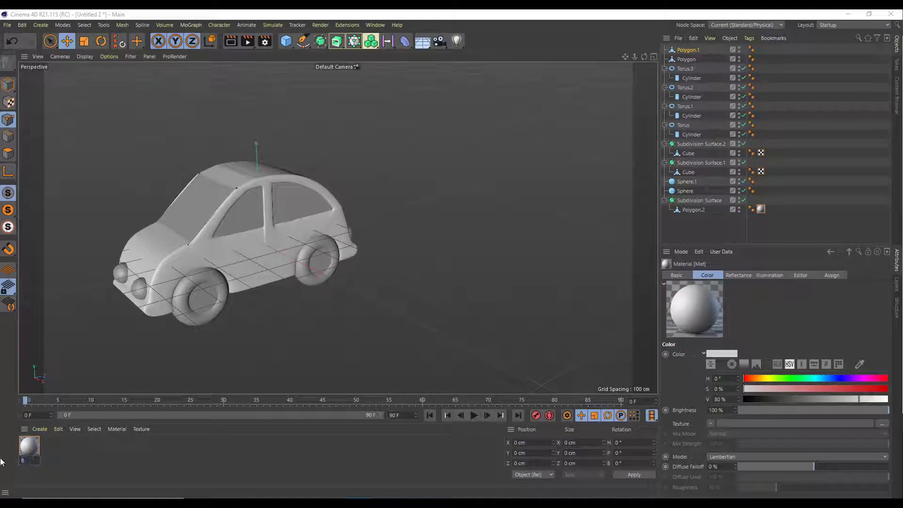
left_click(111, 358)
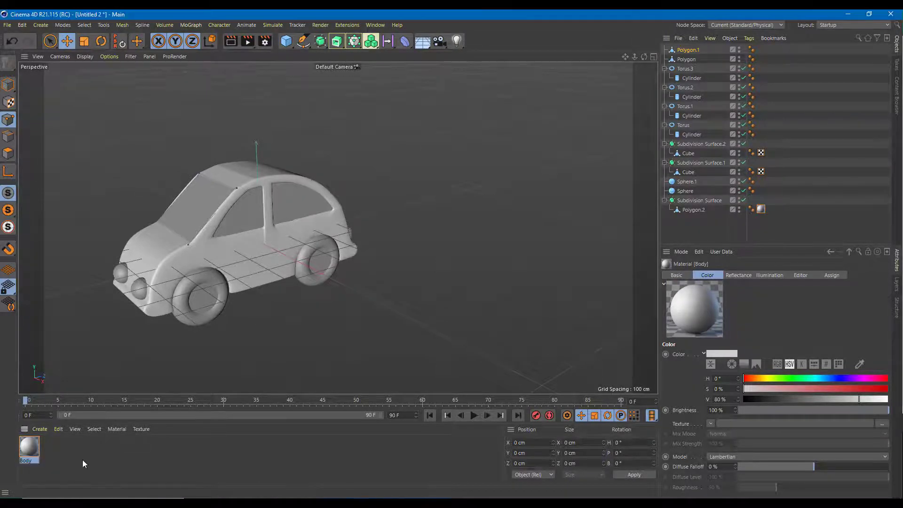
Create another material, apply it to both headlight spheres and name it Headlights
double_click(82, 462)
left_click_drag(146, 287, 121, 274)
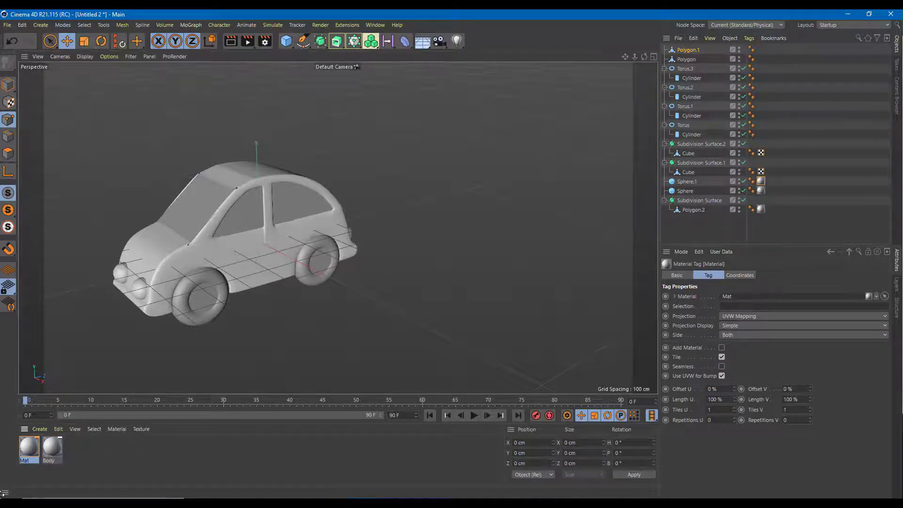
double_click(23, 462)
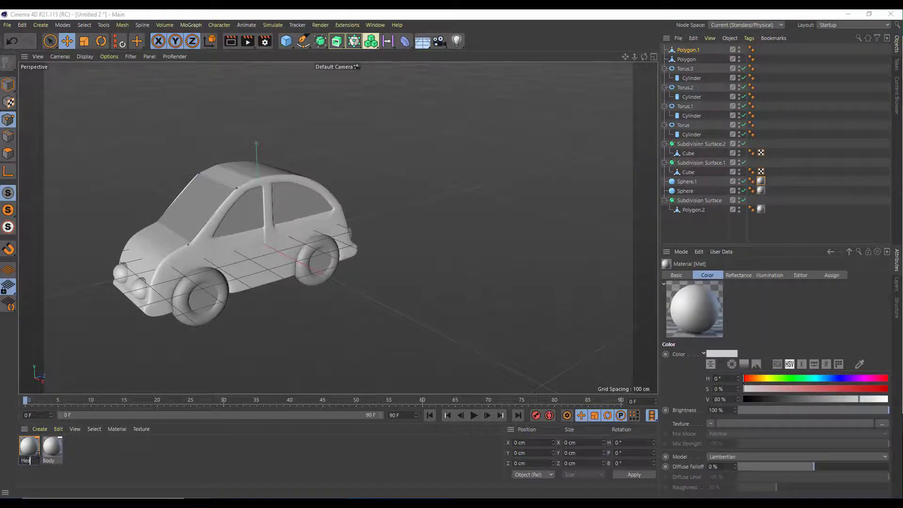
key("Return")
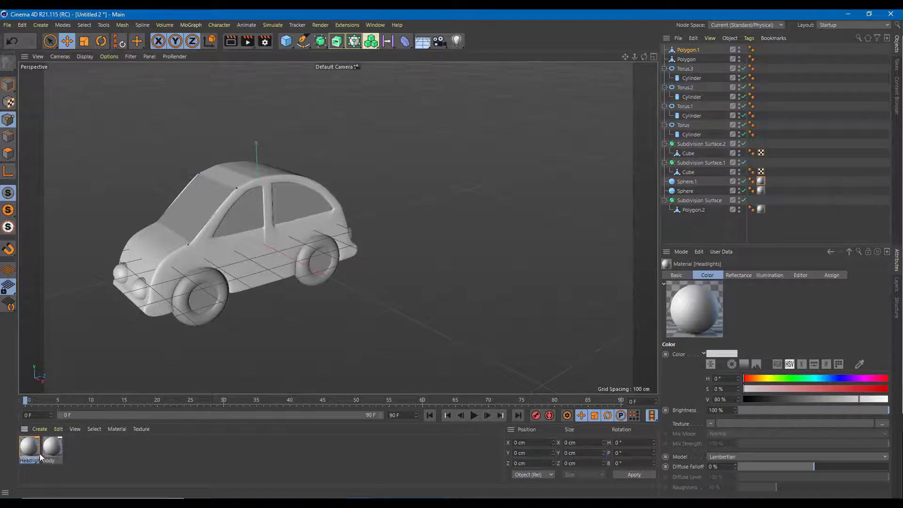
Create a material for the two rear light cubes, apply it to both and name it BreakLights
left_click_drag(324, 316, 189, 327, "alt")
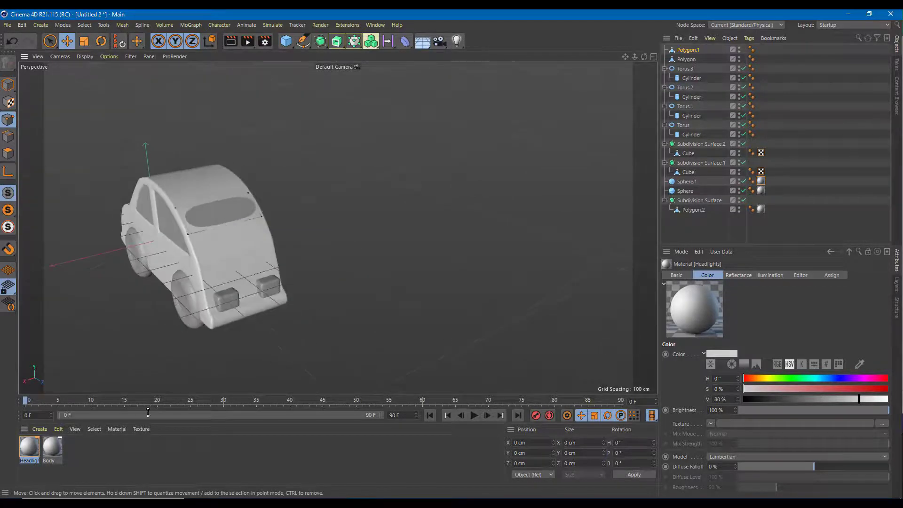
double_click(100, 468)
left_click_drag(231, 299, 232, 300)
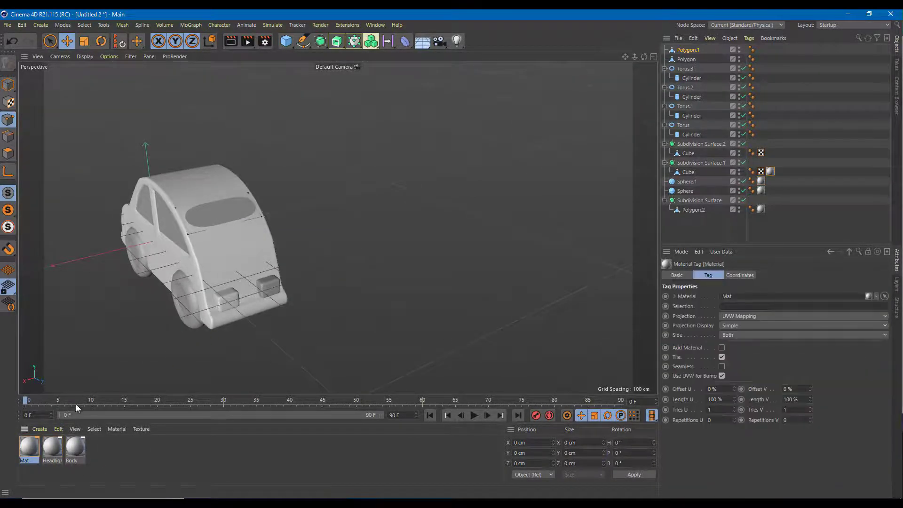
double_click(22, 461)
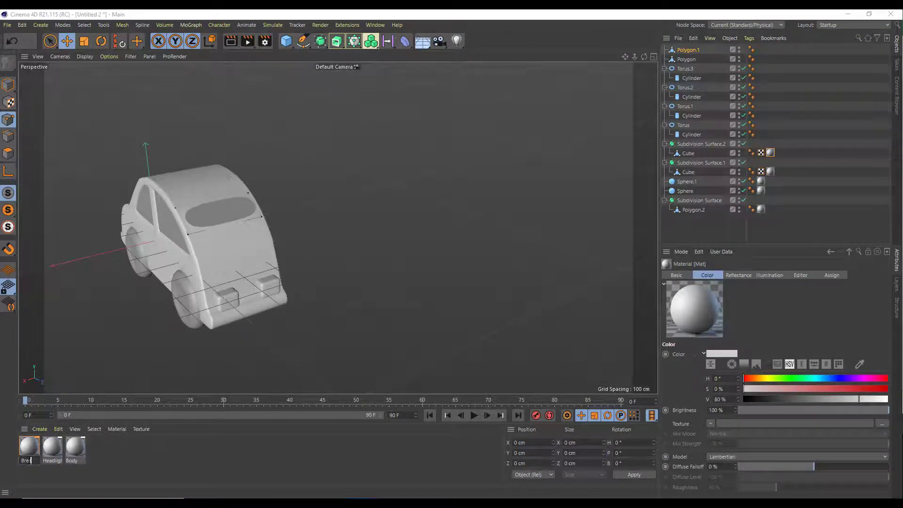
key("Return")
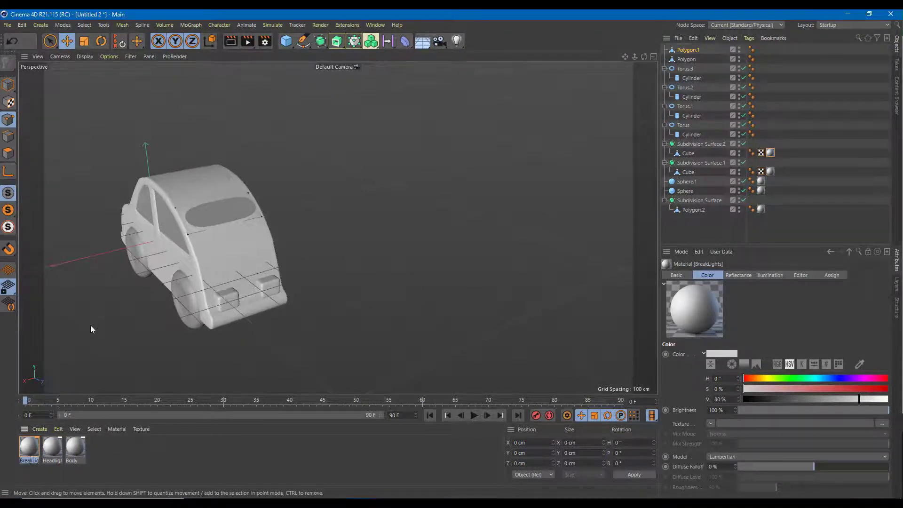
Create a material named Tyre and apply it to the front wheel's torus on the visible side of the car
left_click_drag(90, 326, 140, 366, "alt")
double_click(133, 458)
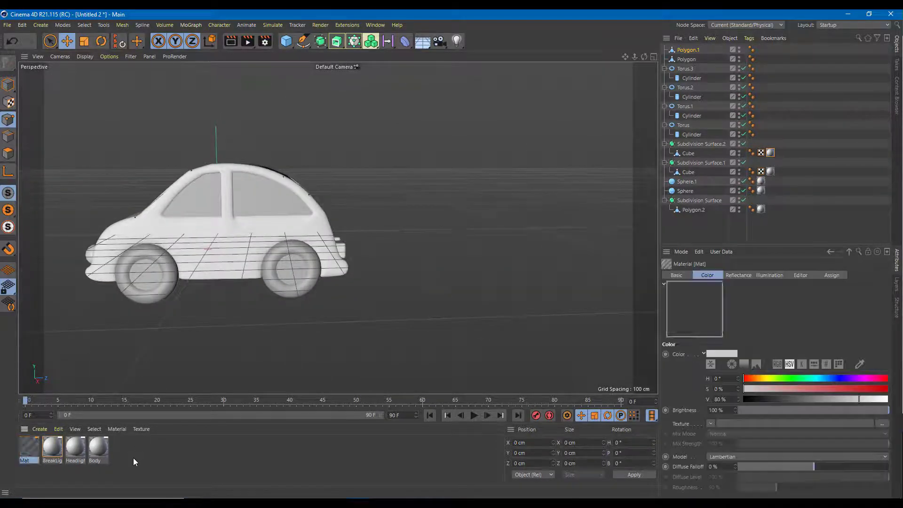
double_click(30, 459)
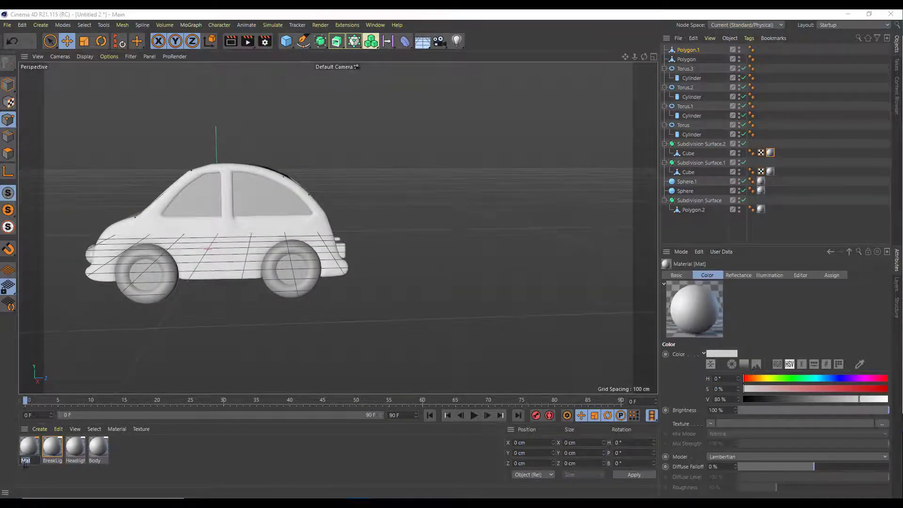
key("Return")
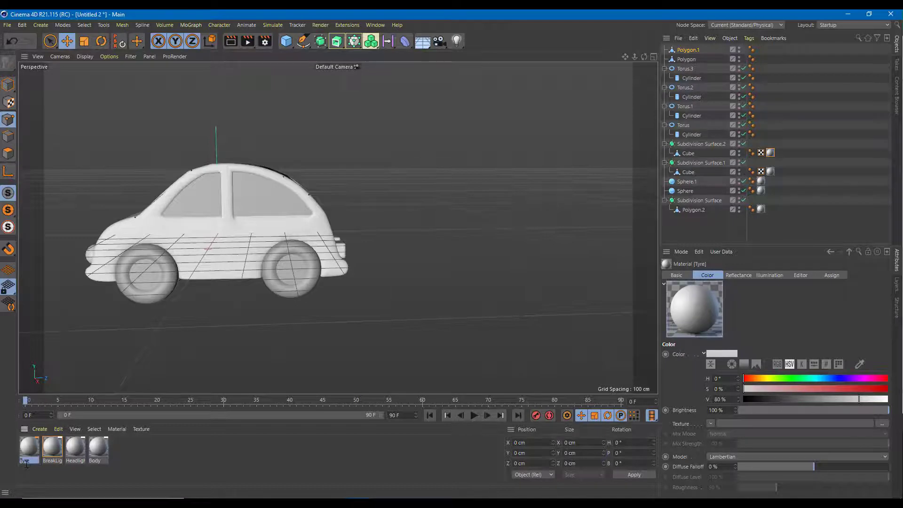
left_click_drag(144, 313, 165, 293)
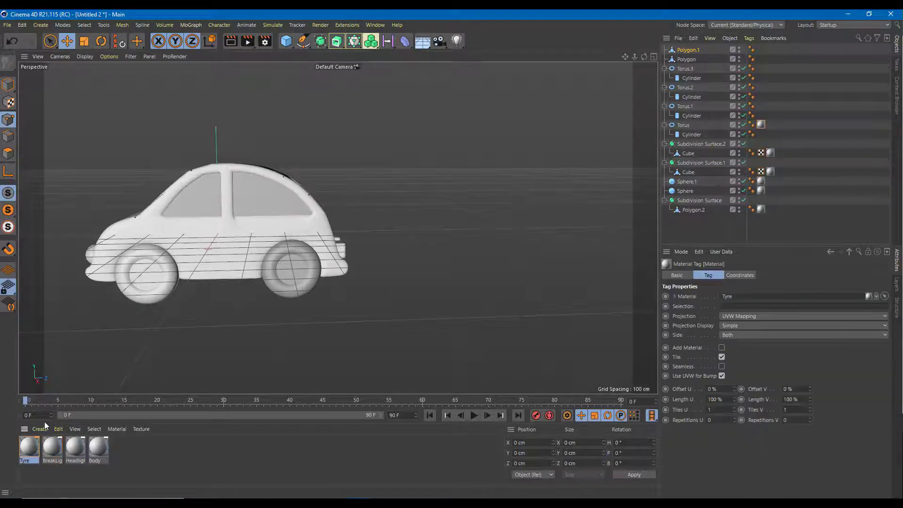
Undo the Tyre material's misplaced assignment to the rear wheel's cylinder and apply Tyre to the three remaining wheel toruses
key("ctrl+z")
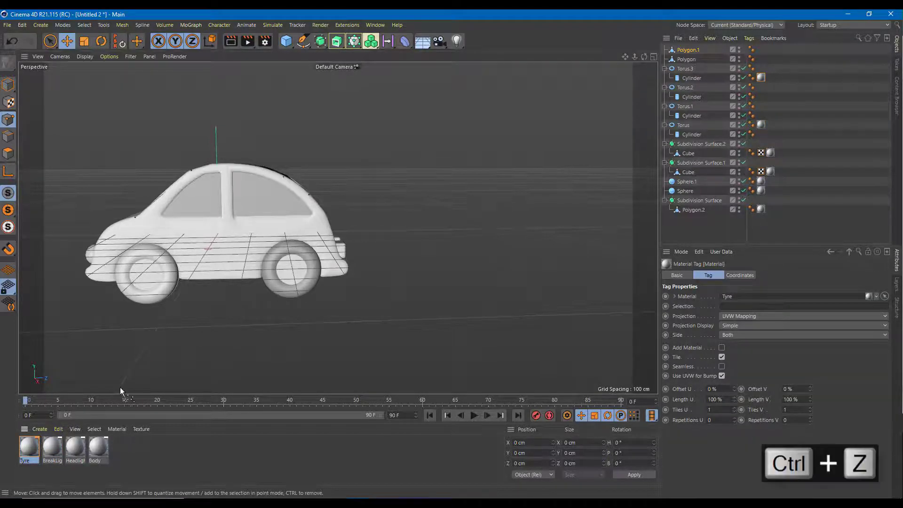
left_click_drag(290, 297, 291, 293)
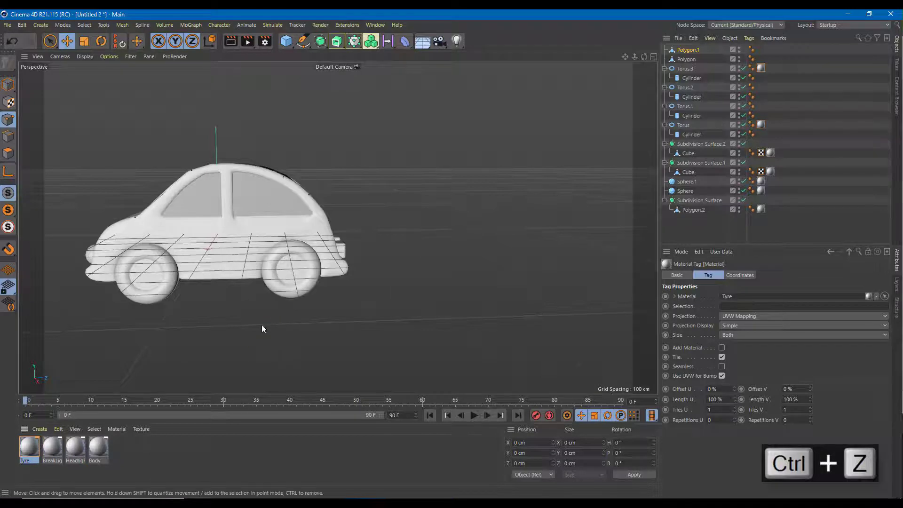
left_click_drag(262, 325, 401, 344, "alt")
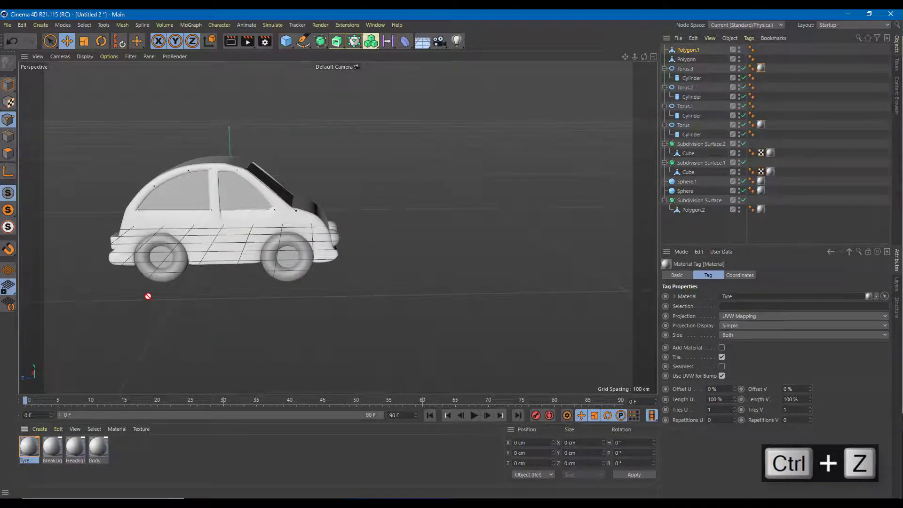
left_click_drag(148, 296, 159, 280)
left_click_drag(297, 284, 294, 274)
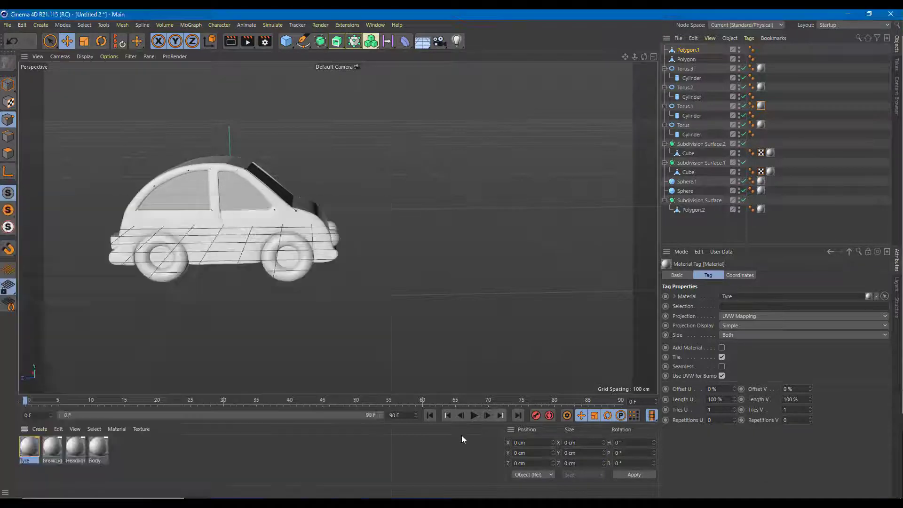
Create a material named Rim and apply it to the inner cylinders of the wheels on both sides of the car
double_click(335, 453)
double_click(34, 462)
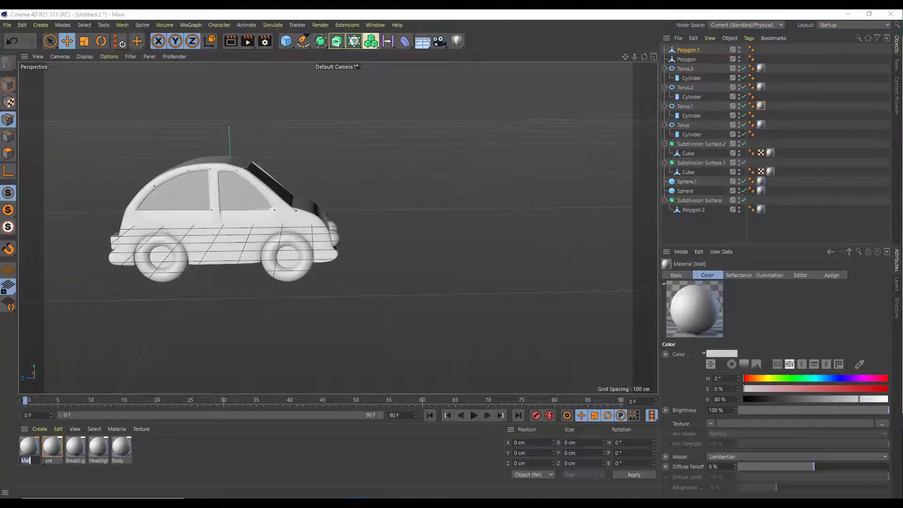
type("Rim")
key("Return")
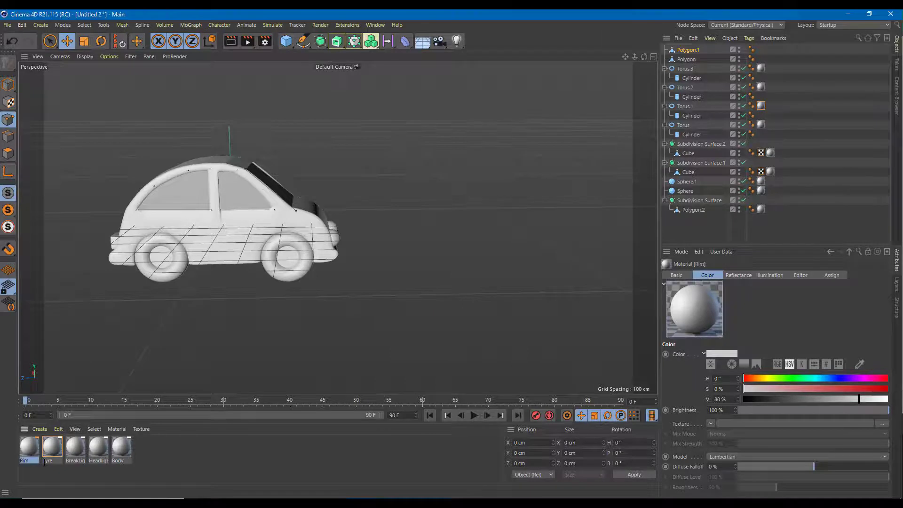
left_click_drag(163, 265, 162, 267)
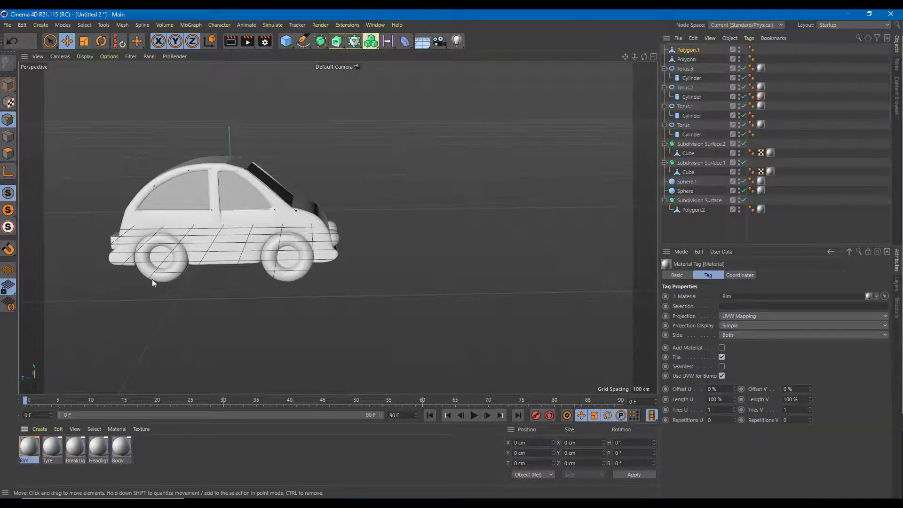
left_click_drag(312, 243, 288, 252)
left_click_drag(408, 259, 103, 286, "alt")
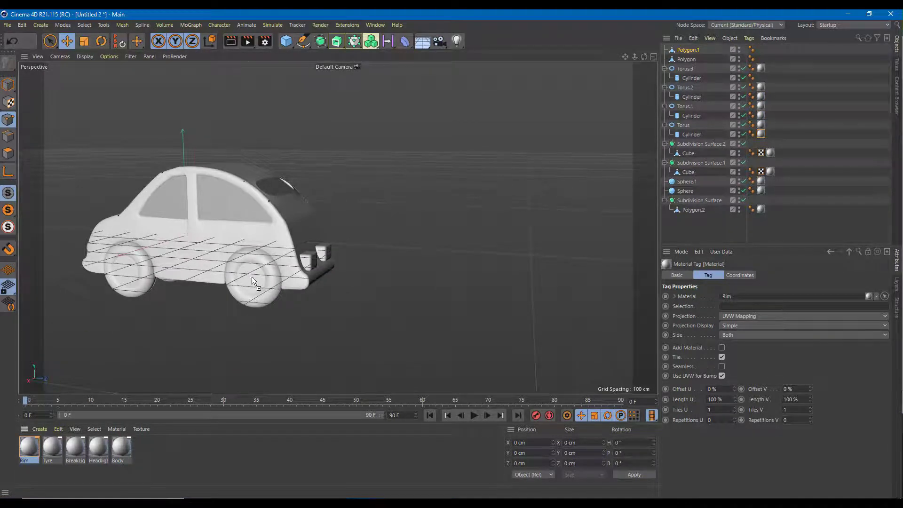
Create a material named Glass and apply it to both window glass polygons of the car
double_click(171, 470)
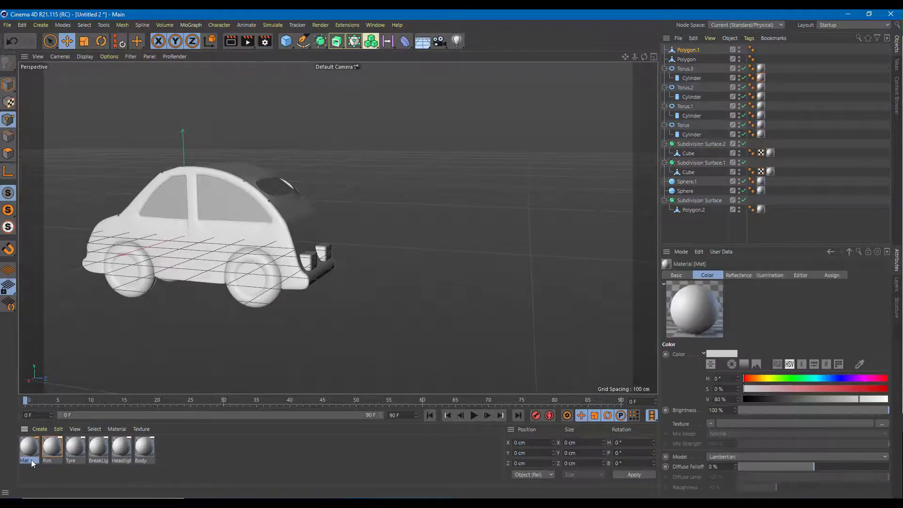
double_click(31, 459)
type("Glass")
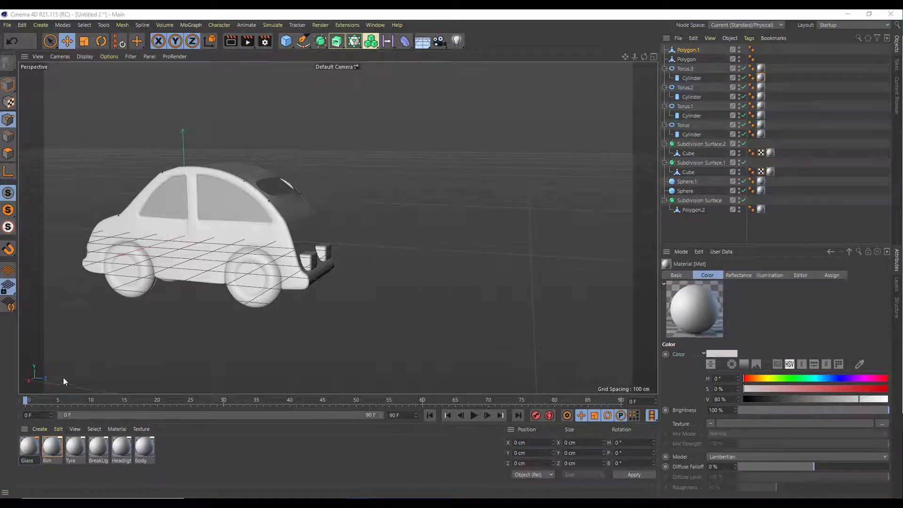
left_click(132, 332)
left_click_drag(135, 331, 198, 356, "alt")
left_click_drag(33, 454, 213, 220)
left_click_drag(139, 356, 318, 351, "alt")
left_click_drag(28, 447, 173, 193)
left_click_drag(173, 193, 105, 227, "alt")
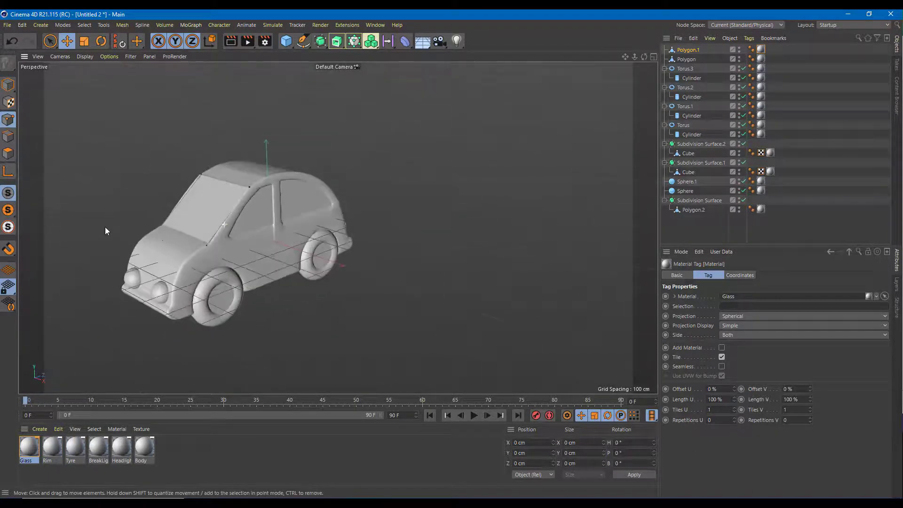
Add a Beckmann reflectance layer to the Body material and set the layer's strength to 9%
left_click(145, 447)
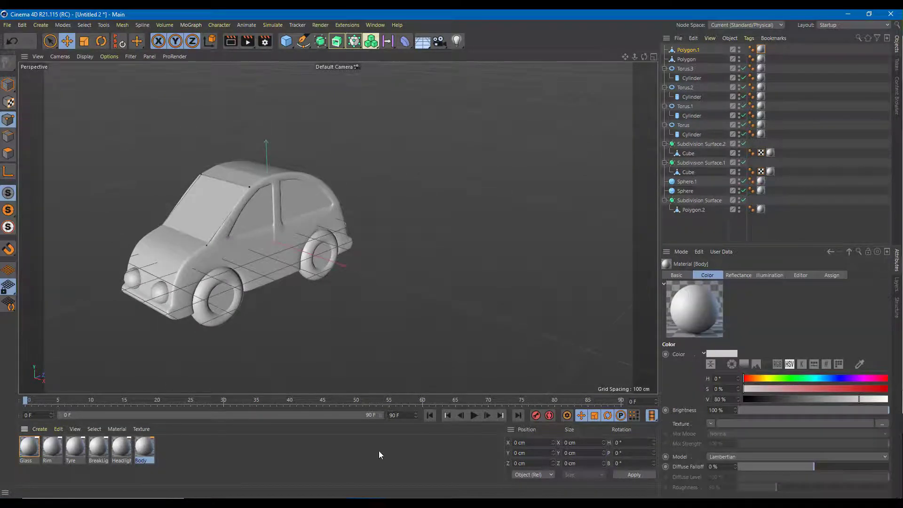
left_click(736, 276)
left_click(679, 373)
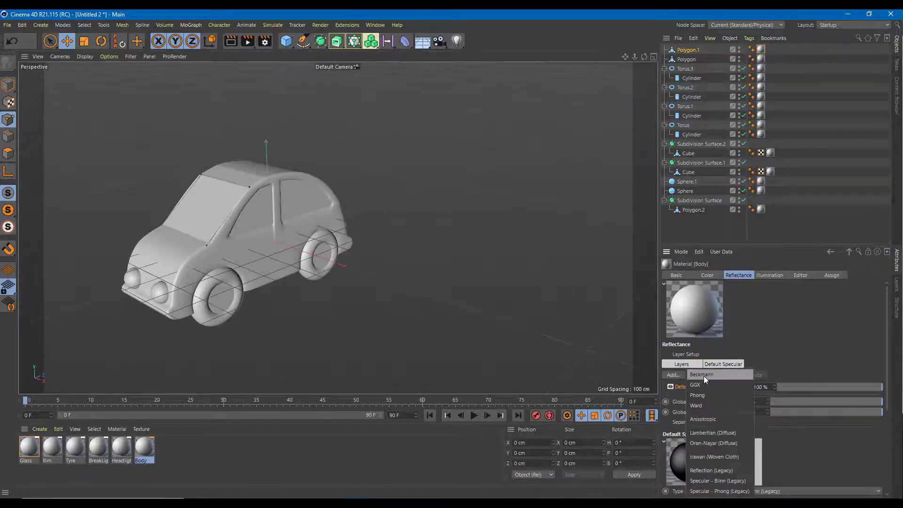
left_click(703, 376)
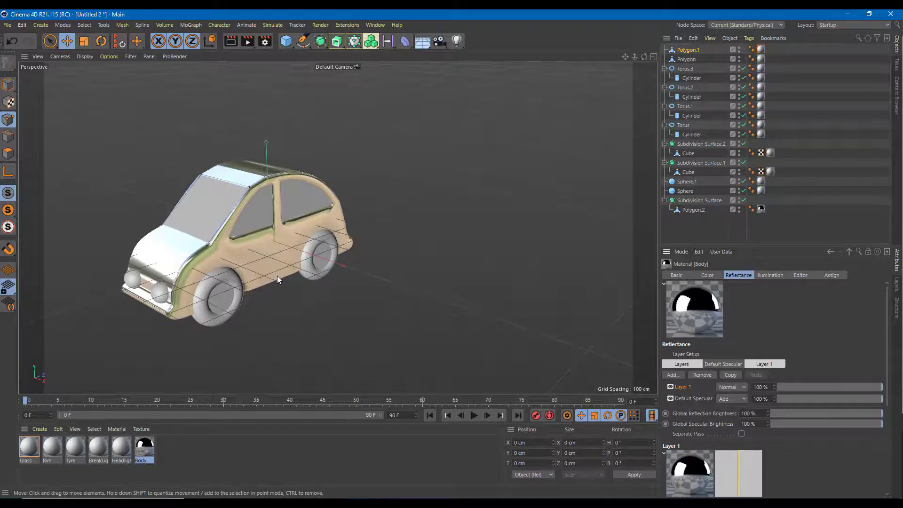
scroll(277, 277, "up", 2)
left_click_drag(839, 387, 786, 385)
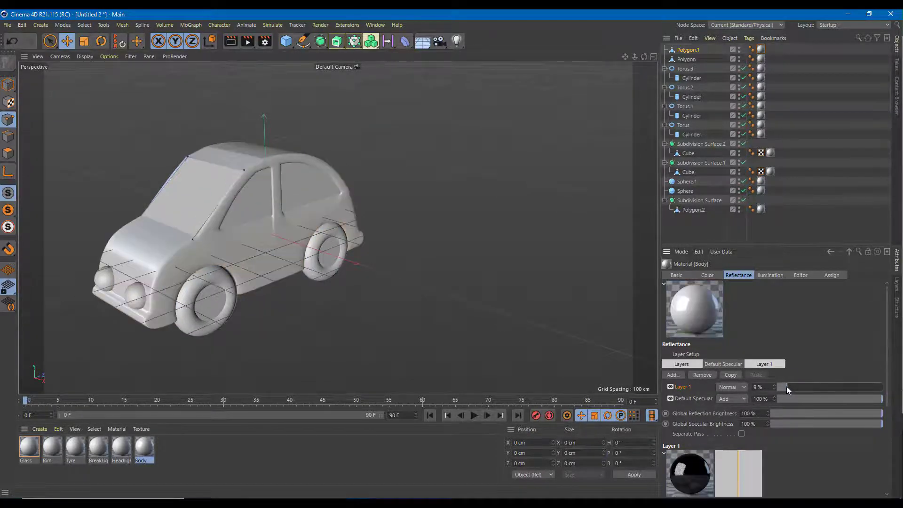
Colour the Body material green with hue 103° and saturation 84%
left_click(708, 275)
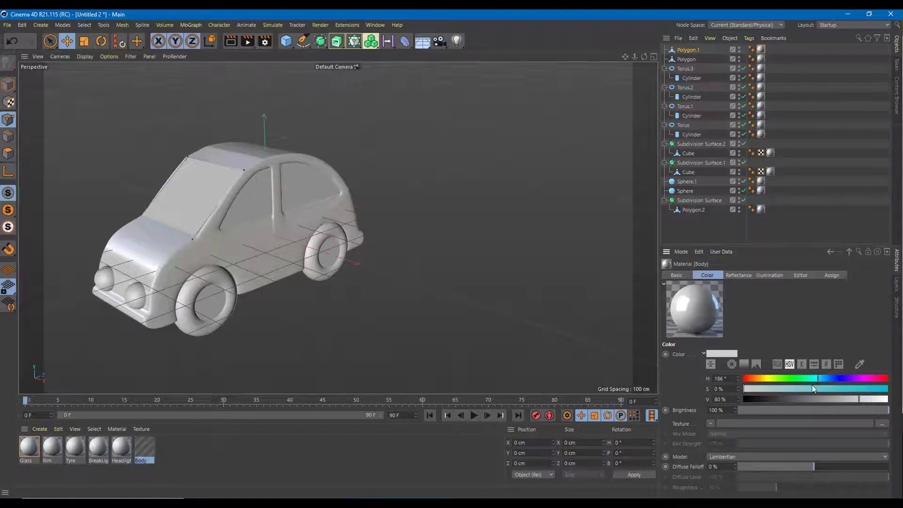
left_click(785, 378)
left_click(865, 388)
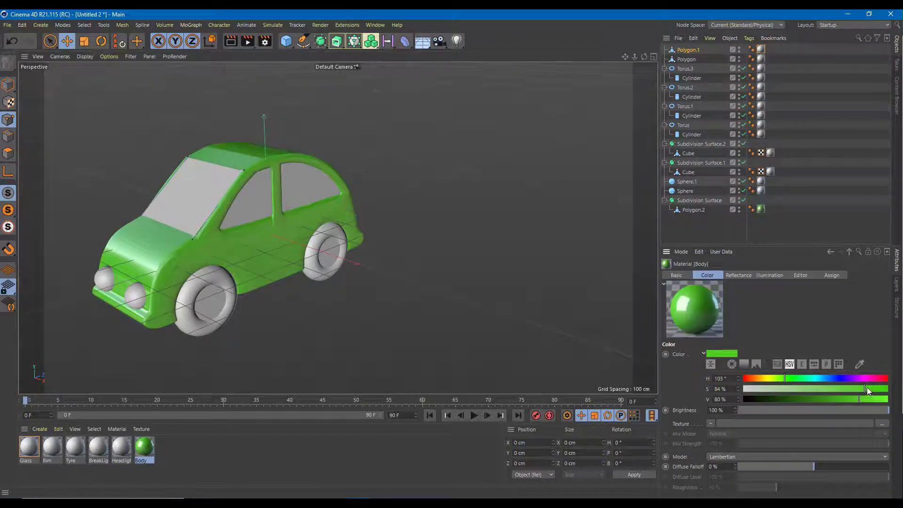
Colour the Headlights material bright yellow with hue 64°, saturation 72% and value 100%
scroll(382, 275, "up", 1)
left_click_drag(357, 292, 358, 343, "alt")
left_click(124, 450)
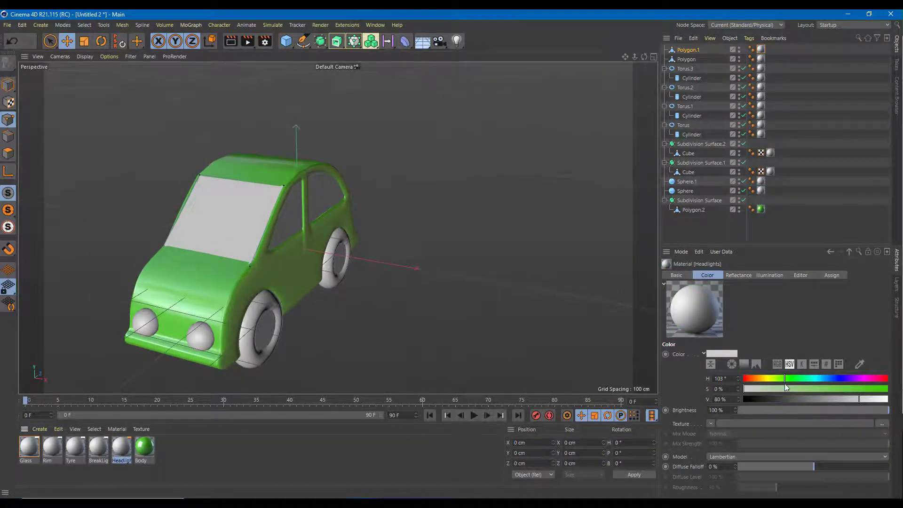
left_click(769, 379)
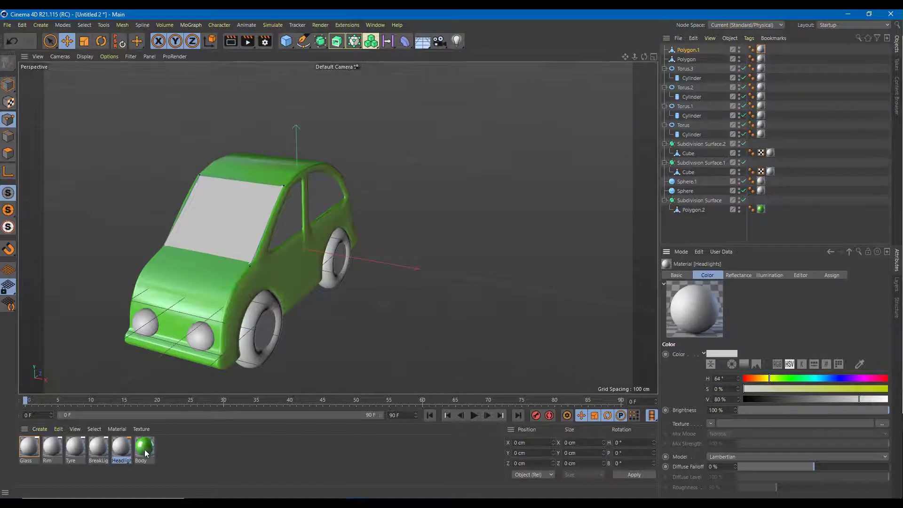
double_click(121, 449)
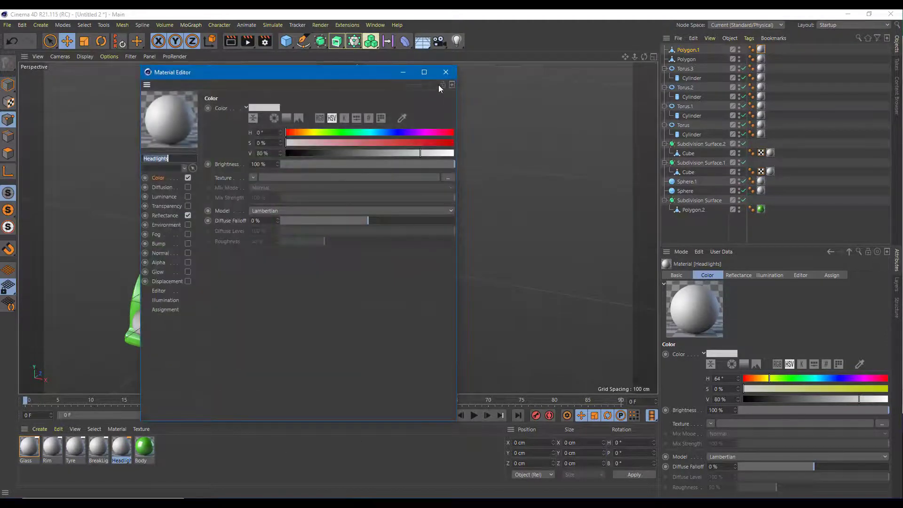
left_click(445, 72)
left_click(847, 389)
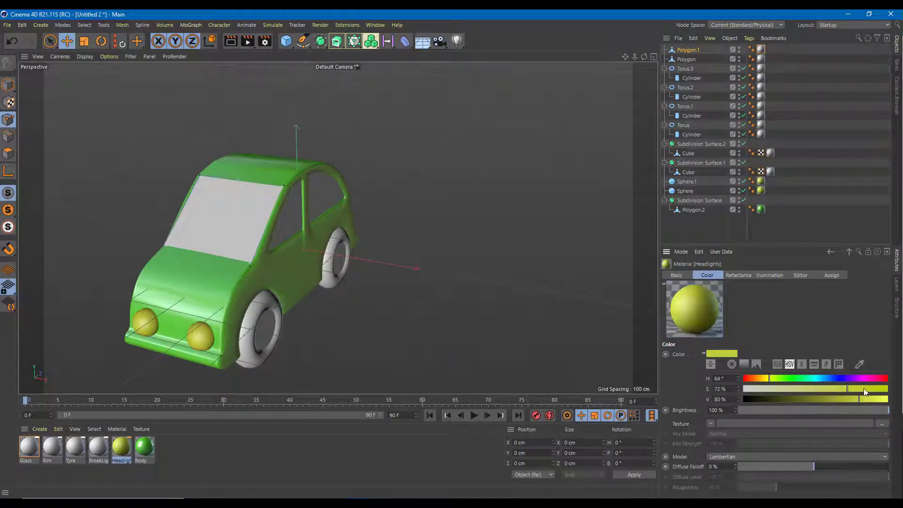
left_click(879, 400)
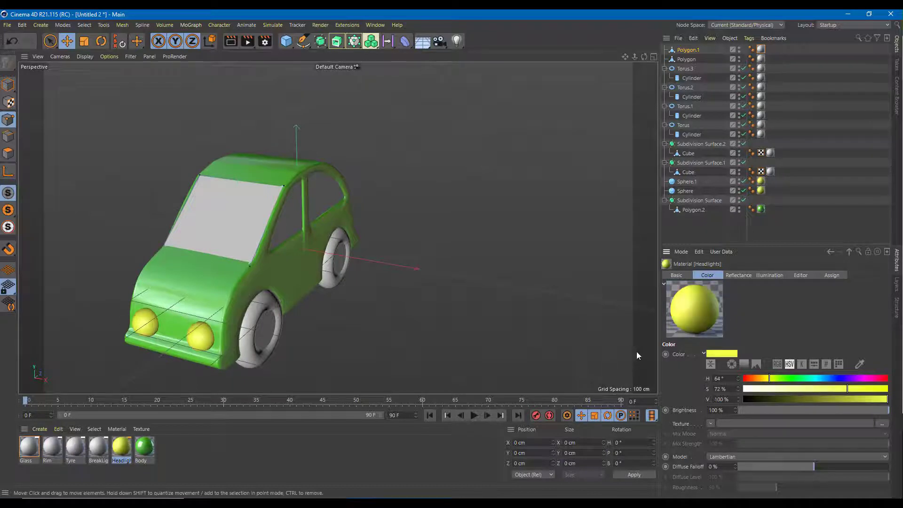
Enable the luminance channel of the Headlights material and set its brightness to 53%
left_click(682, 275)
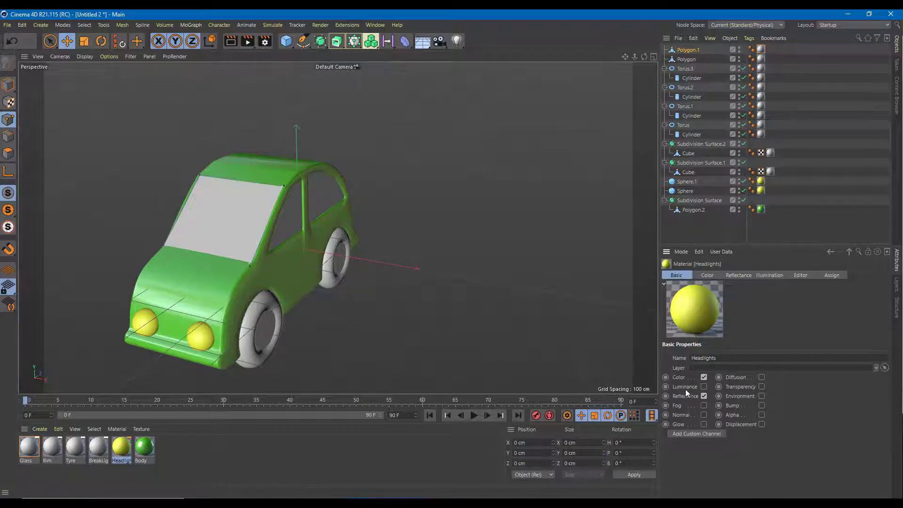
left_click(703, 386)
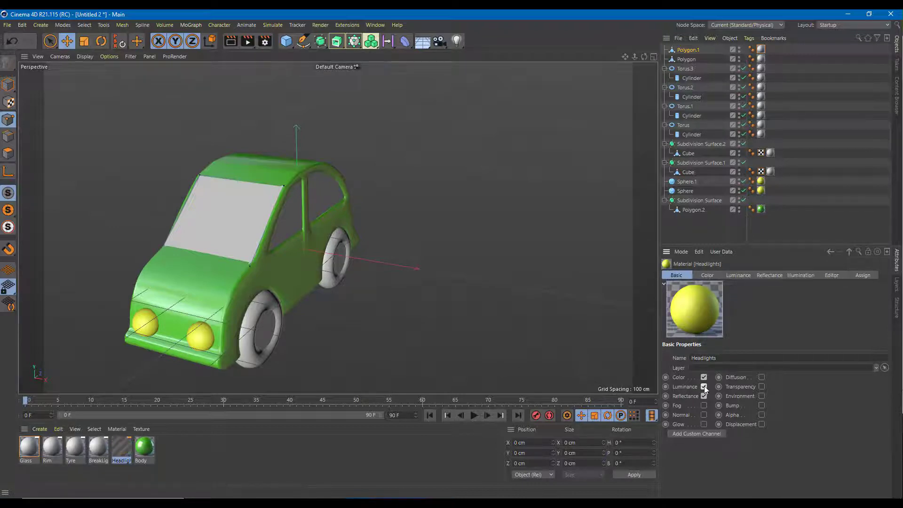
left_click(739, 277)
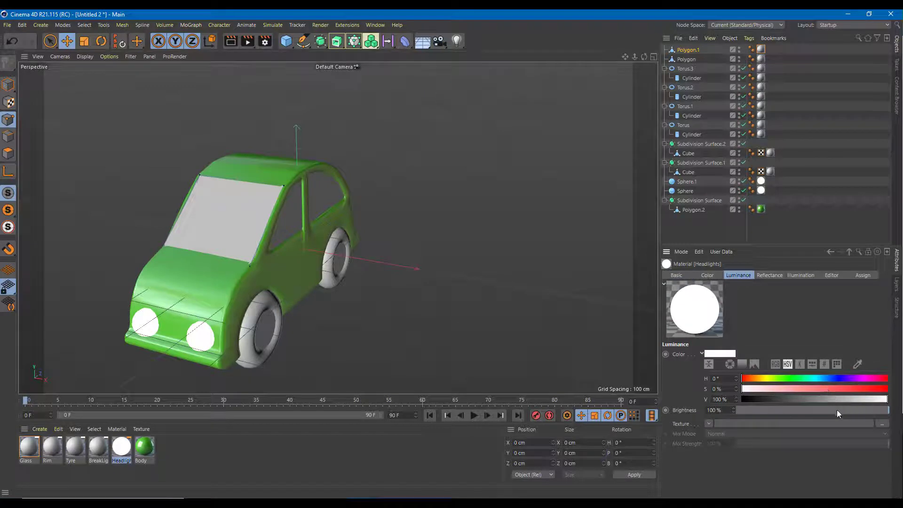
left_click_drag(836, 410, 822, 412)
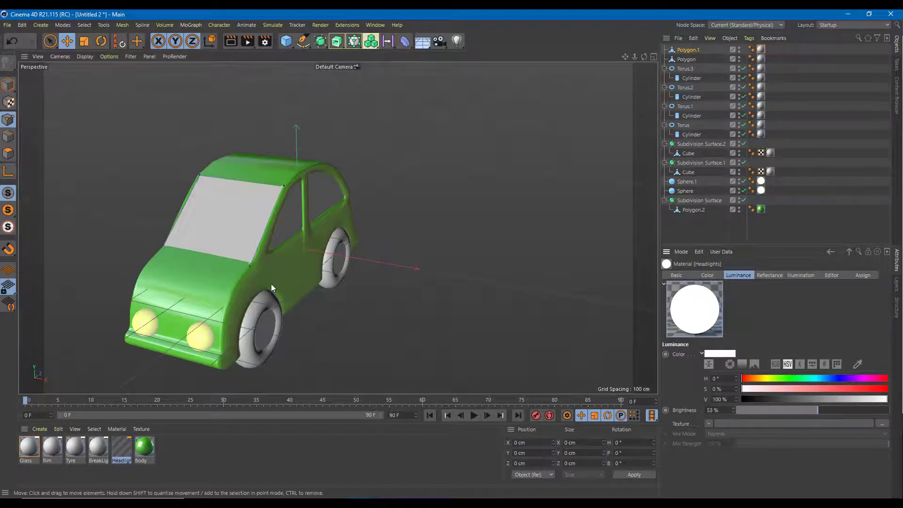
Colour the BreakLights material a strongly saturated red with hue 0°
left_click(98, 448)
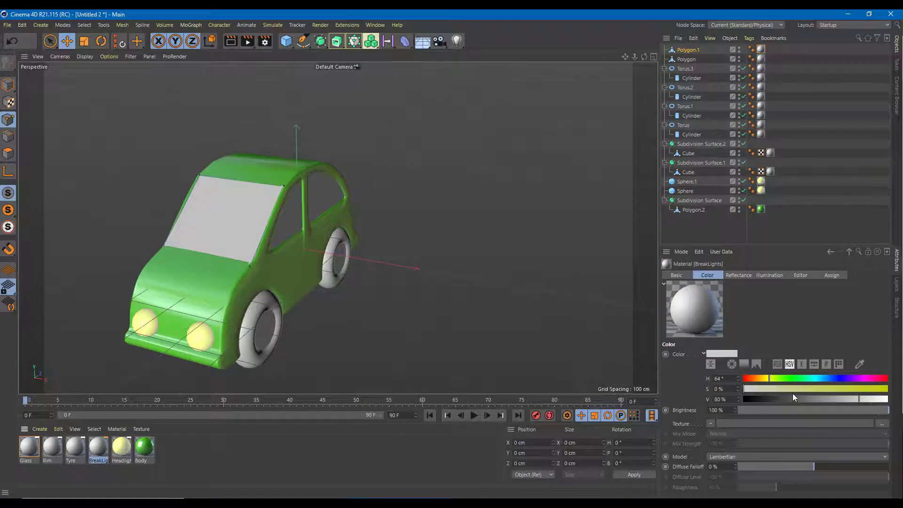
left_click_drag(761, 378, 740, 379)
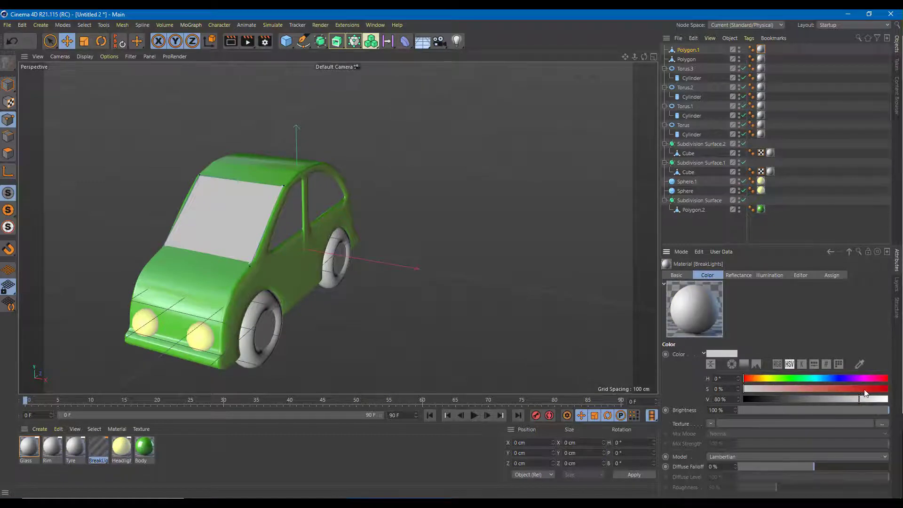
left_click_drag(864, 389, 893, 389)
Enable luminance on the BreakLights material with 13% brightness and a red luminance colour at 70% saturation
left_click_drag(538, 261, 336, 254, "alt")
left_click(677, 275)
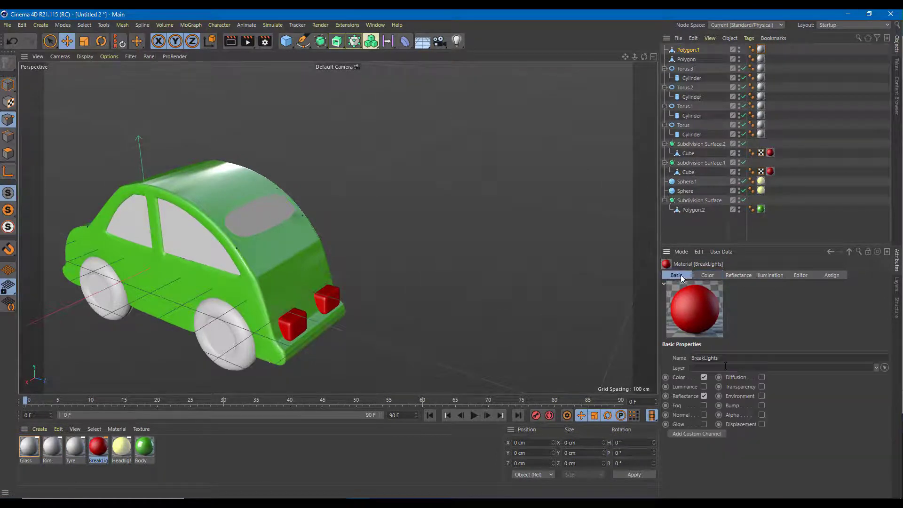
left_click(704, 387)
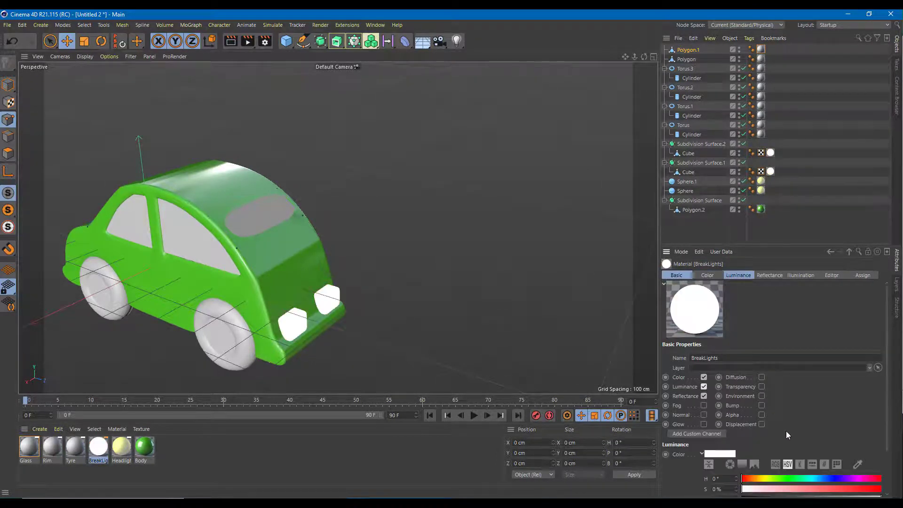
left_click(738, 276)
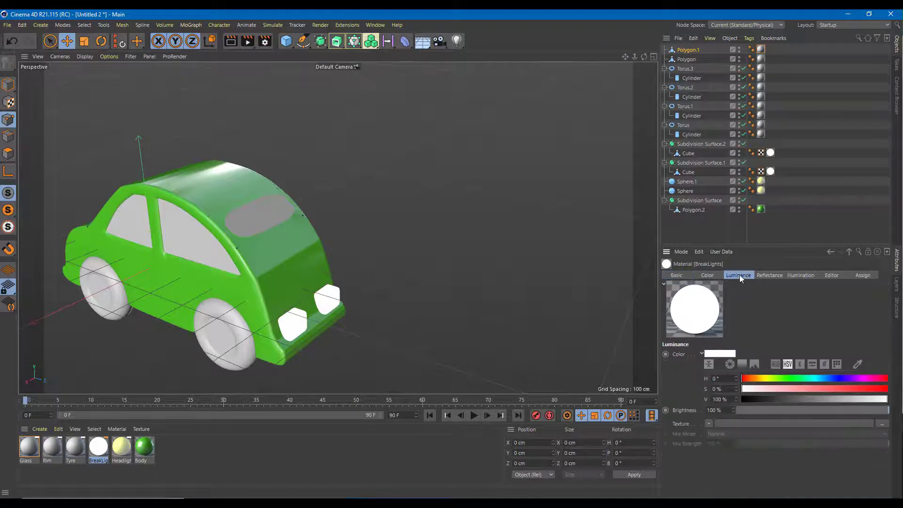
mouse_move(764, 412)
left_mouse_down()
mouse_move(773, 410)
mouse_move(755, 413)
left_mouse_up()
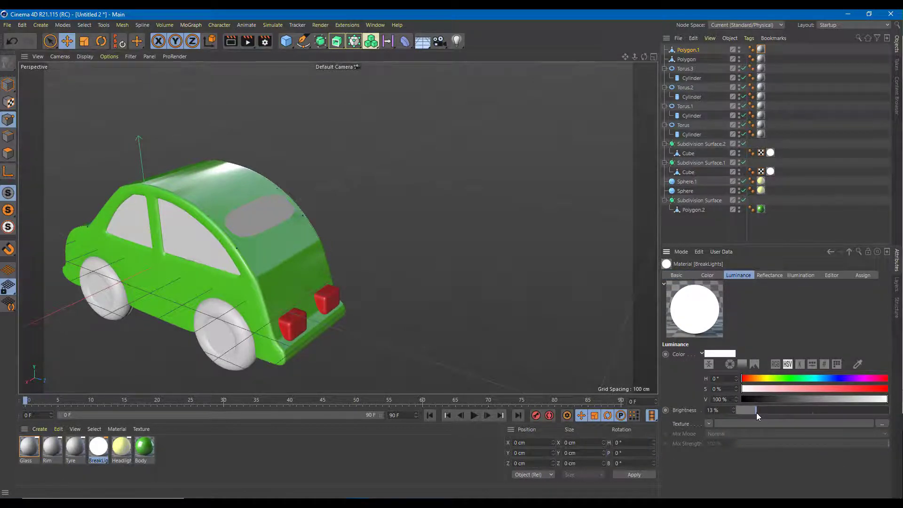
left_click(854, 389)
left_click_drag(847, 390, 844, 390)
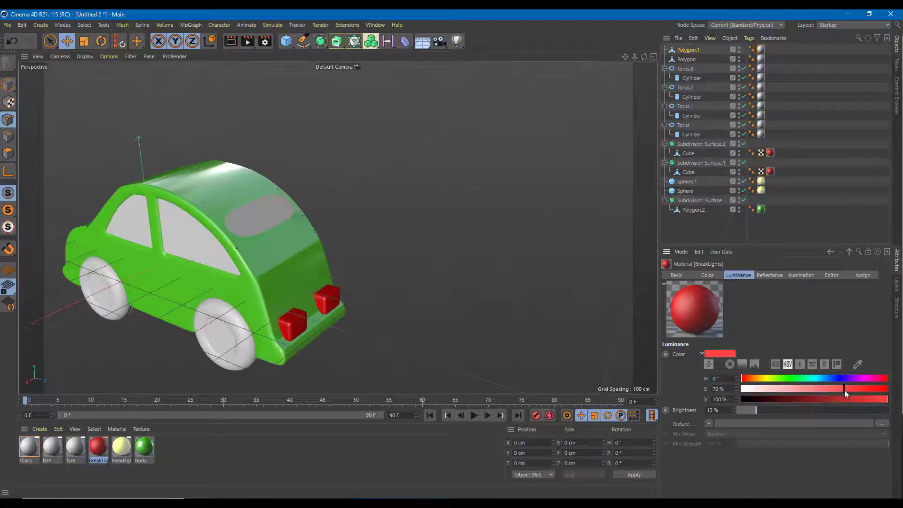
Add a Beckmann reflectance layer to the Headlights material and set its strength to 5%
left_click_drag(526, 335, 301, 338, "alt")
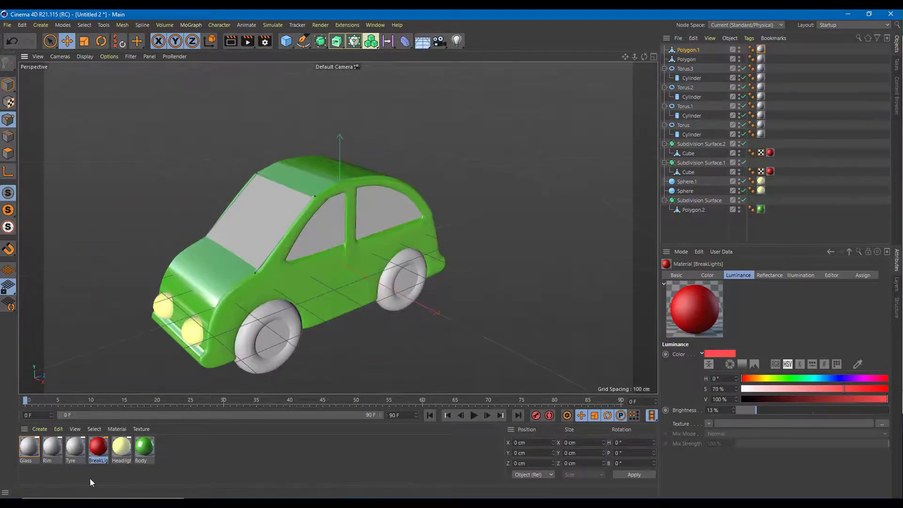
left_click(79, 448)
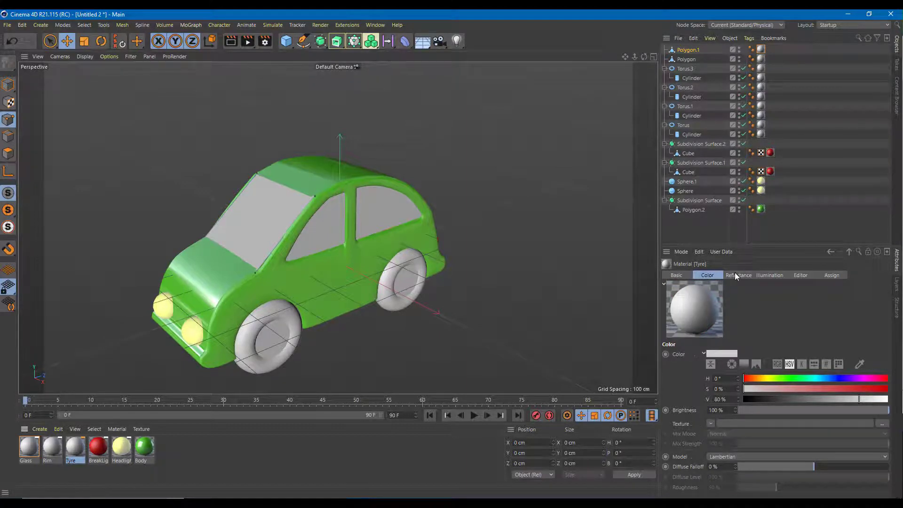
left_click(98, 447)
left_click(121, 448)
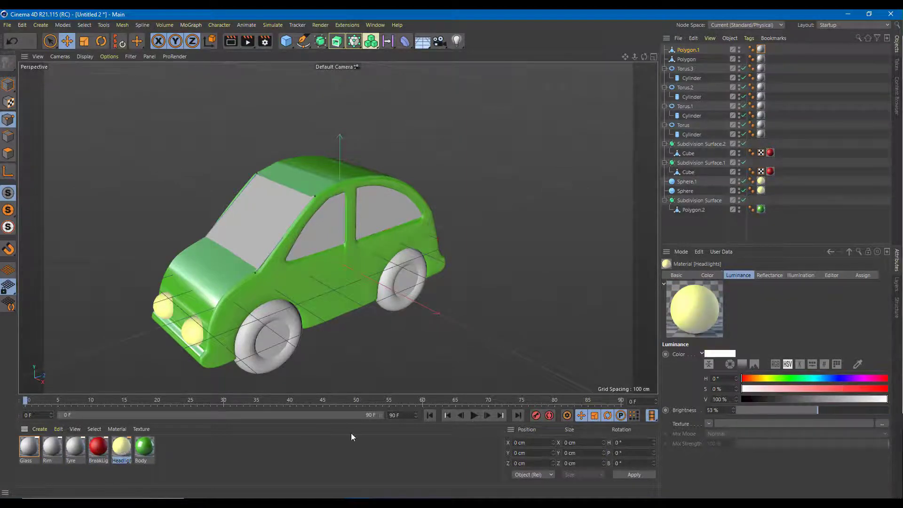
left_click(759, 276)
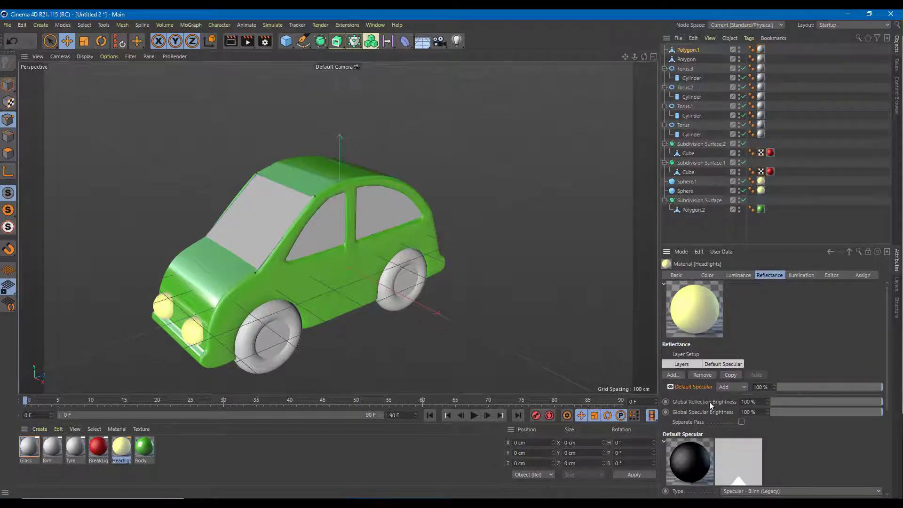
left_click(671, 375)
left_click(727, 376)
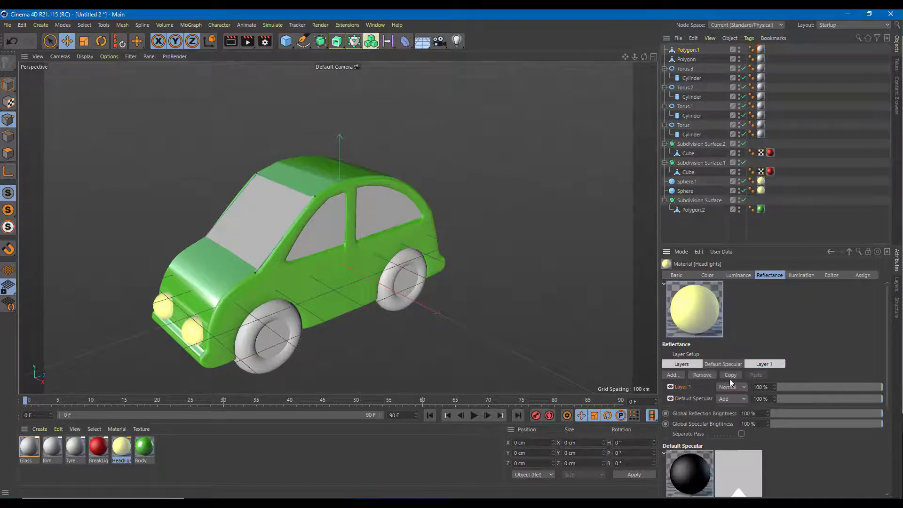
left_click_drag(800, 387, 782, 387)
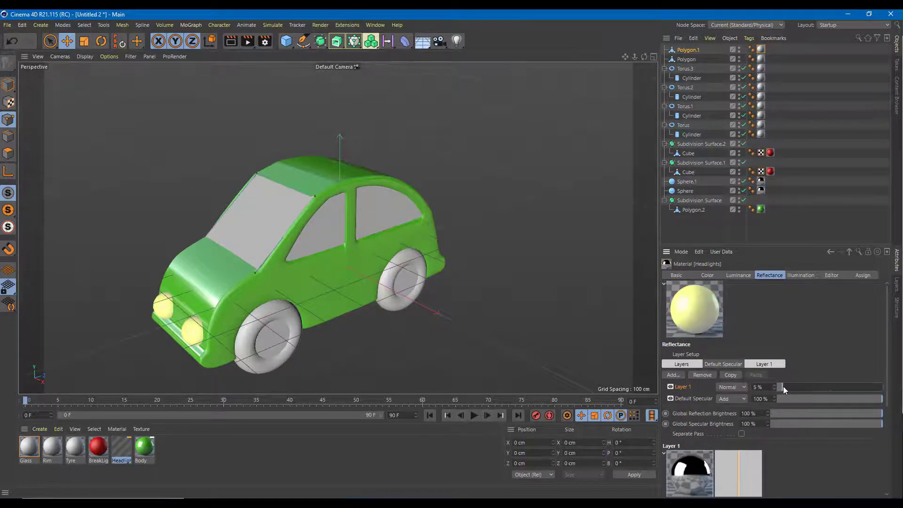
Give the BreakLights material a Beckmann reflectance layer with 7% strength
left_click(100, 447)
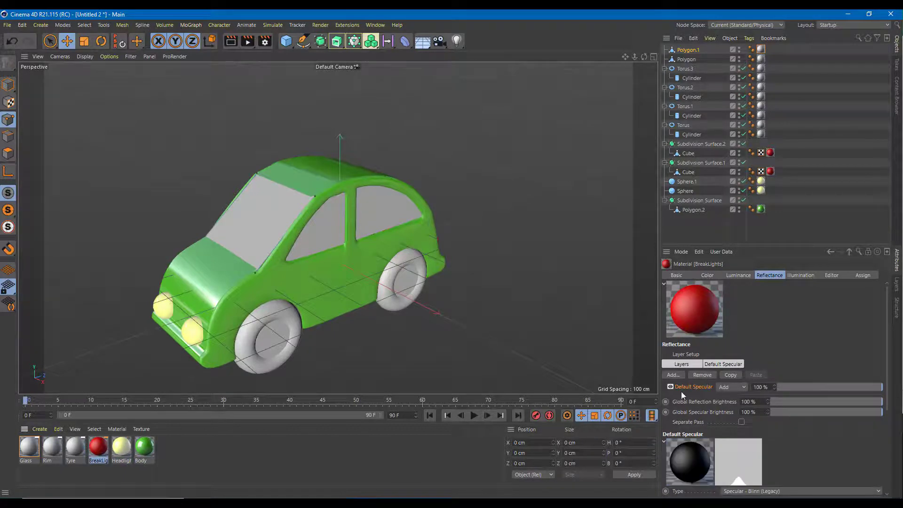
left_click(673, 375)
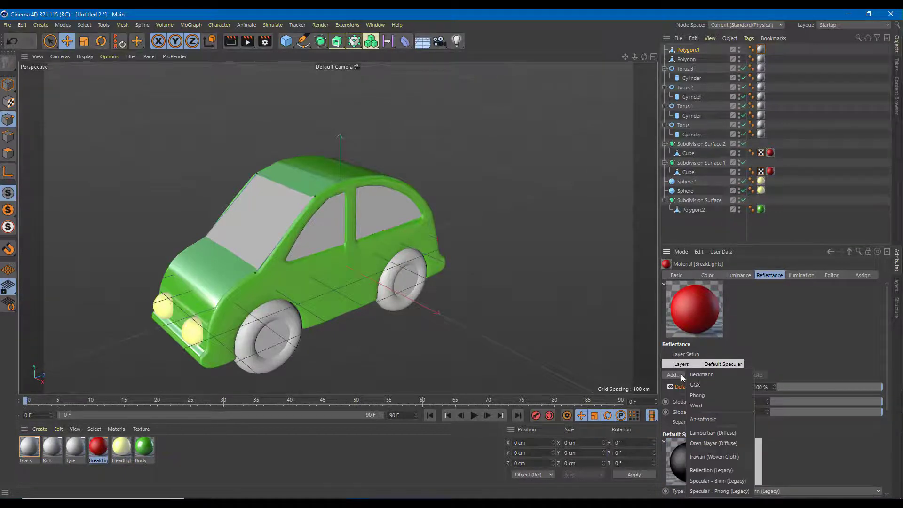
left_click(715, 374)
left_click(782, 387)
left_click_drag(783, 386, 784, 386)
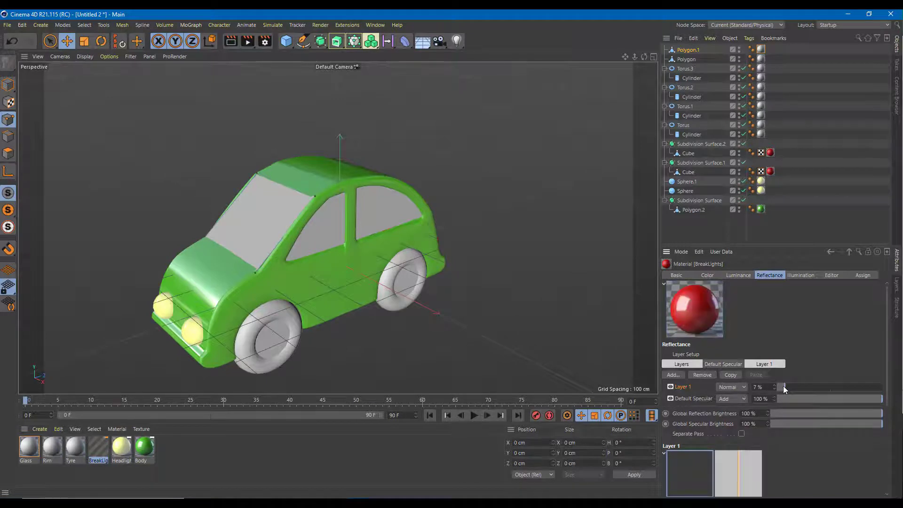
Try a GGX reflectance layer at 29% strength on the Tyre material, and remove the layer again
left_click(75, 447)
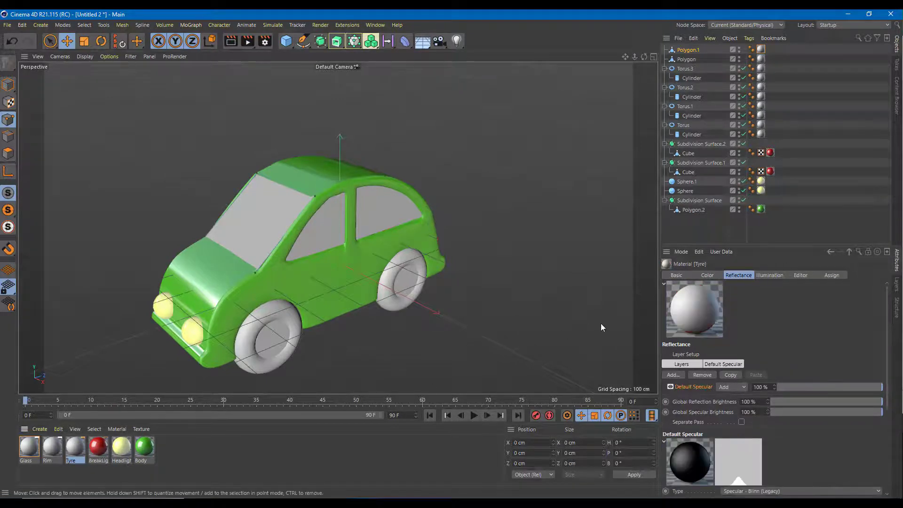
left_click(679, 375)
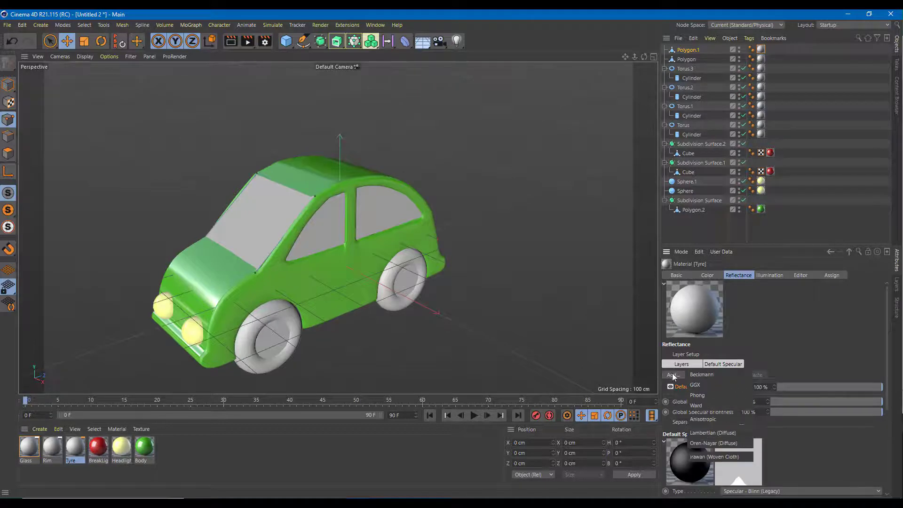
left_click(716, 385)
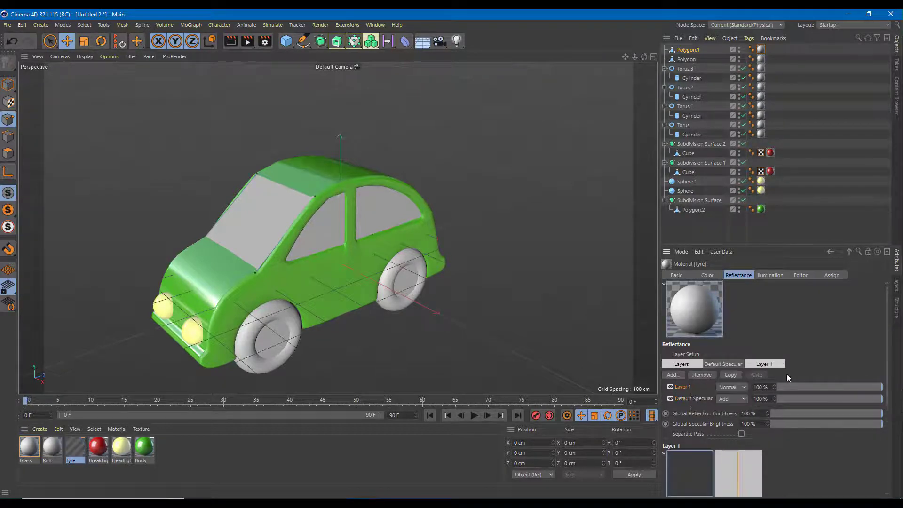
mouse_move(823, 387)
left_mouse_down()
mouse_move(789, 386)
mouse_move(808, 387)
left_mouse_up()
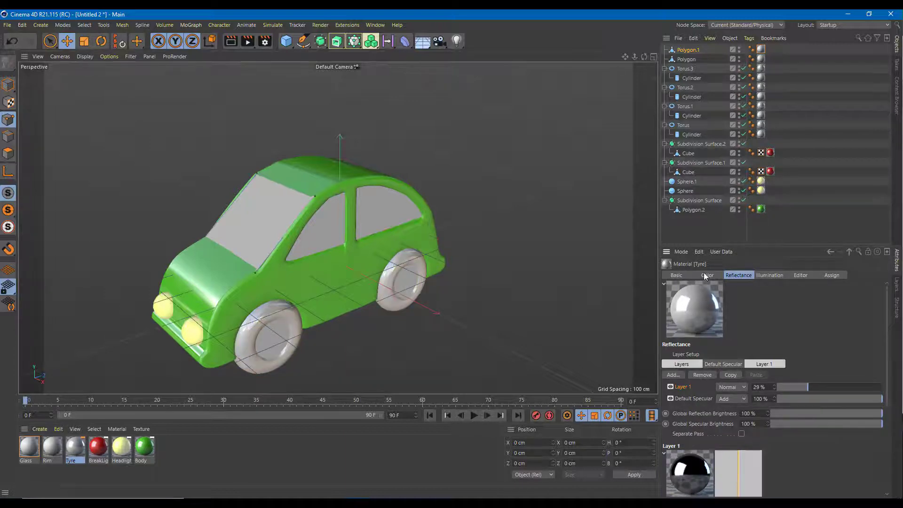
left_click_drag(353, 354, 409, 337, "alt")
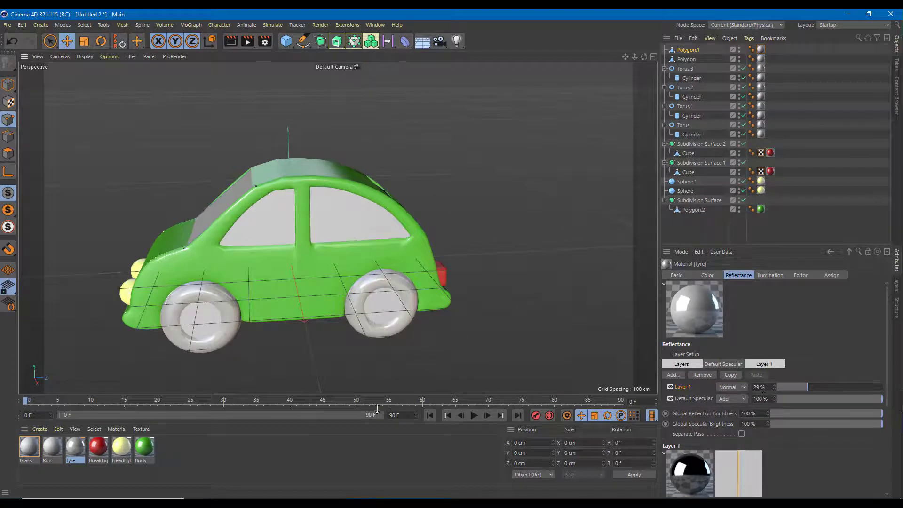
left_click_drag(299, 319, 451, 328, "alt")
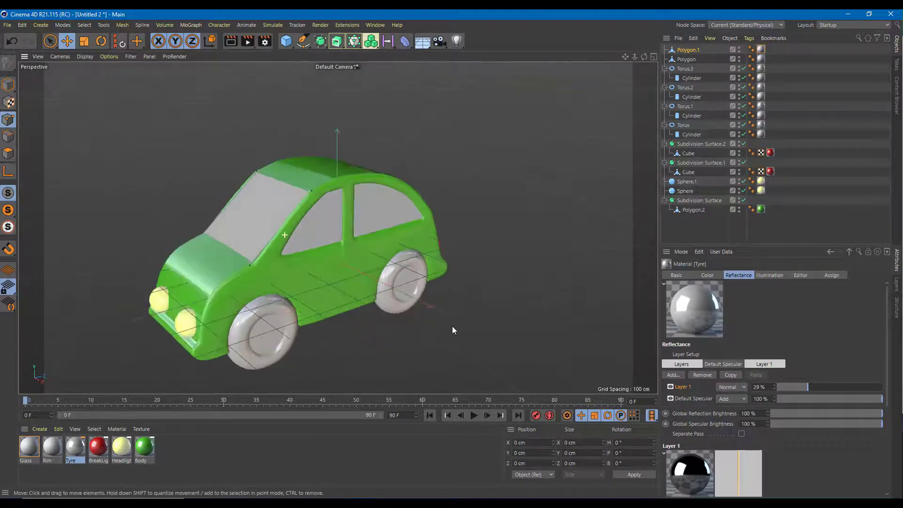
key("ctrl+z")
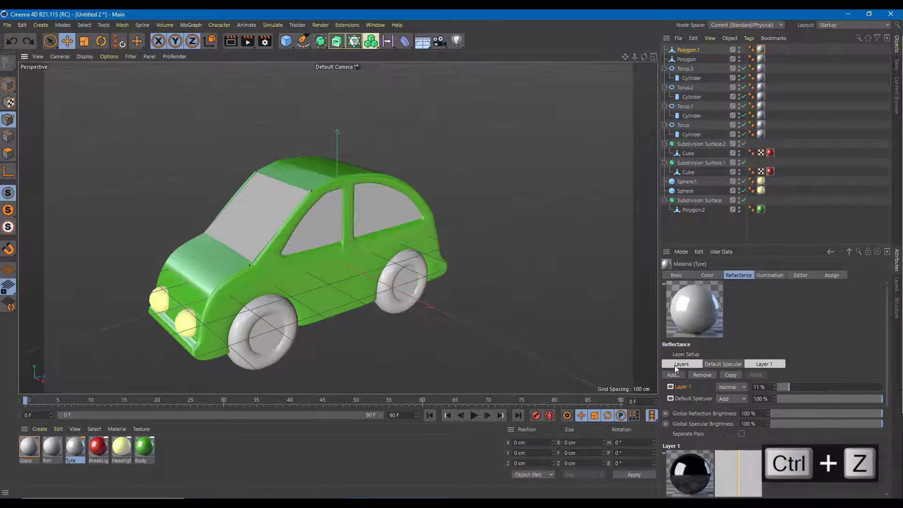
left_click(702, 375)
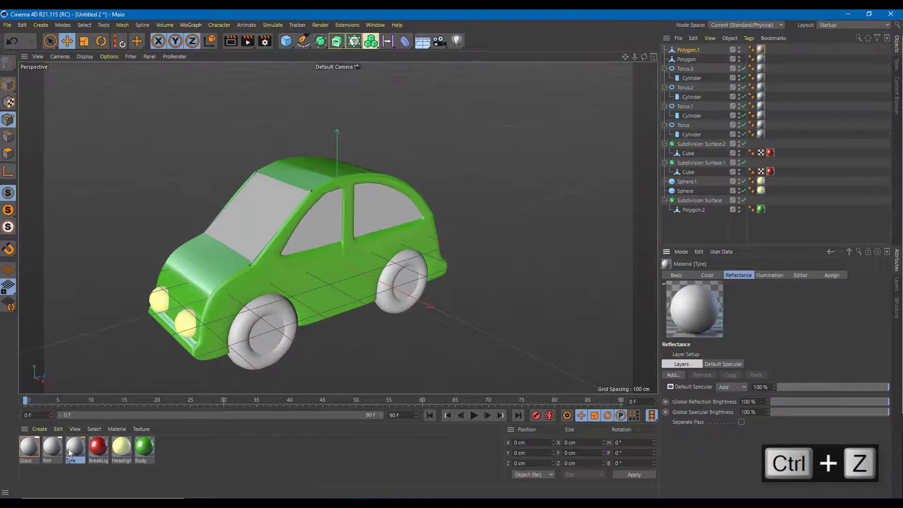
Add a Beckmann reflectance layer to the Rim material and lower its strength to 7%
left_click(51, 450)
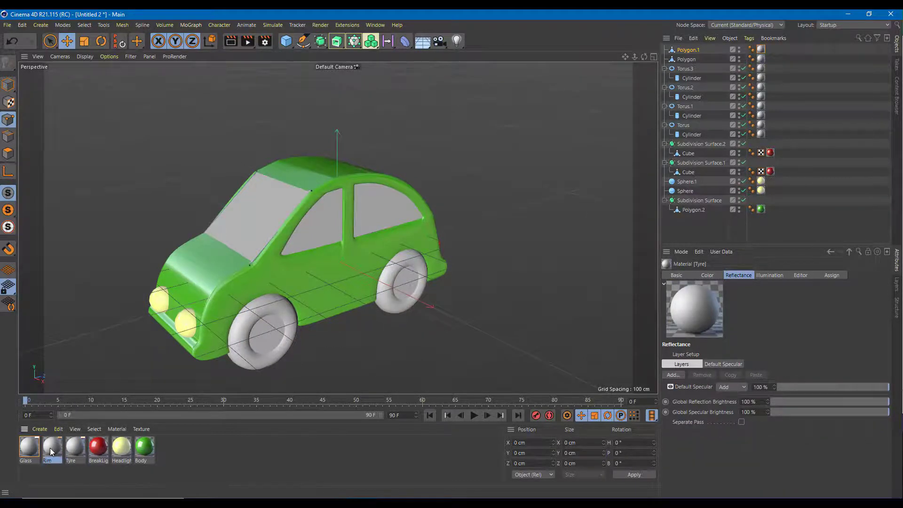
left_click(682, 375)
left_click(711, 377)
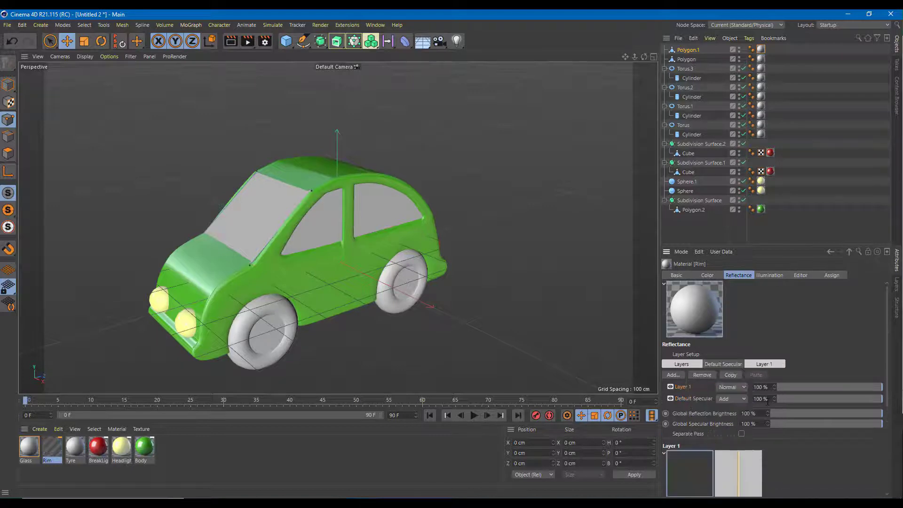
left_click(787, 386)
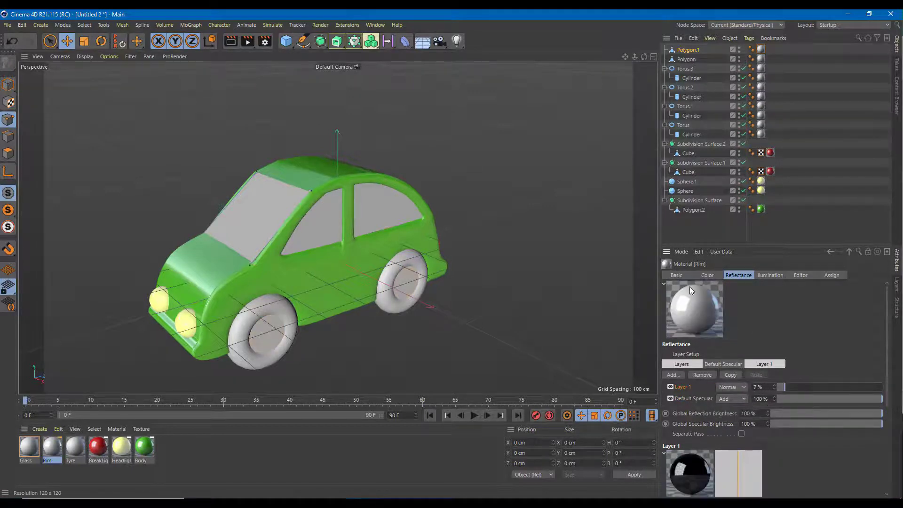
Colour the Rim material dark grey with 0% saturation and a value of 23%
left_click(706, 275)
left_click(751, 399)
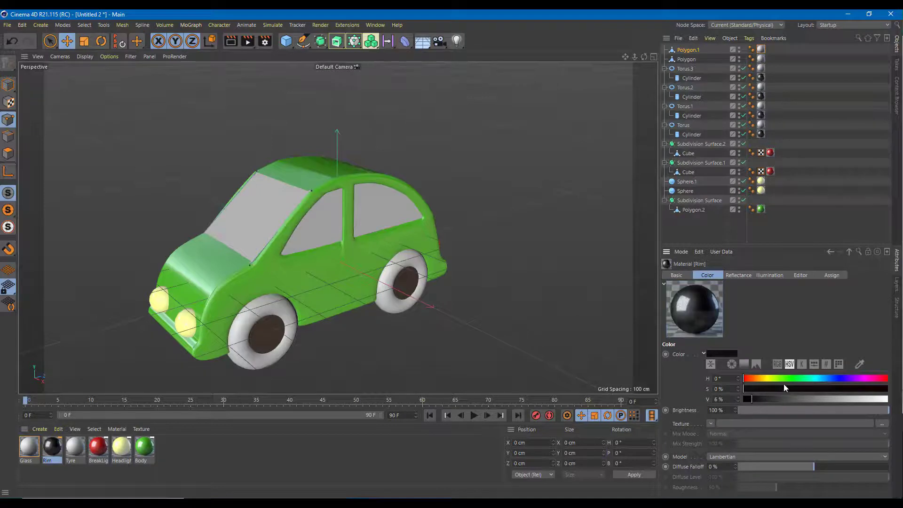
scroll(298, 323, "up", 3)
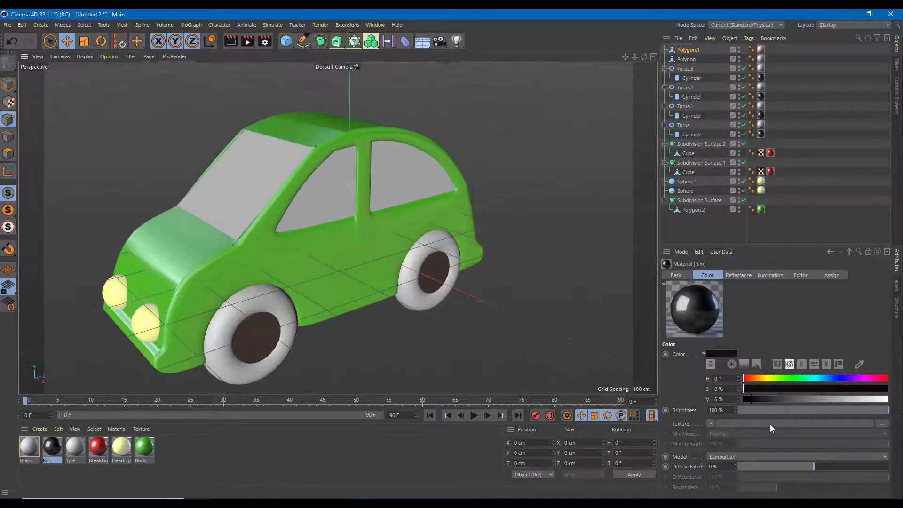
left_click(767, 399)
left_click_drag(768, 400, 783, 399)
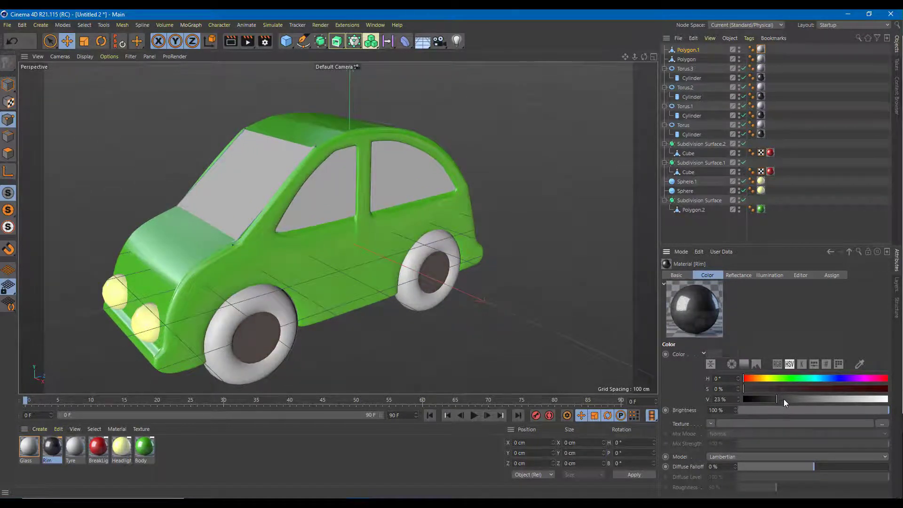
Darken the Tyre material's colour to near black with a value of 10%
left_click(29, 446)
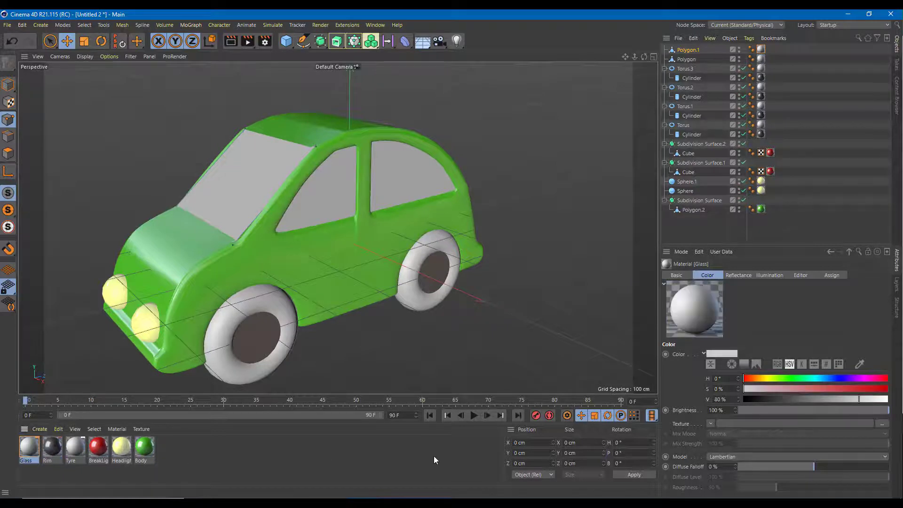
left_click(75, 447)
left_click_drag(763, 399, 757, 399)
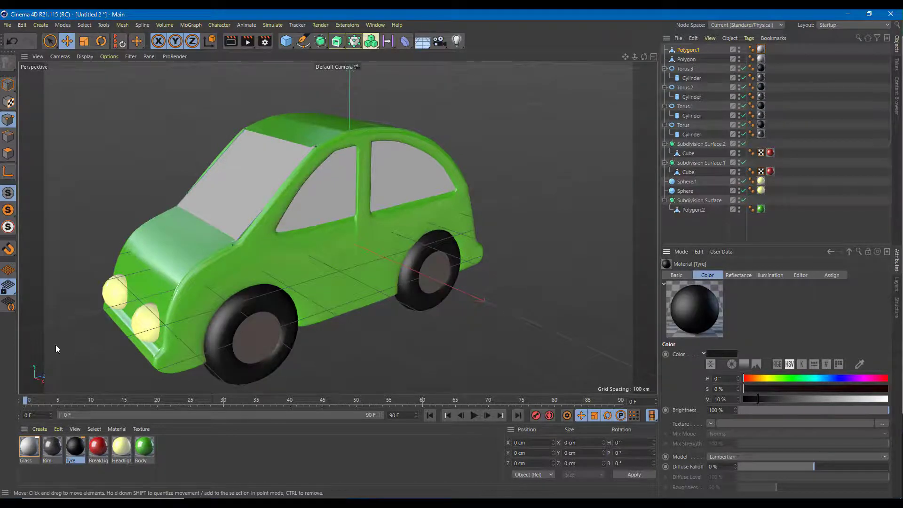
Add a Beckmann reflectance layer to the Glass material and set its strength to 81%
left_click(24, 447)
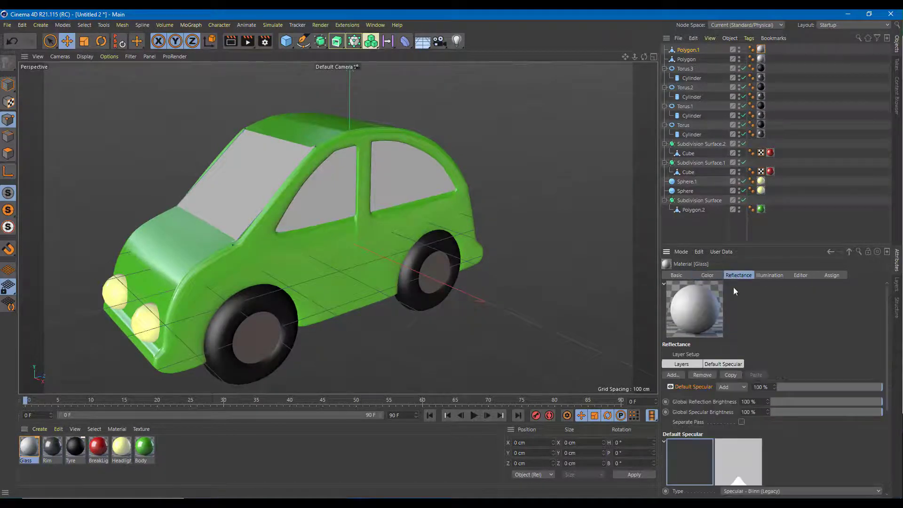
left_click(738, 275)
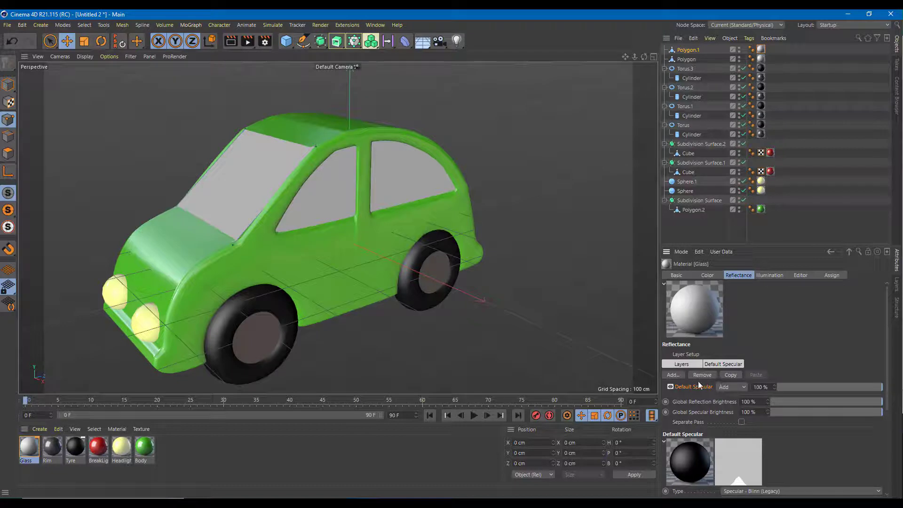
left_click(673, 375)
left_click(714, 375)
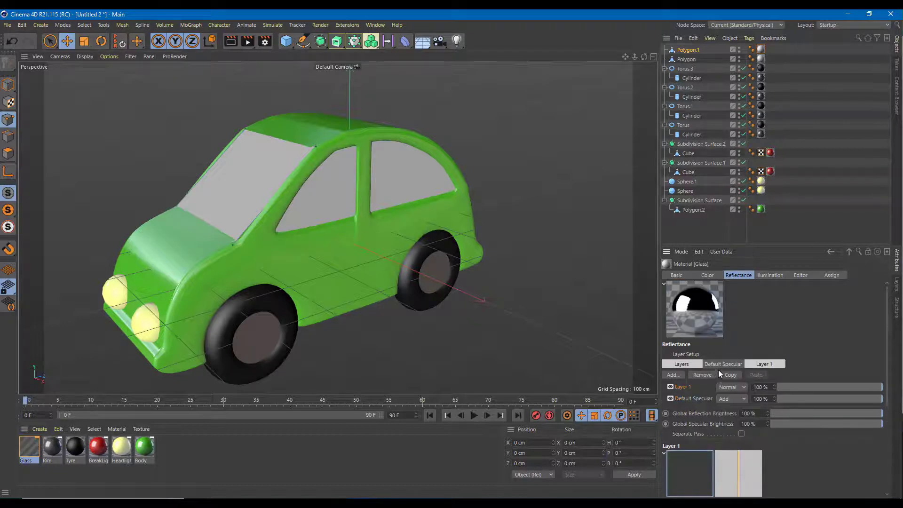
left_click_drag(833, 389, 862, 386)
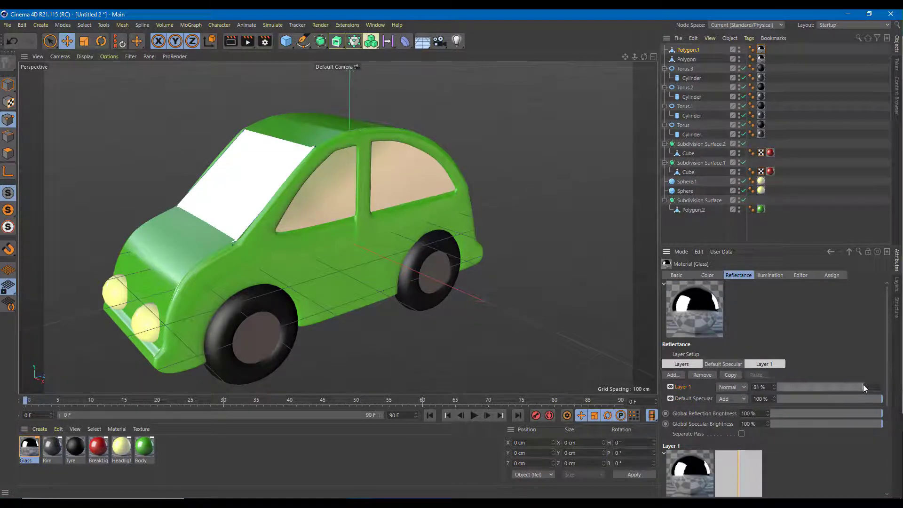
Enable the transparency channel of the Glass material with the Glass refraction preset
left_click(677, 275)
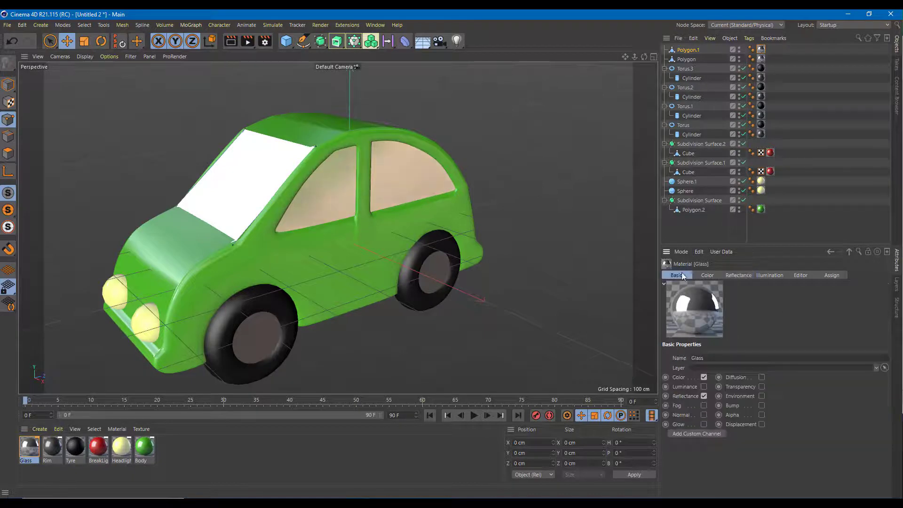
left_click(761, 386)
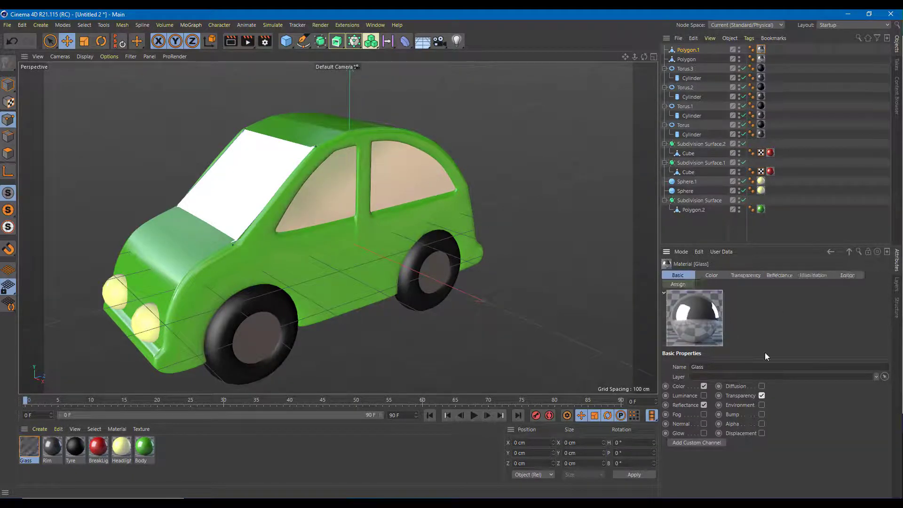
left_click(752, 276)
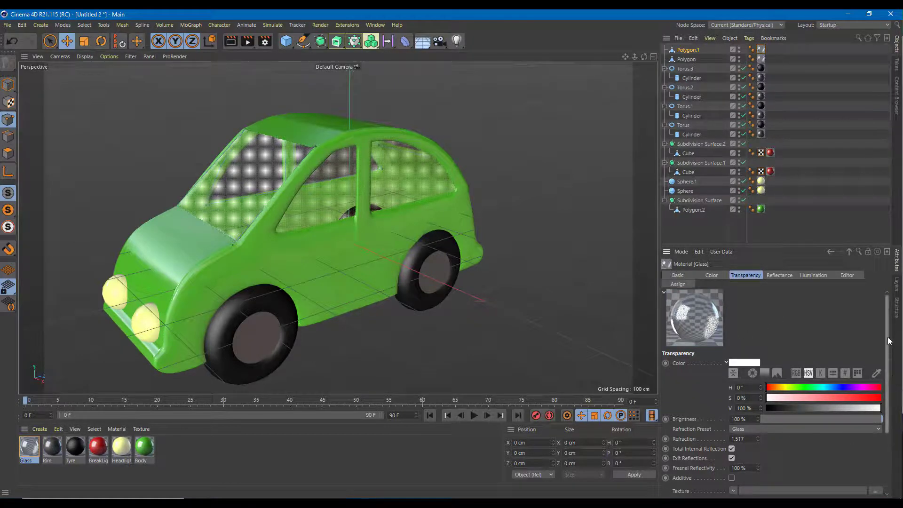
Tint the Glass material's transparency colour light blue with hue 196°, saturation 76% and value 100%
left_click_drag(888, 338, 888, 364)
left_click_drag(817, 350, 854, 362)
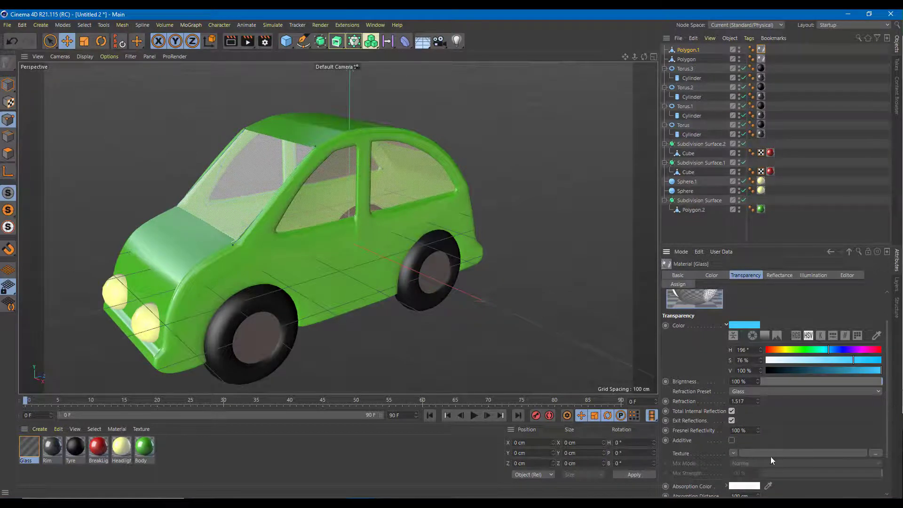
left_click_drag(886, 399, 895, 358)
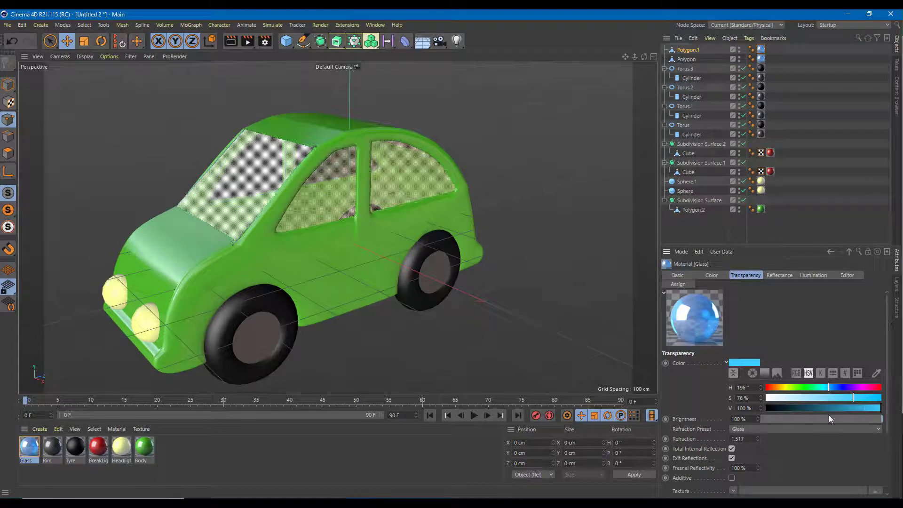
scroll(799, 372, "down", 4)
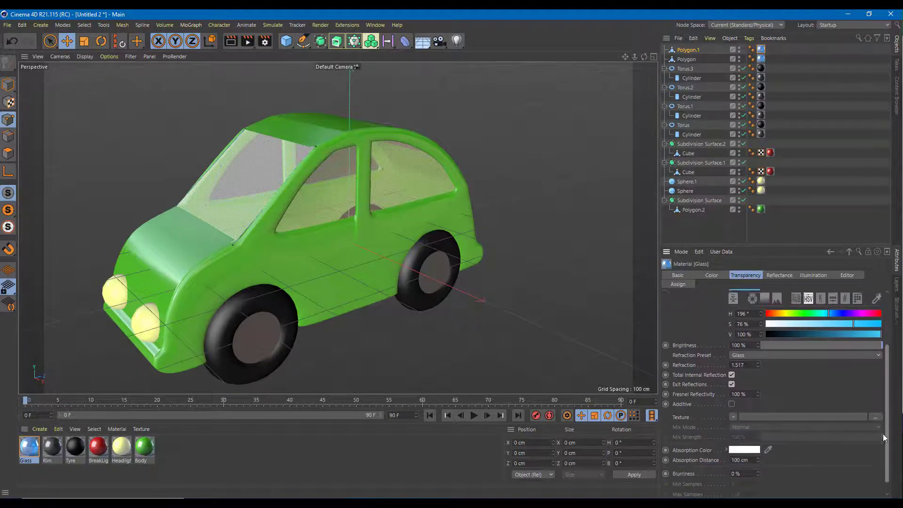
Set the Glass material's absorption distance to 80 cm and its Fresnel reflectivity to 58%
left_click(746, 348)
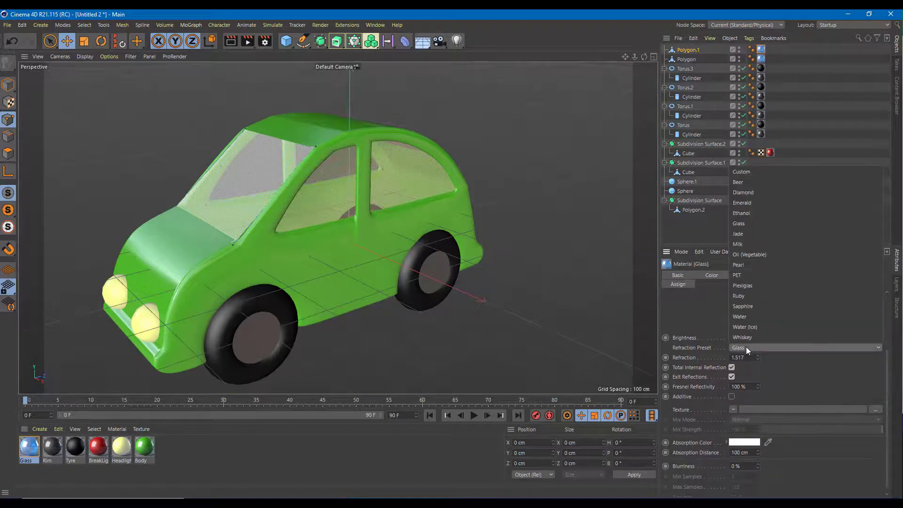
left_click(805, 385)
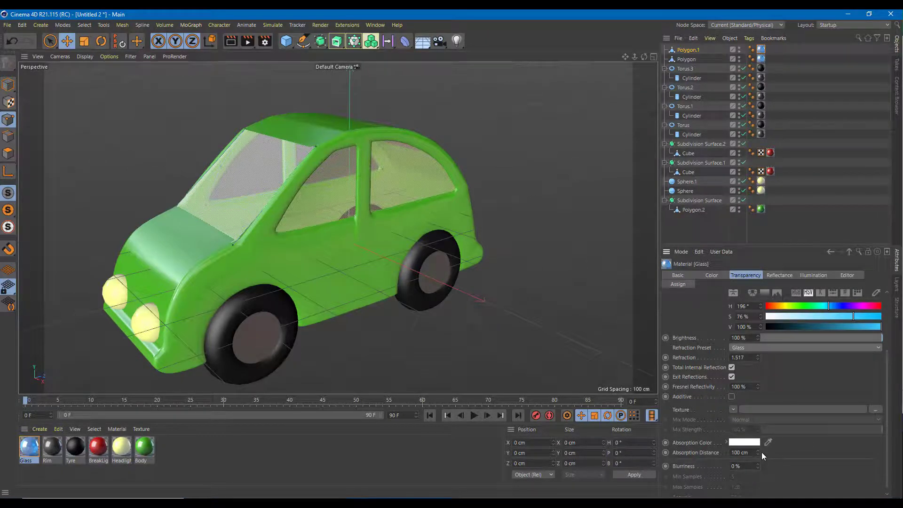
left_click_drag(758, 453, 758, 463)
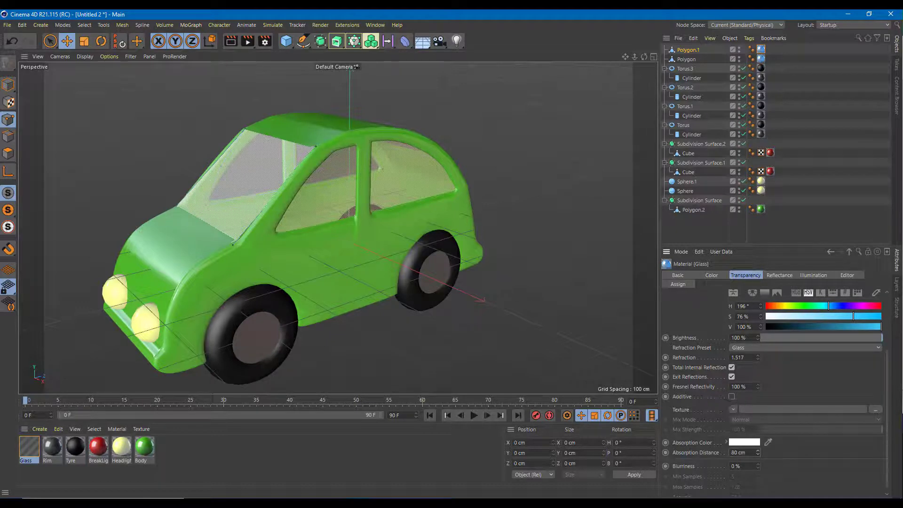
left_click_drag(757, 388, 757, 397)
scroll(842, 329, "up", 5)
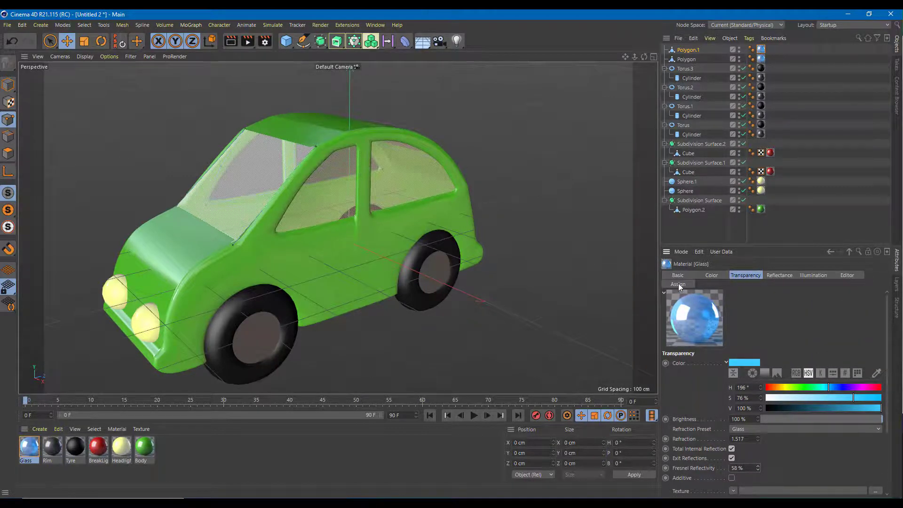
Tint the Glass material's transparency colour deeper blue with hue 230°, saturation 89% and value 80%
left_click(839, 387)
left_click(867, 399)
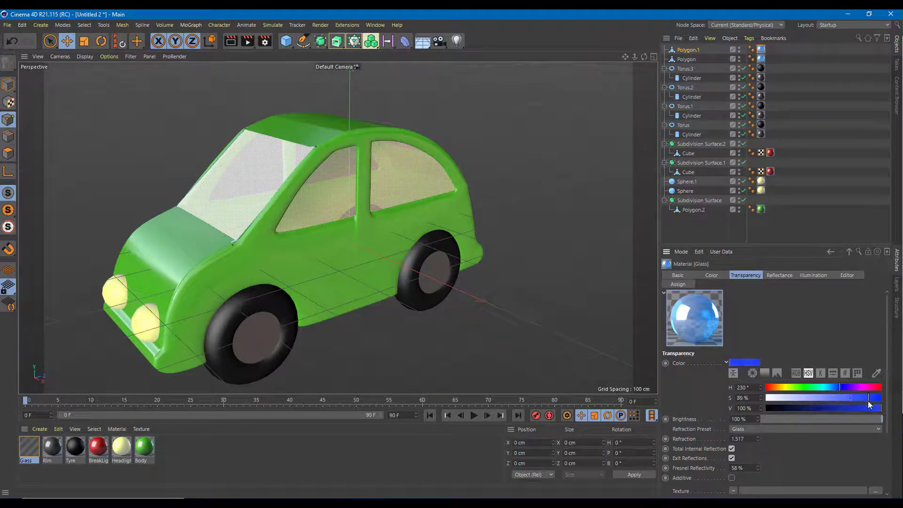
left_click(858, 409)
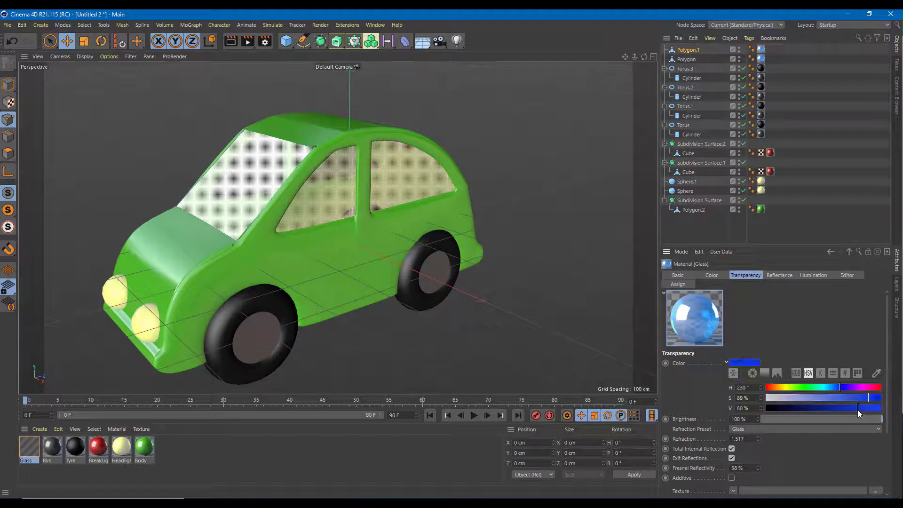
Add a Physical Sky object to light the scene around the car
scroll(358, 275, "up", 2)
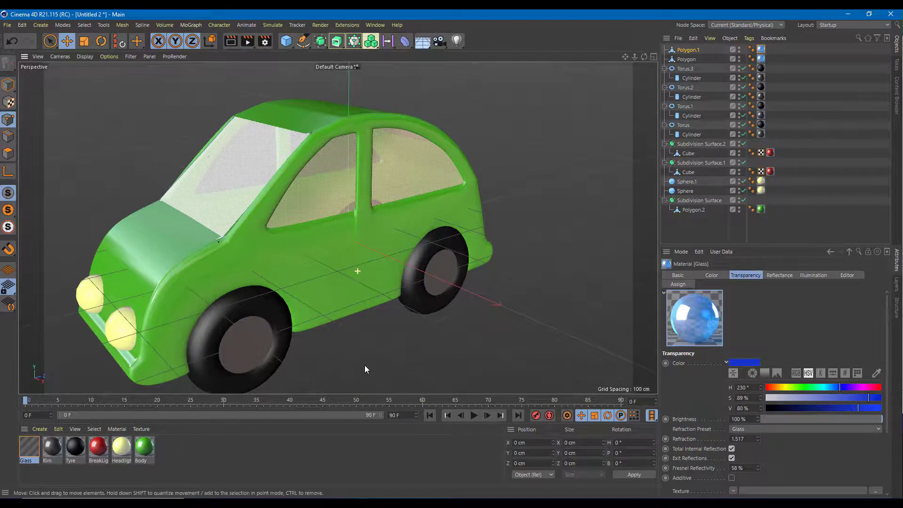
left_click_drag(365, 365, 317, 352, "alt")
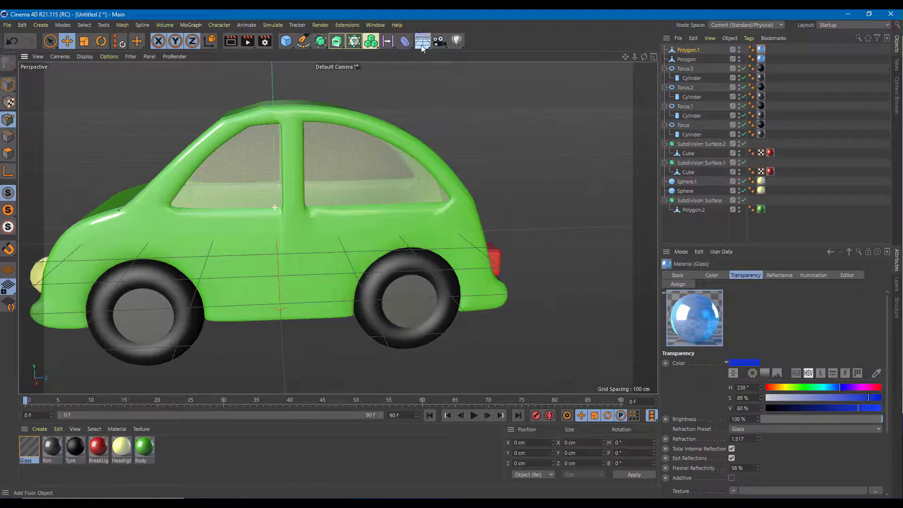
left_click_drag(426, 47, 527, 56)
left_click(526, 55)
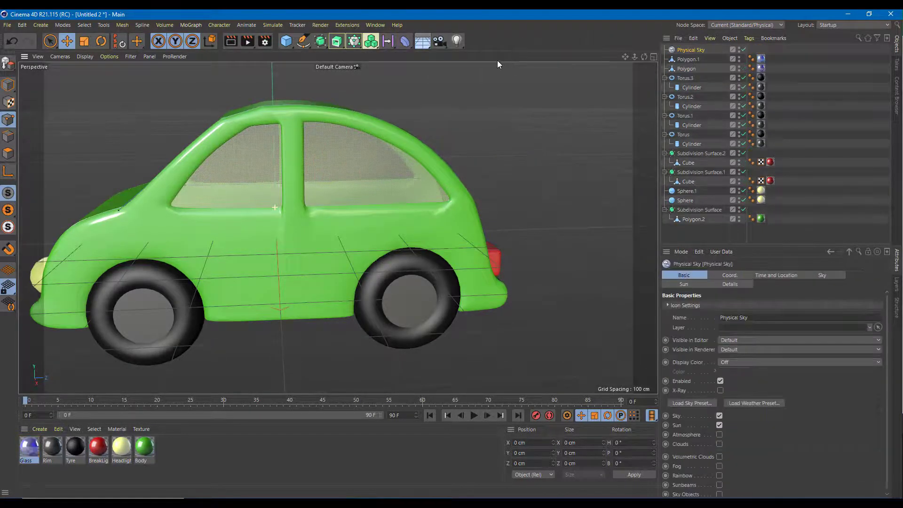
left_click_drag(424, 163, 479, 160, "alt")
key("ctrl+z")
left_click_drag(456, 42, 508, 54)
mouse_move(425, 210)
left_mouse_down("alt")
mouse_move(401, 189)
mouse_move(391, 198)
mouse_move(402, 199)
mouse_move(410, 181)
mouse_move(414, 221)
left_mouse_up("alt")
scroll(387, 200, "down", 5)
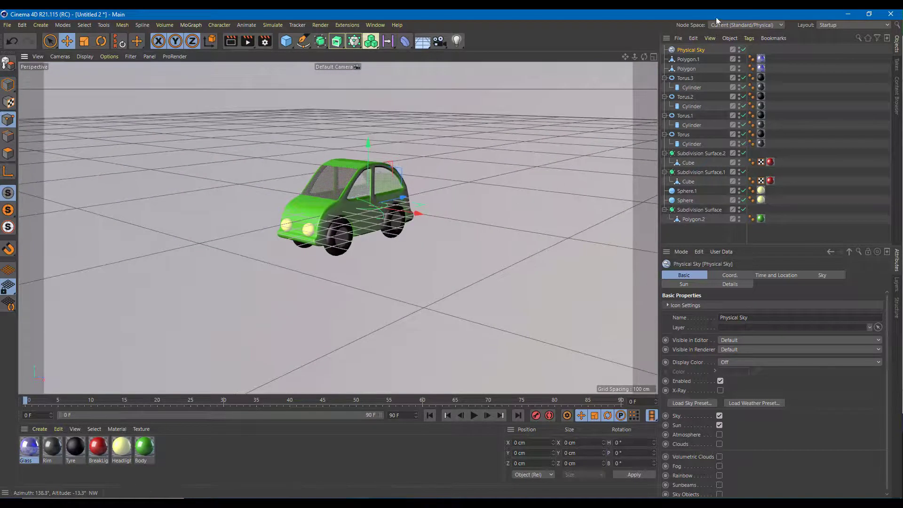
Add a Null object and place it directly below Physical Sky in the object hierarchy
left_click(685, 58)
left_click(701, 232)
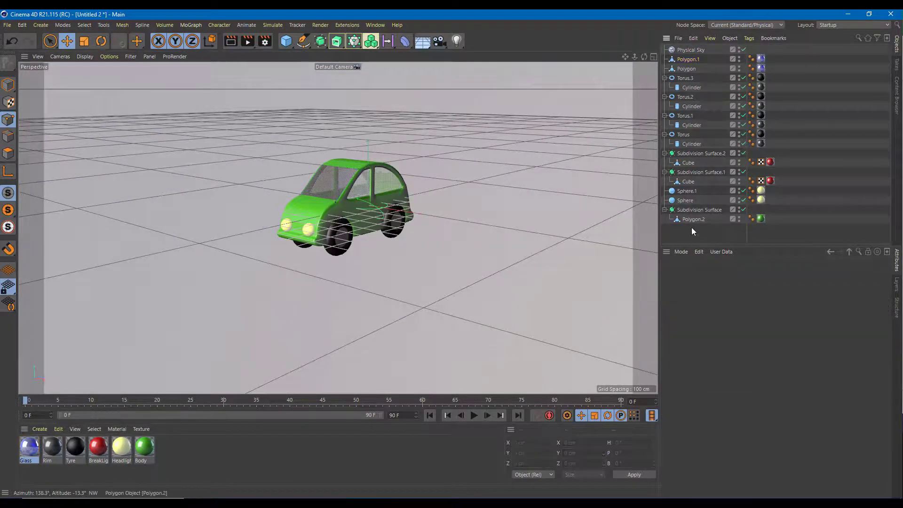
left_click(286, 43)
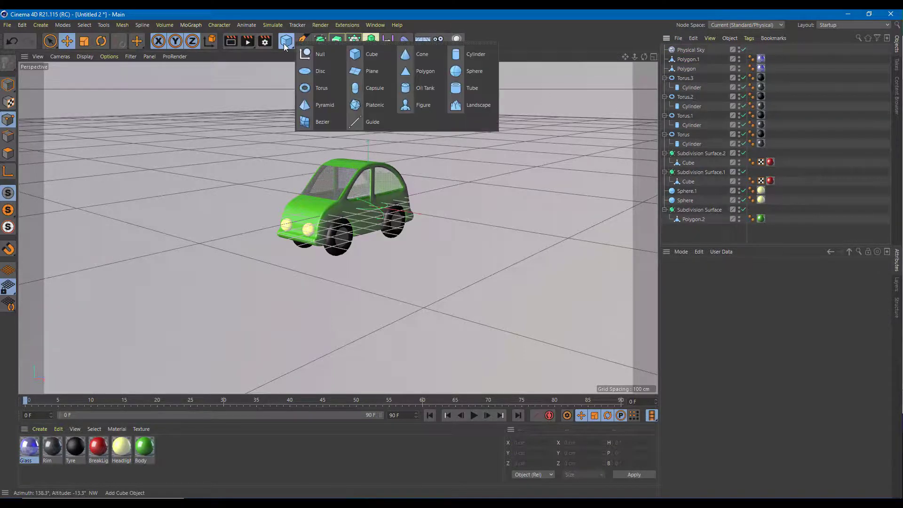
left_click(315, 54)
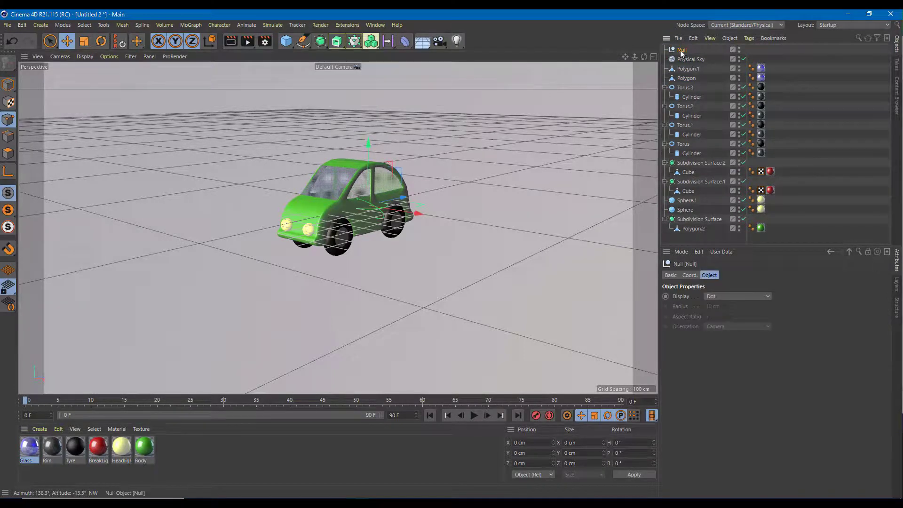
left_click_drag(681, 50, 688, 68)
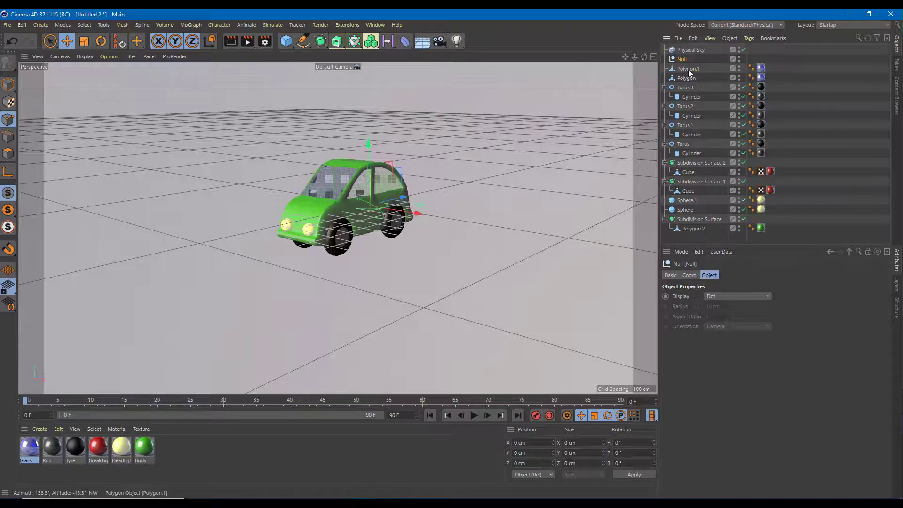
Group all car parts, from Polygon.1 through Polygon.2, under the Null
left_click(688, 69)
left_click(694, 229, "shift")
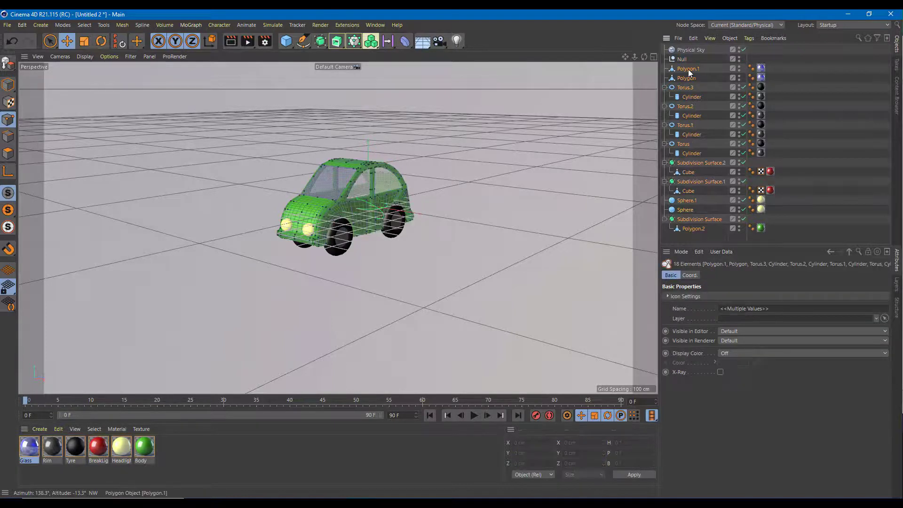
left_click_drag(689, 73, 683, 60)
left_click(683, 61)
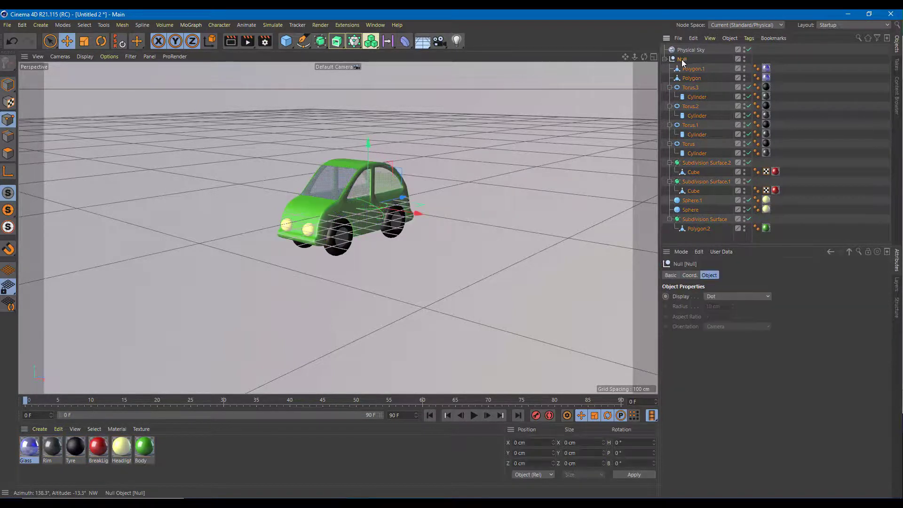
Raise the Null with the whole car about 211 cm along the vertical axis
middle_click(366, 175)
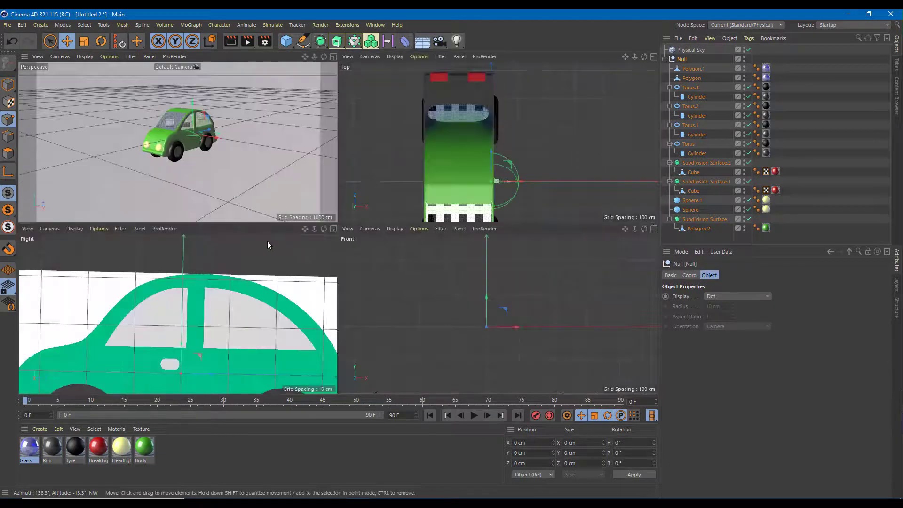
middle_click(216, 119)
left_click_drag(307, 155, 359, 157, "alt")
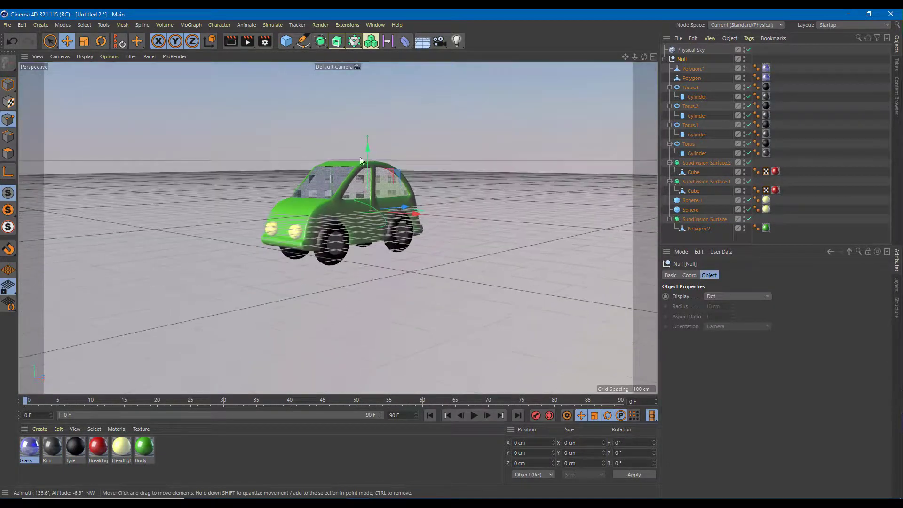
middle_click_drag(365, 148, 374, 98, "alt")
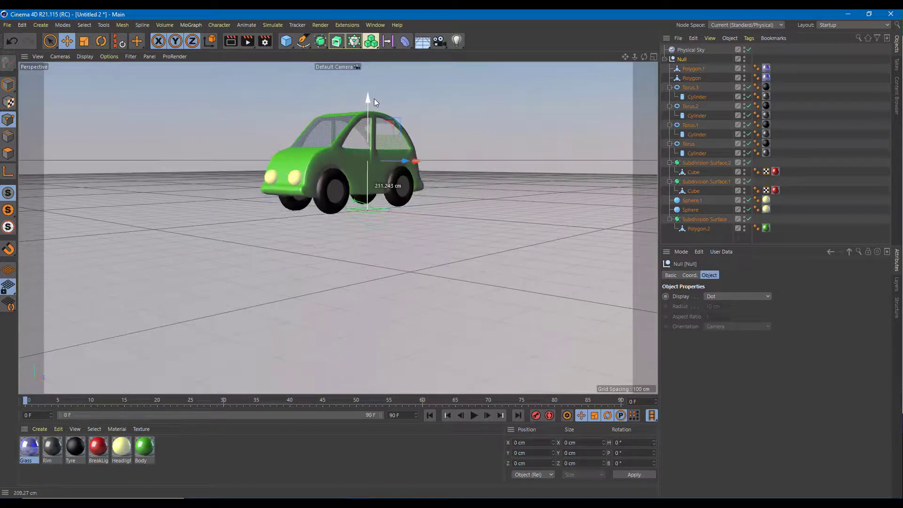
Add a Floor object and raise it slightly to sit beneath the car's wheels
left_click(421, 43)
left_click(447, 52)
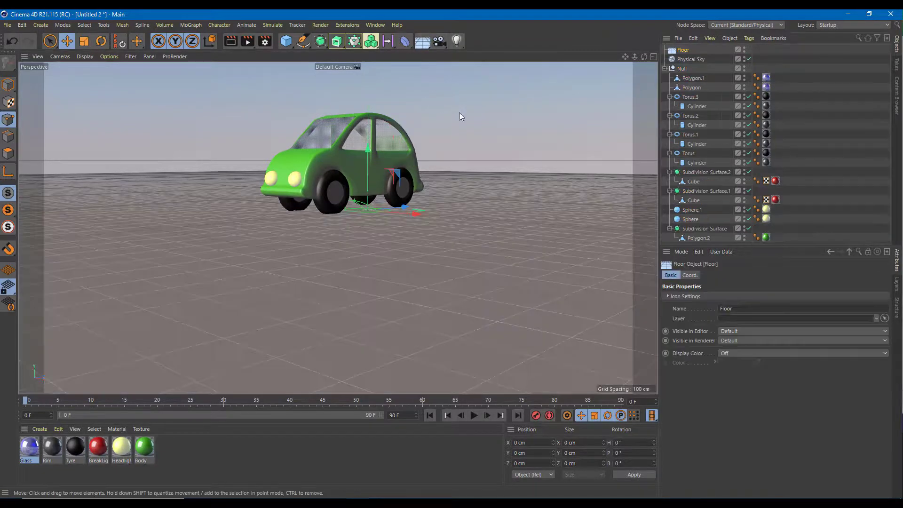
left_click_drag(459, 113, 397, 79, "alt")
left_click_drag(366, 154, 372, 150)
scroll(388, 154, "up", 5)
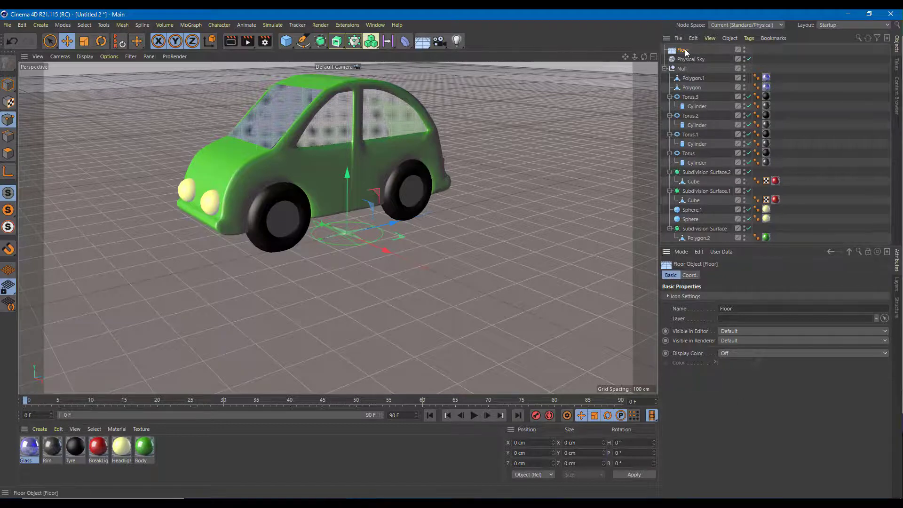
Create a new material, apply it to the Floor and darken its colour to a value of 34%
double_click(194, 447)
left_click_drag(30, 446, 118, 376)
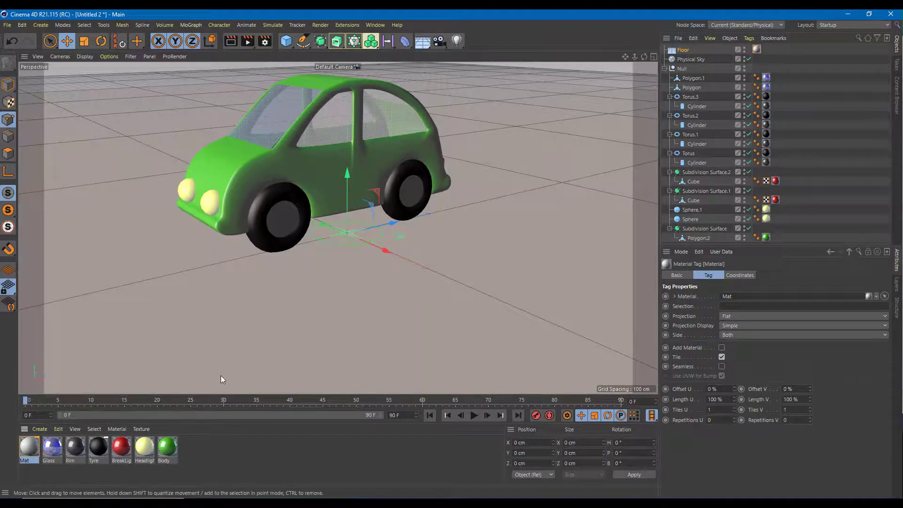
left_click(28, 446)
left_click_drag(779, 398, 792, 398)
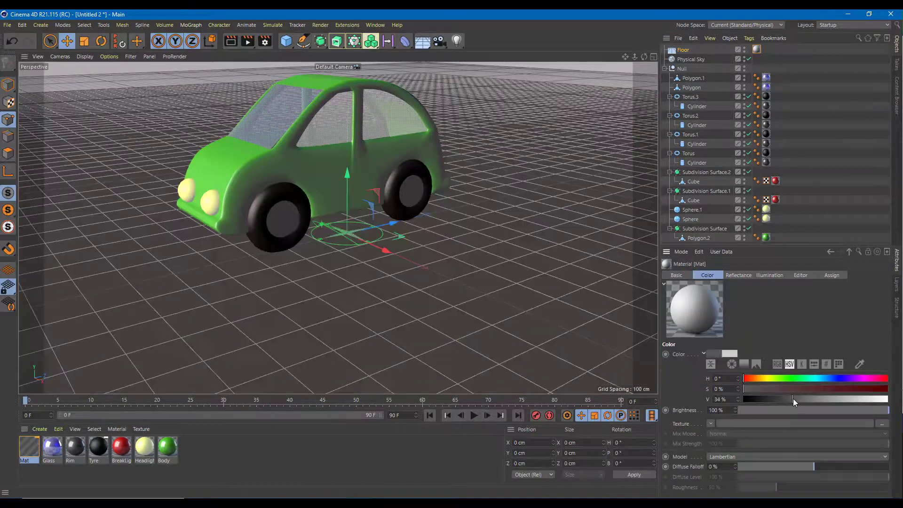
Render a preview of the car on the floor in the perspective view from a closer front three-quarter angle
left_click_drag(427, 210, 475, 249, "alt")
scroll(475, 247, "up", 4)
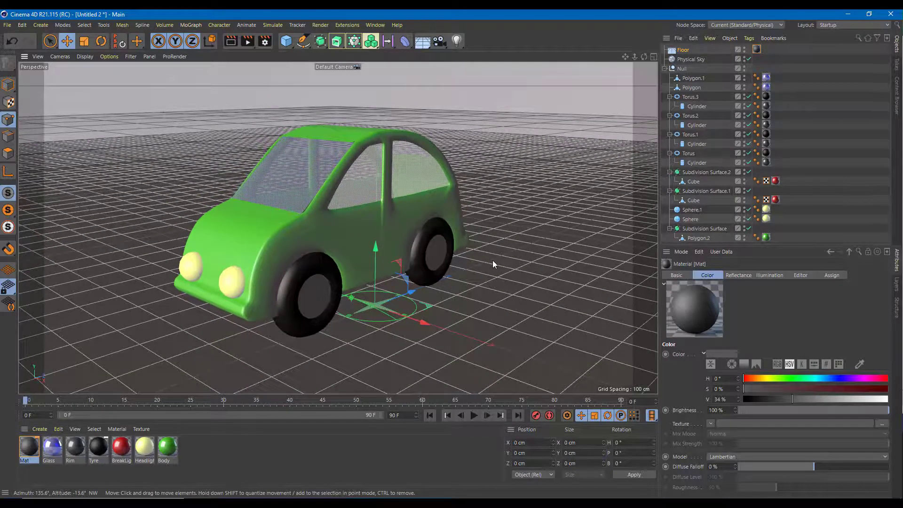
key("ctrl+r")
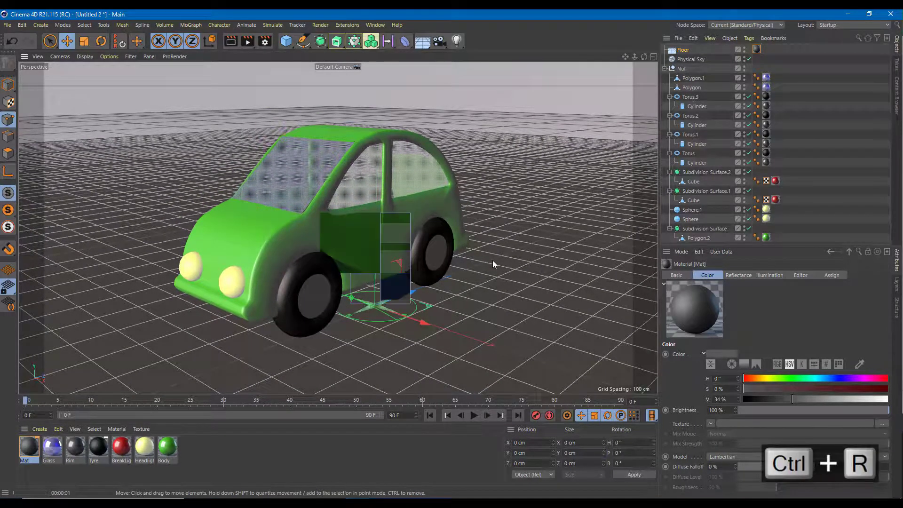